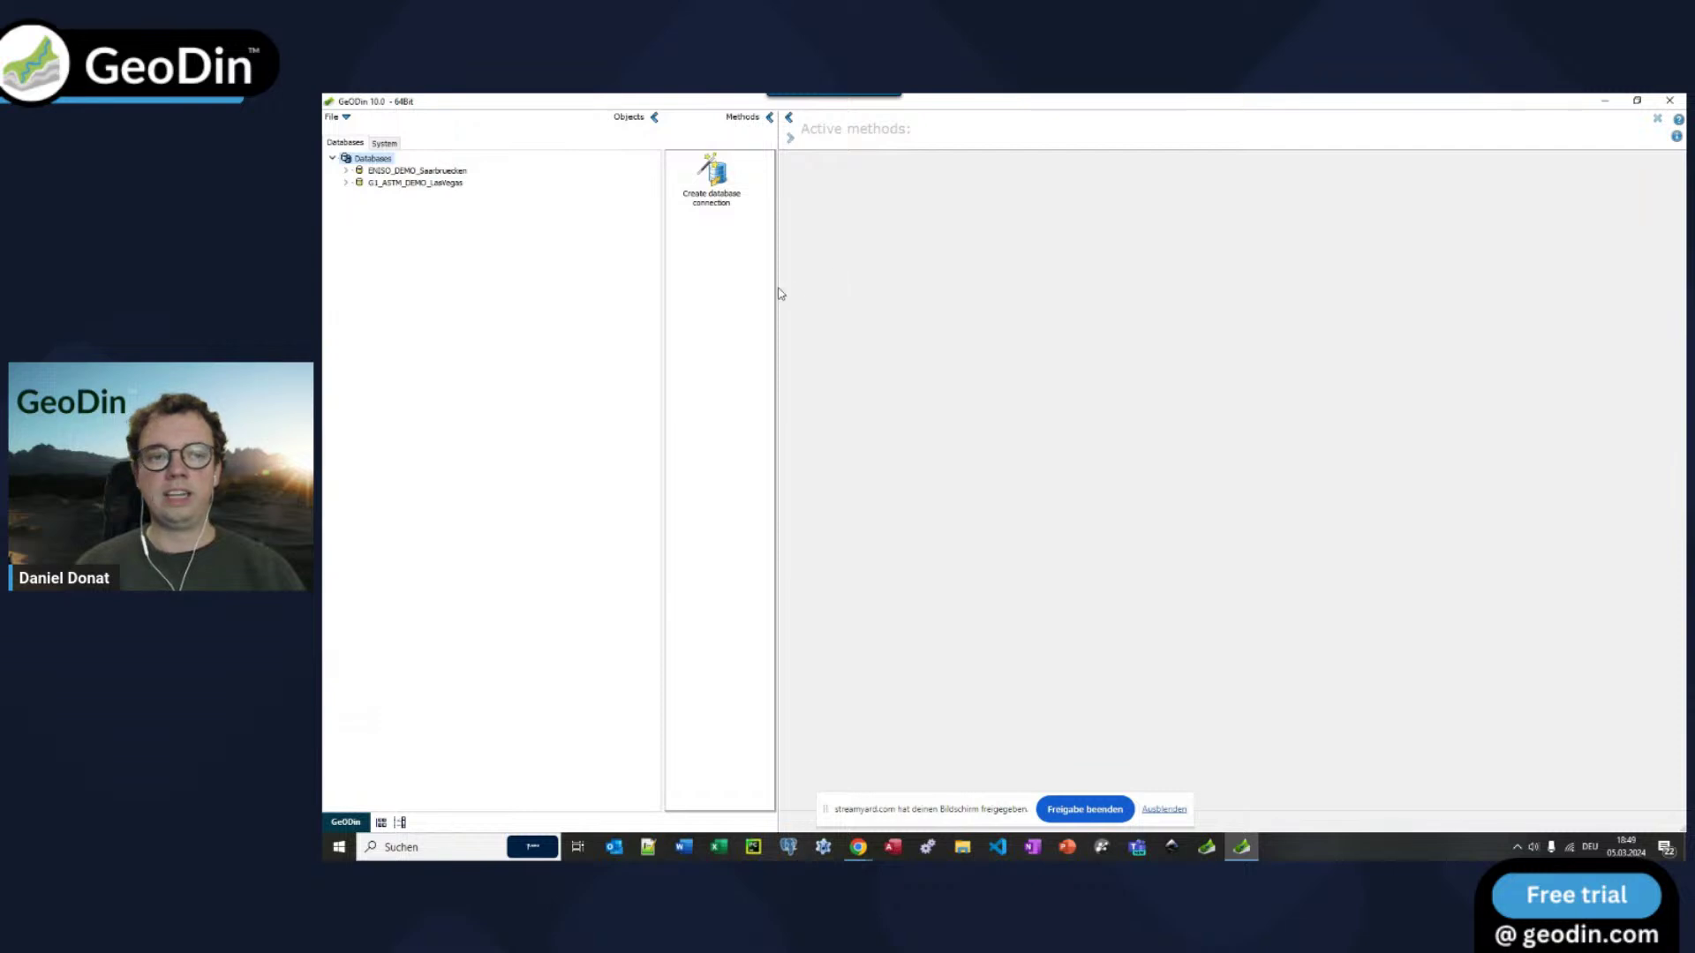
Step: Open the G1_ASTM_DEMO_LasVegas database and start editing borehole BH01 of the Demo project in data management
double_click(378, 184)
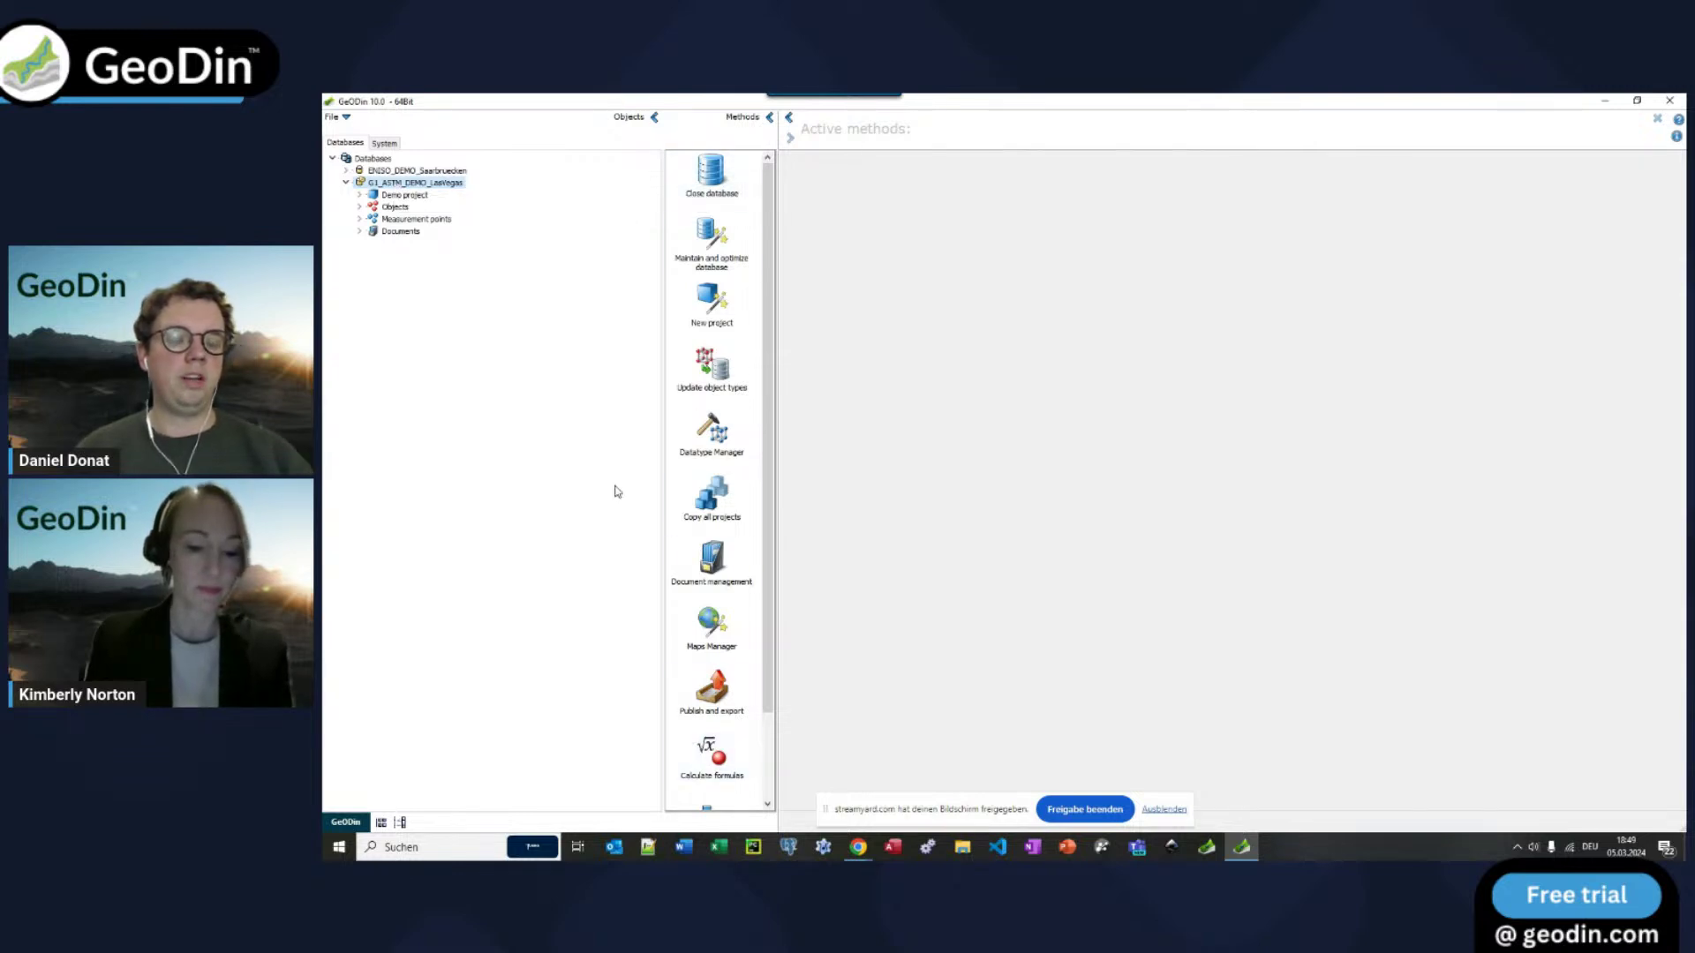
click(395, 199)
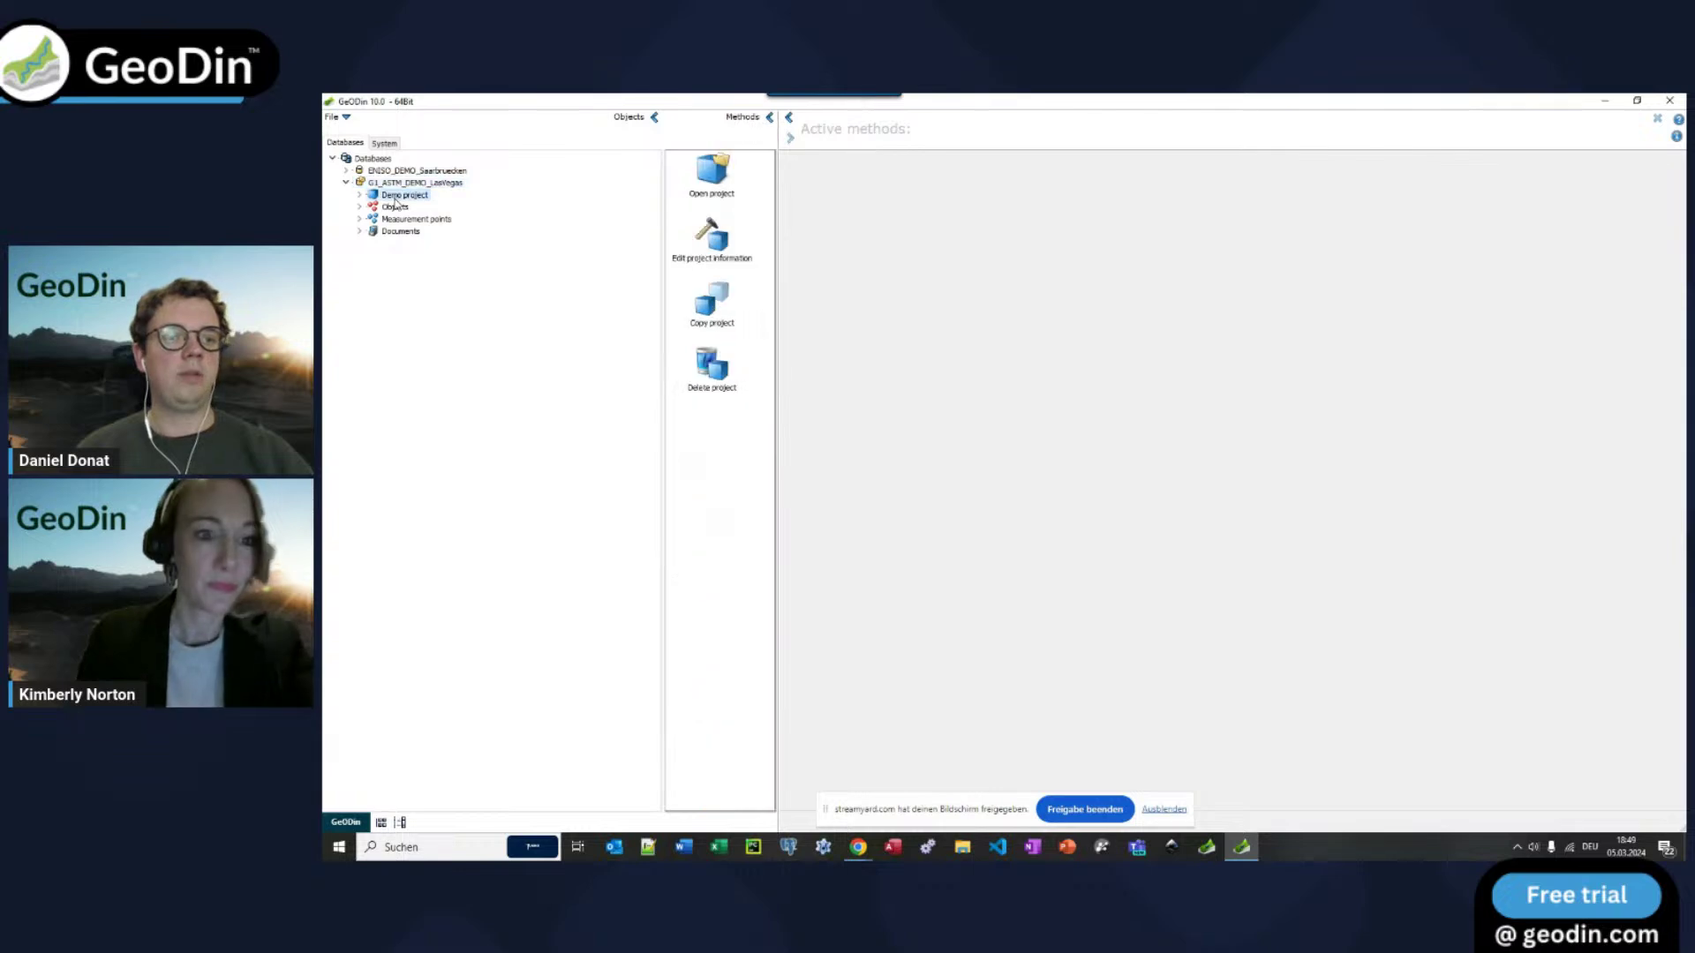
click(398, 208)
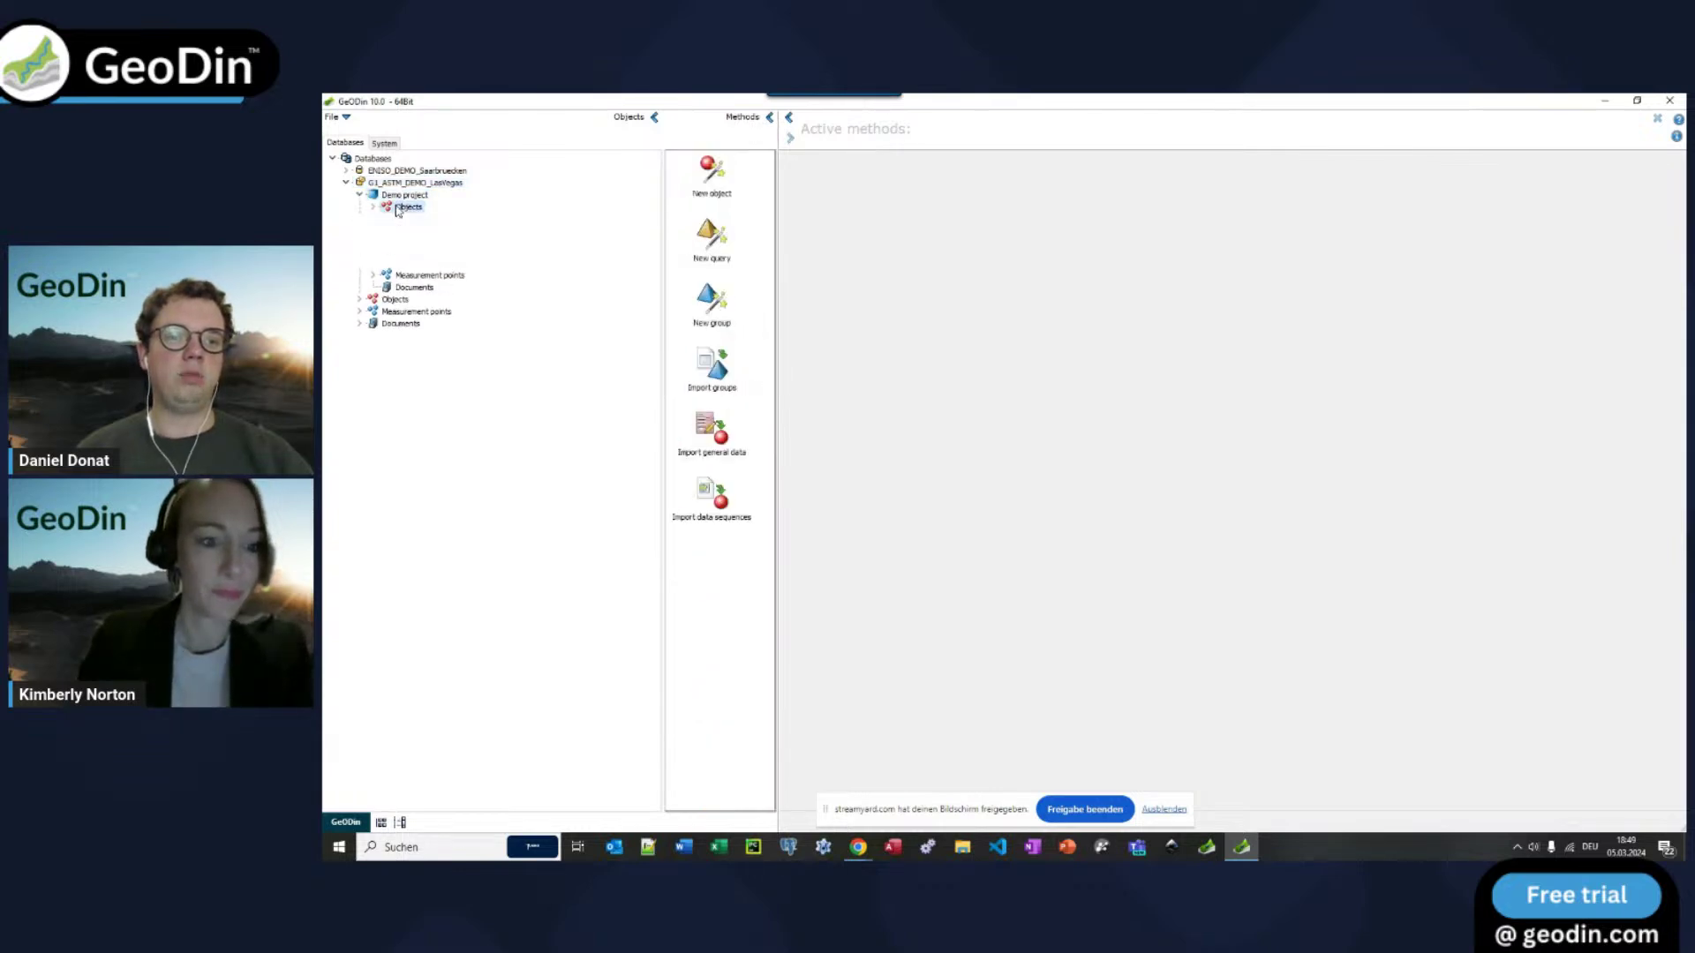
click(411, 219)
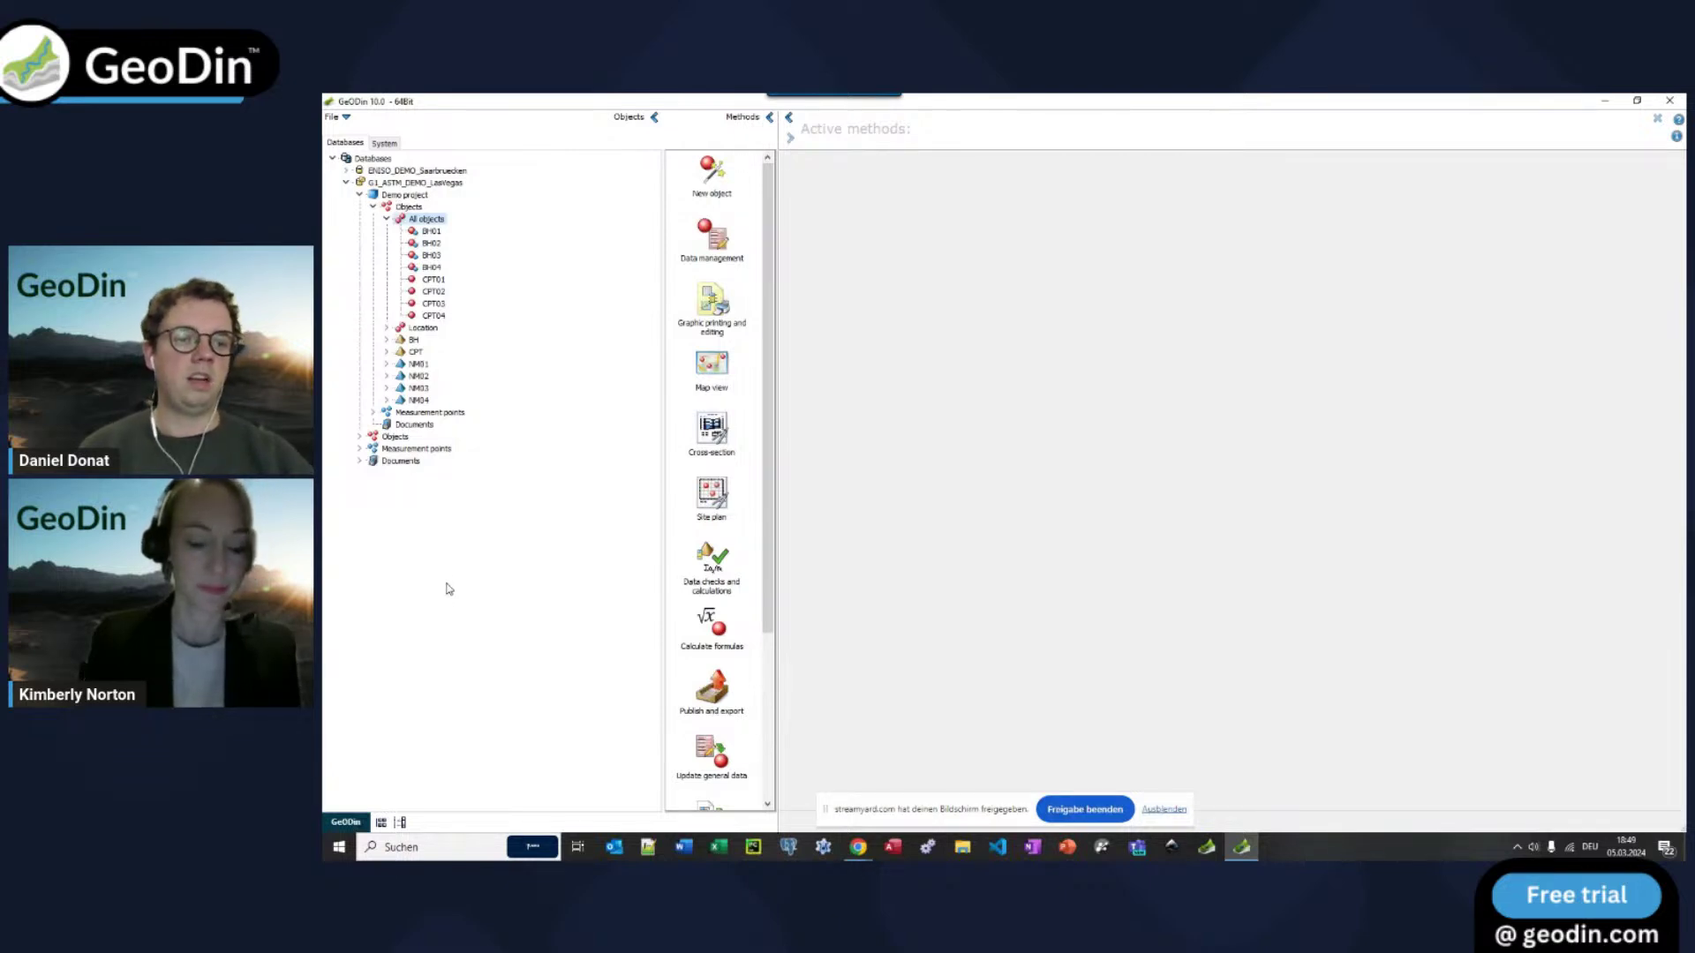
click(436, 232)
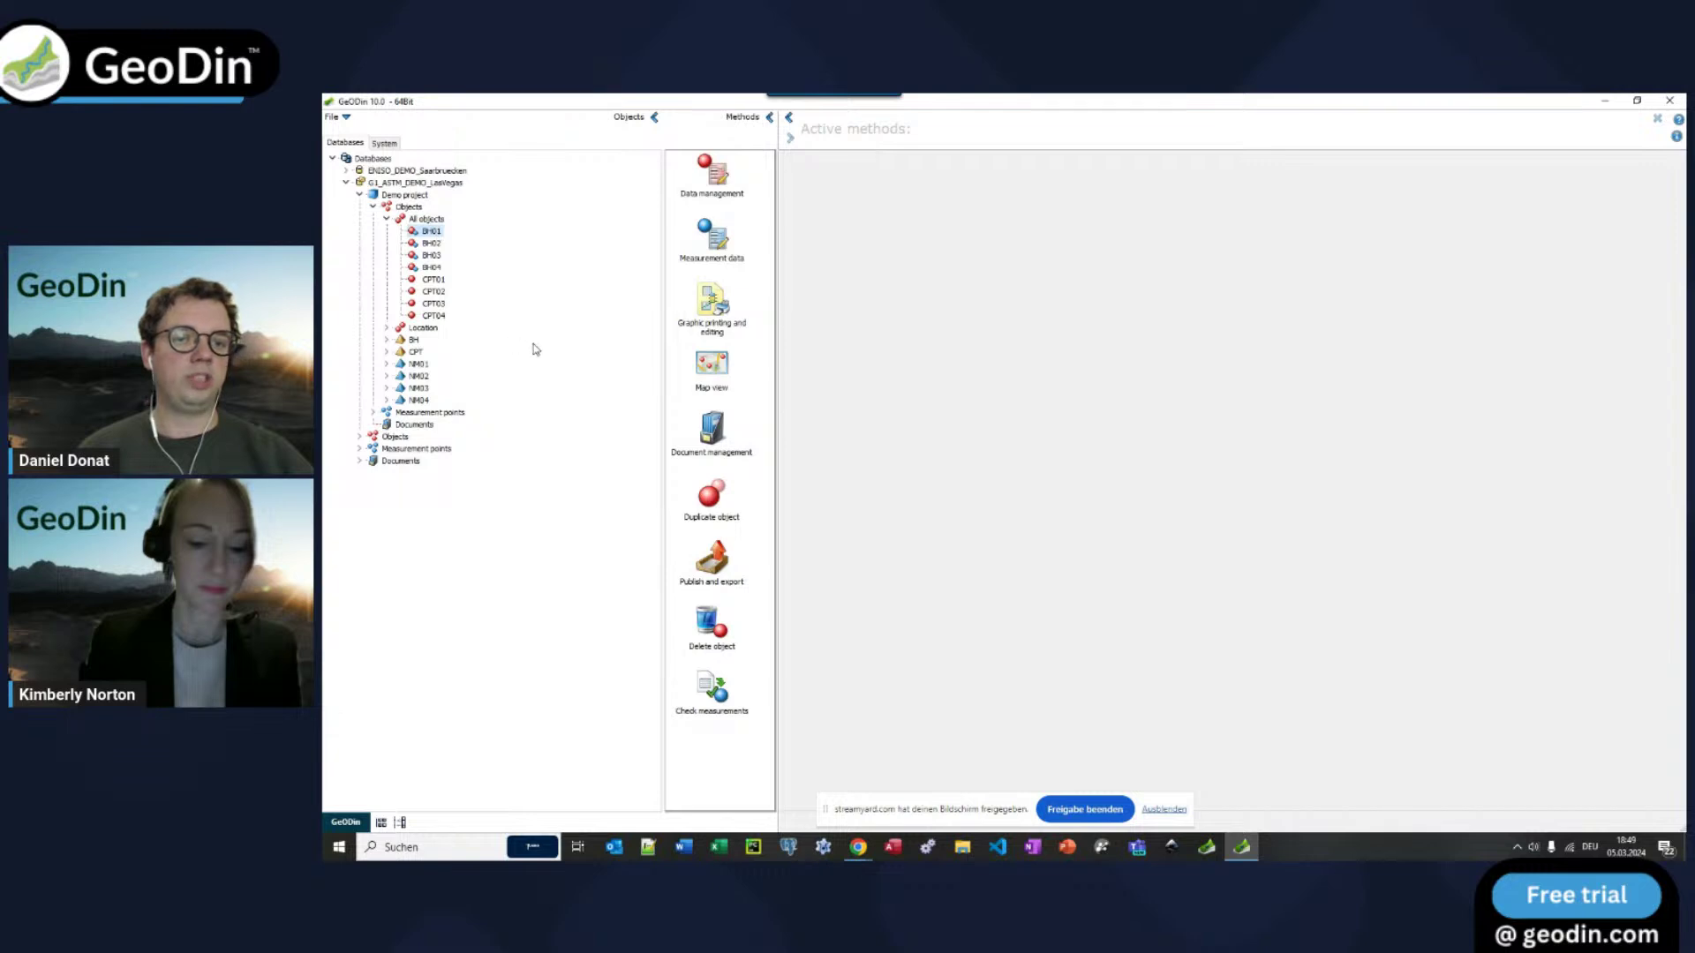
click(727, 181)
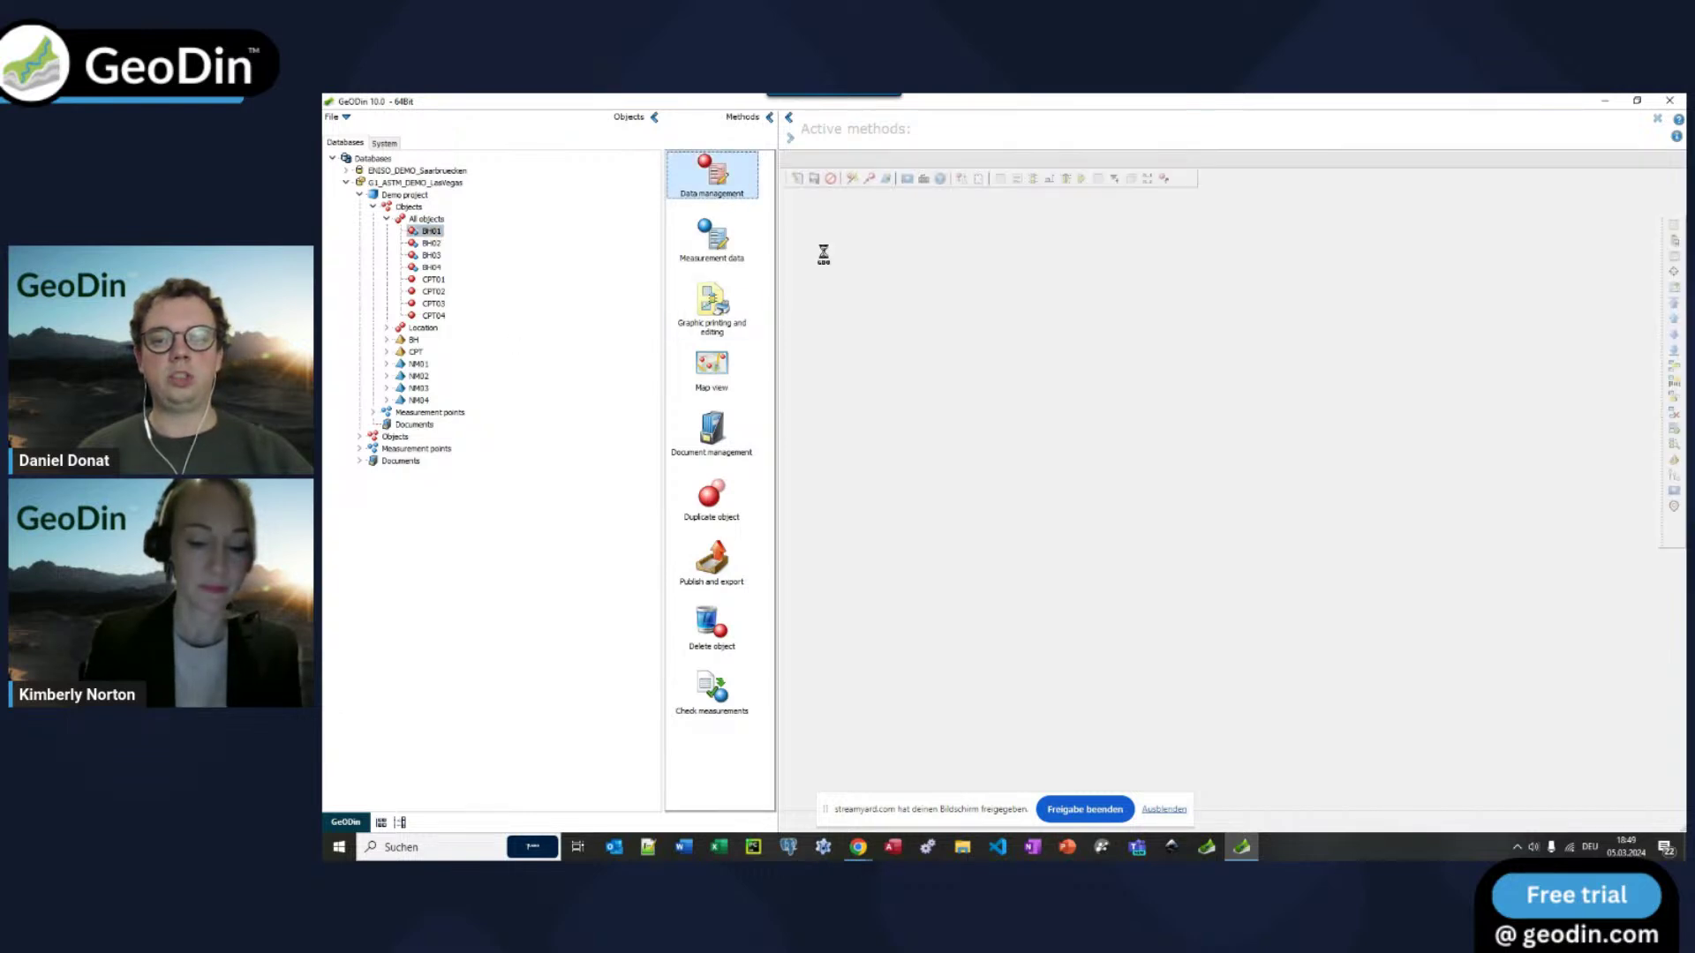
click(797, 177)
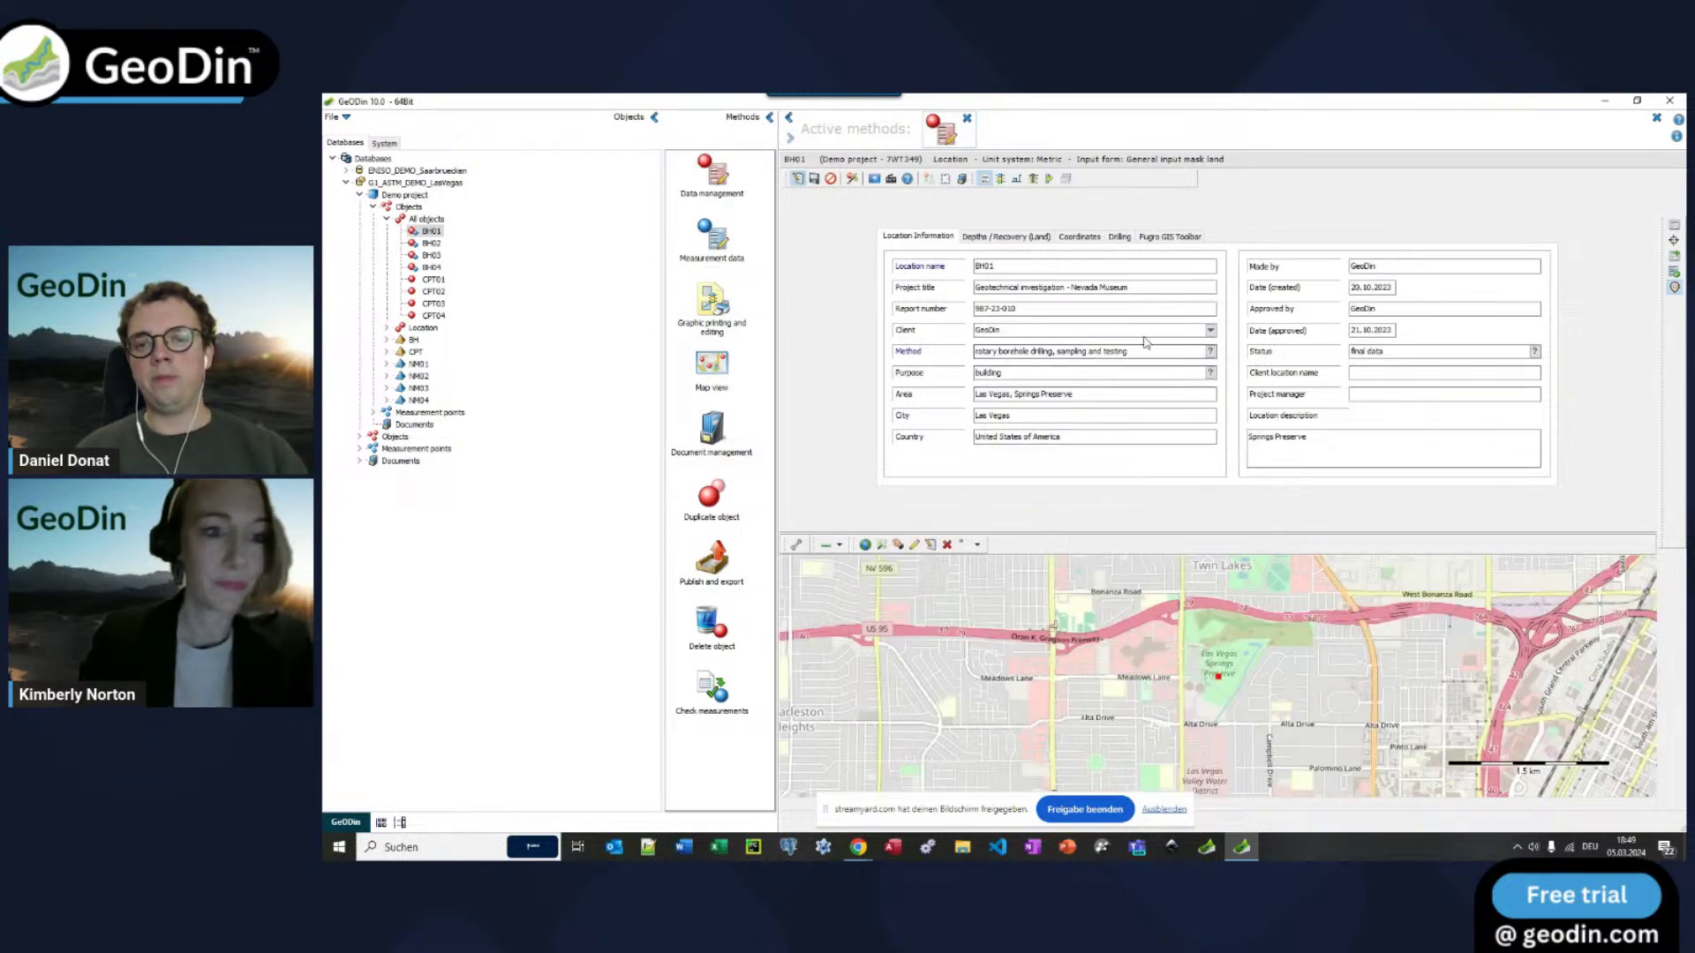
Step: Examine BH01's location information, investigation method dictionary, depths and recovery, coordinates and drilling data
click(995, 265)
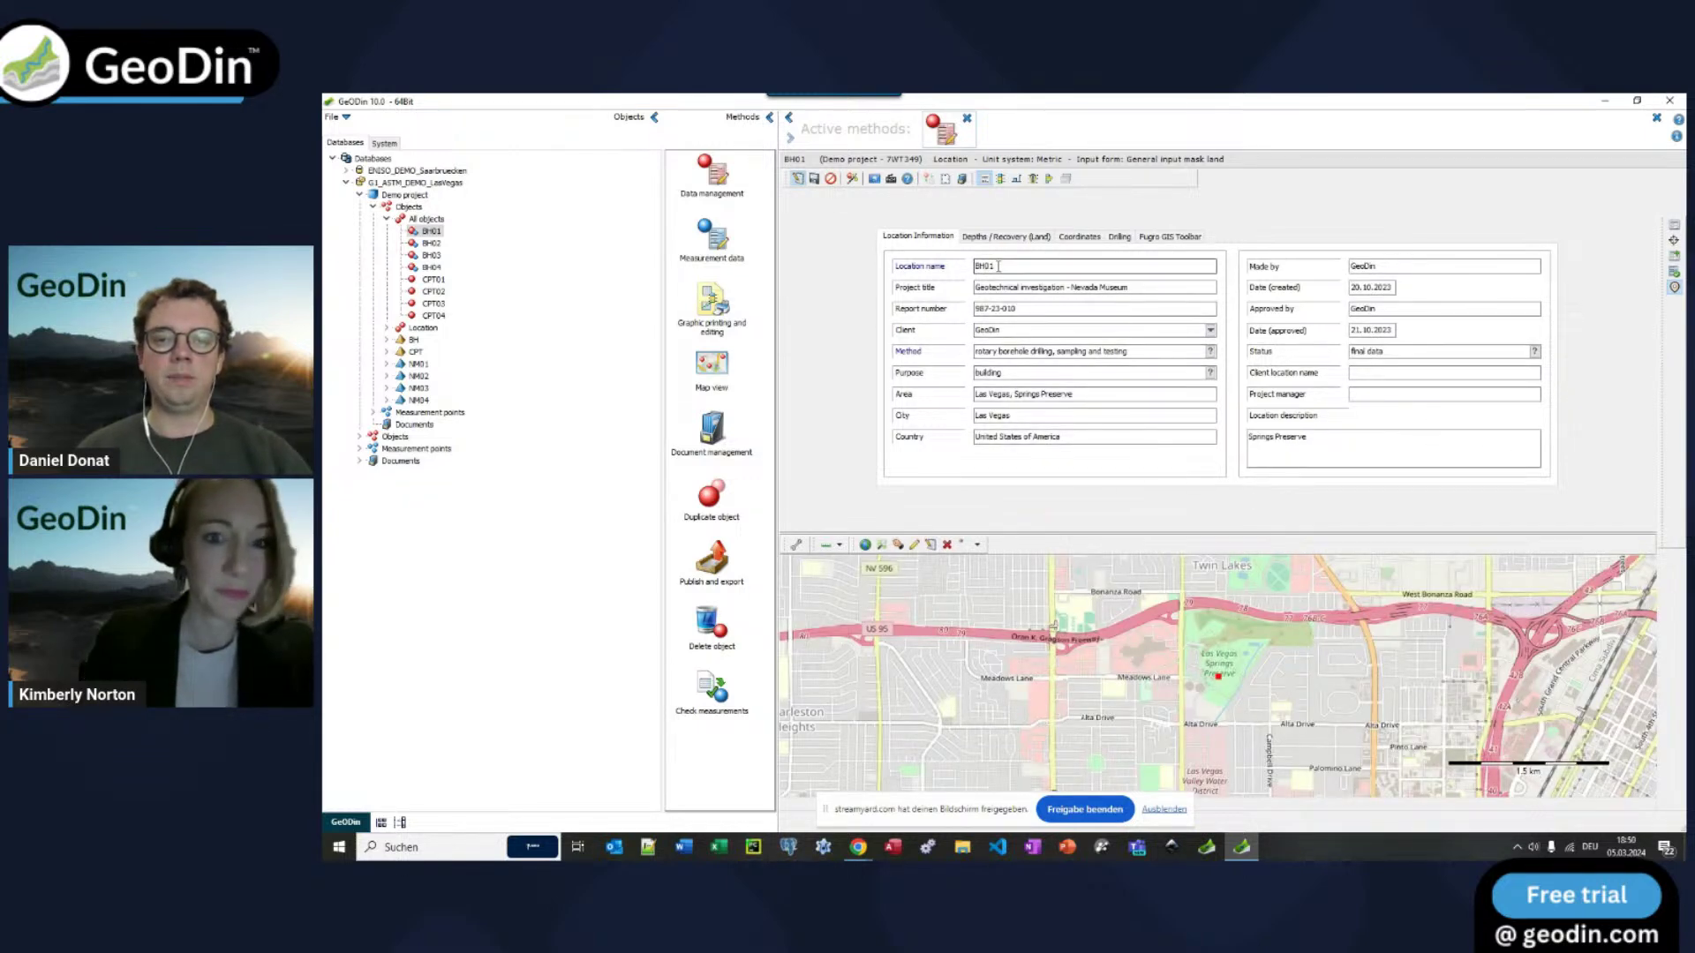
click(1134, 287)
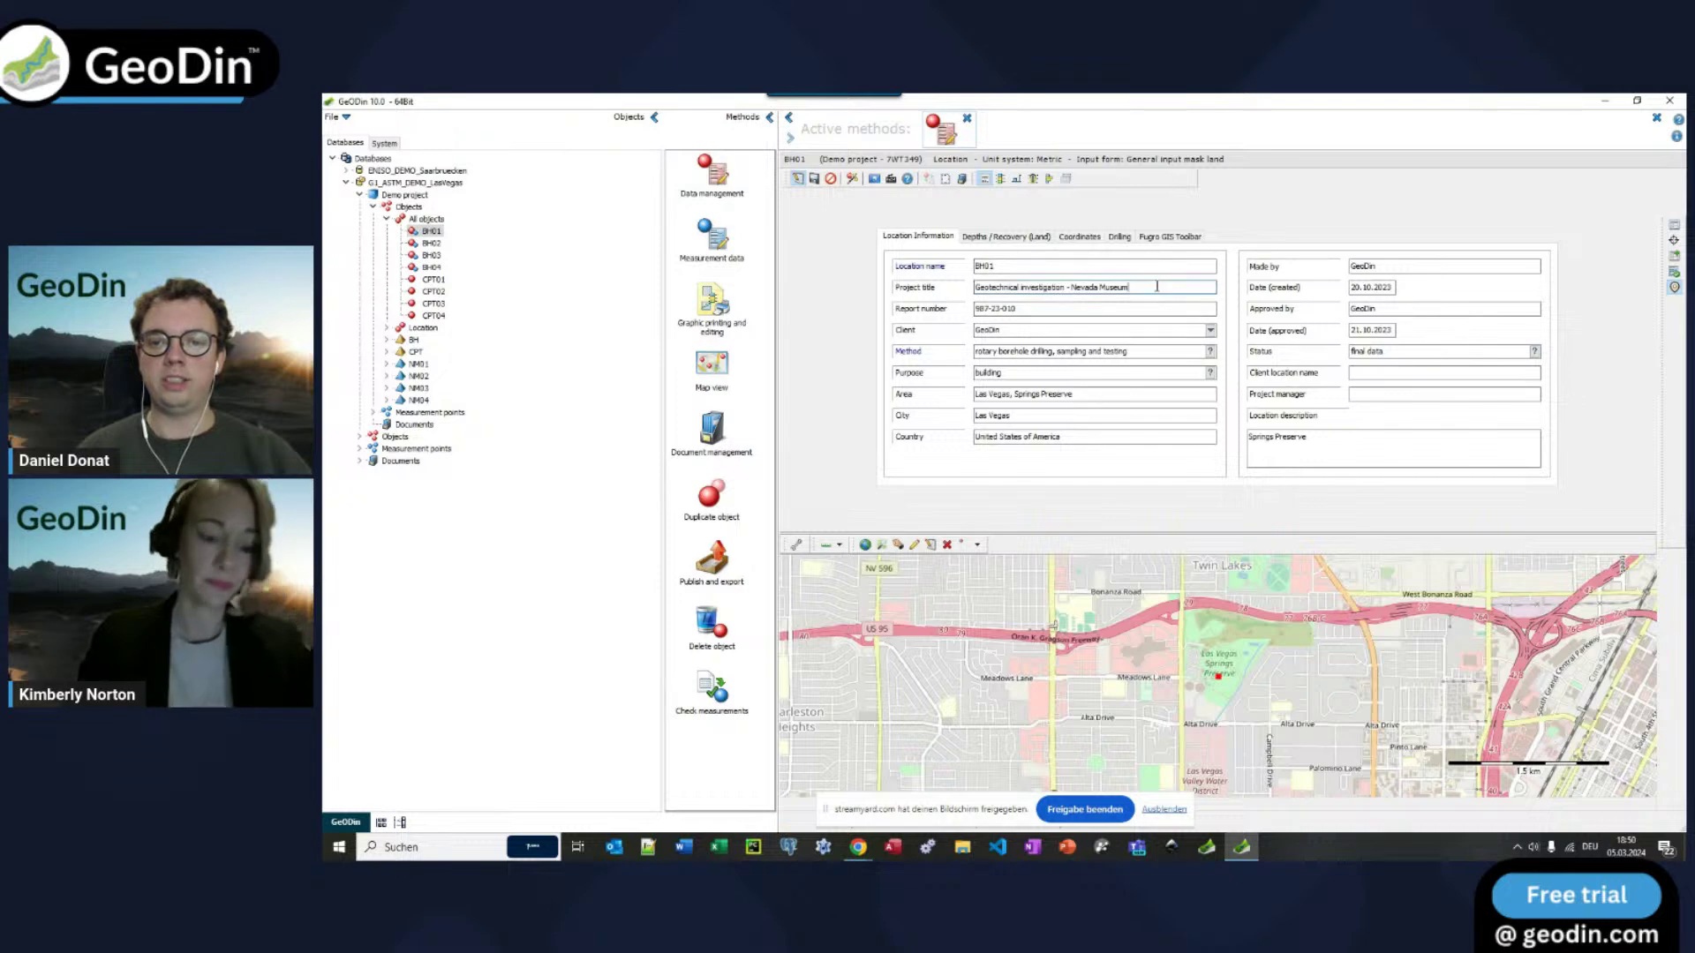
click(1148, 351)
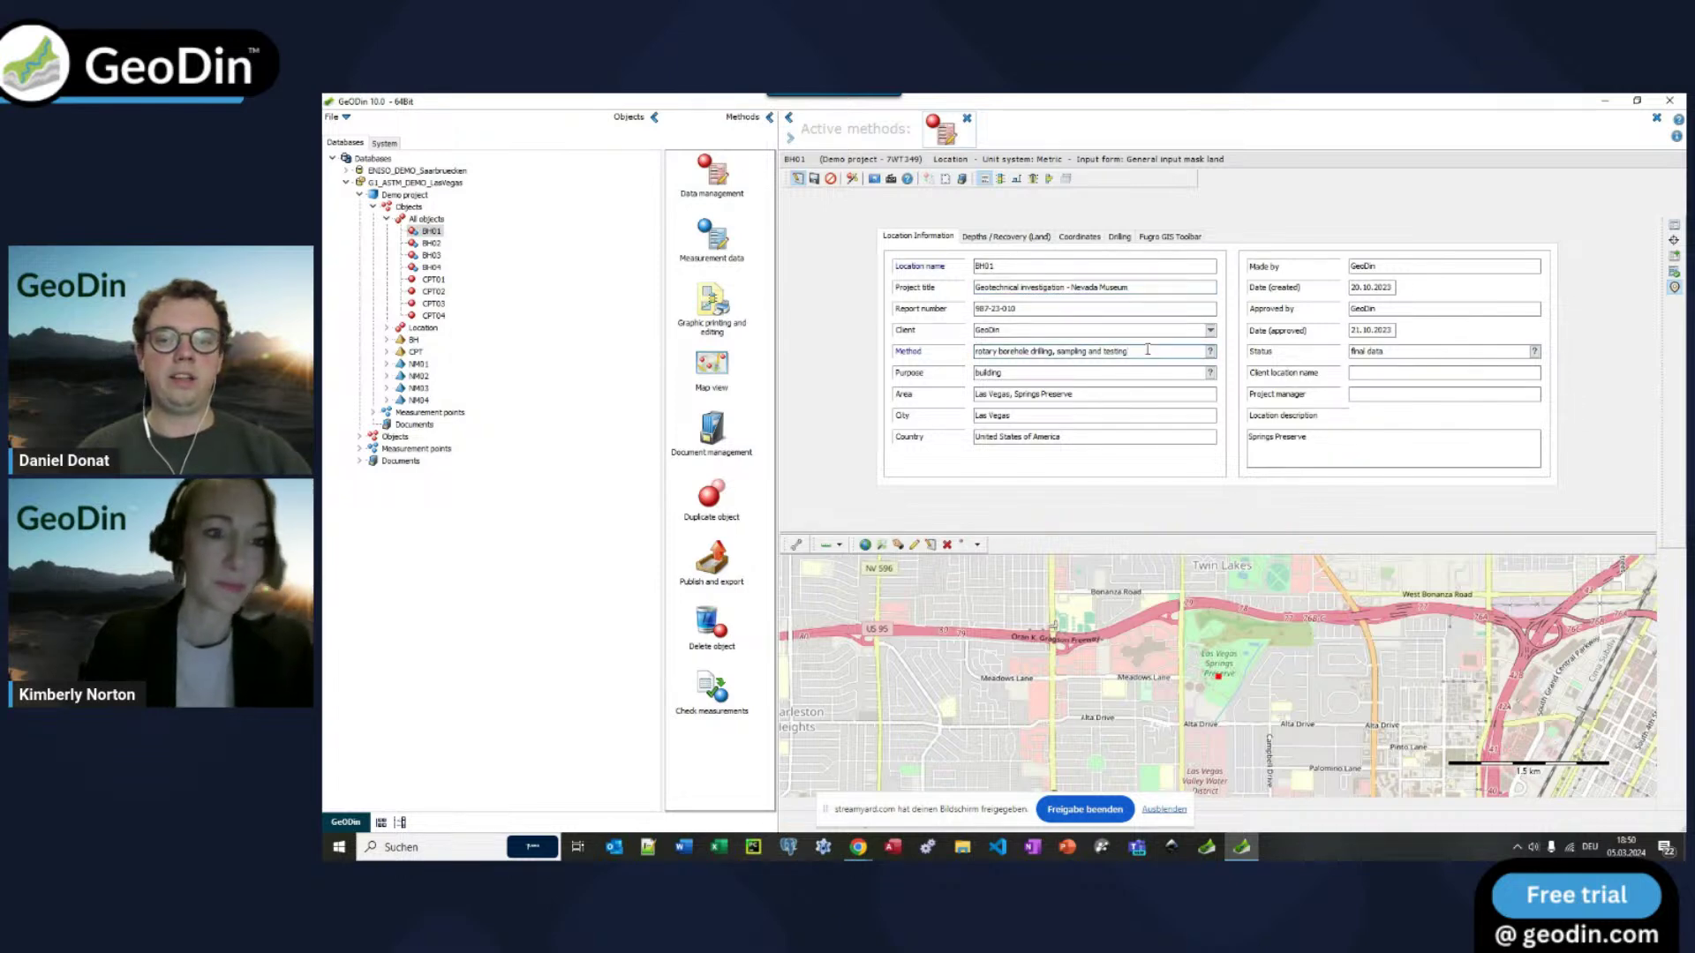
click(1210, 352)
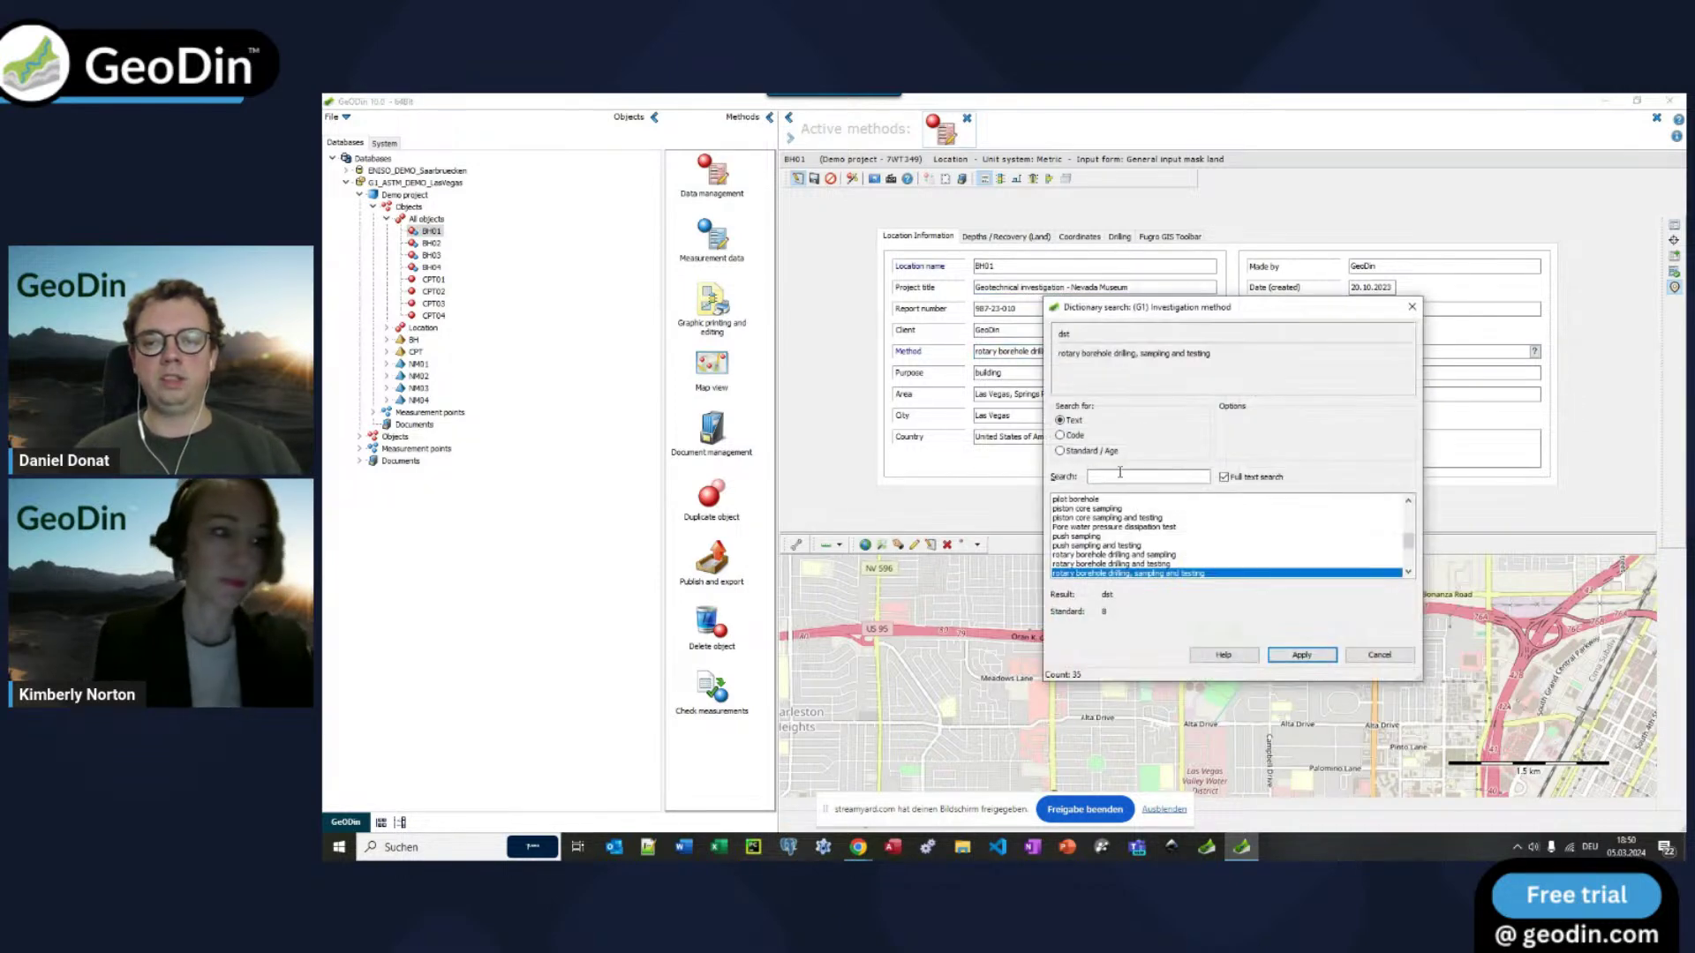
click(1413, 306)
click(987, 237)
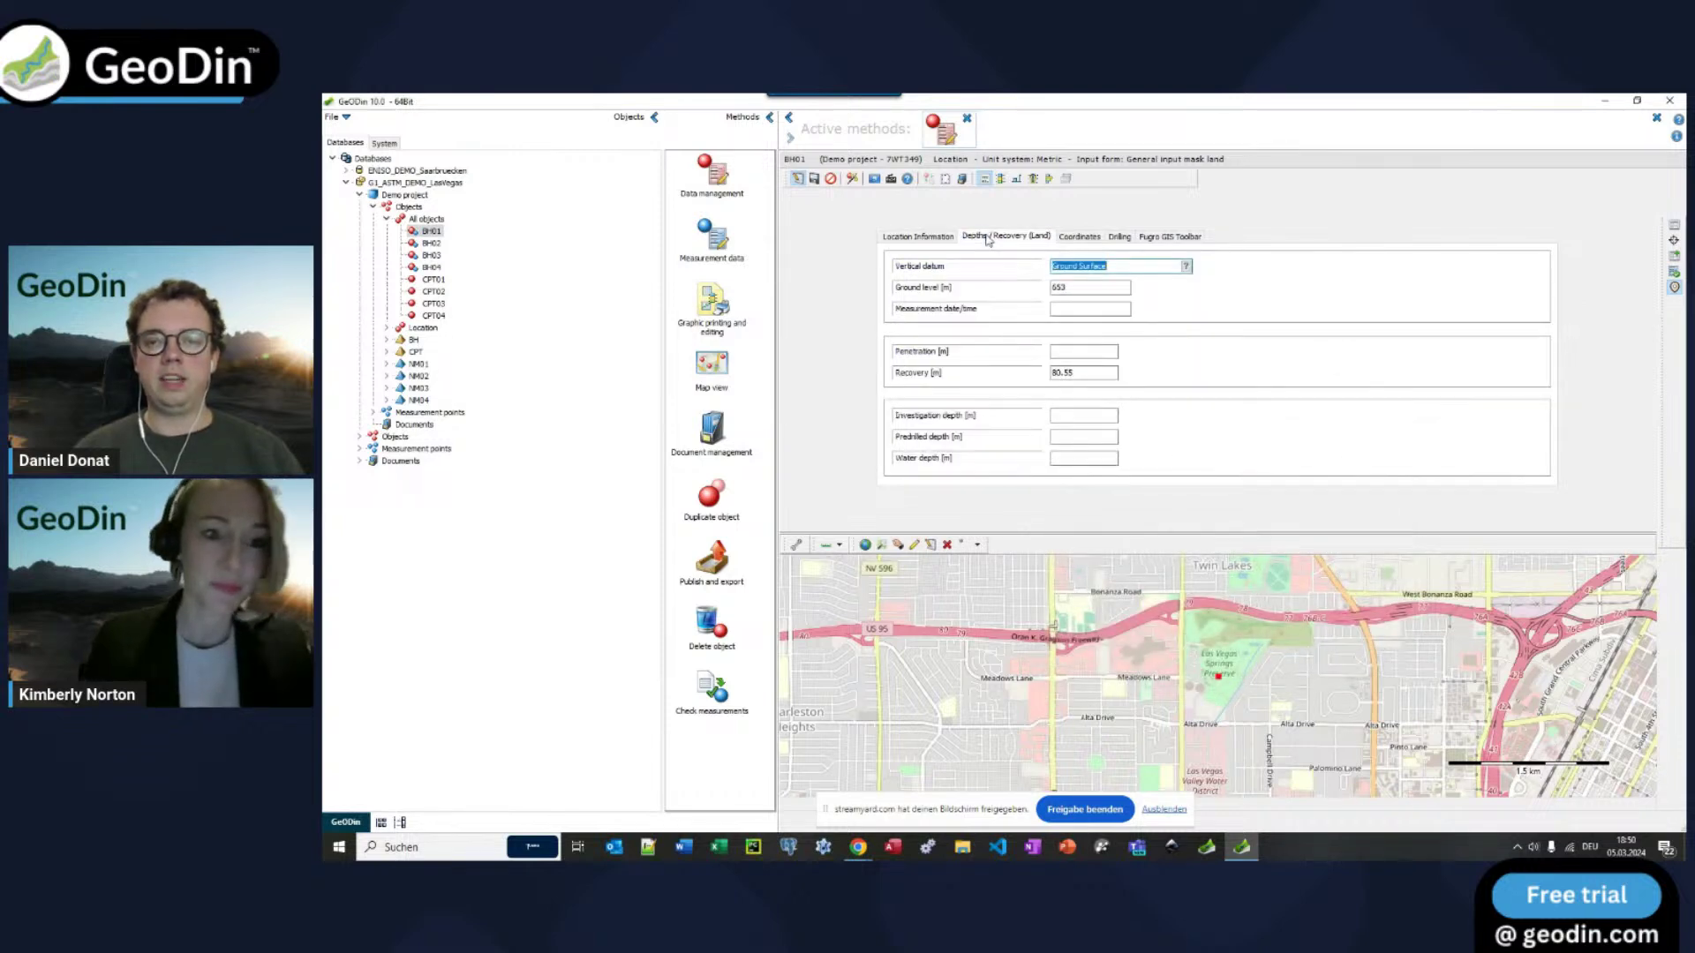
click(1073, 238)
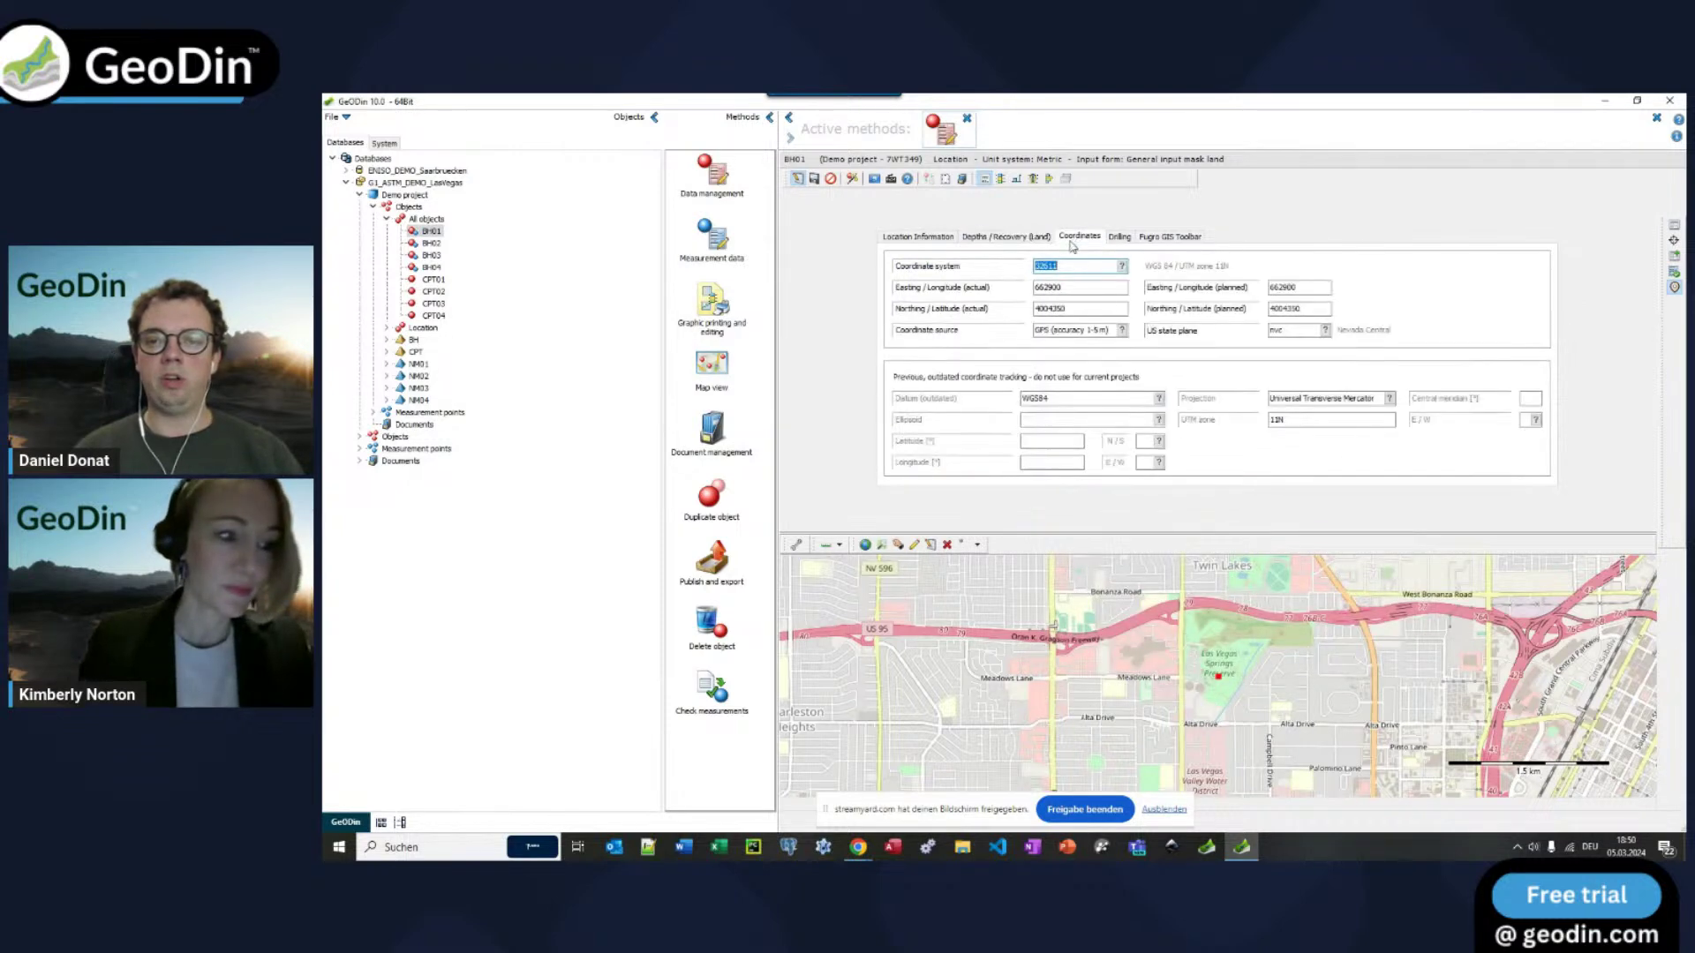
click(1120, 240)
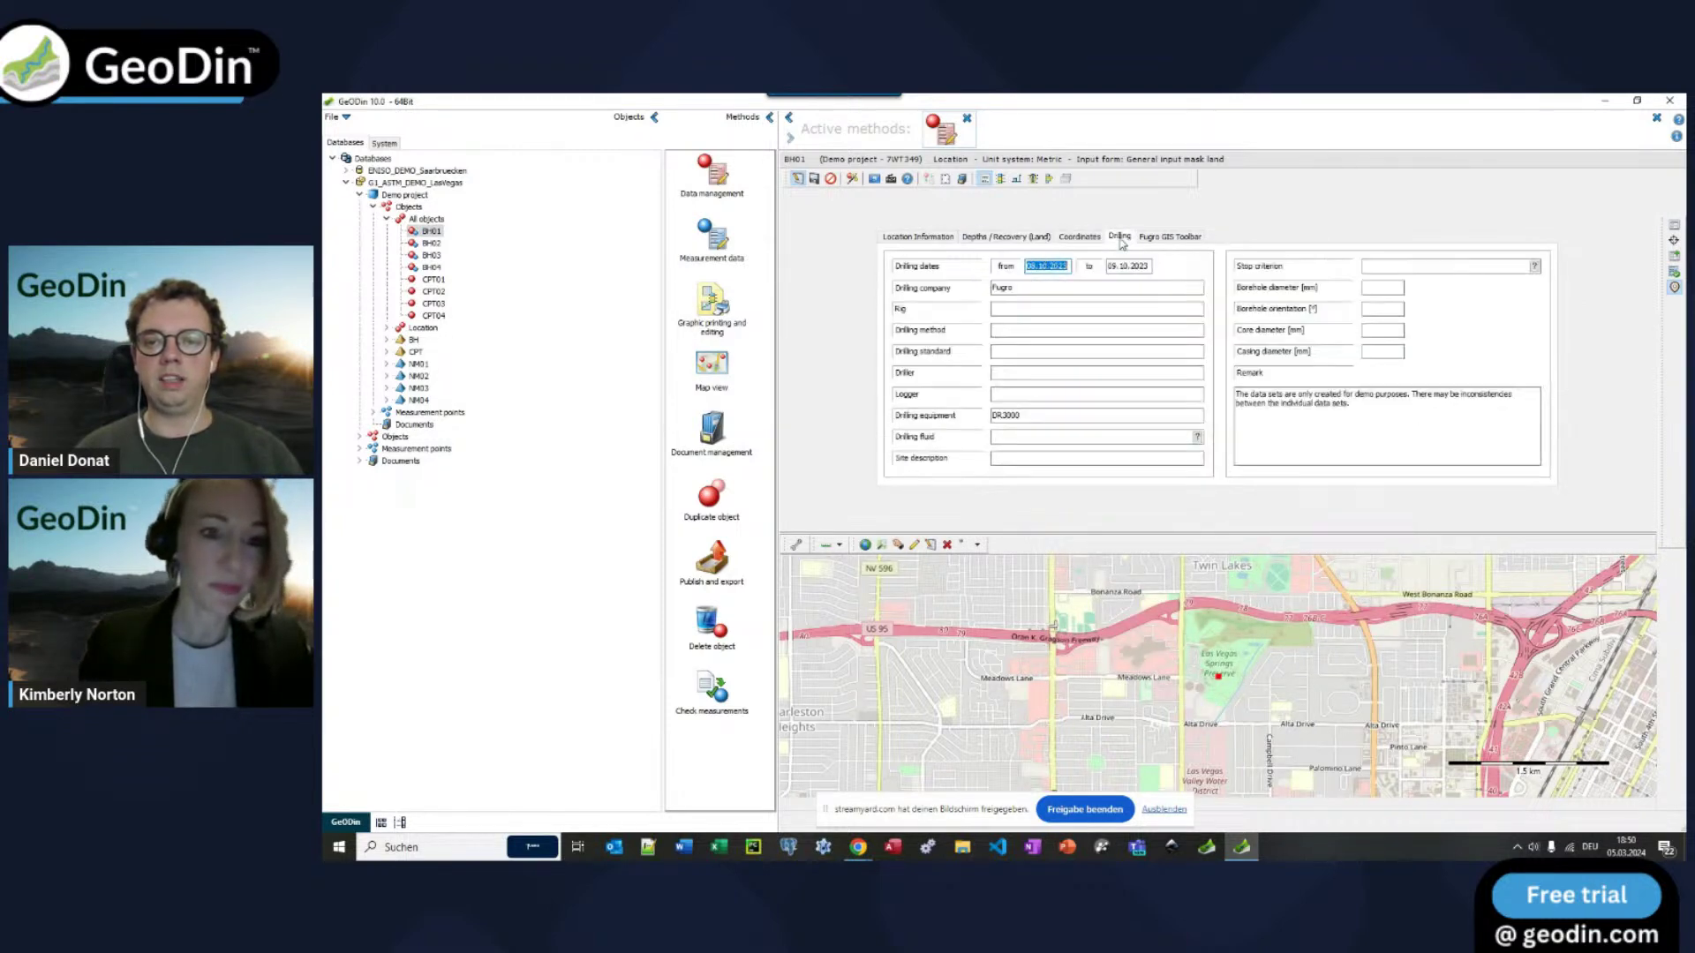
click(1074, 238)
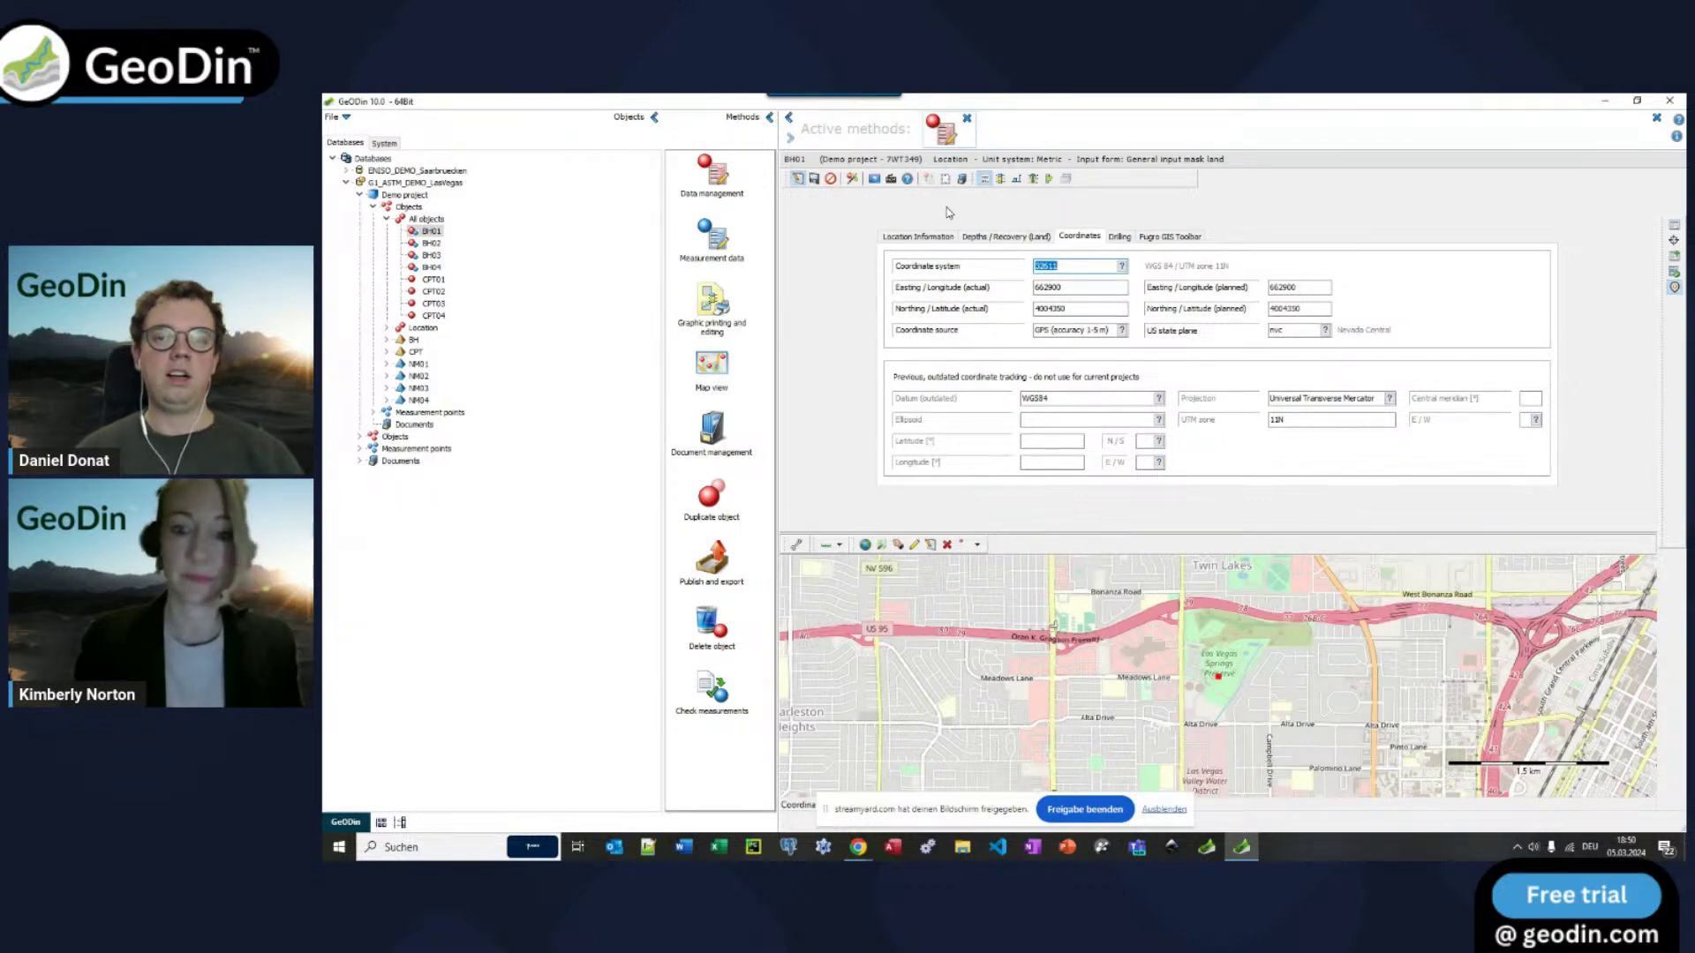
Step: Add a second layer/sample description to BH01 and set its coding standard to EN ISO 14688 / 14689 (2018) English
click(1001, 181)
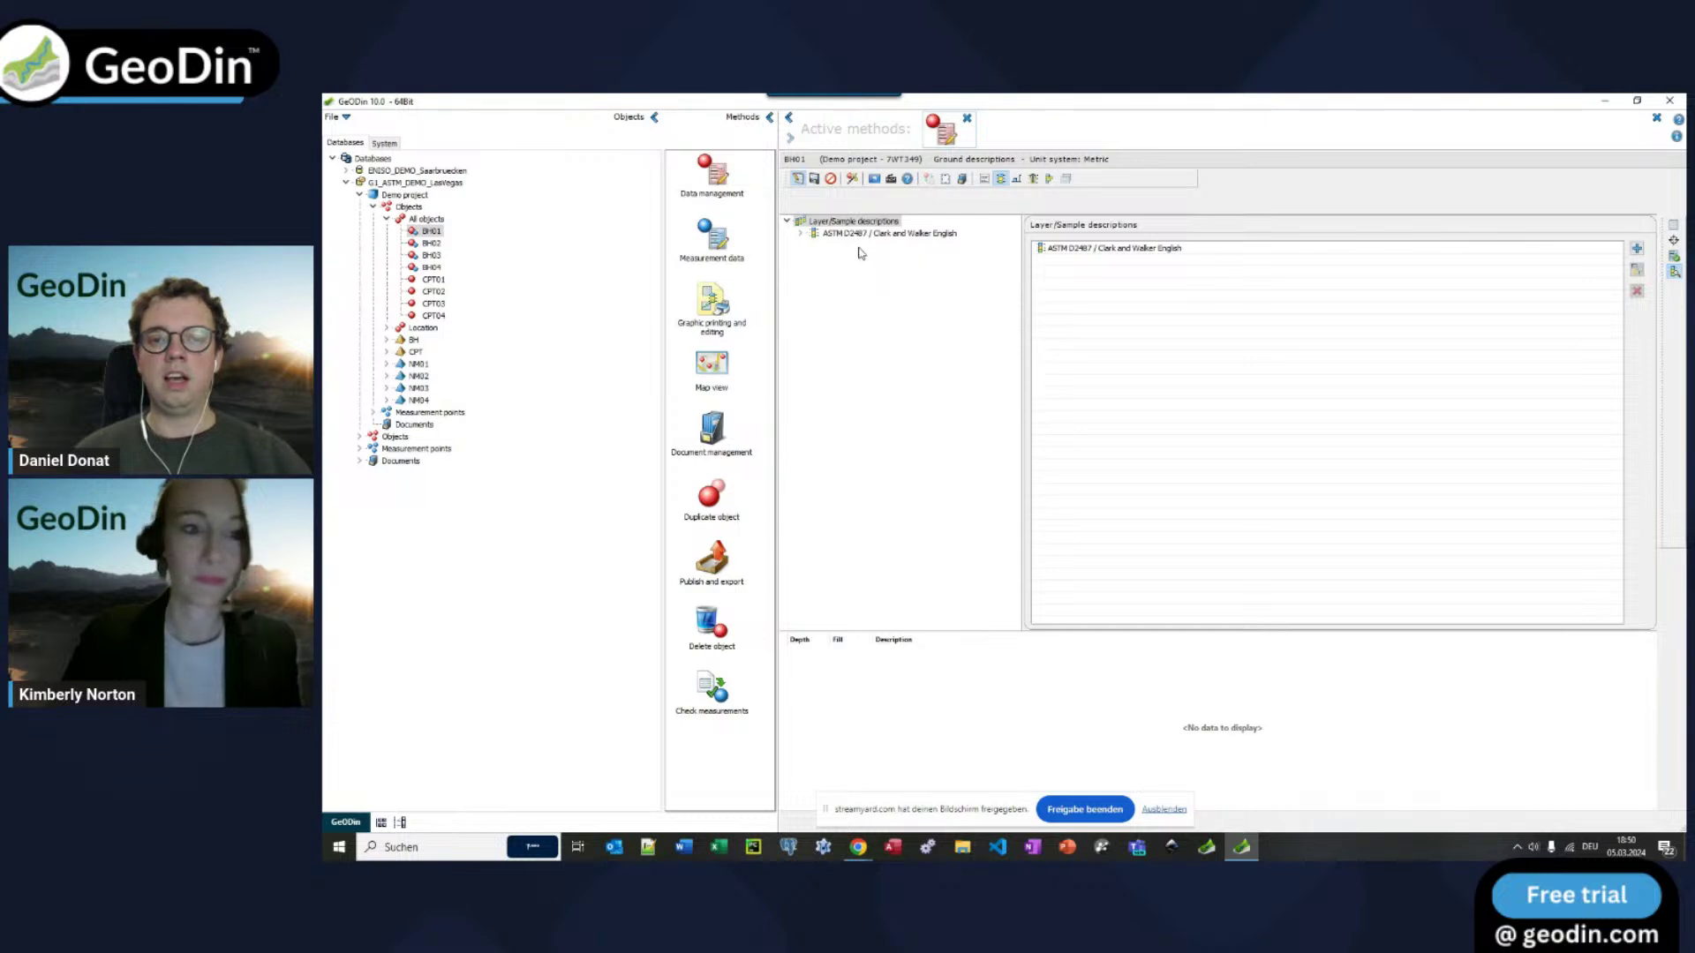
click(1636, 248)
click(941, 246)
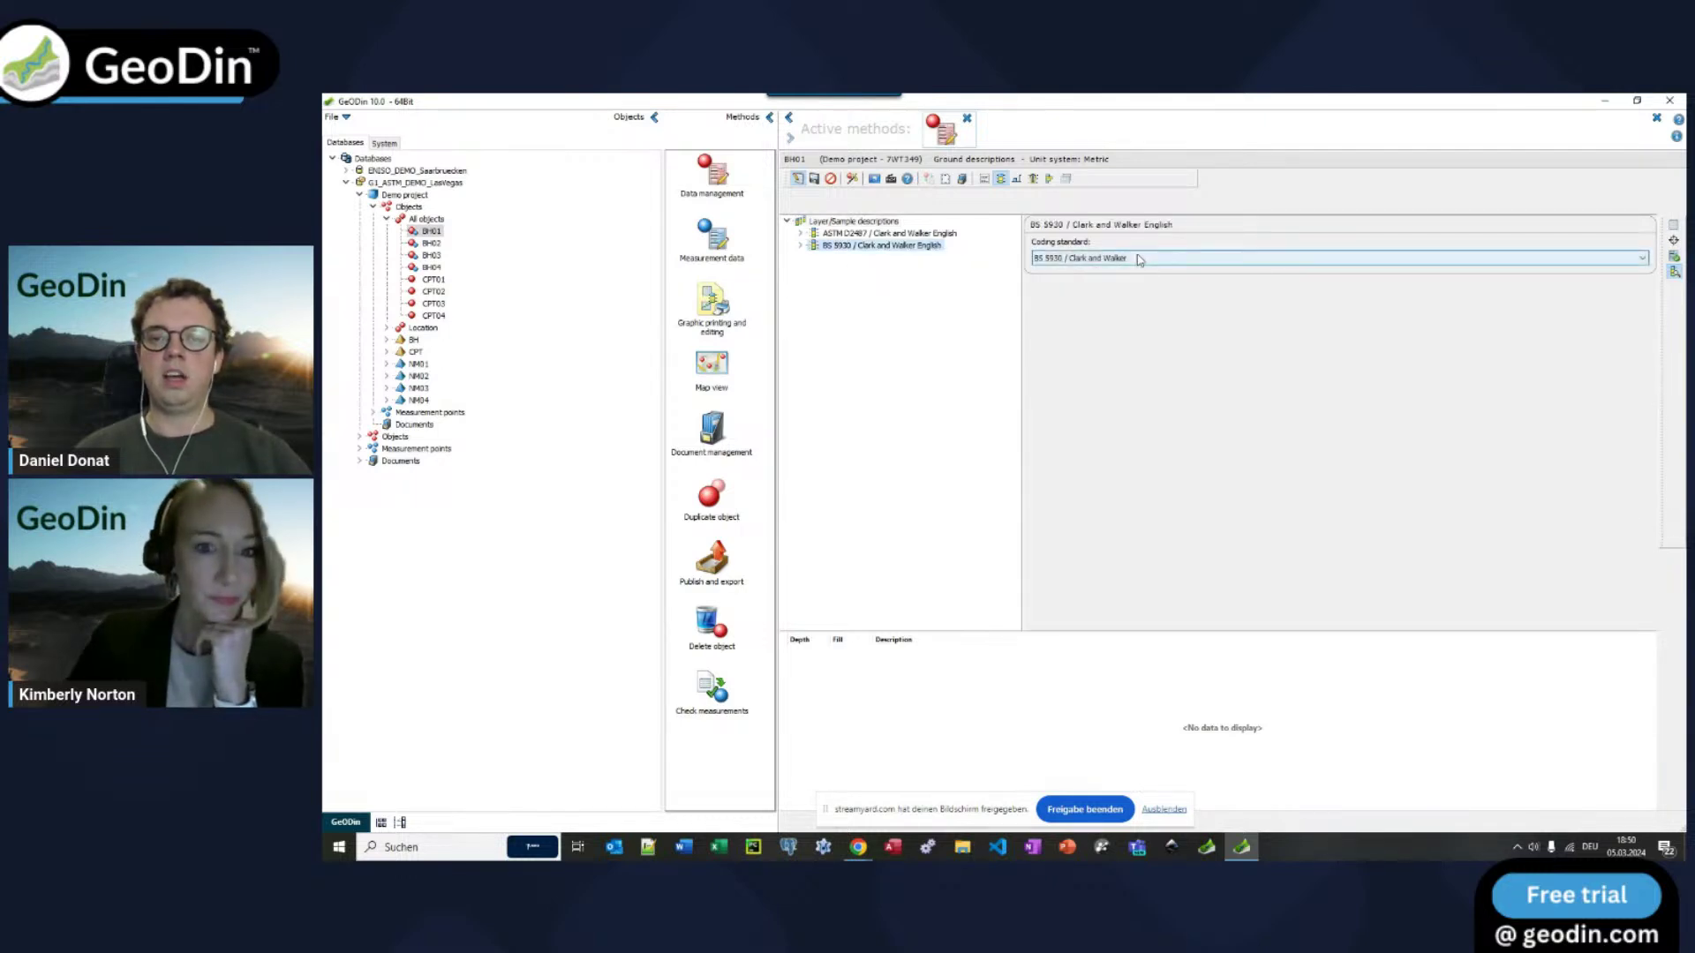
click(1642, 258)
scroll(1110, 303, up, 1)
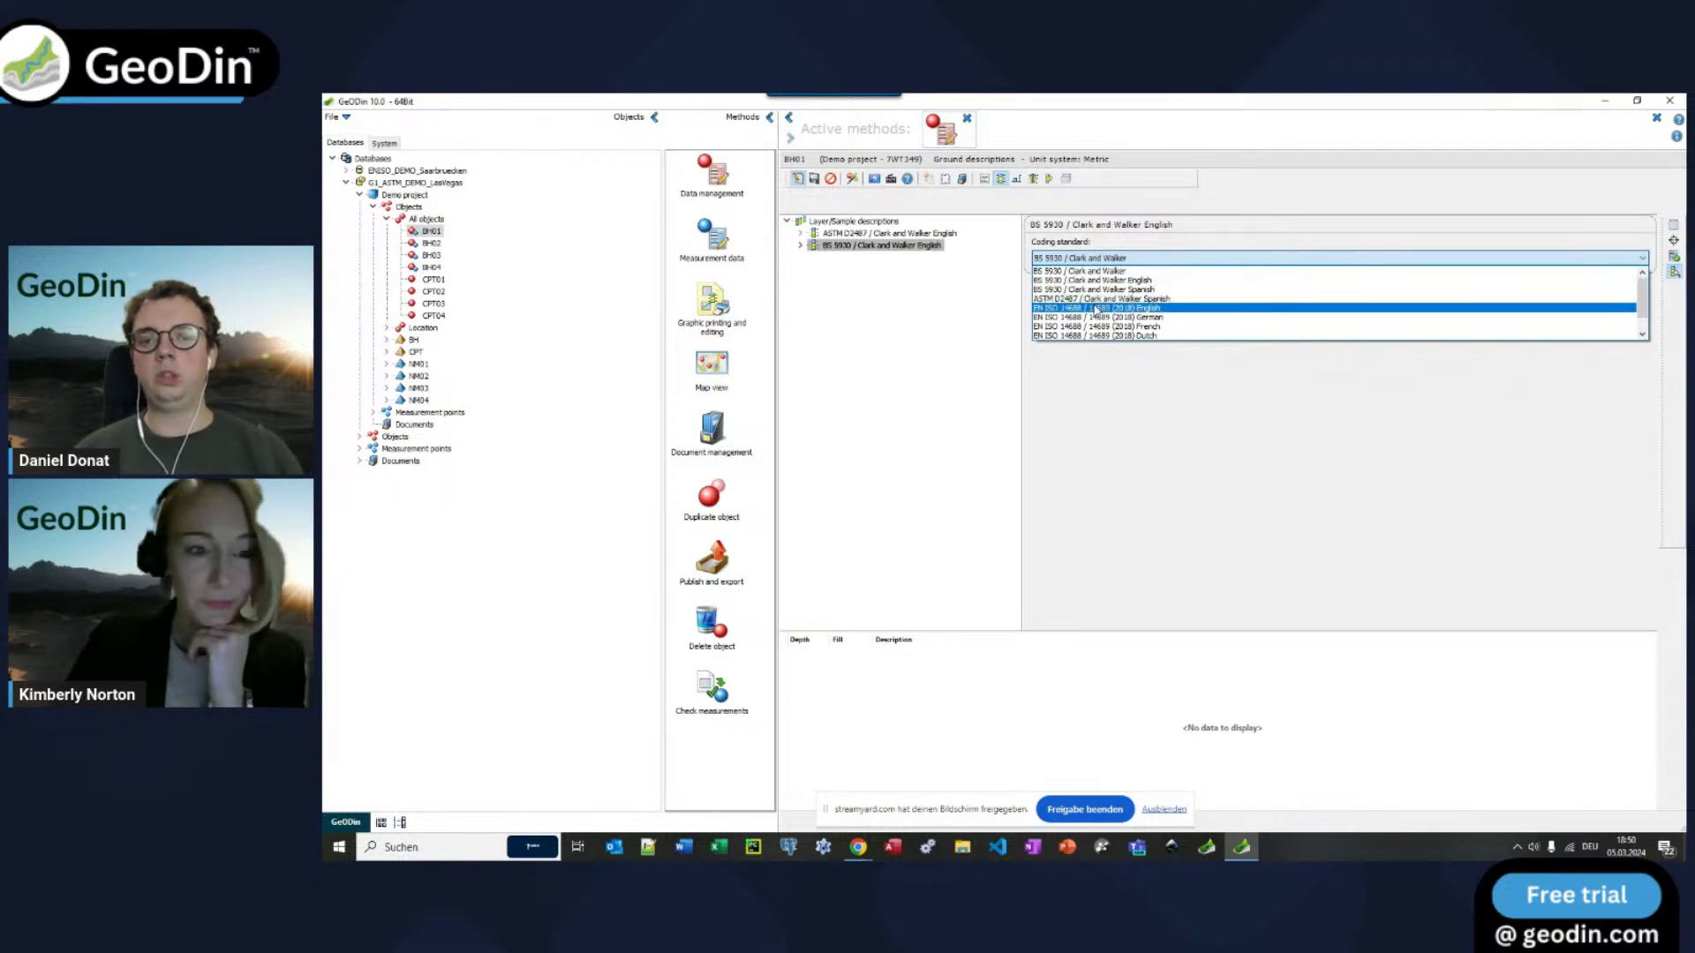
click(1096, 308)
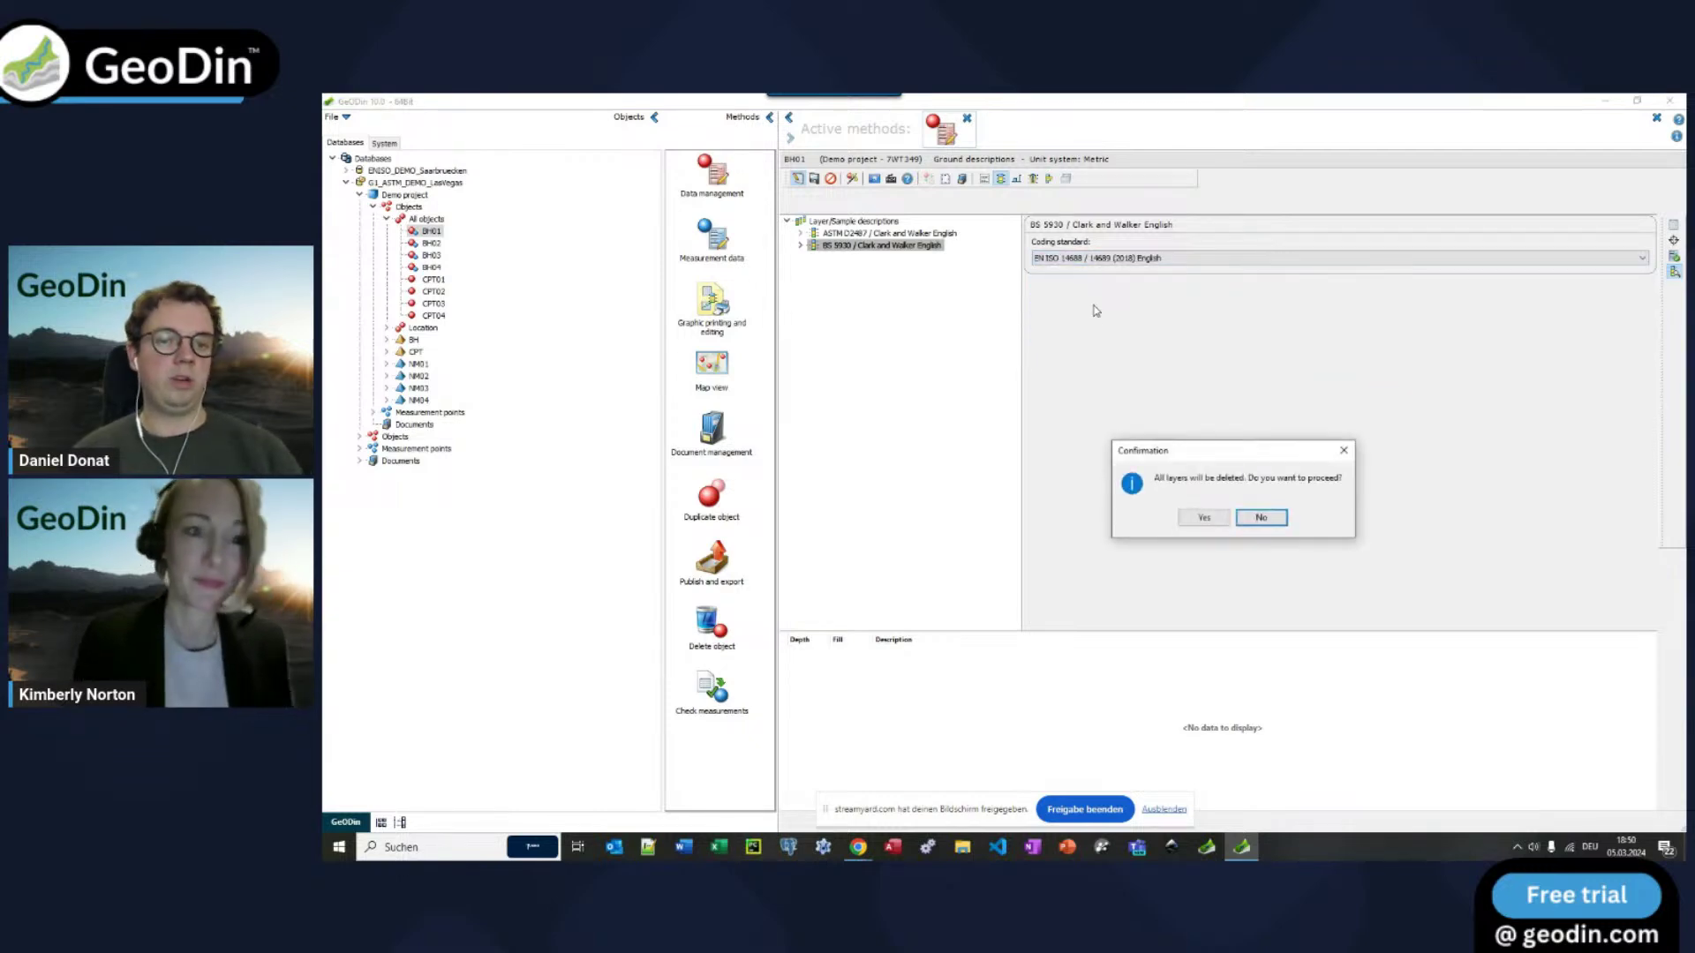
click(1207, 518)
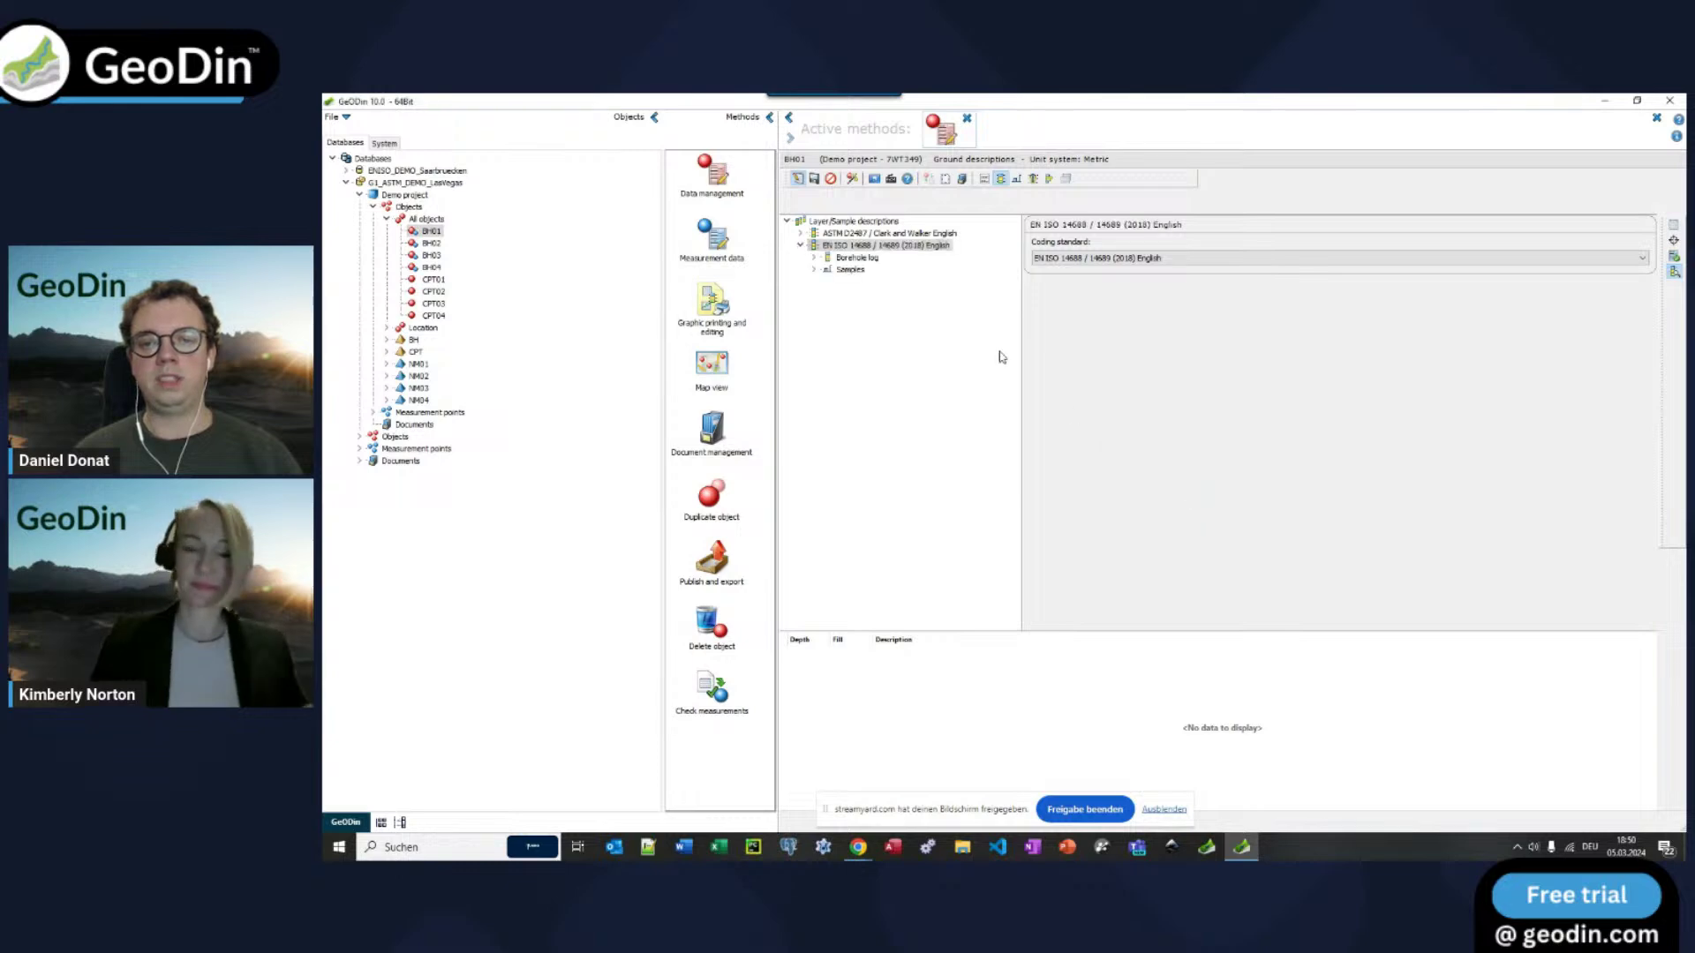
Step: Add a layer to the new description's borehole log and set its lower depth to 10 m
double_click(856, 257)
click(861, 269)
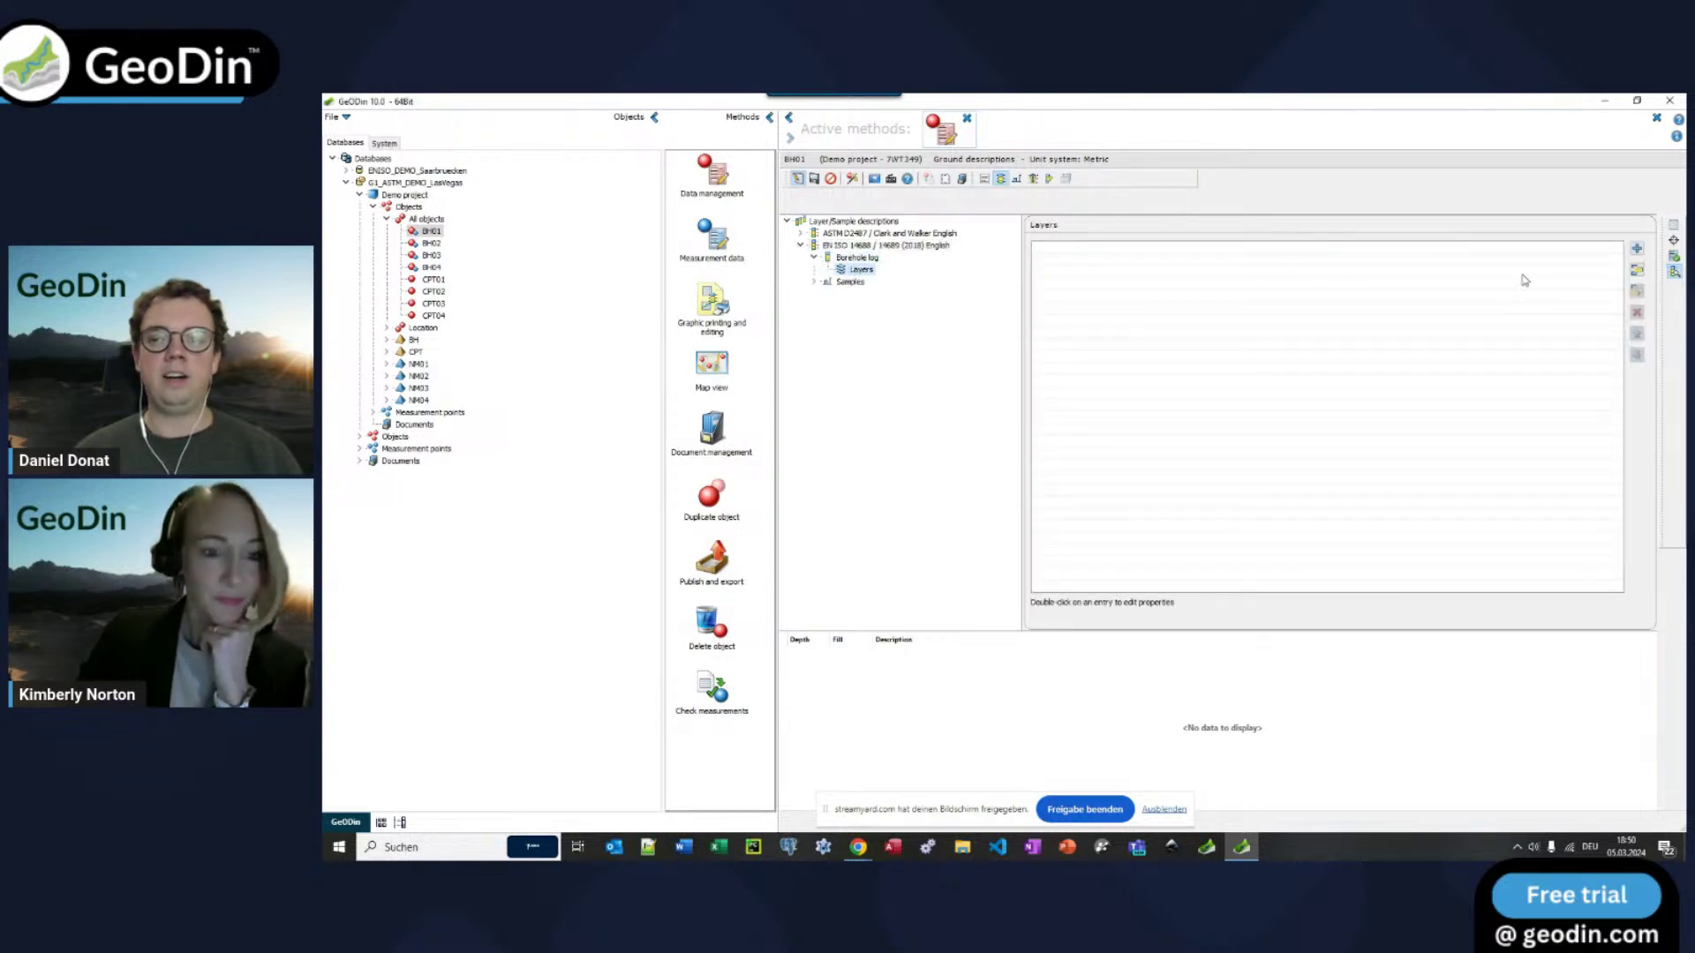
click(1636, 248)
click(878, 281)
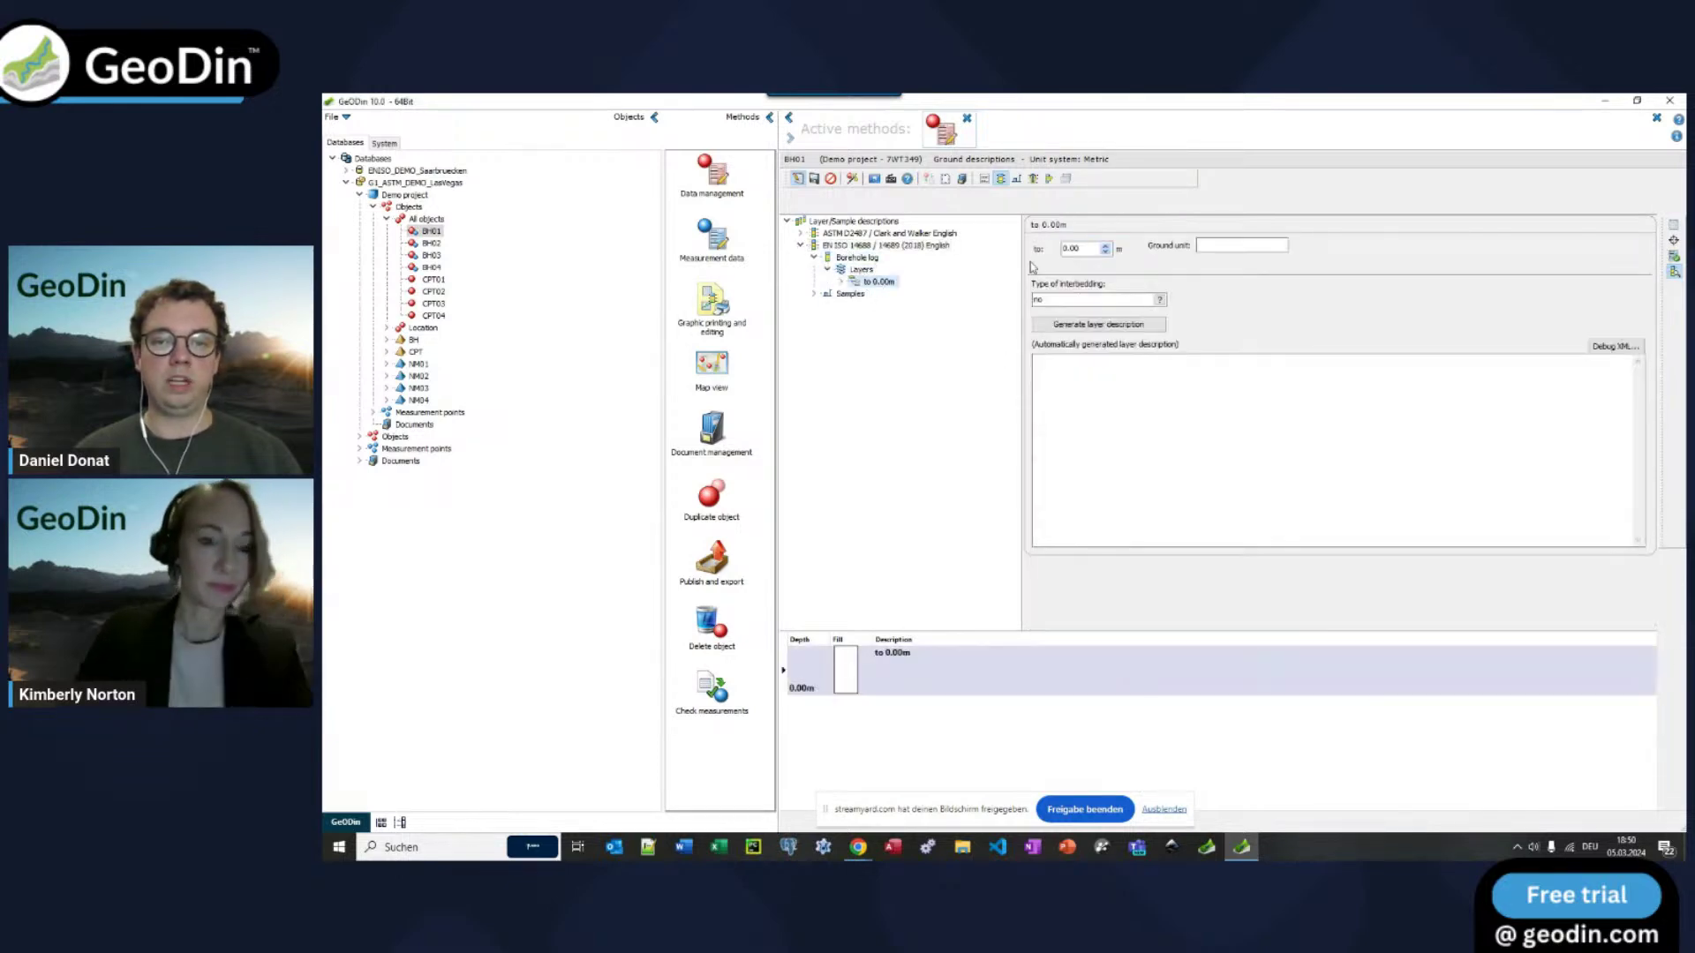
click(1063, 248)
text(1)
Step: Set the ground type of the 10 m layer's main component to Fine grained soil
double_click(879, 281)
click(870, 303)
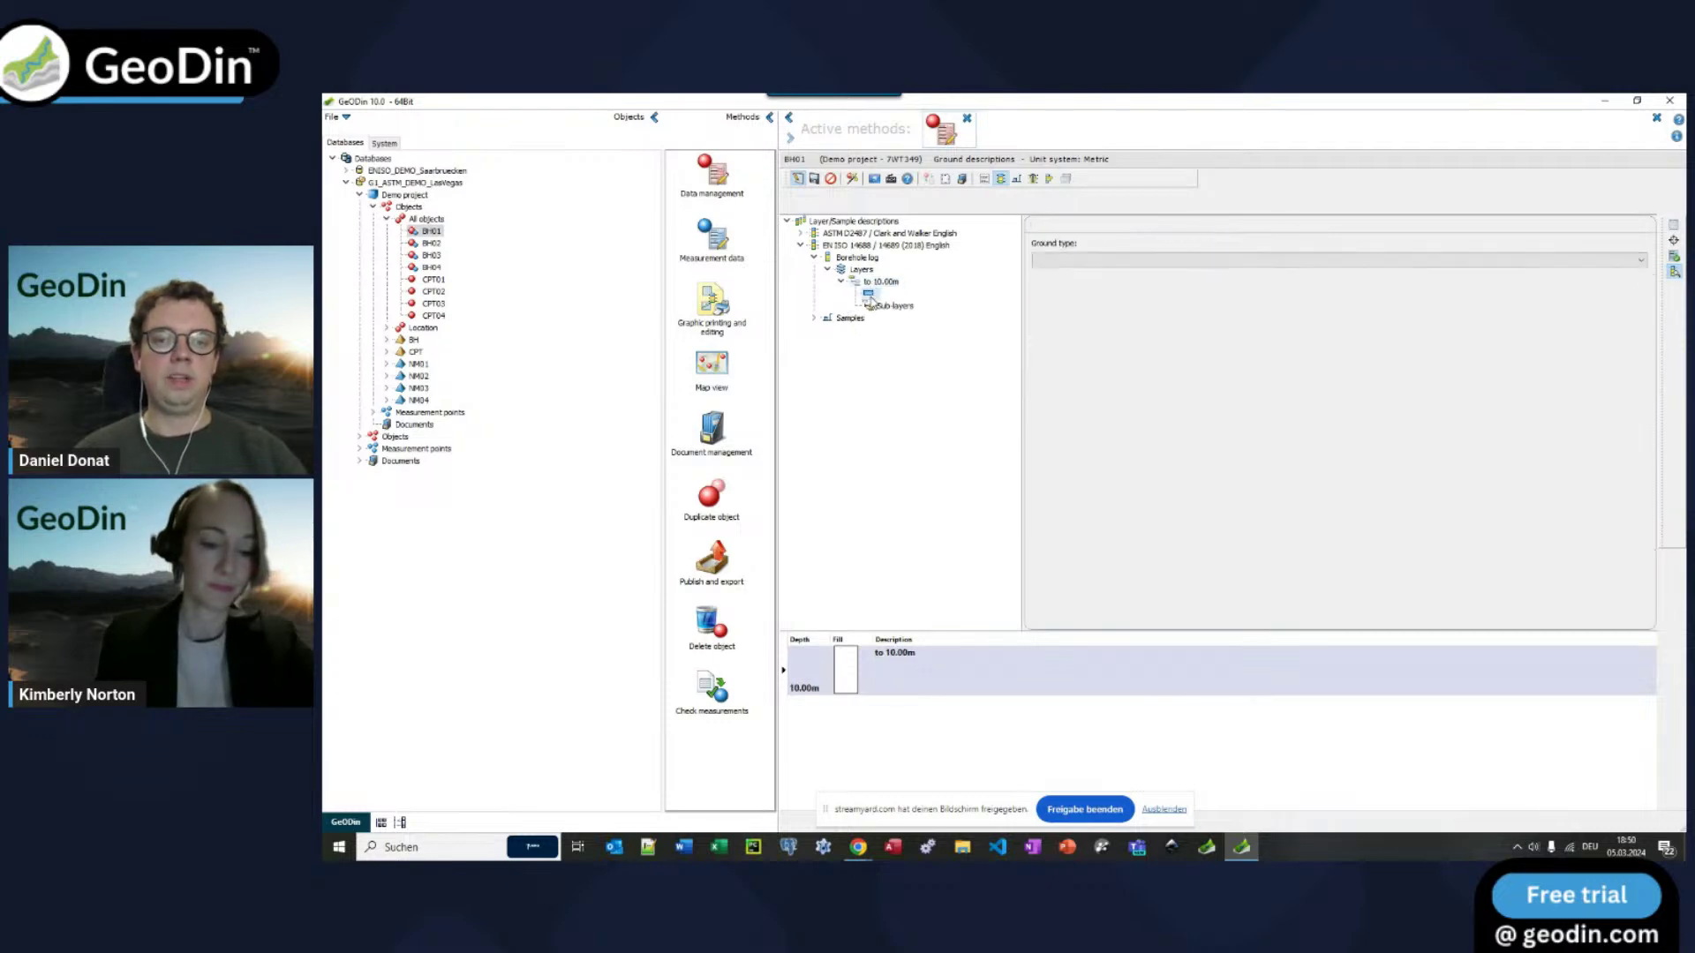
click(1065, 262)
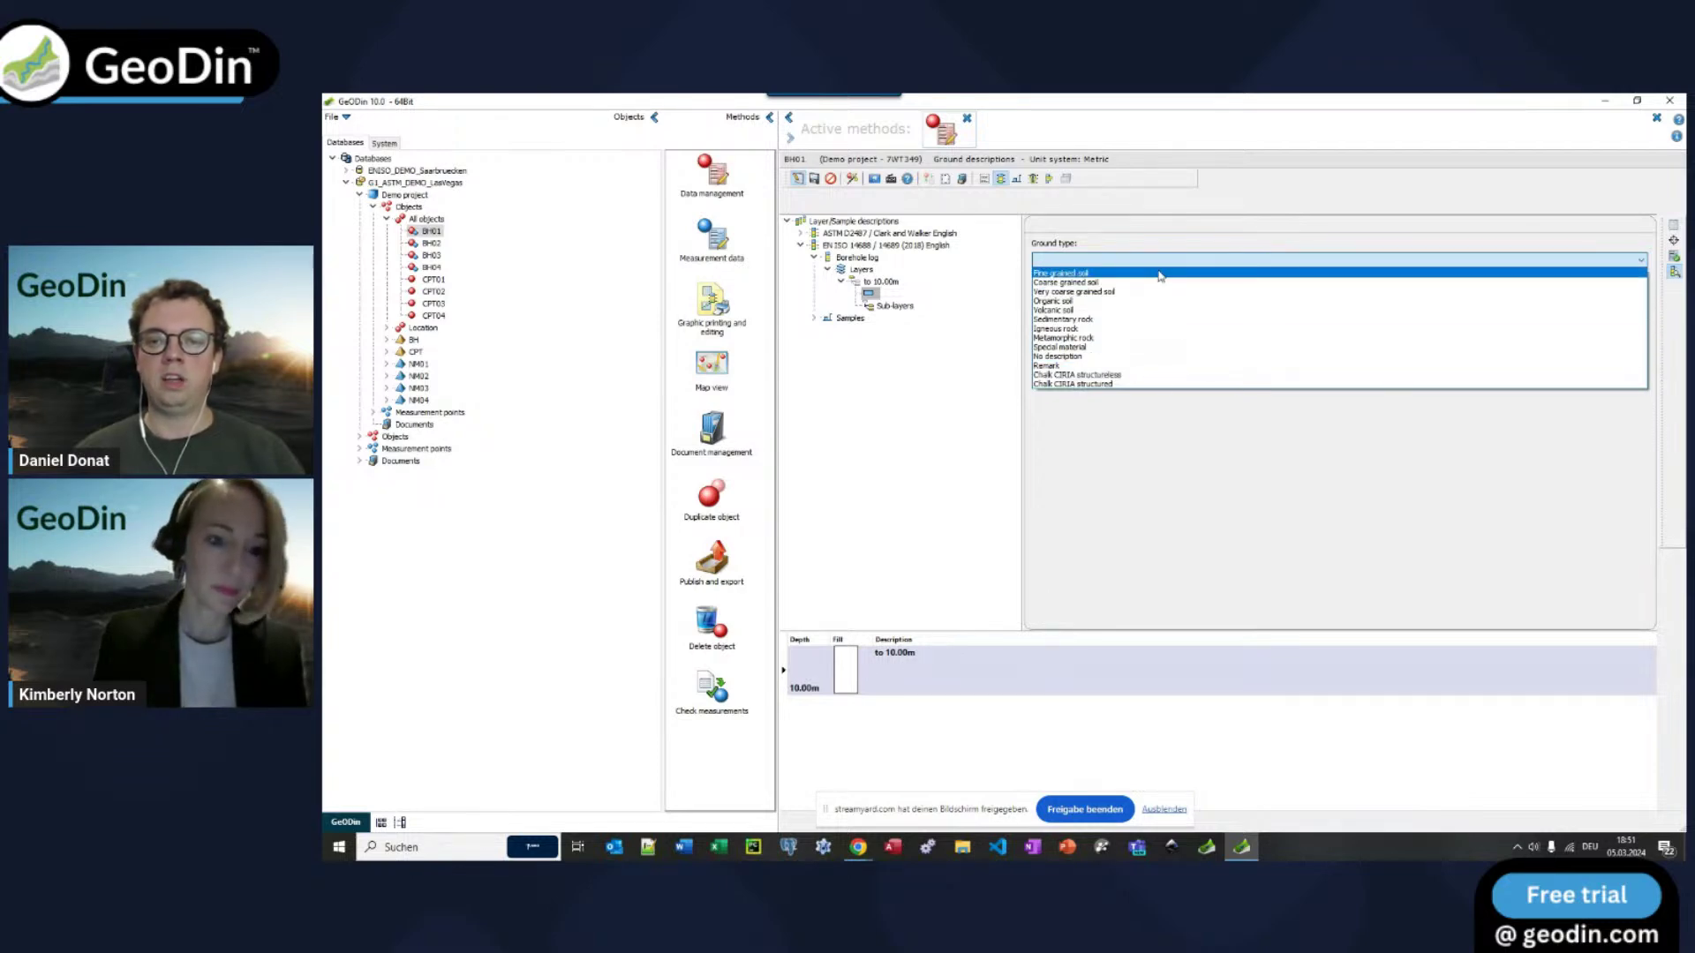
click(1108, 274)
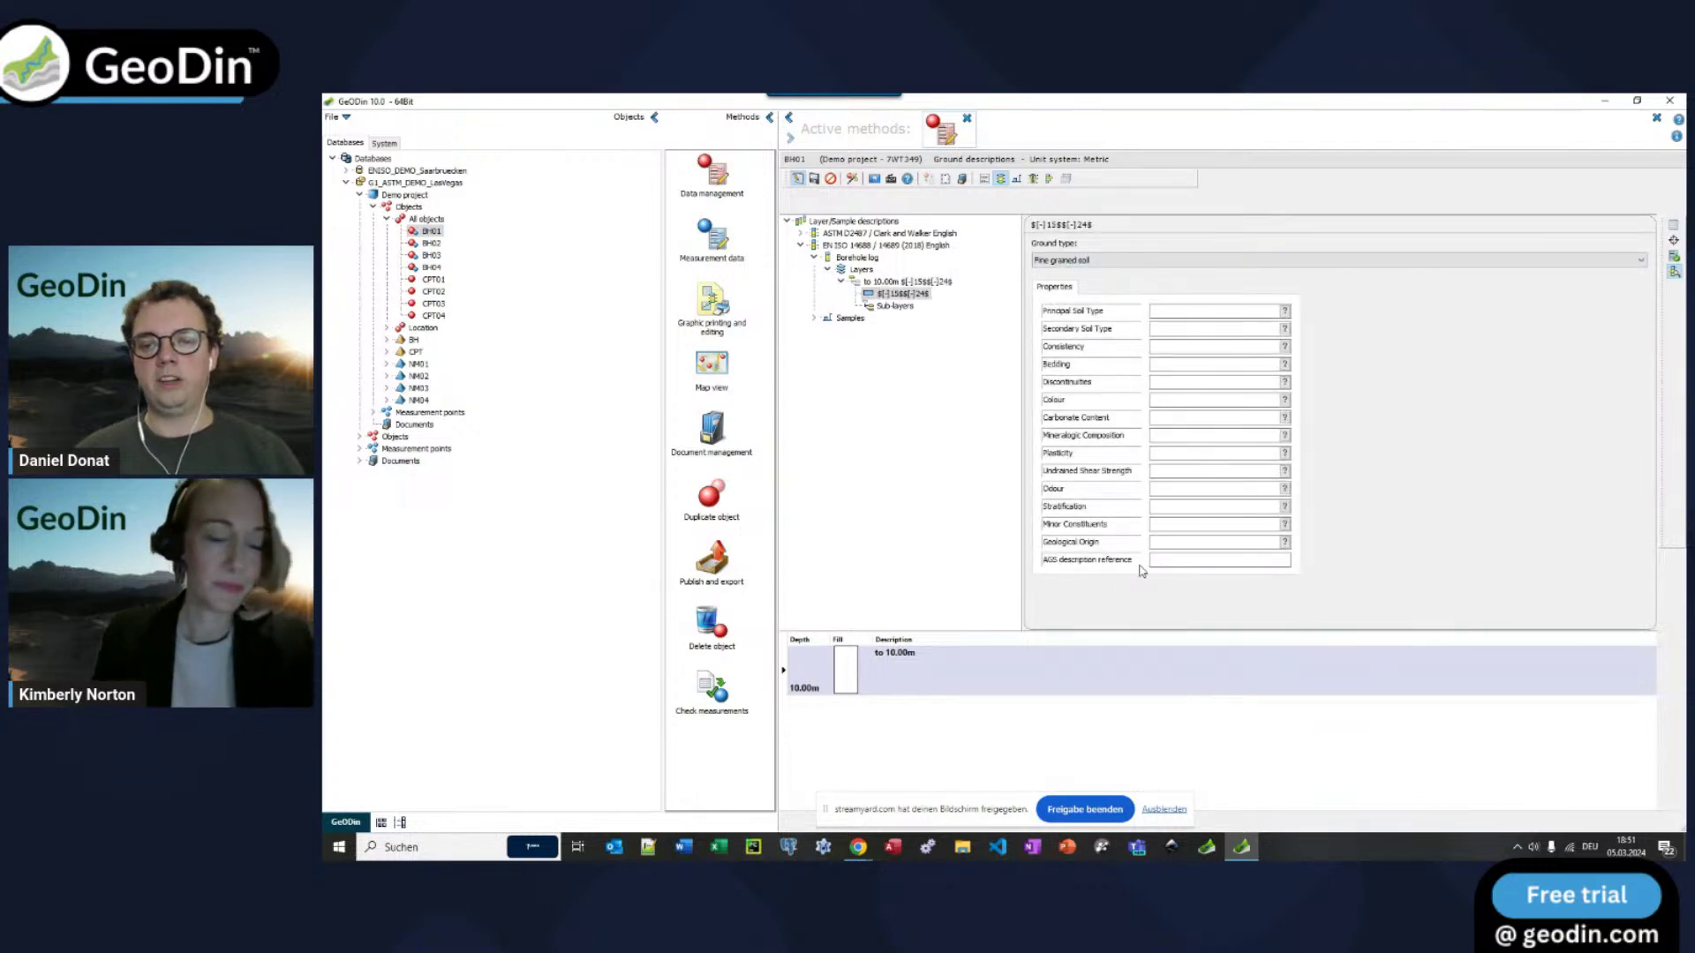
Step: Switch the layer's ground type to Coarse grained soil to compare its properties, and return it to Fine grained soil
click(1068, 263)
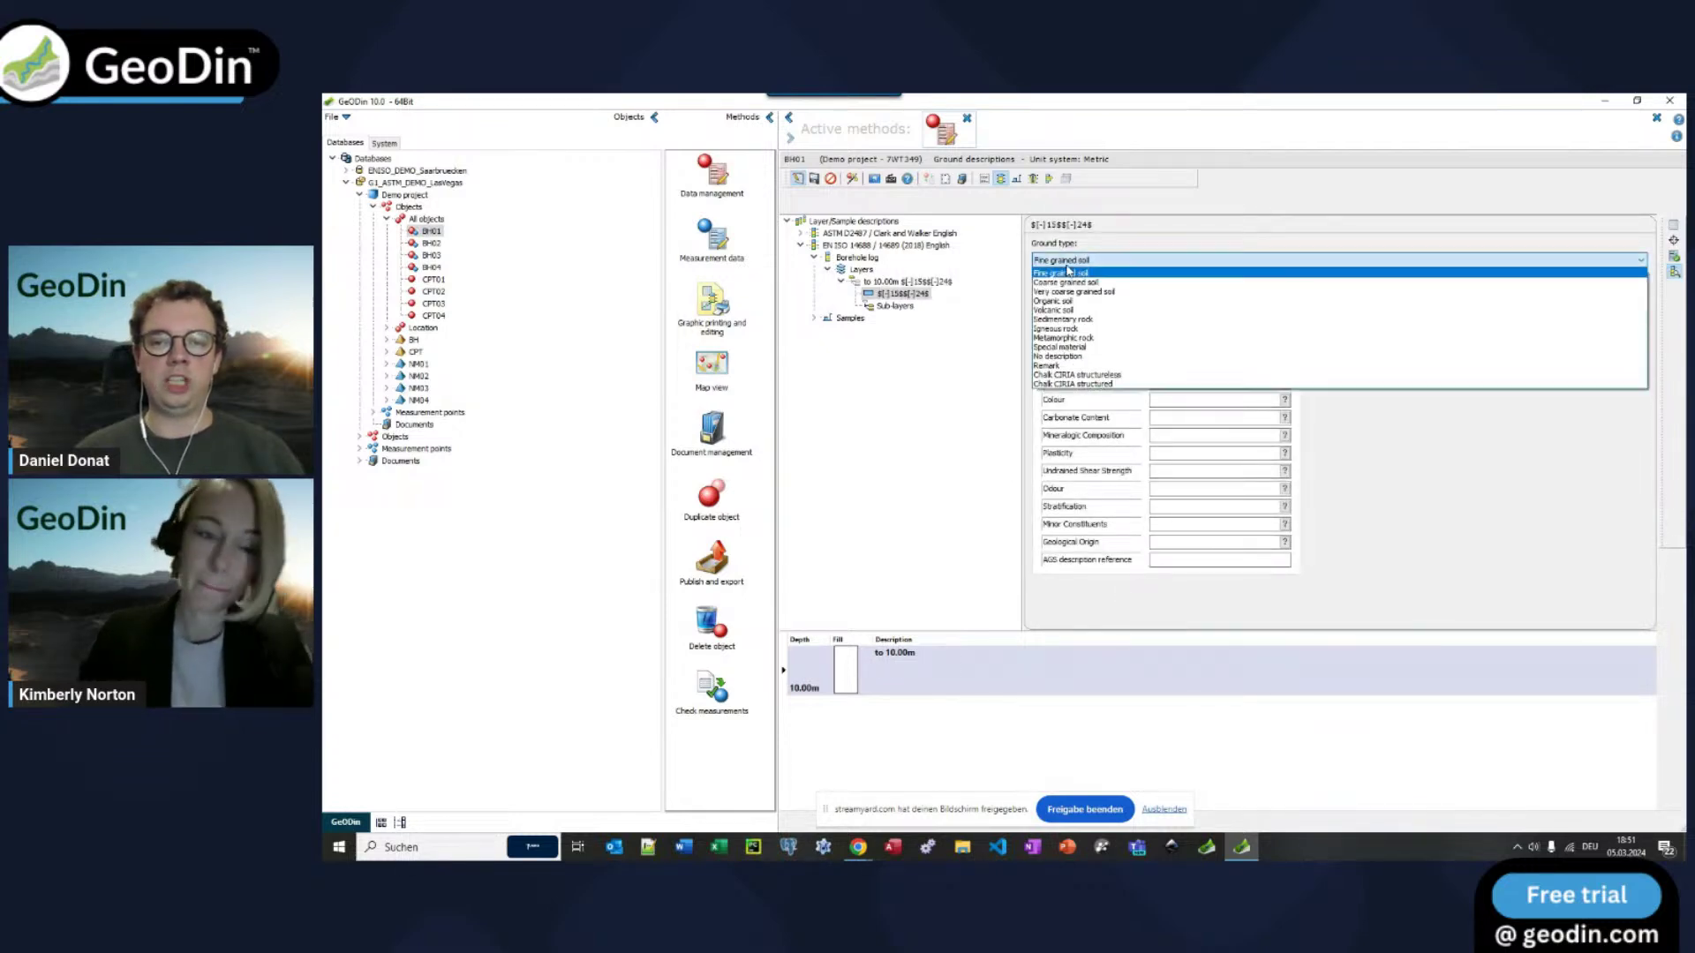
click(1071, 284)
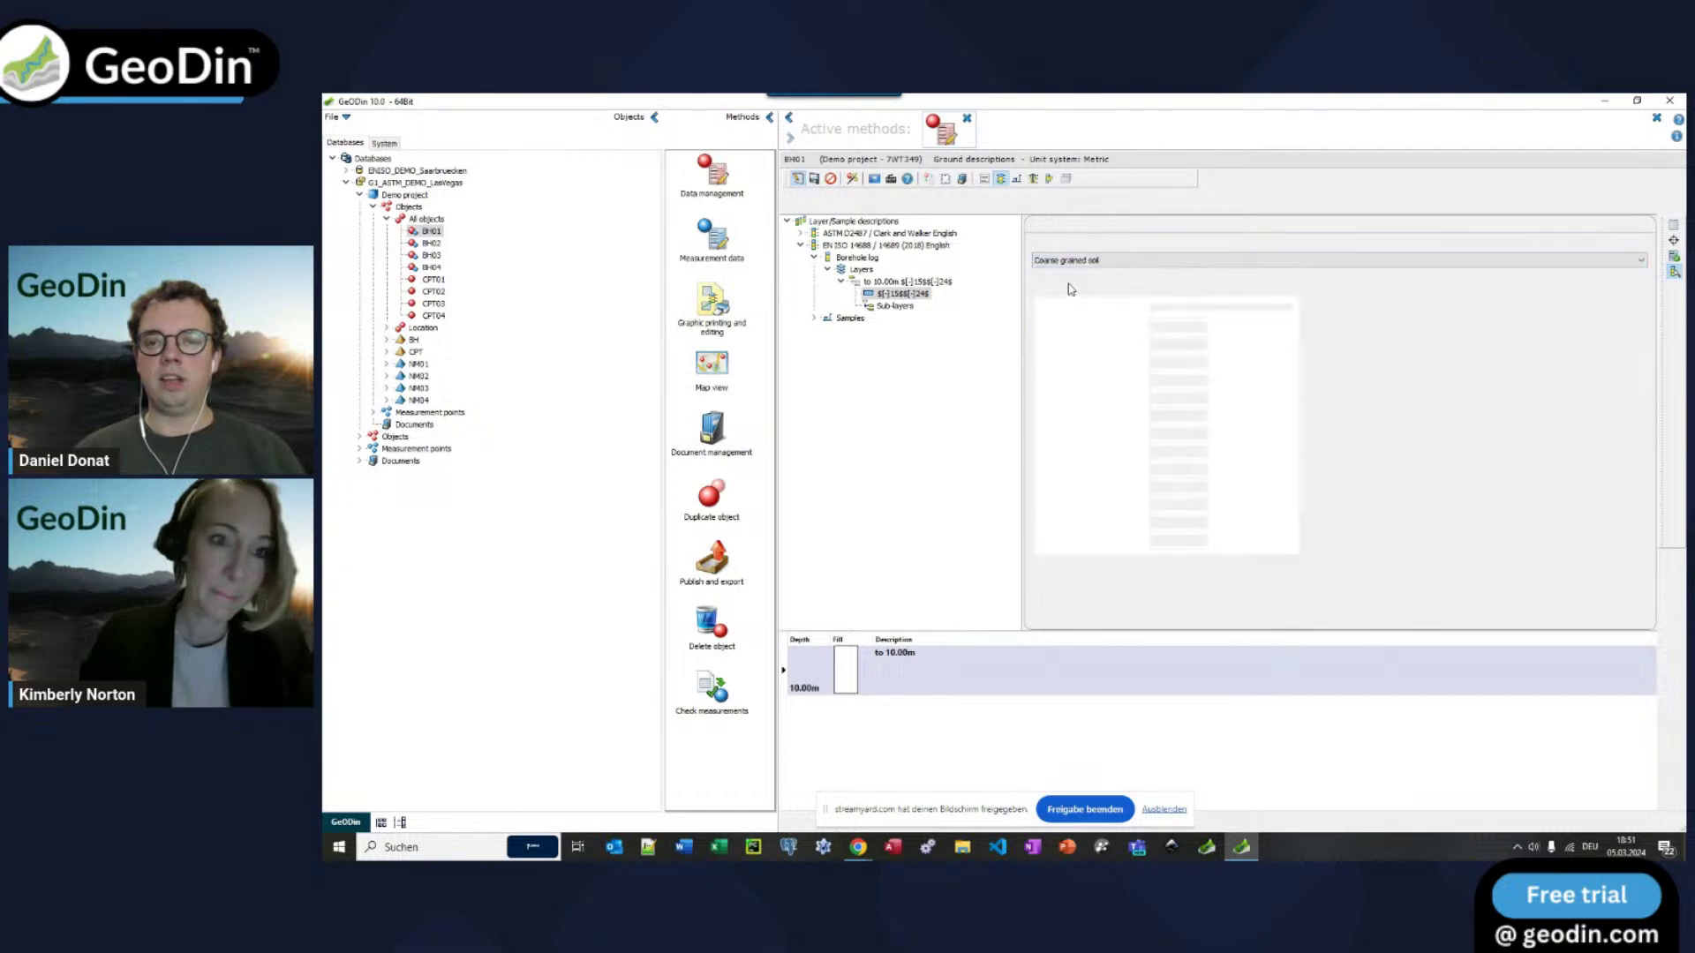
click(1094, 263)
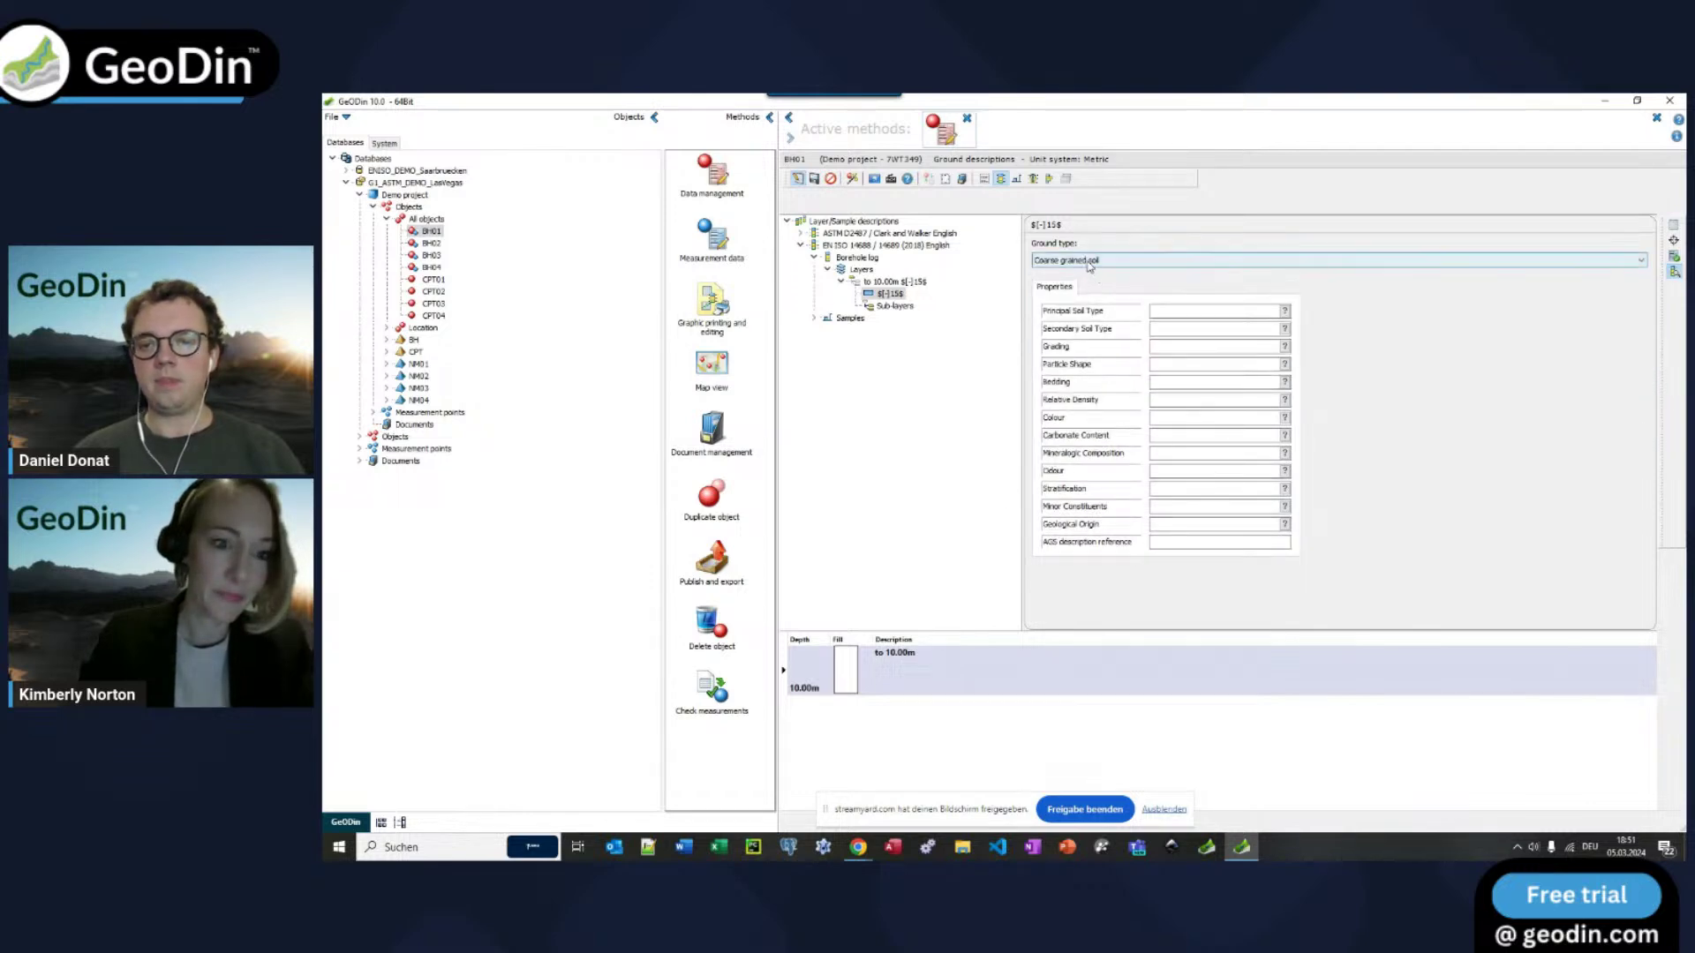
click(1090, 275)
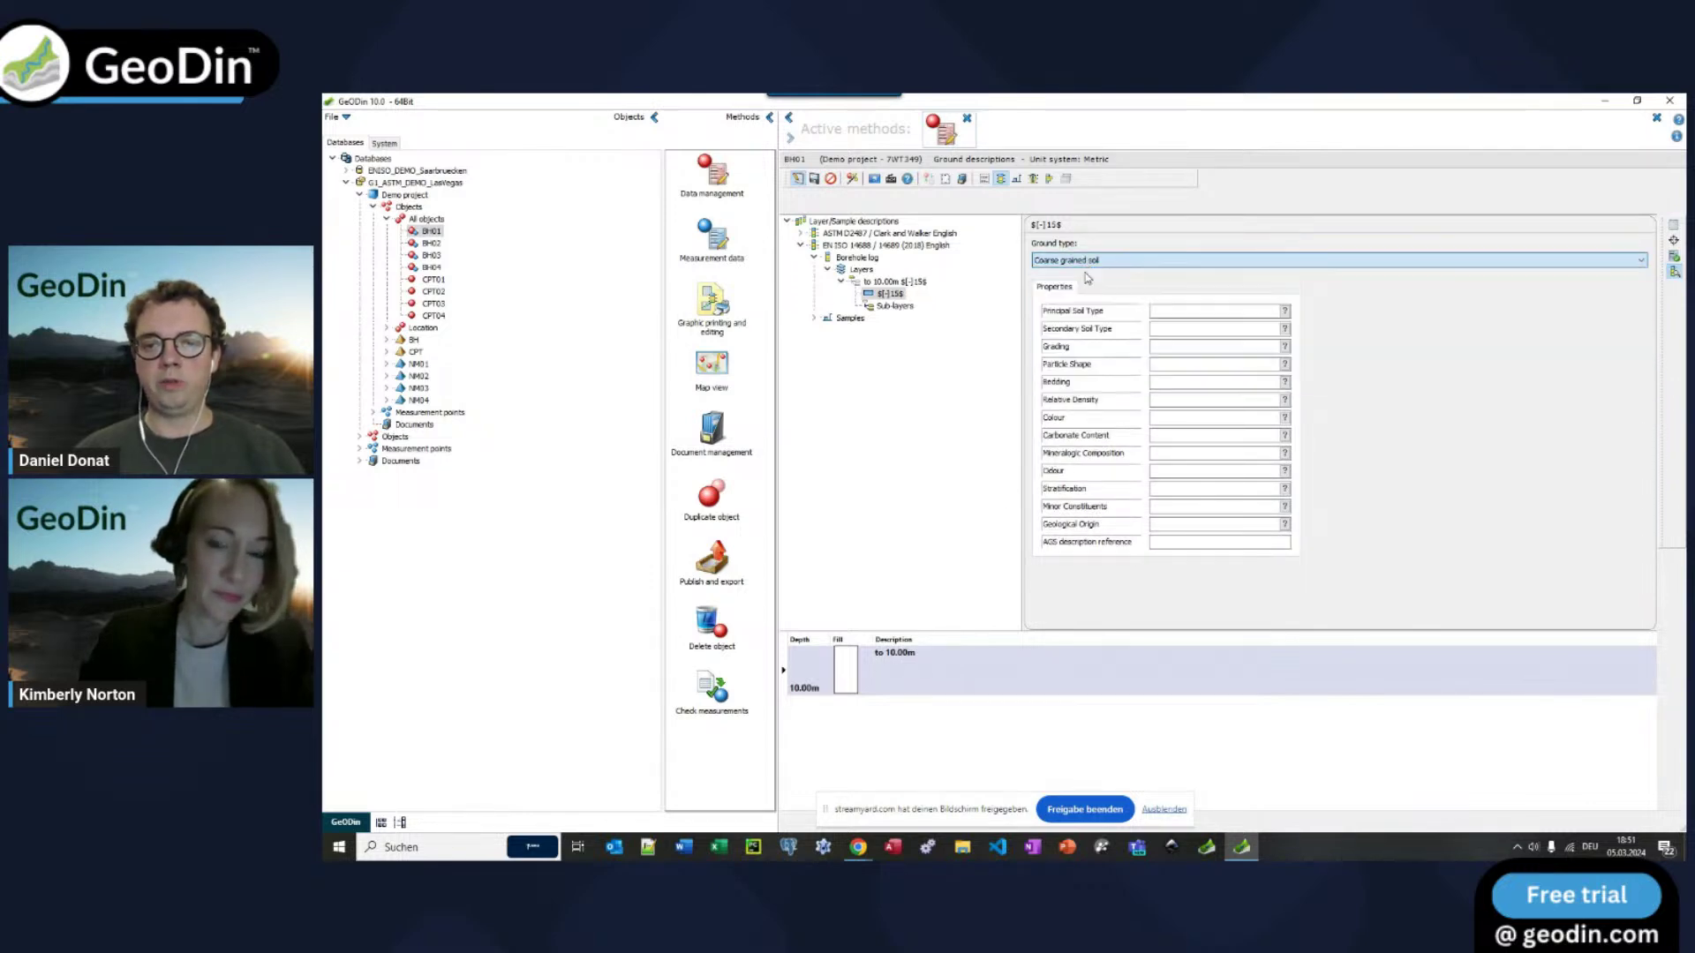
Step: Set the layer's principal soil type to CLAY and its secondary soil type to fine sandy from the dictionaries
click(1284, 311)
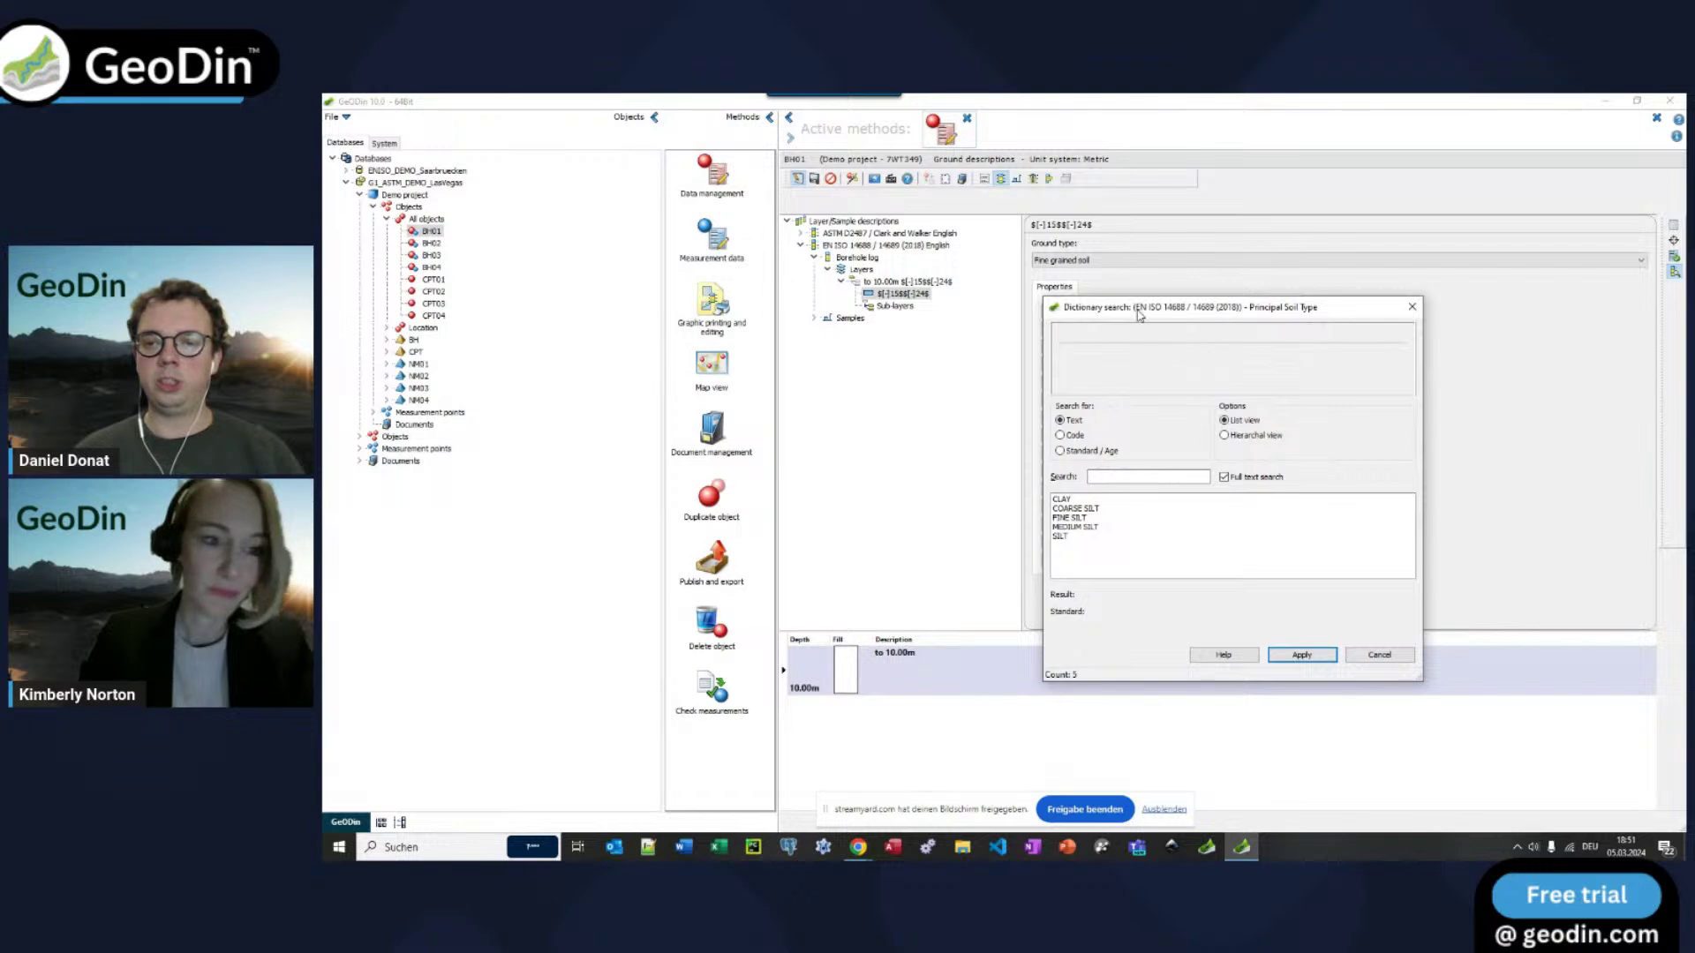
drag(1138, 316, 1262, 244)
double_click(1185, 432)
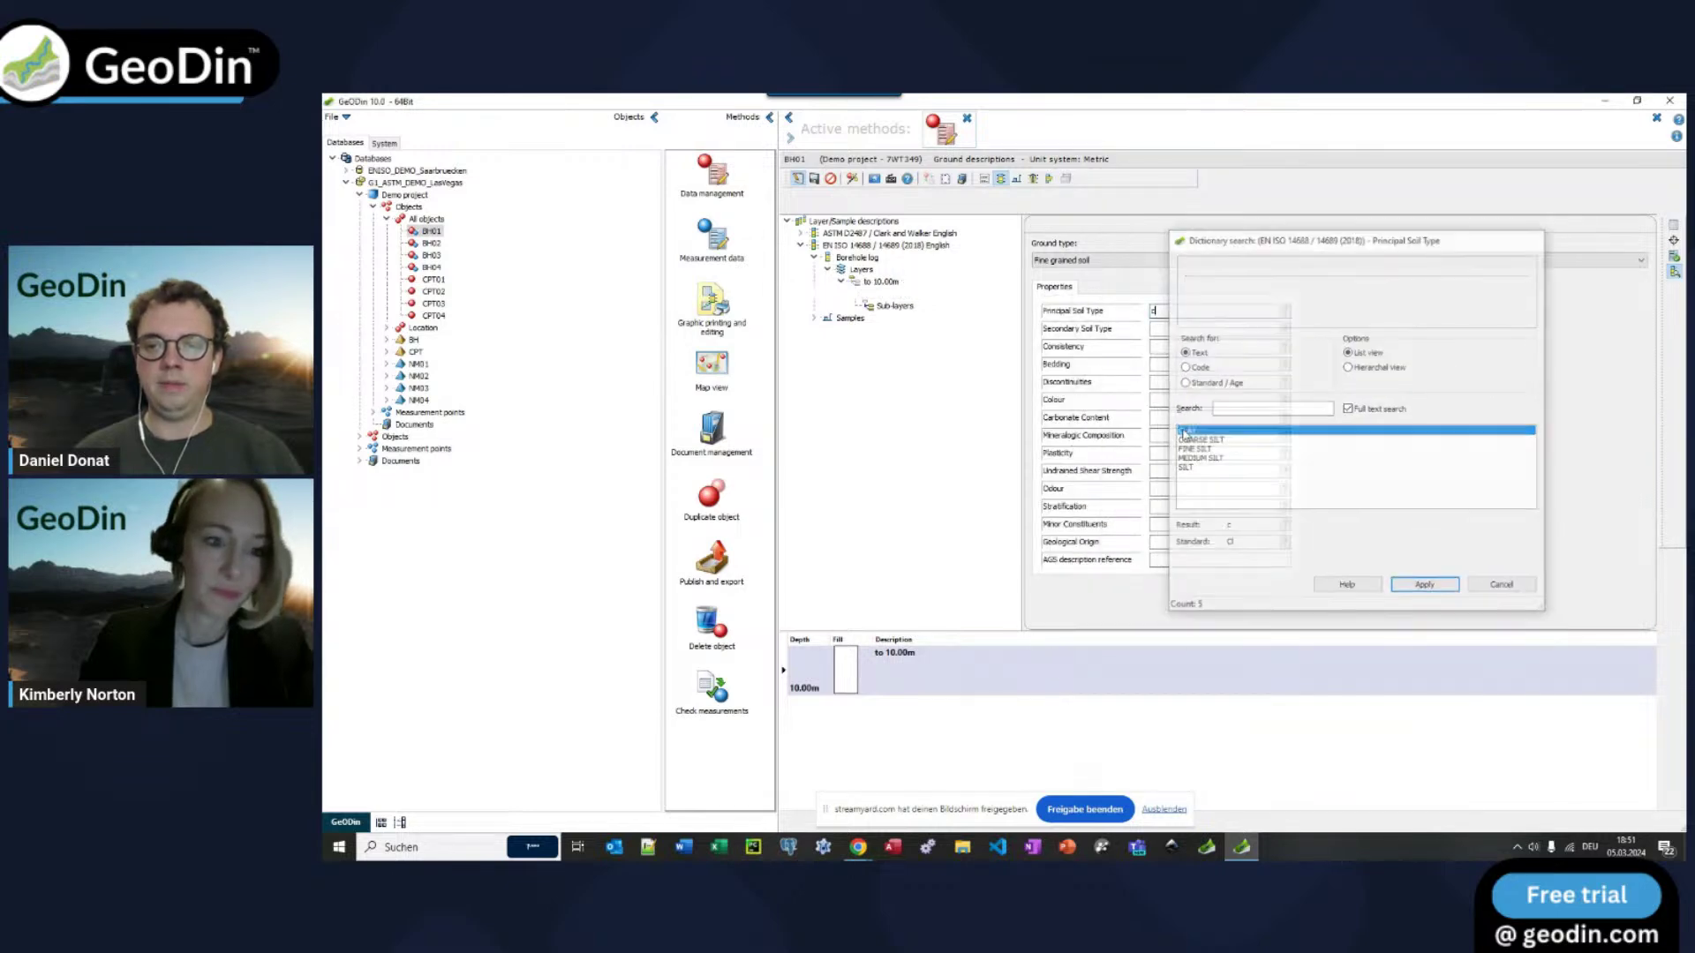
click(1285, 330)
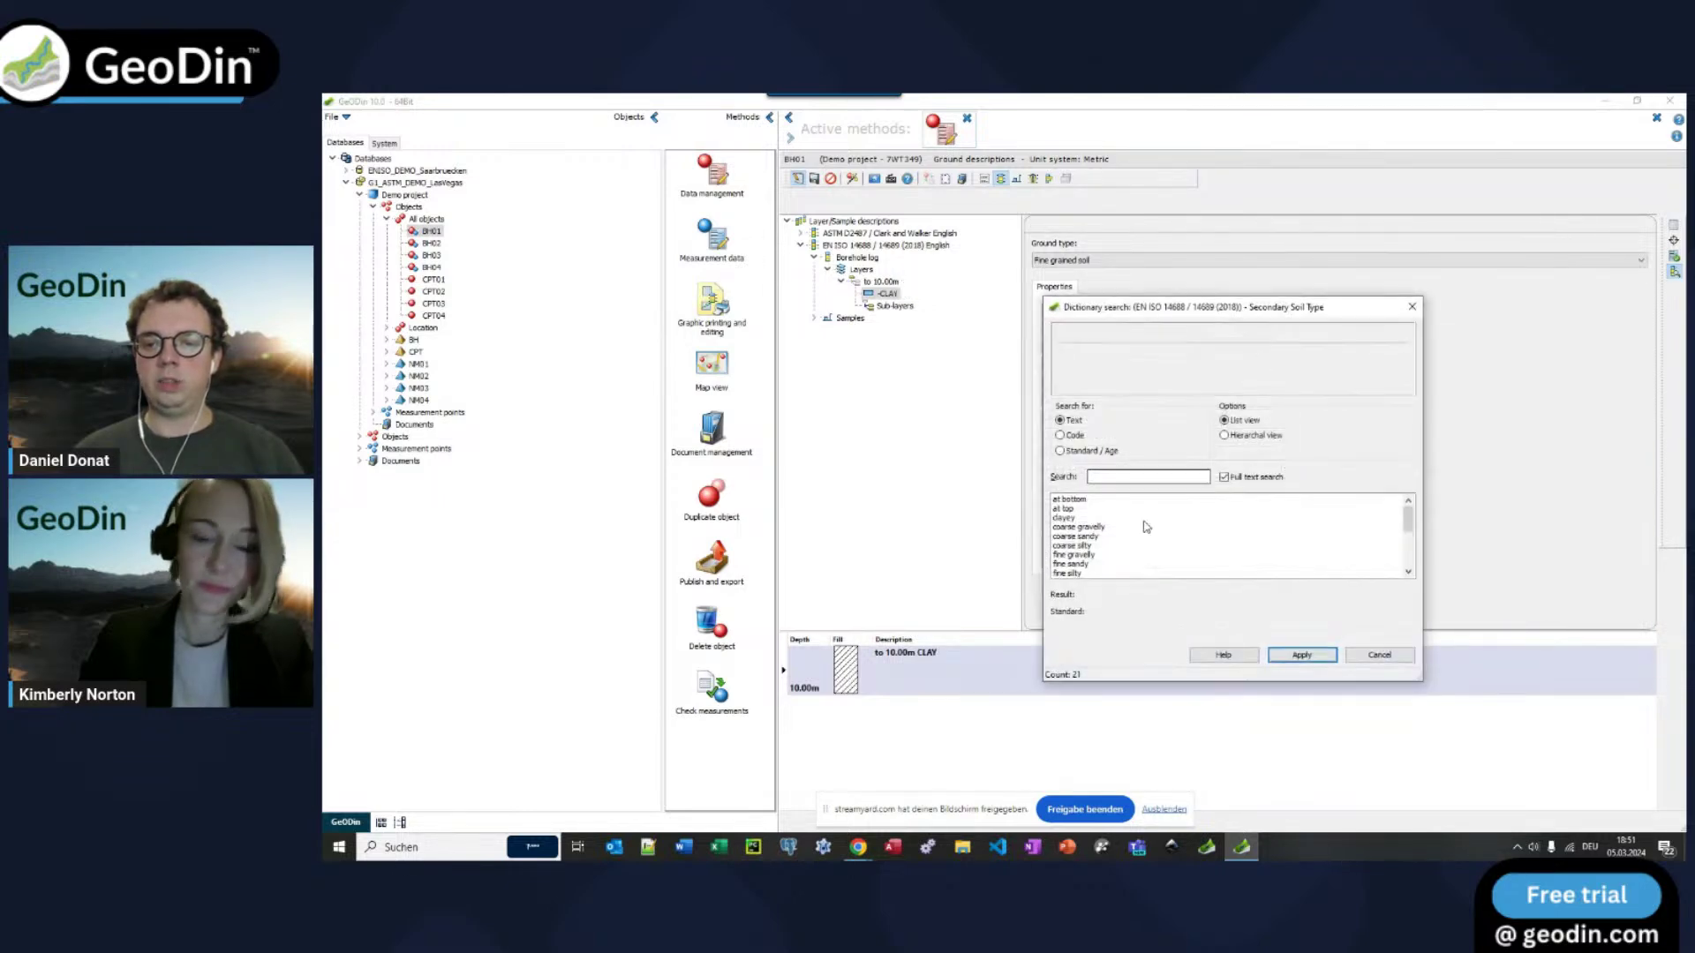
double_click(1080, 565)
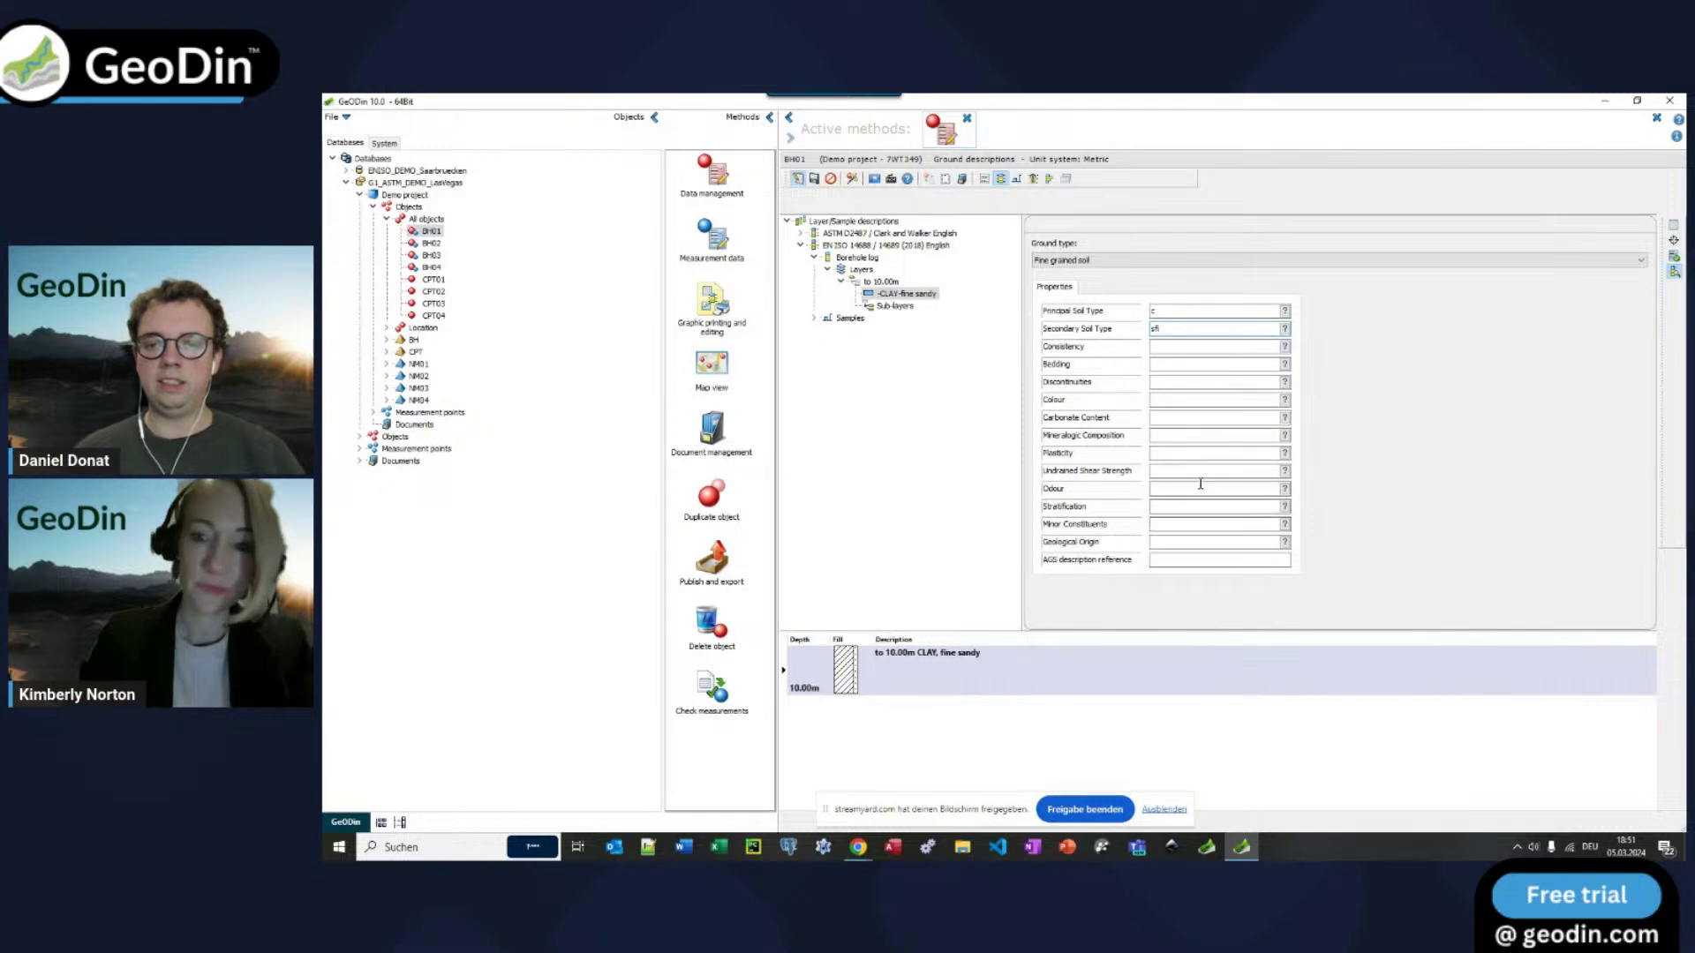
Step: Set the layer's consistency to stiff to soft by combining the codes as st-so
click(1284, 347)
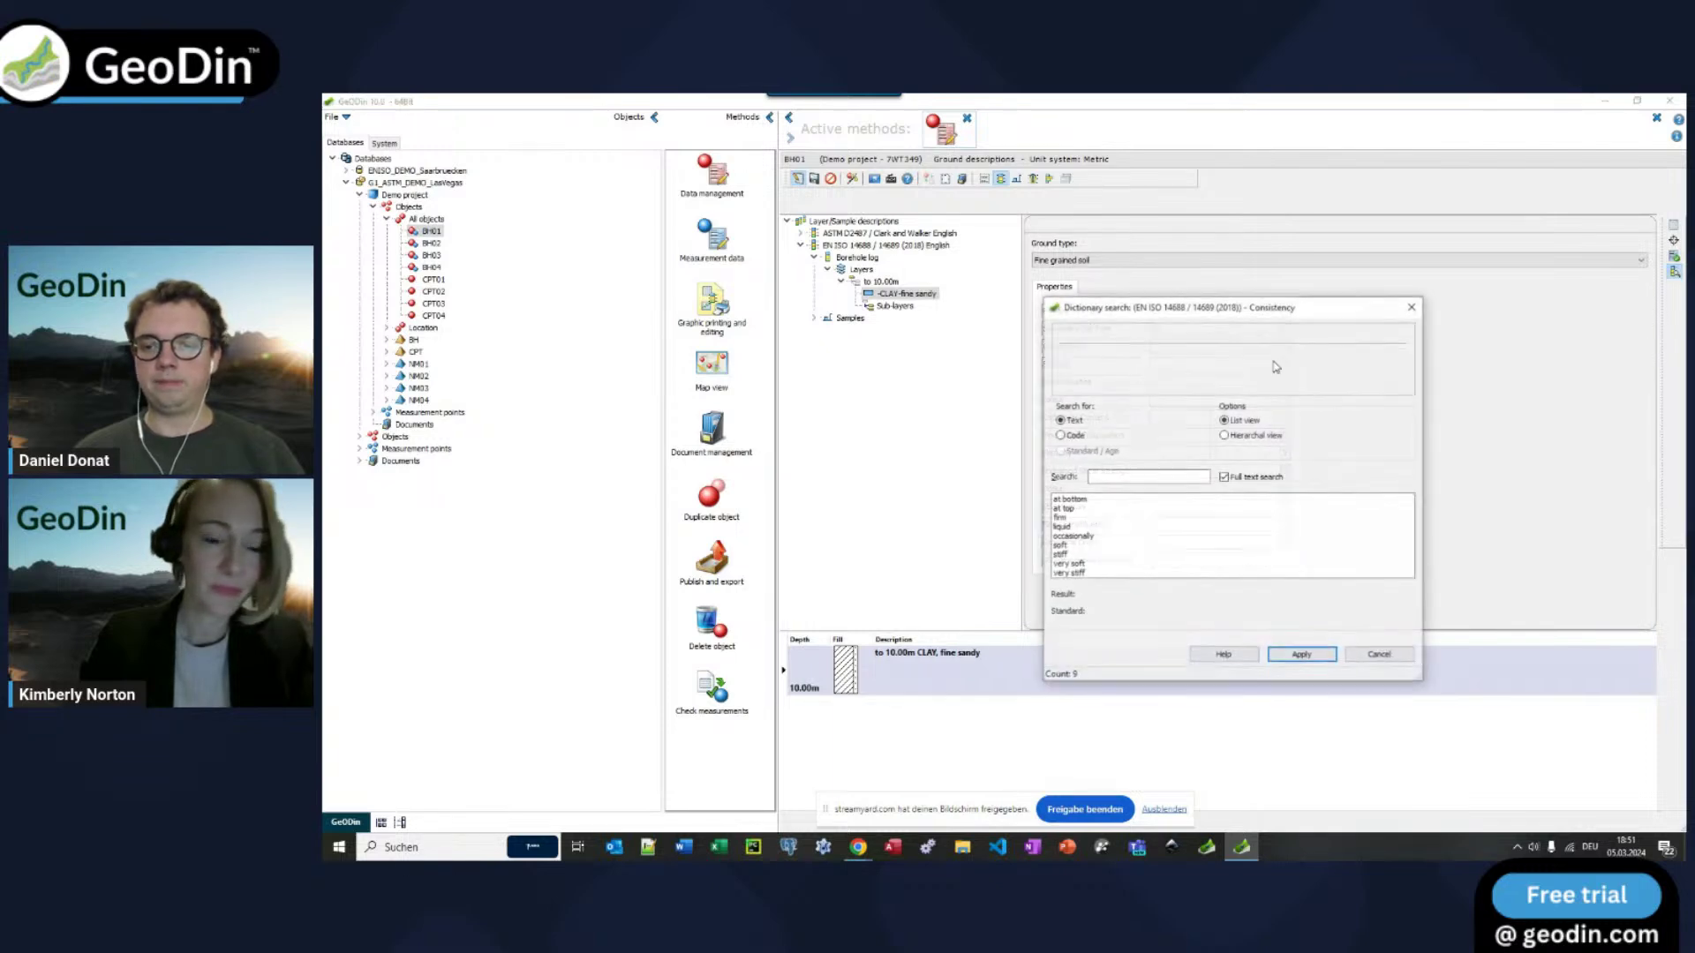
double_click(1060, 555)
text(-so)
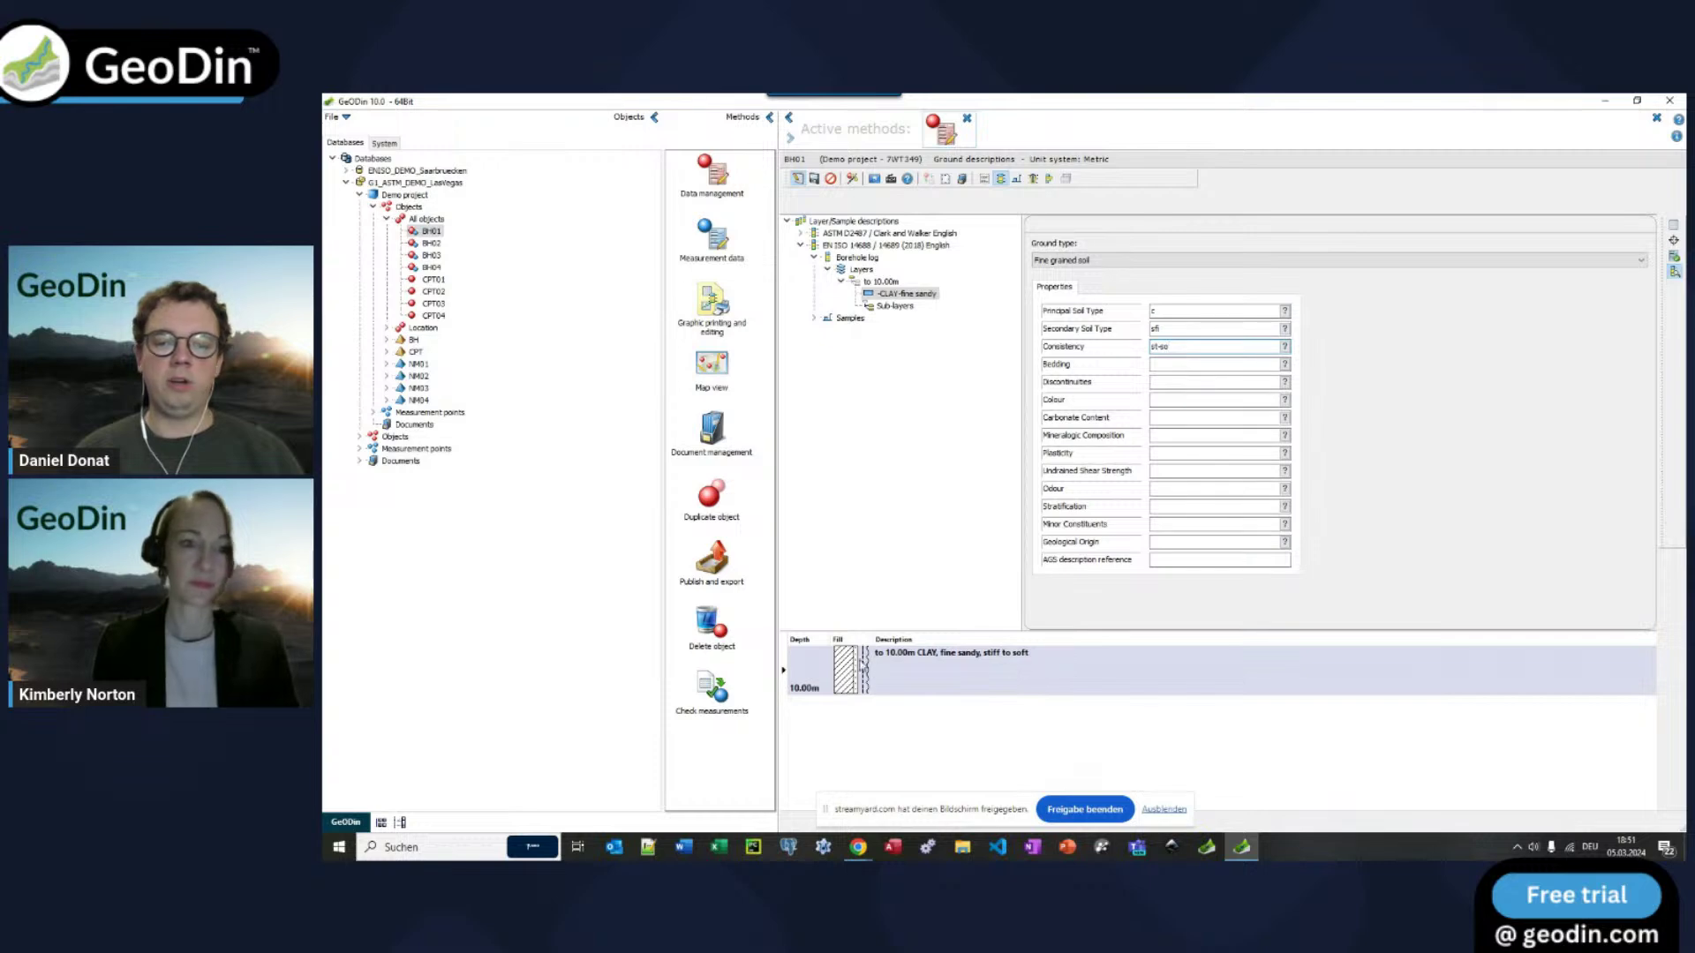
Step: Append the line "add additional if" to the 10 m layer's generated description text
click(868, 283)
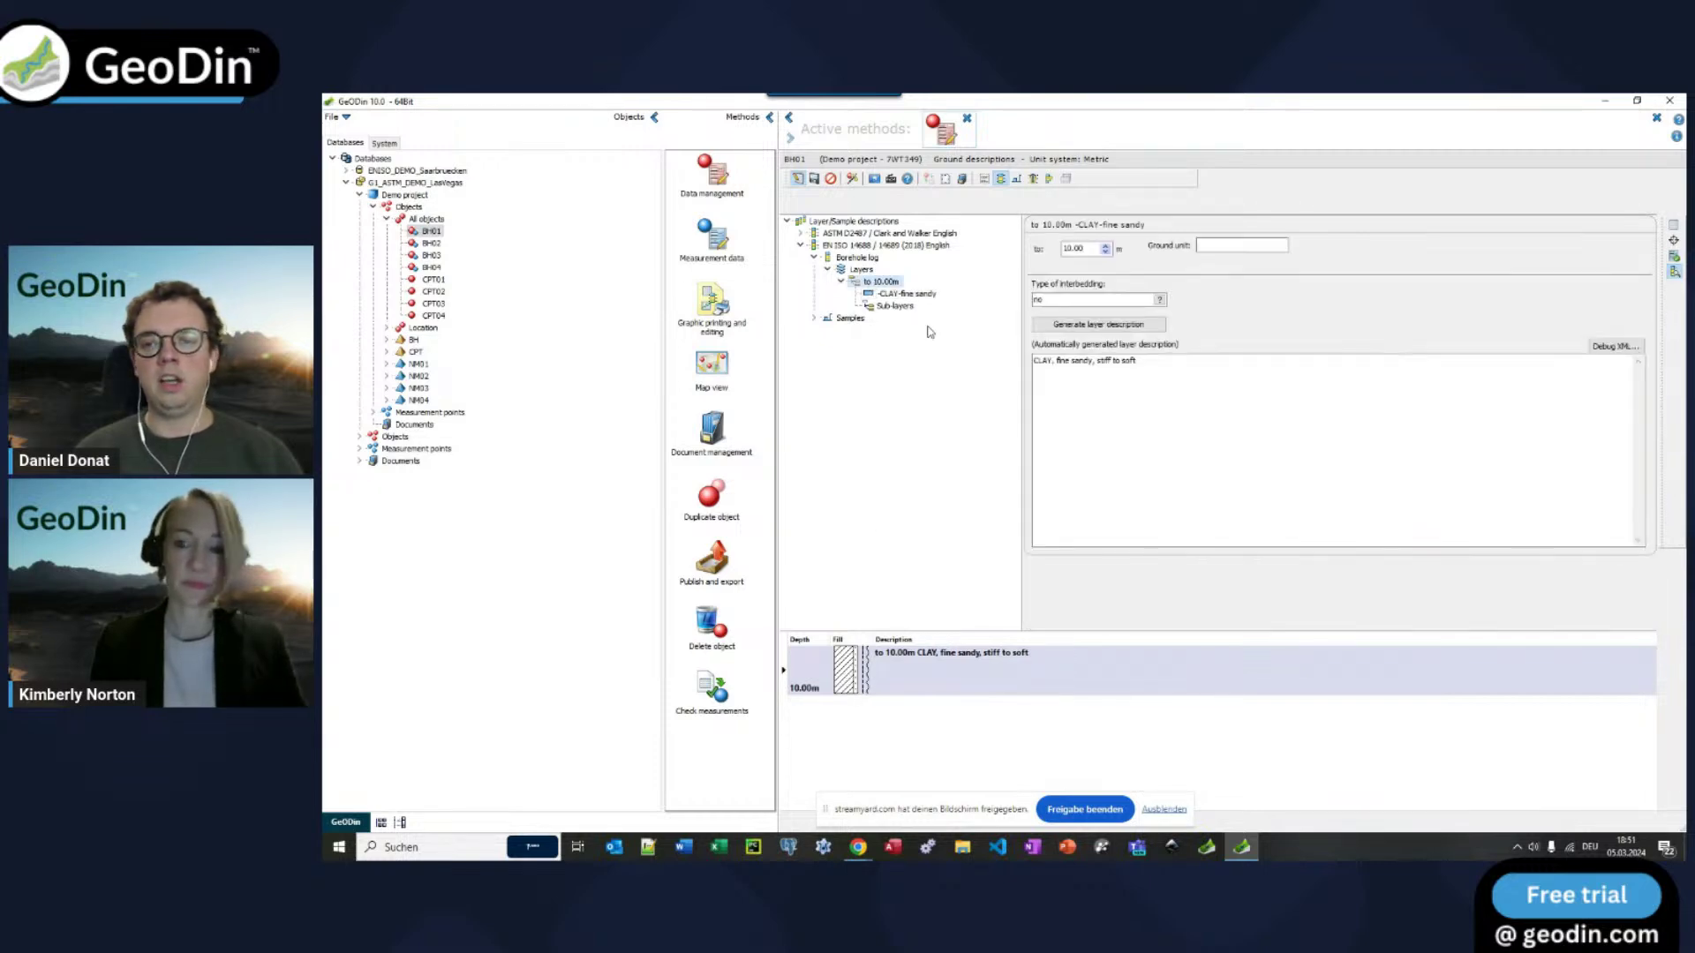
click(1152, 382)
key(Return)
text(add additional if)
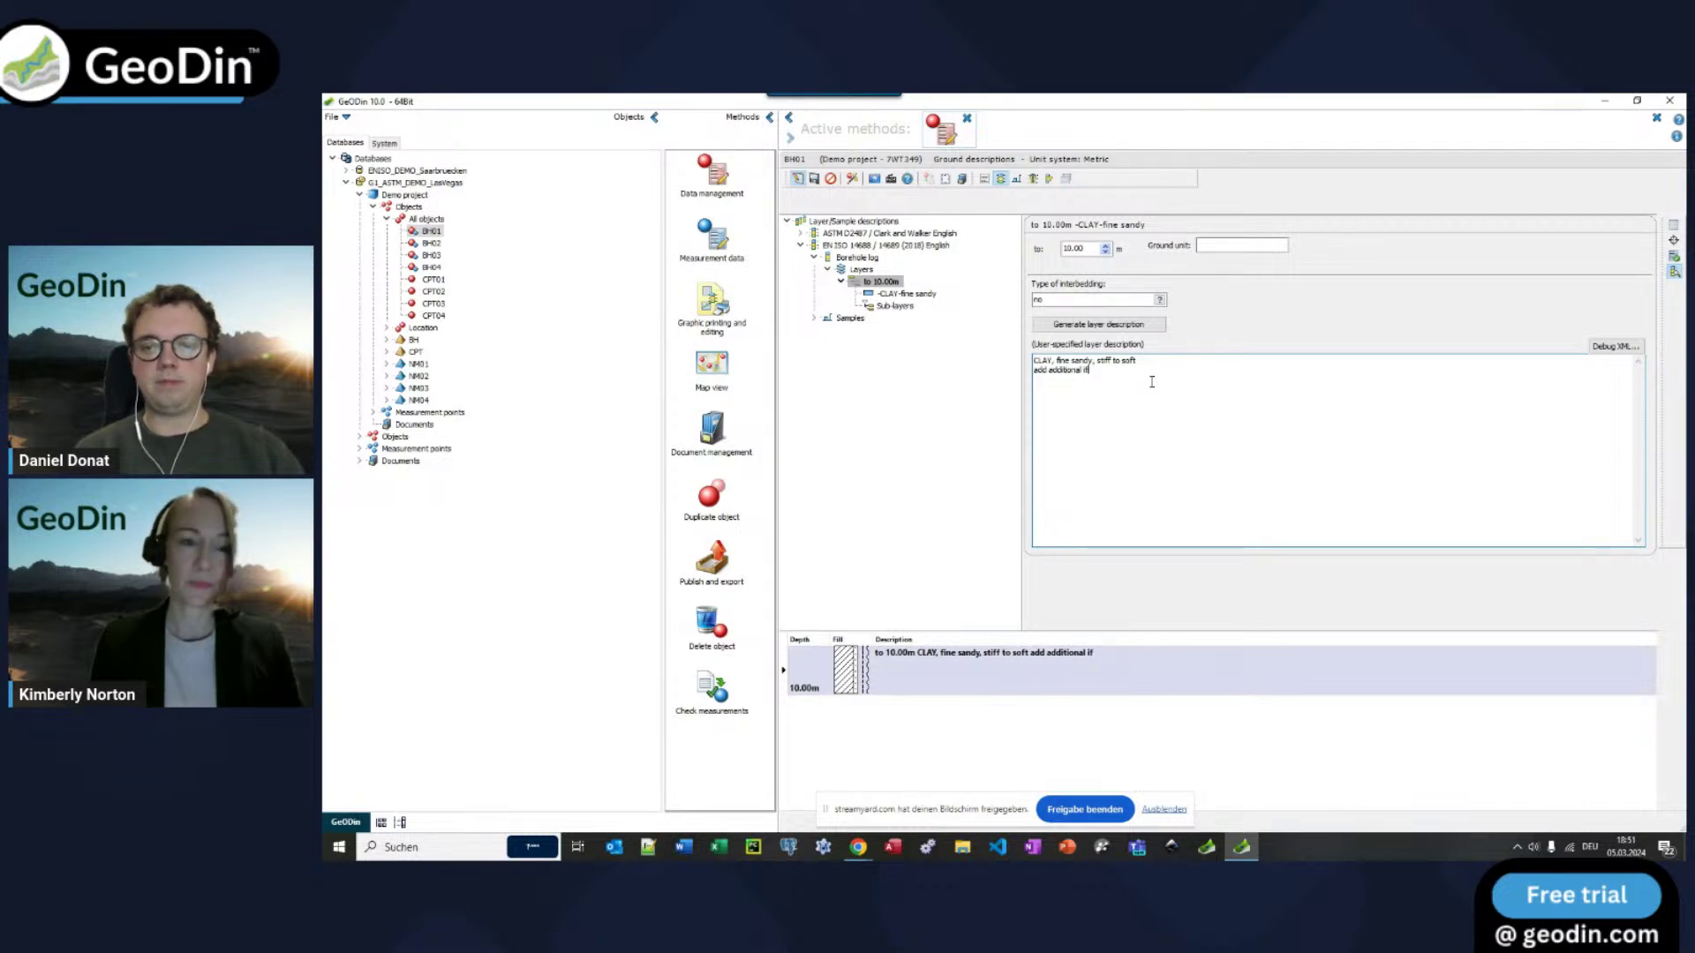
Step: Add a second layer to the EN ISO 14688 / 14689 borehole log, reaching to 20 m depth
click(861, 270)
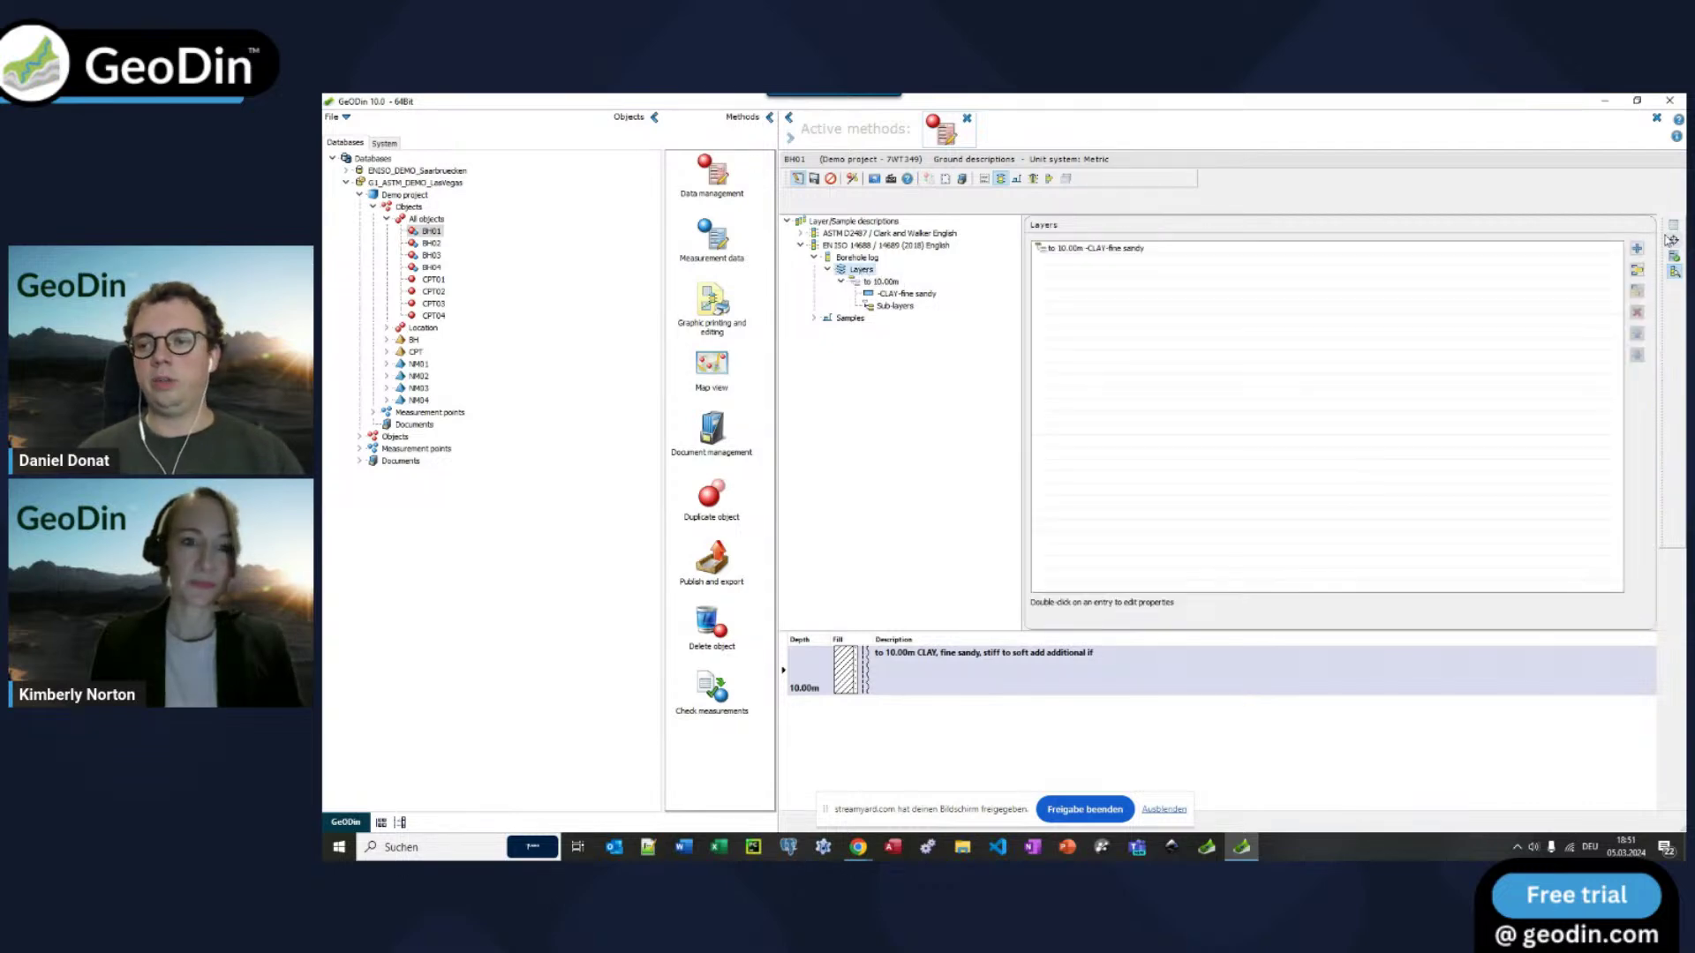
click(1637, 247)
double_click(1052, 260)
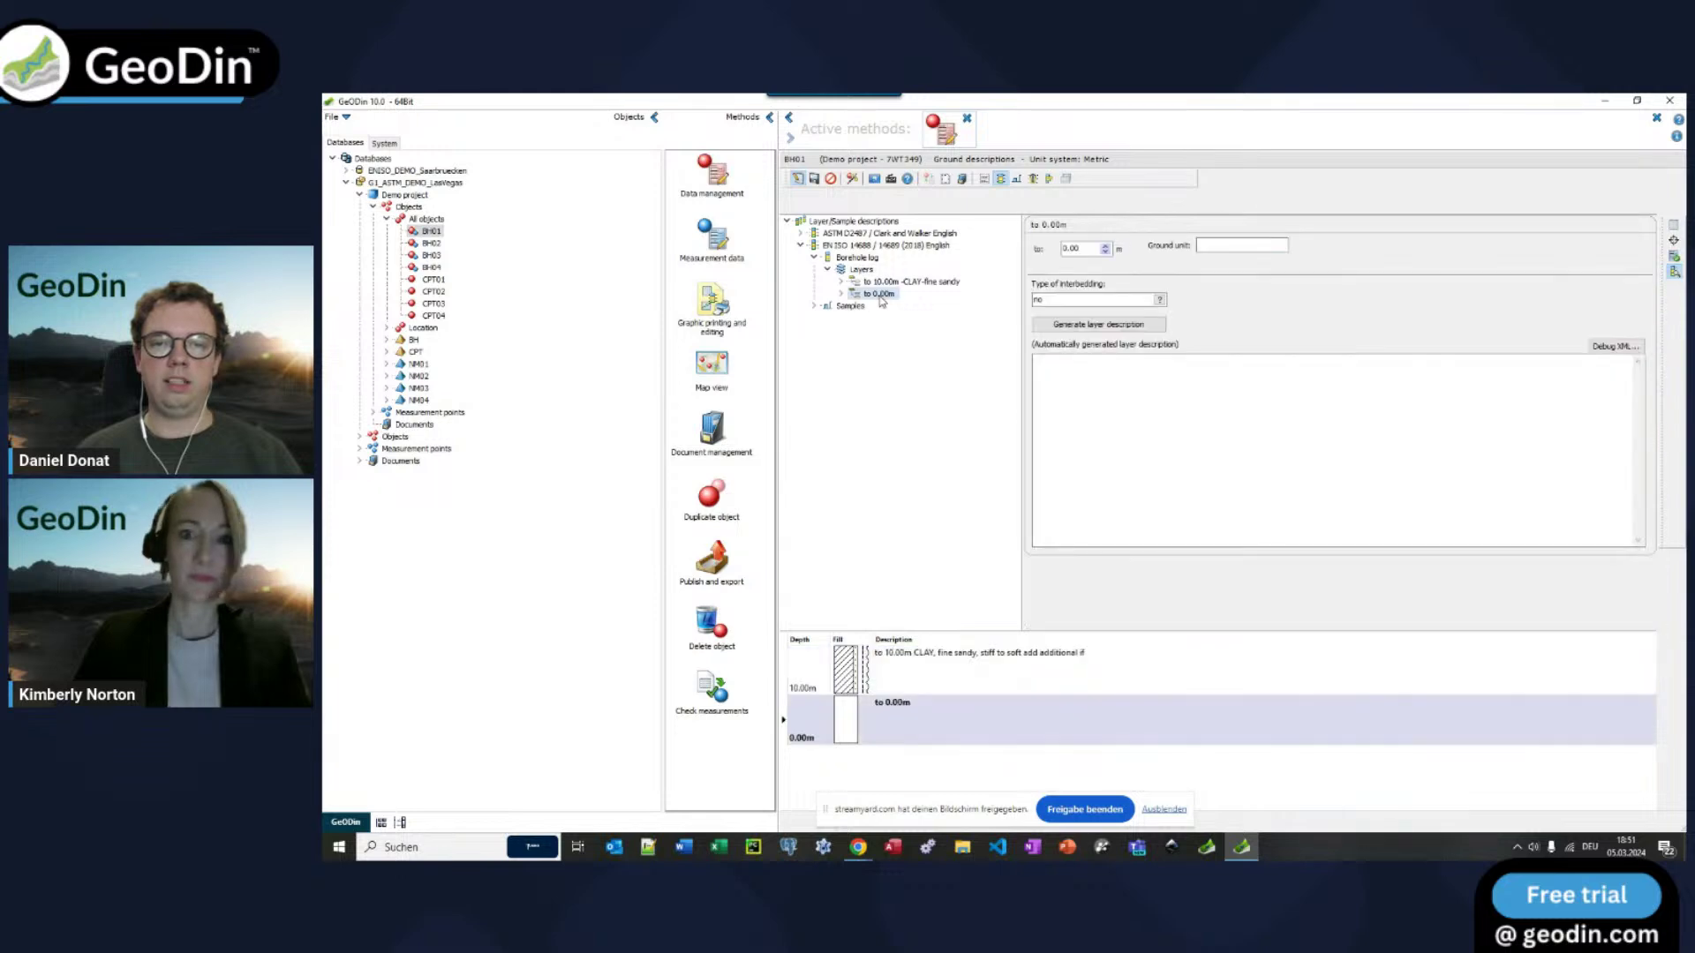
click(1063, 250)
text(2)
Step: Set the 20 m layer's ground type to Coarse grained soil and its principal soil type to s for SAND
double_click(868, 295)
click(869, 307)
click(1143, 260)
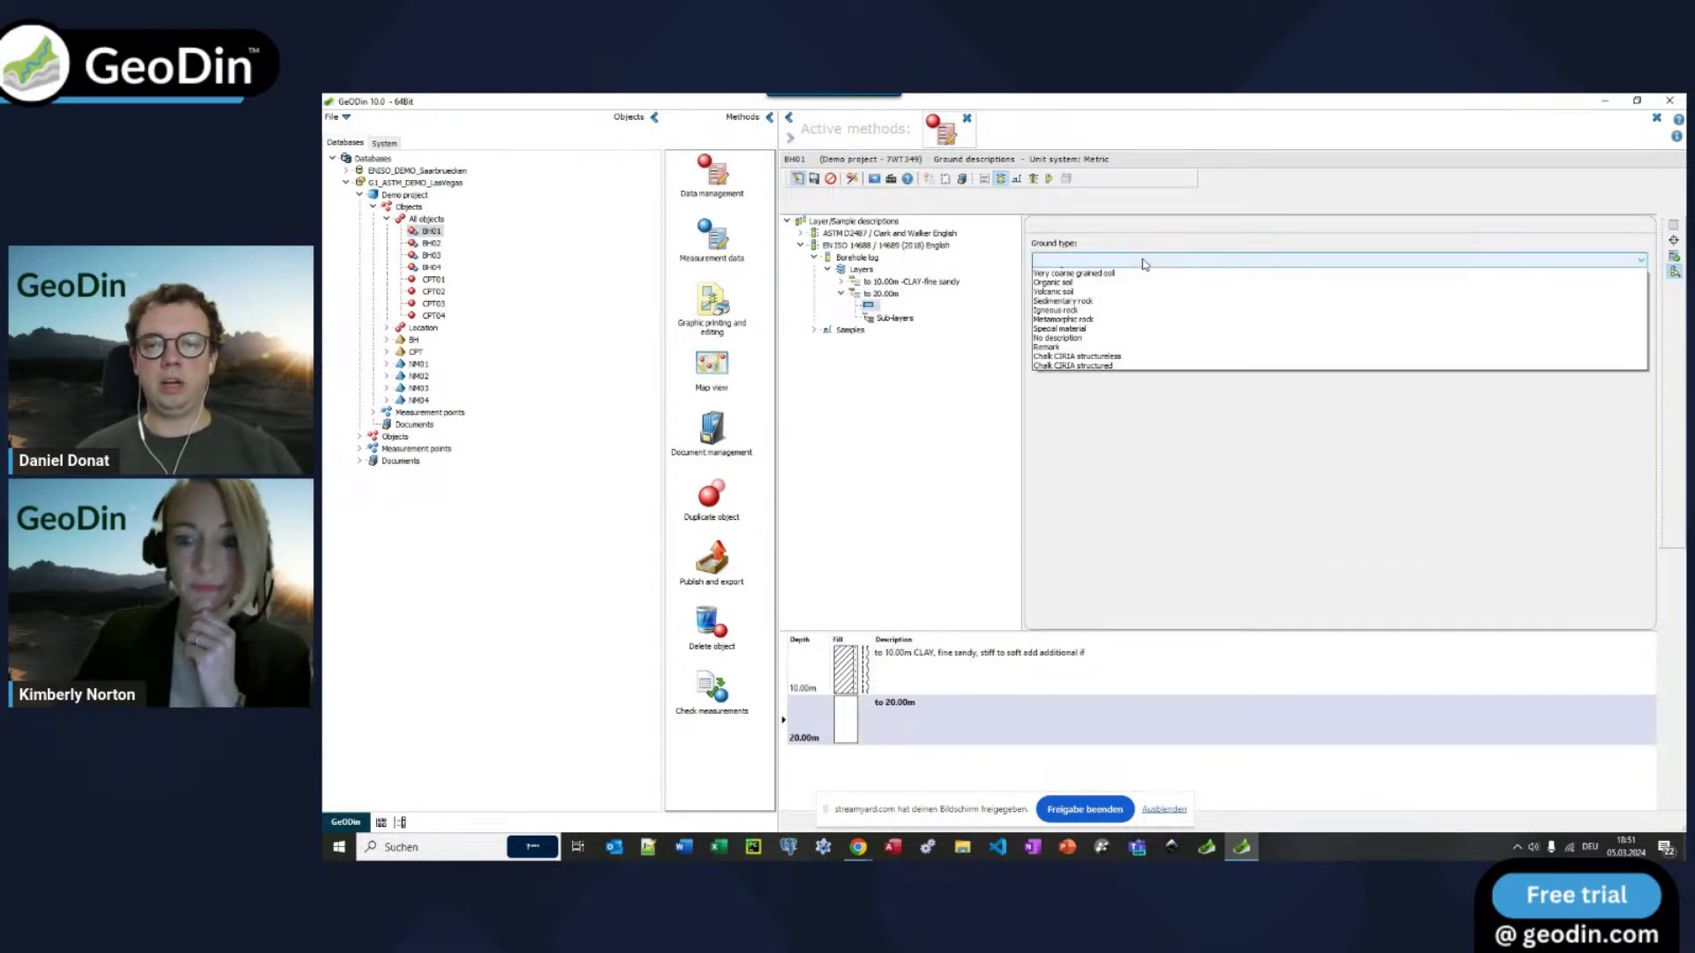
click(1117, 284)
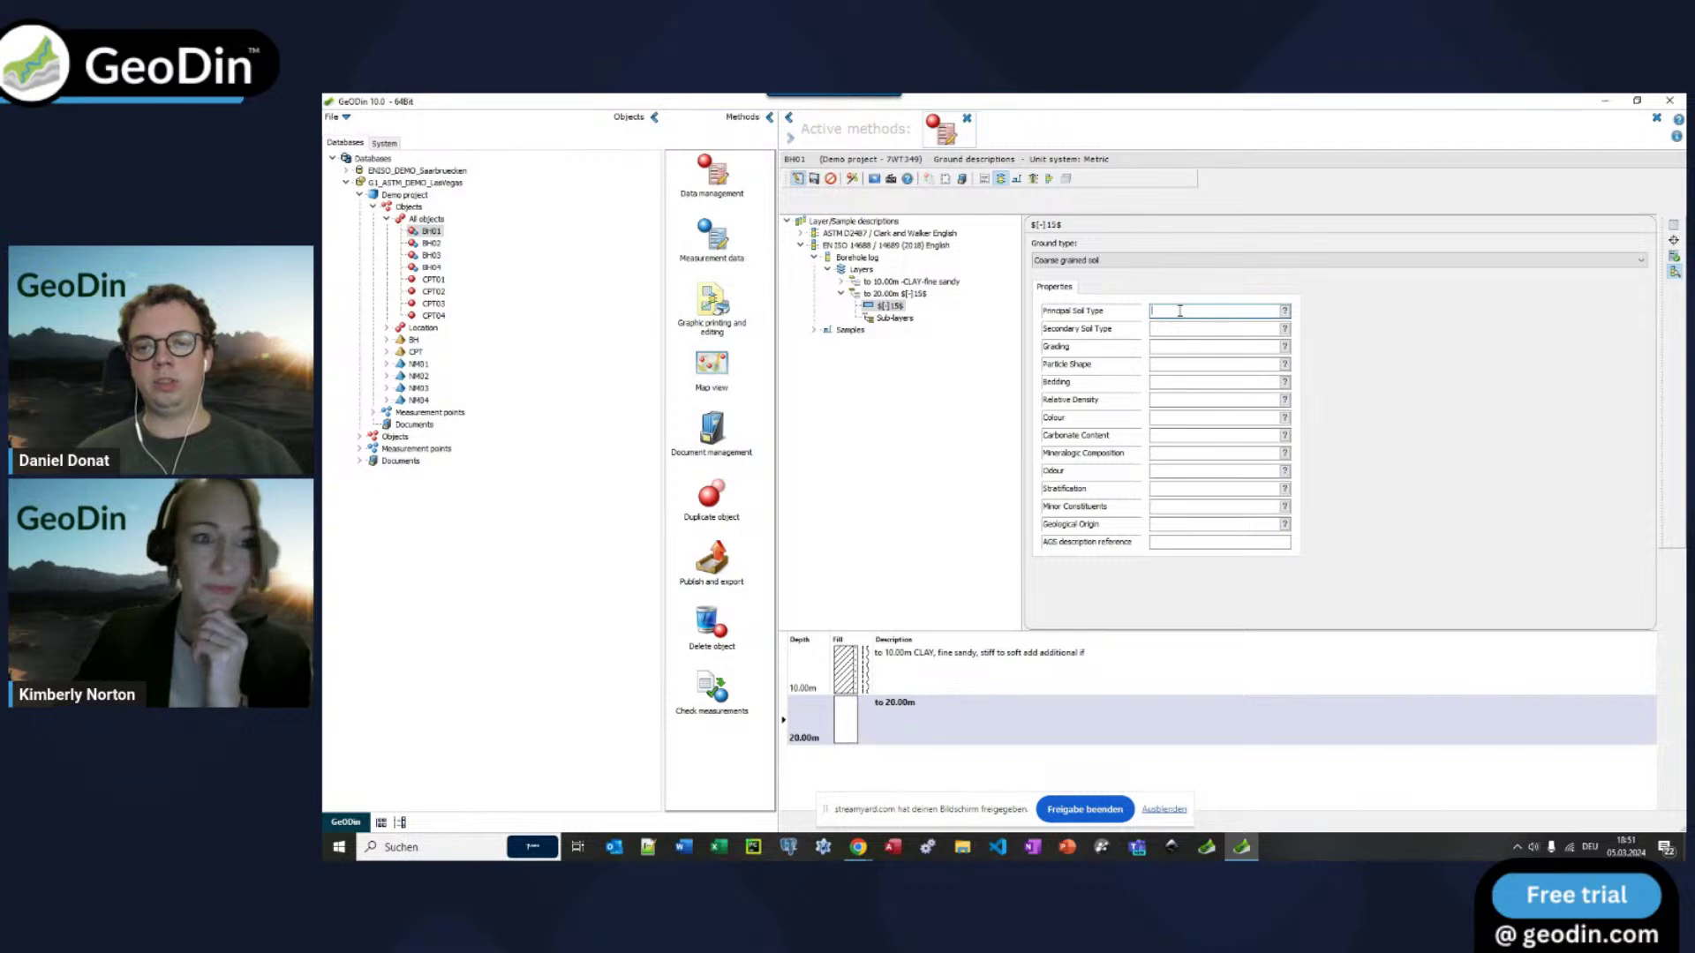
text(s)
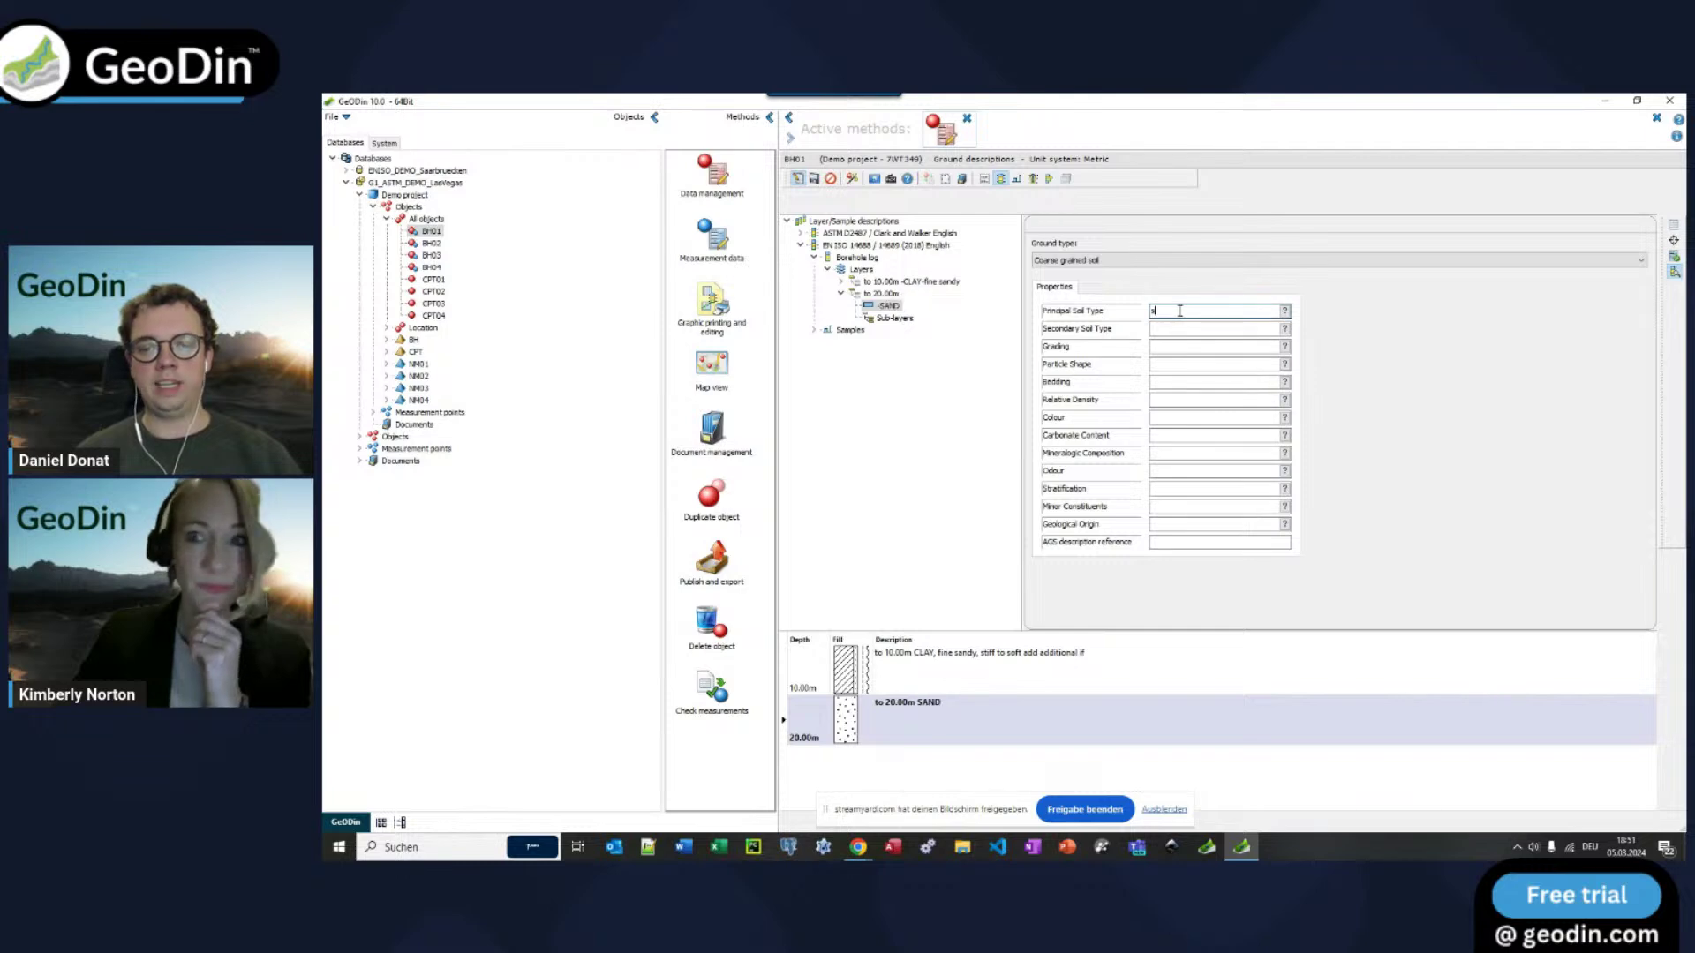
Step: Set the 20 m layer's relative density to very dense to dense by combining the codes as vd-d
click(1284, 400)
double_click(1083, 561)
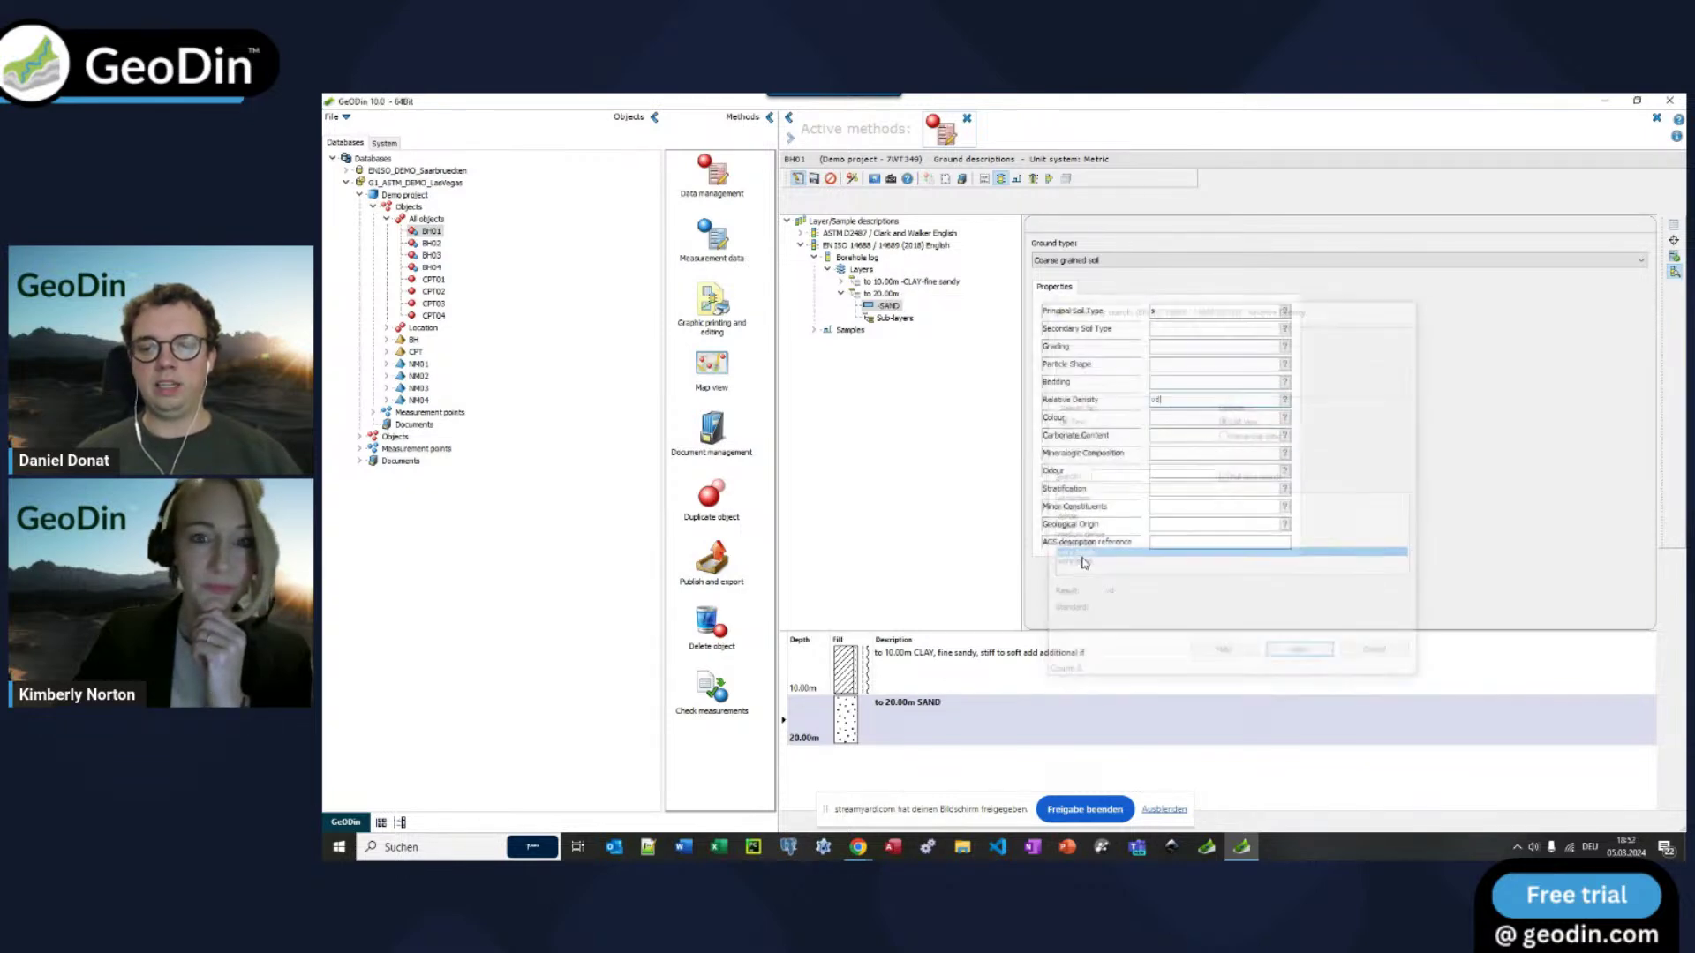
text(-d)
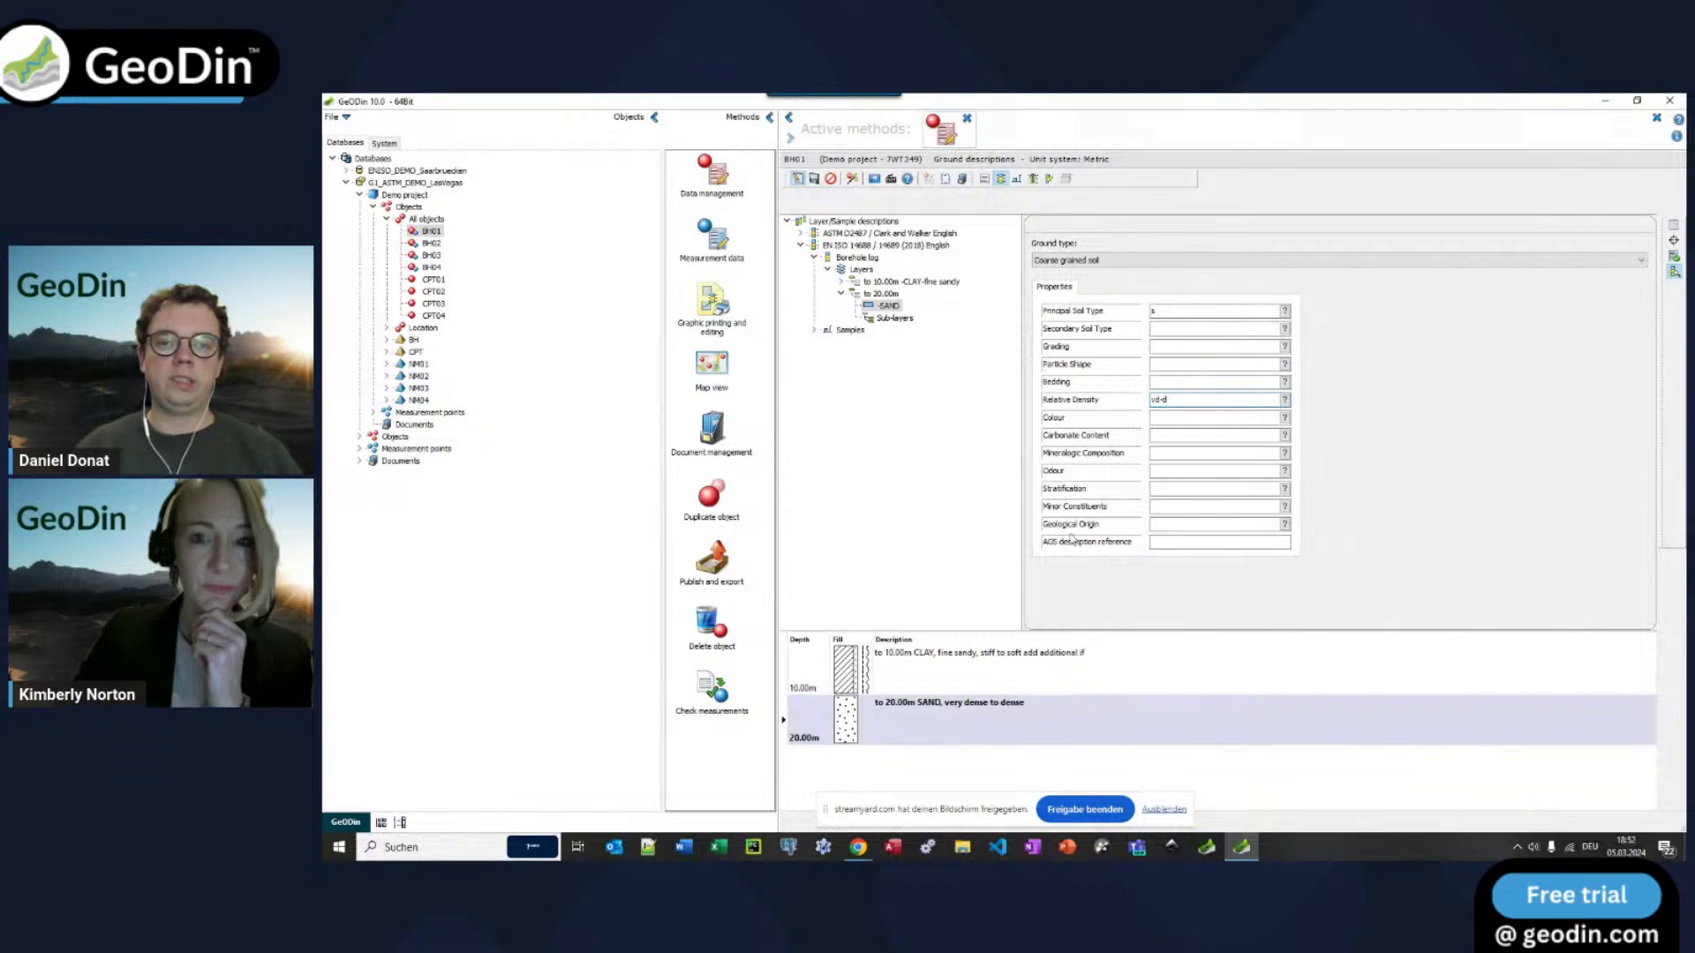
Step: Examine the existing layer descriptions in the ASTM D2487 / Clark and Walker borehole log of BH01
click(801, 234)
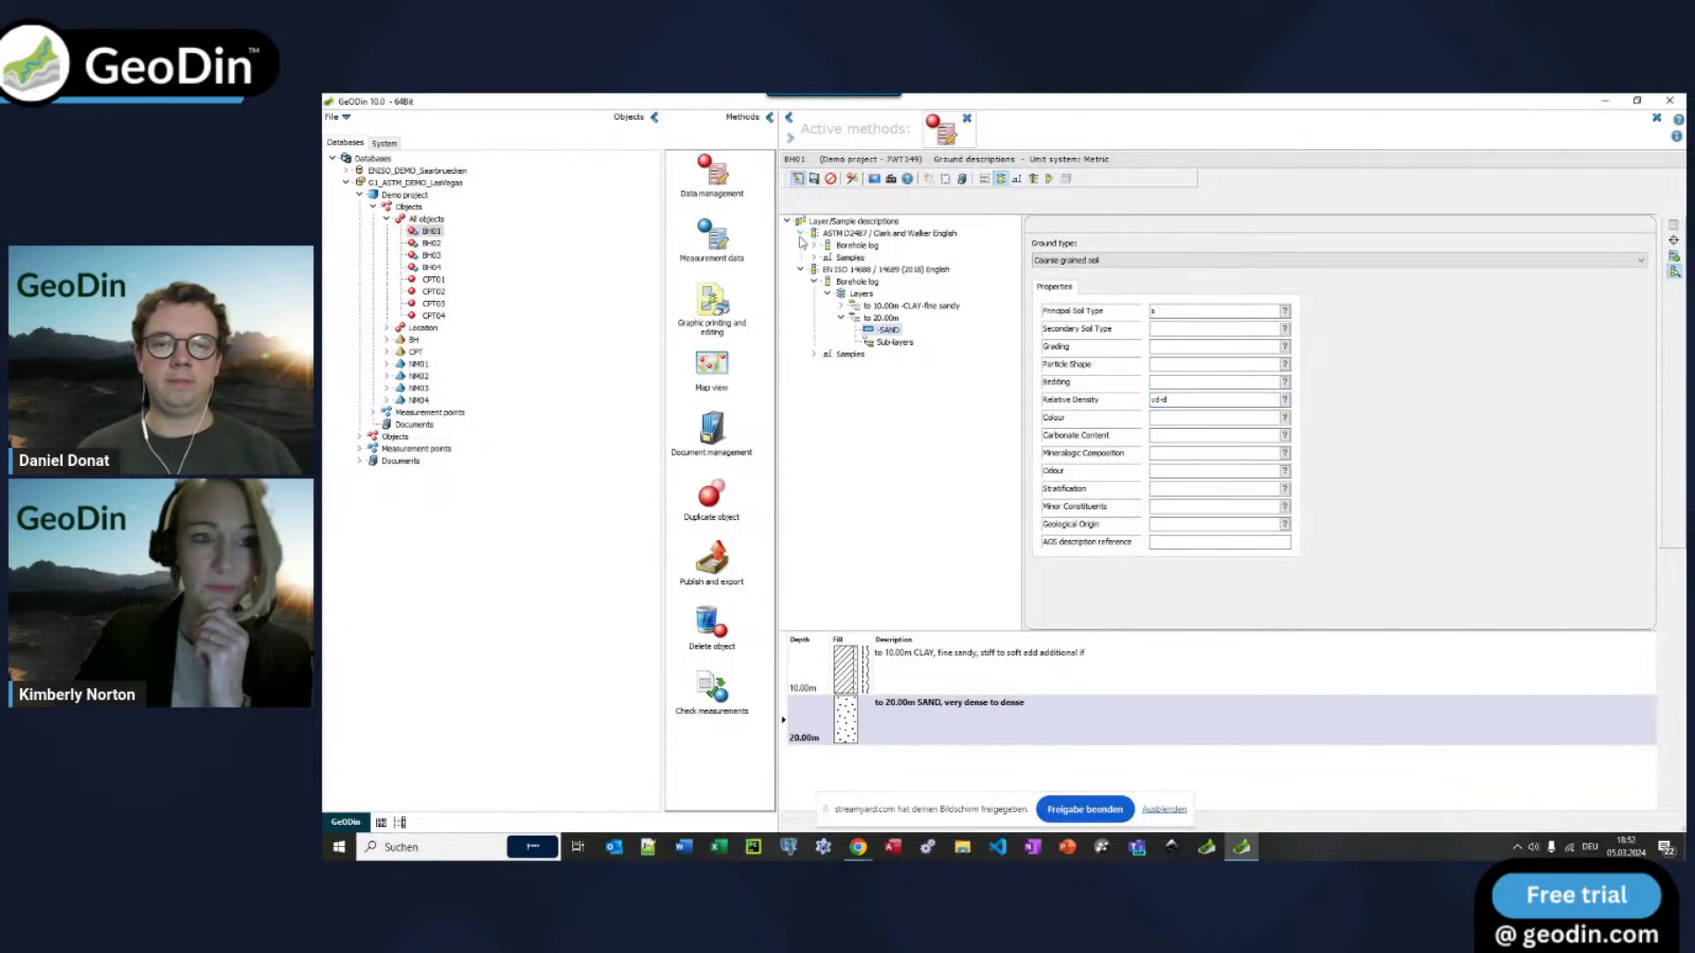
click(813, 246)
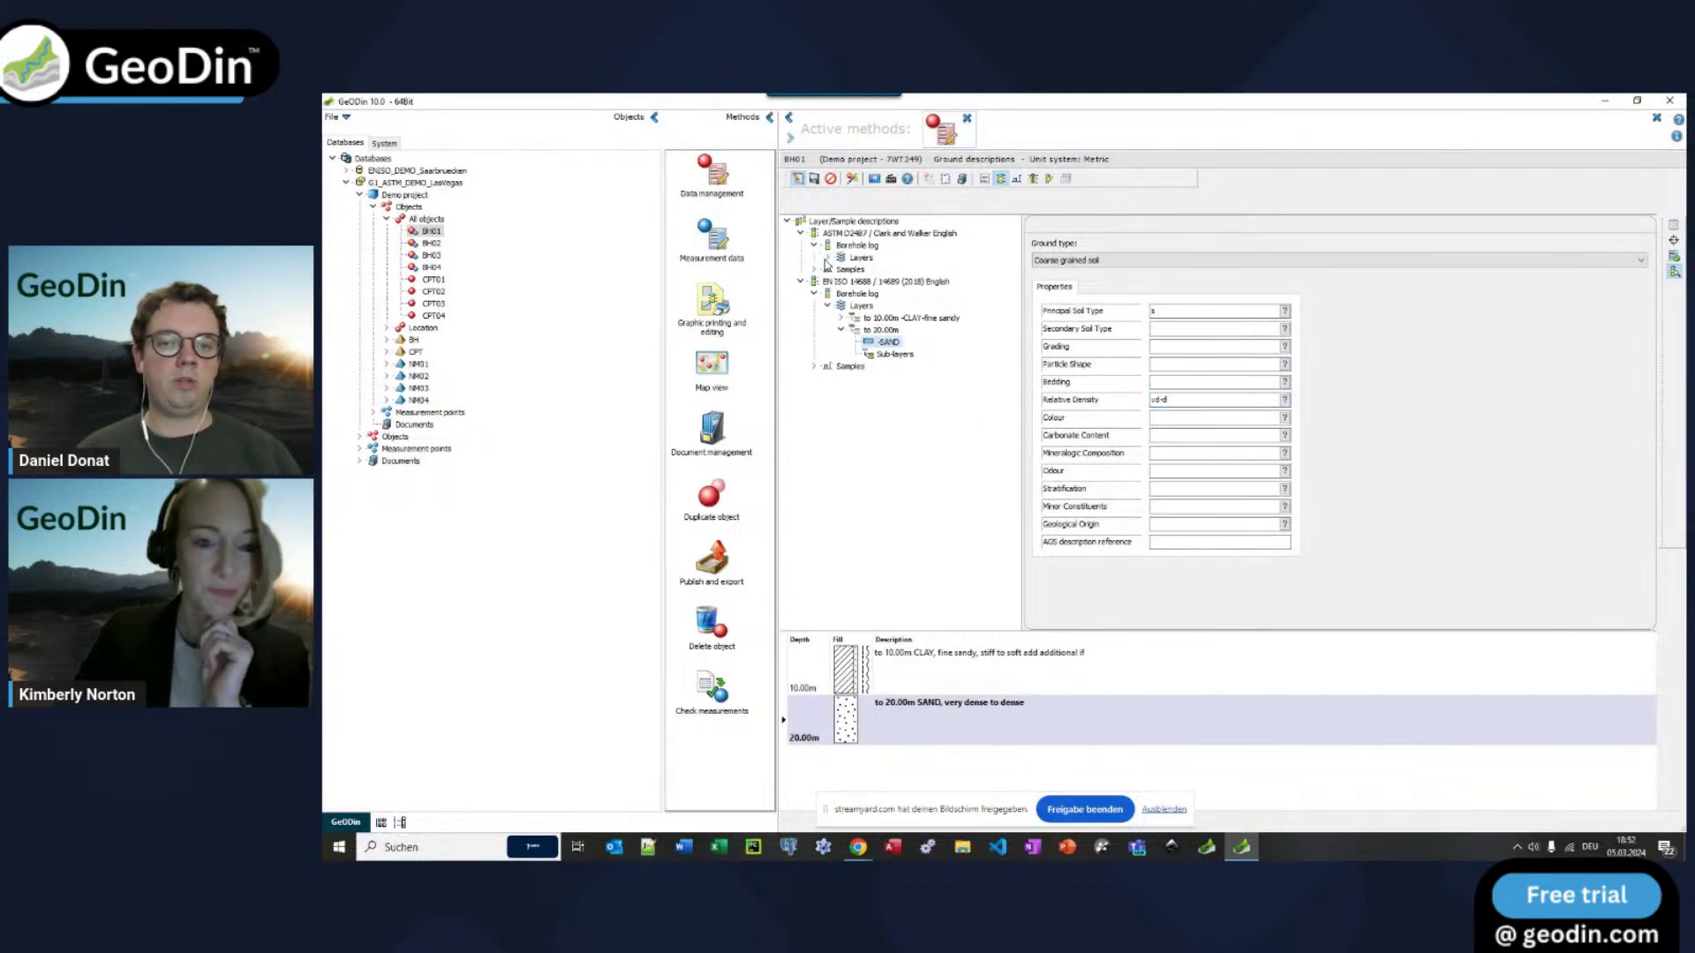
click(827, 259)
click(890, 270)
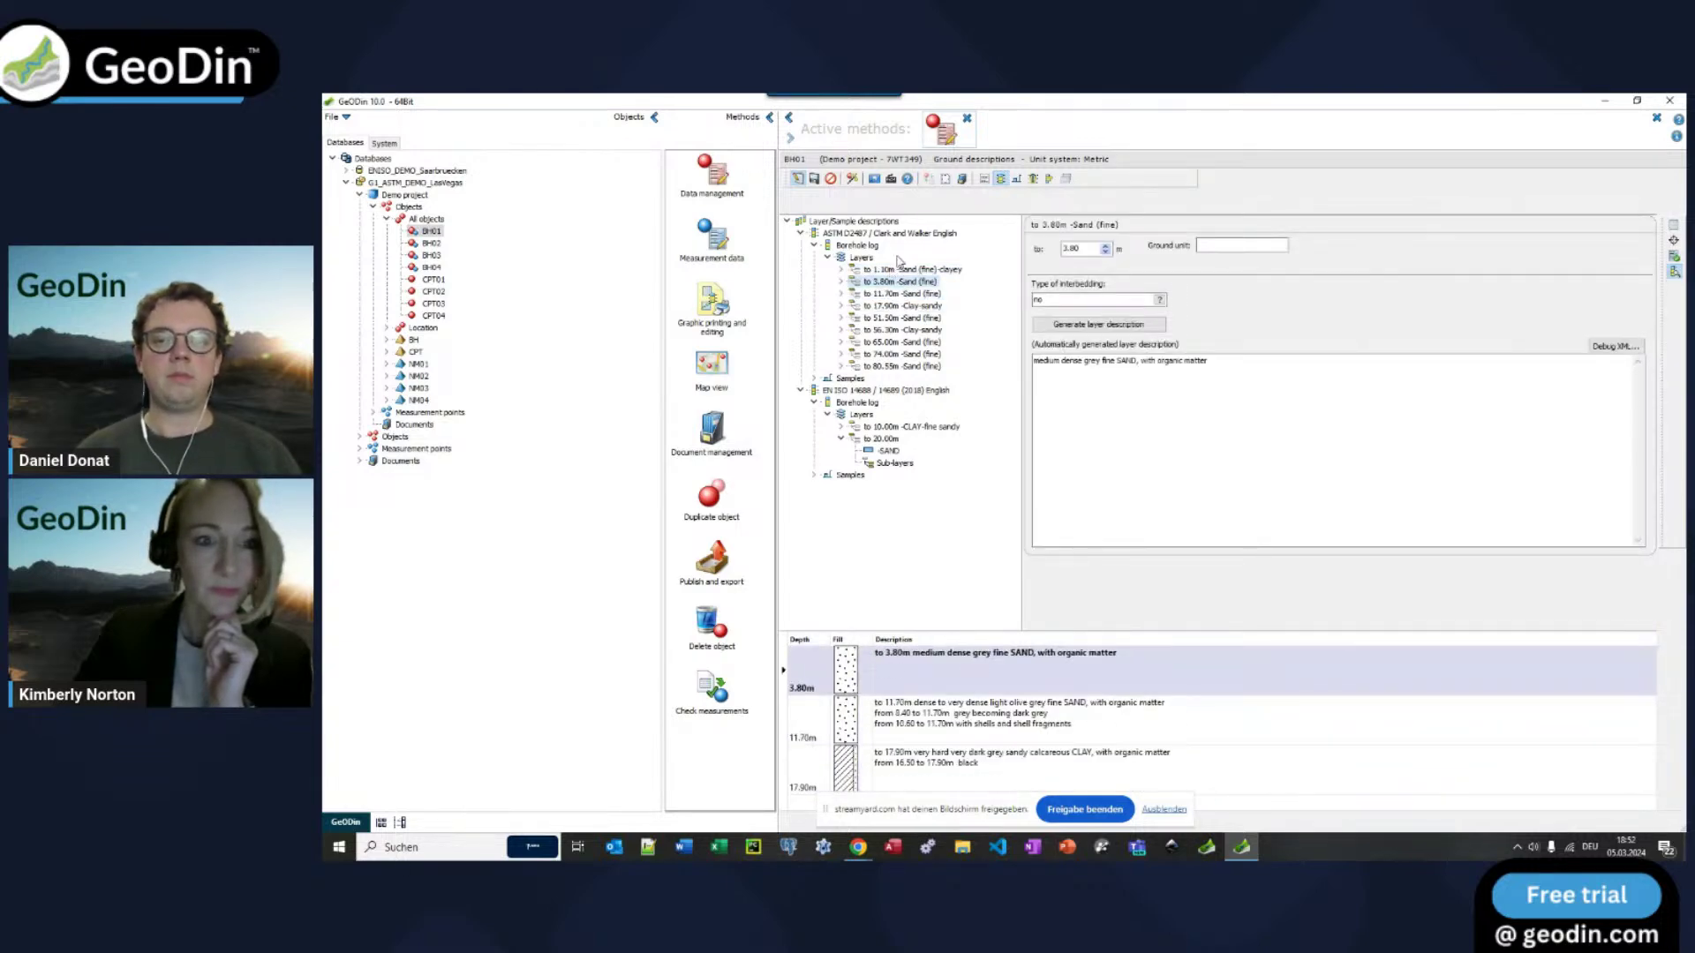
Step: Review BH01's samples table and browse the dictionary of sampling methods for sample 1 without changing its entry
click(1017, 179)
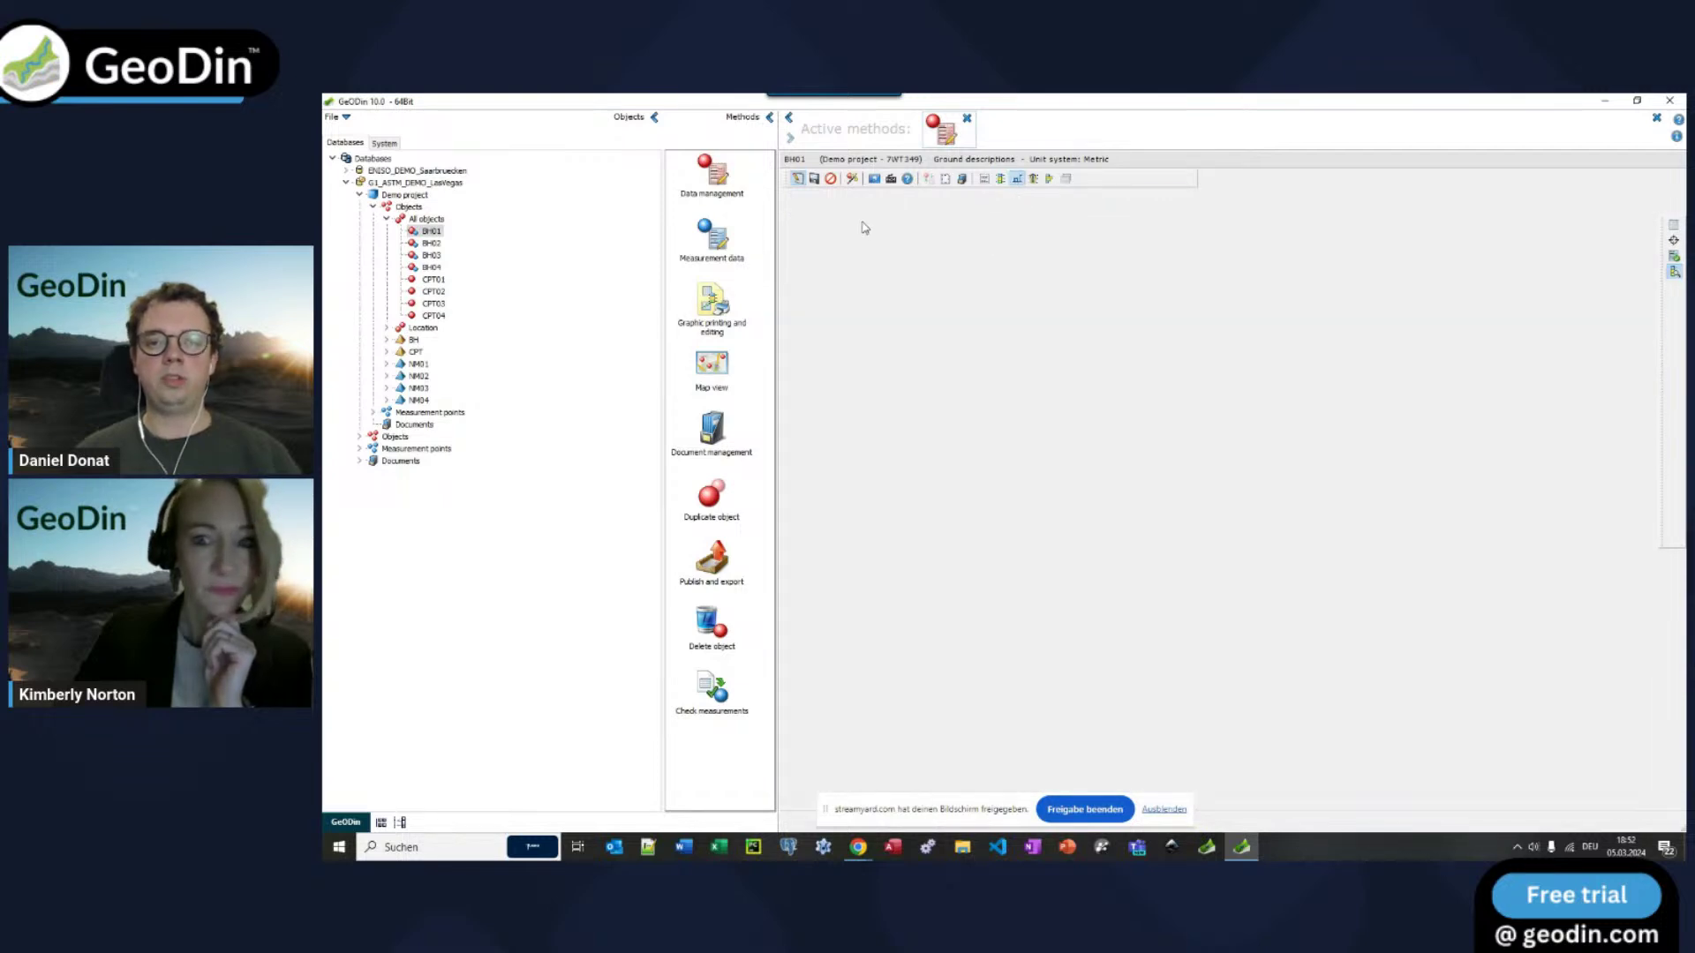
click(791, 120)
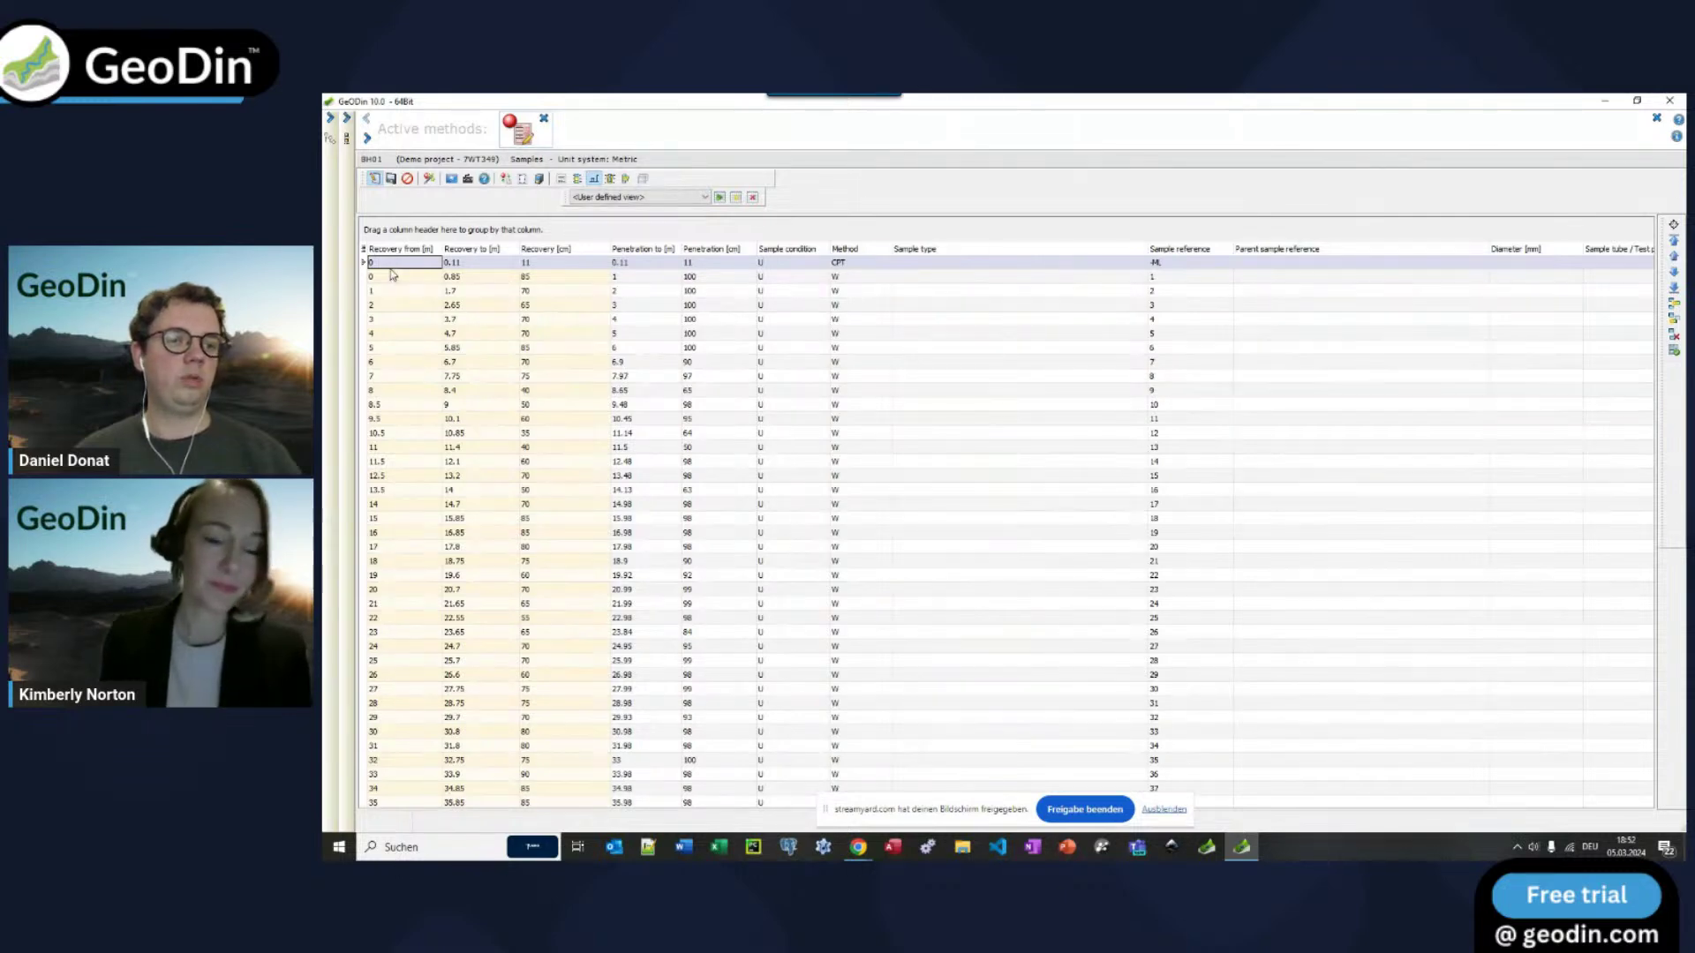
click(886, 279)
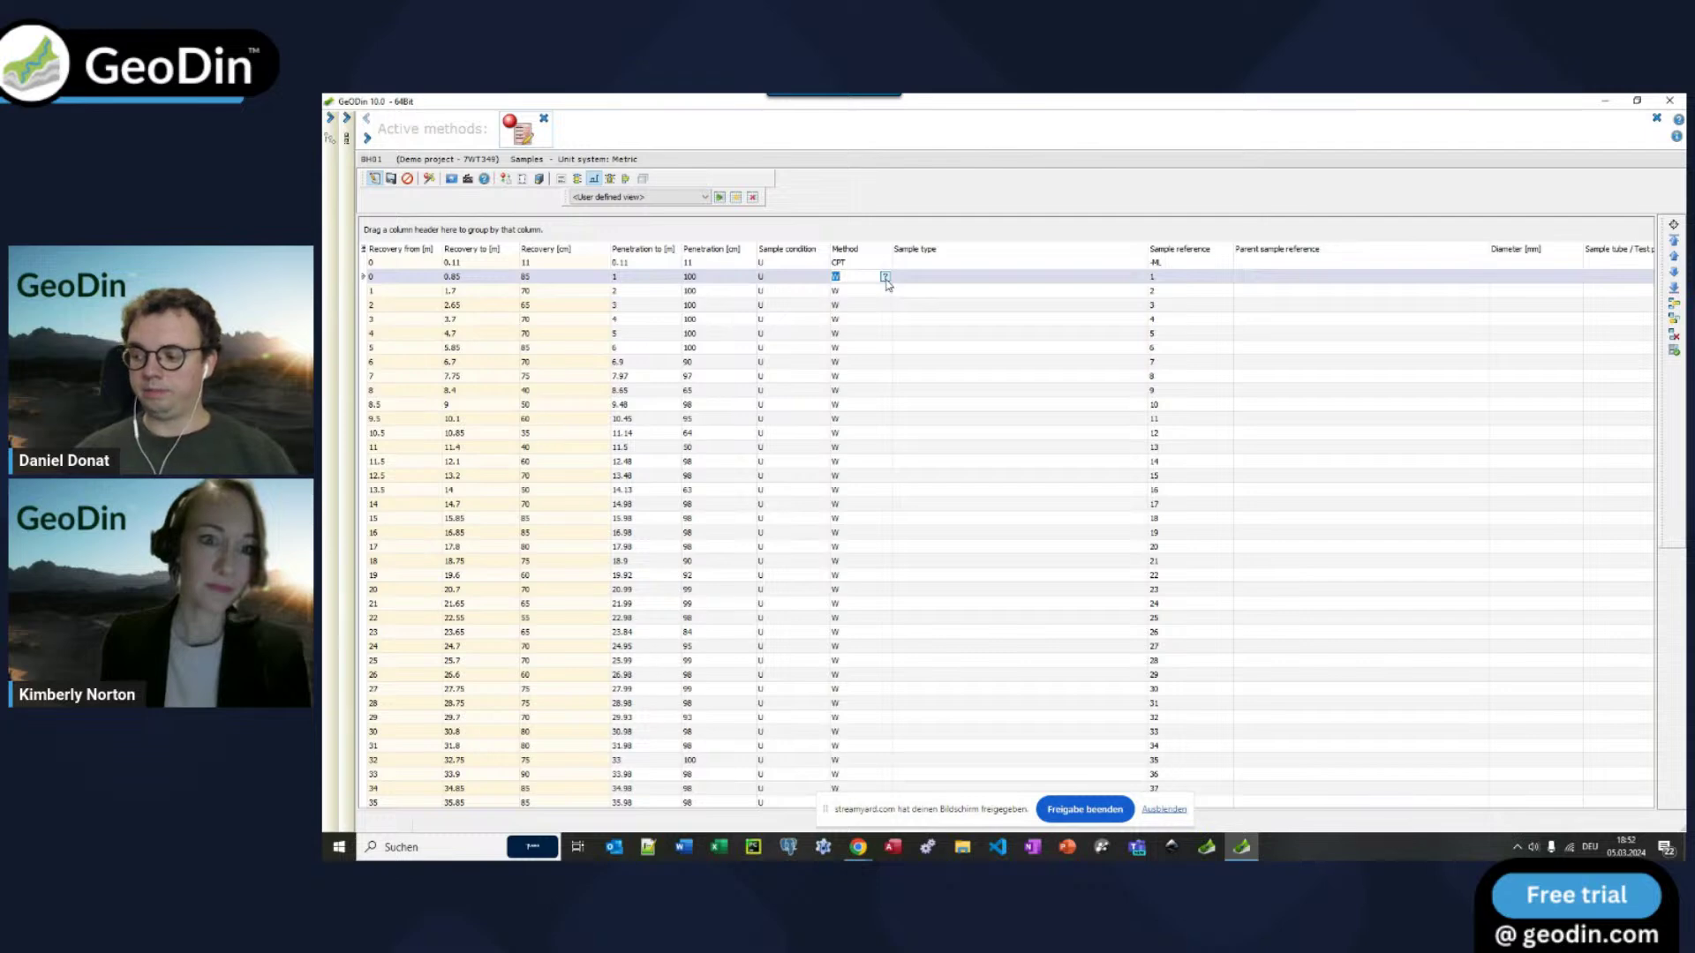
click(885, 277)
scroll(871, 540, up, 3)
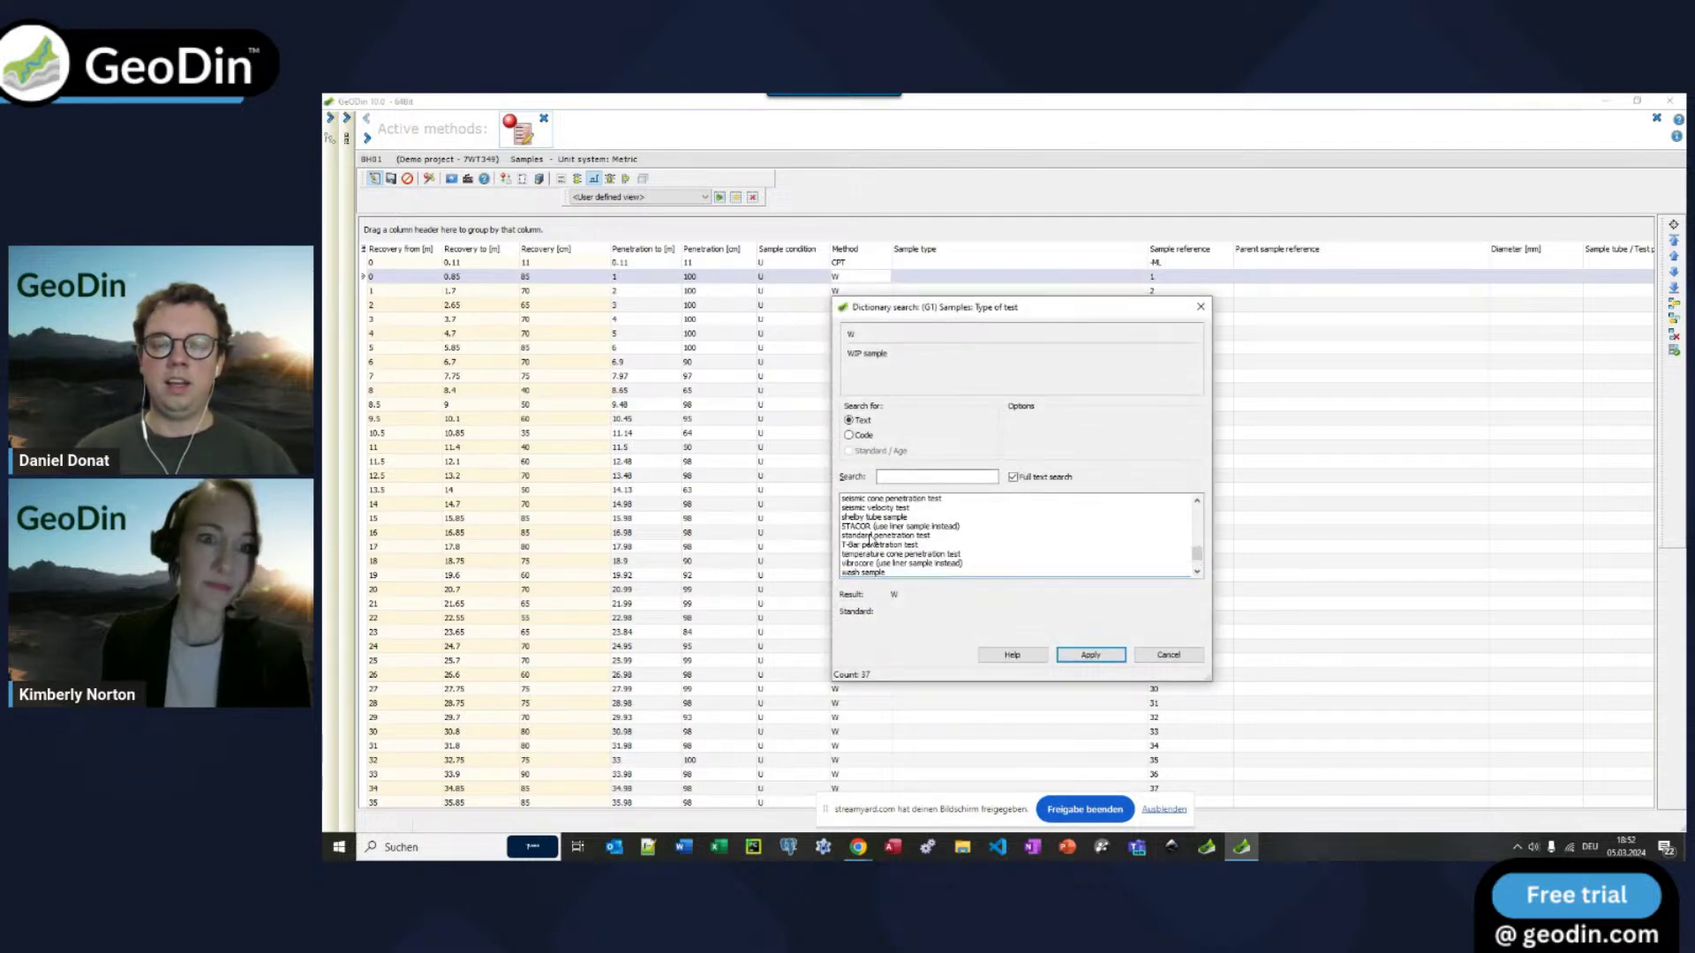
click(1200, 308)
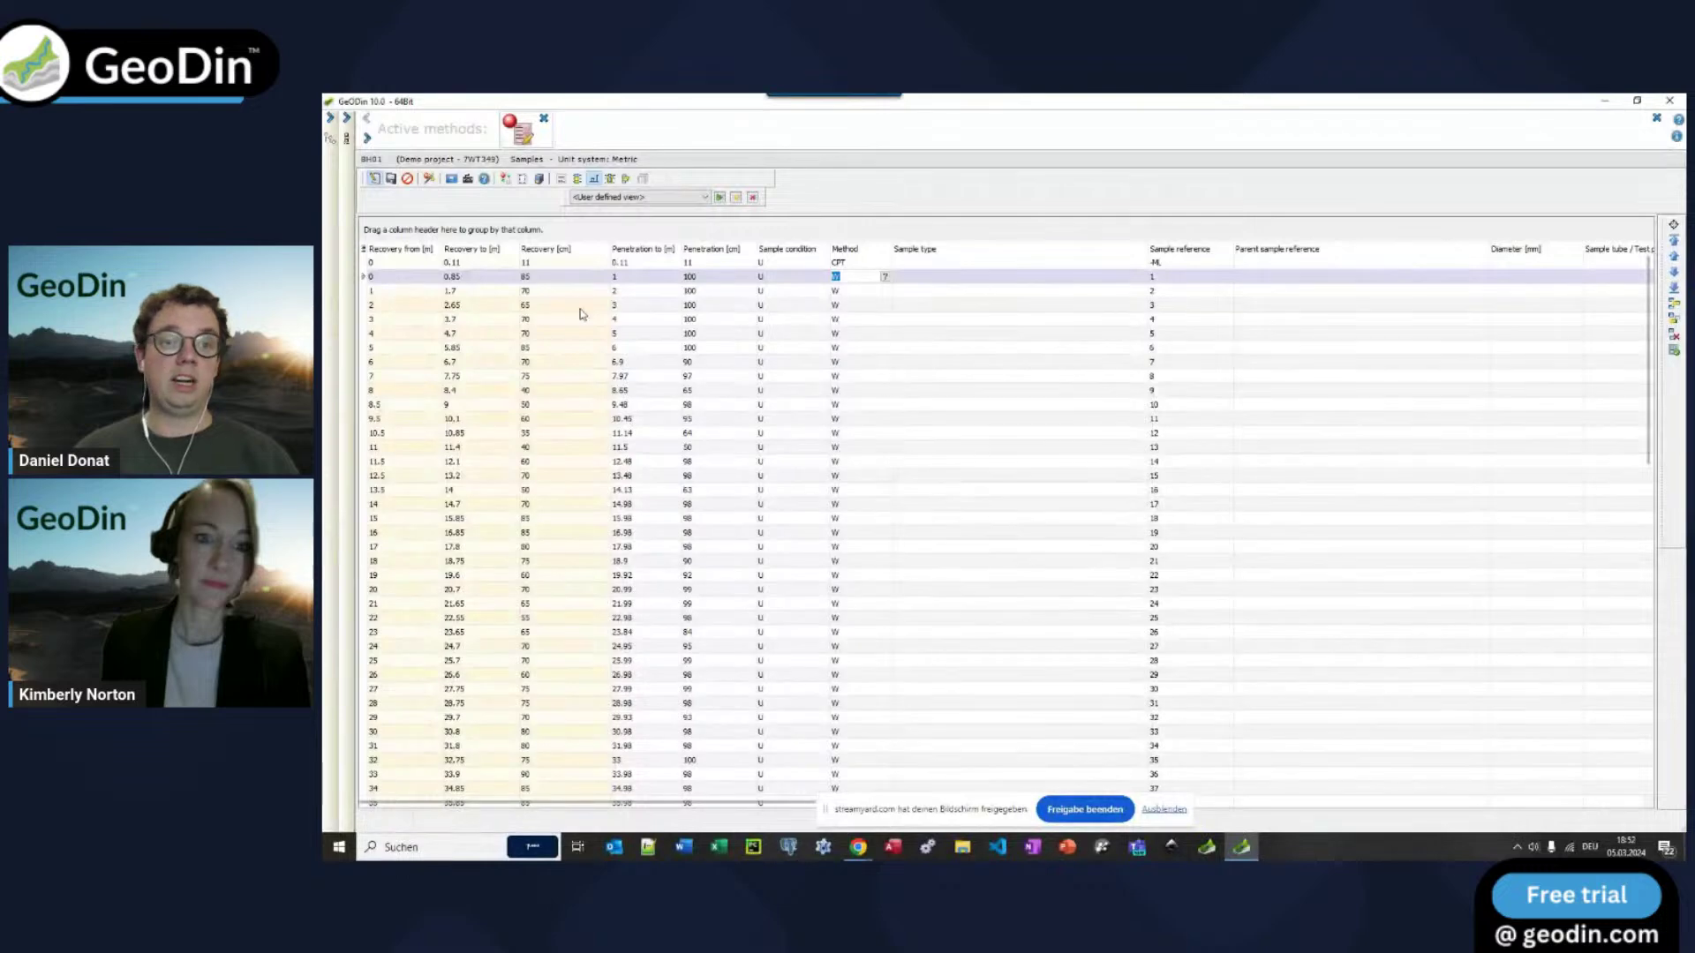
Step: View BH01's well design data, and the piezo cone penetration test data sequences of CPT01
click(610, 179)
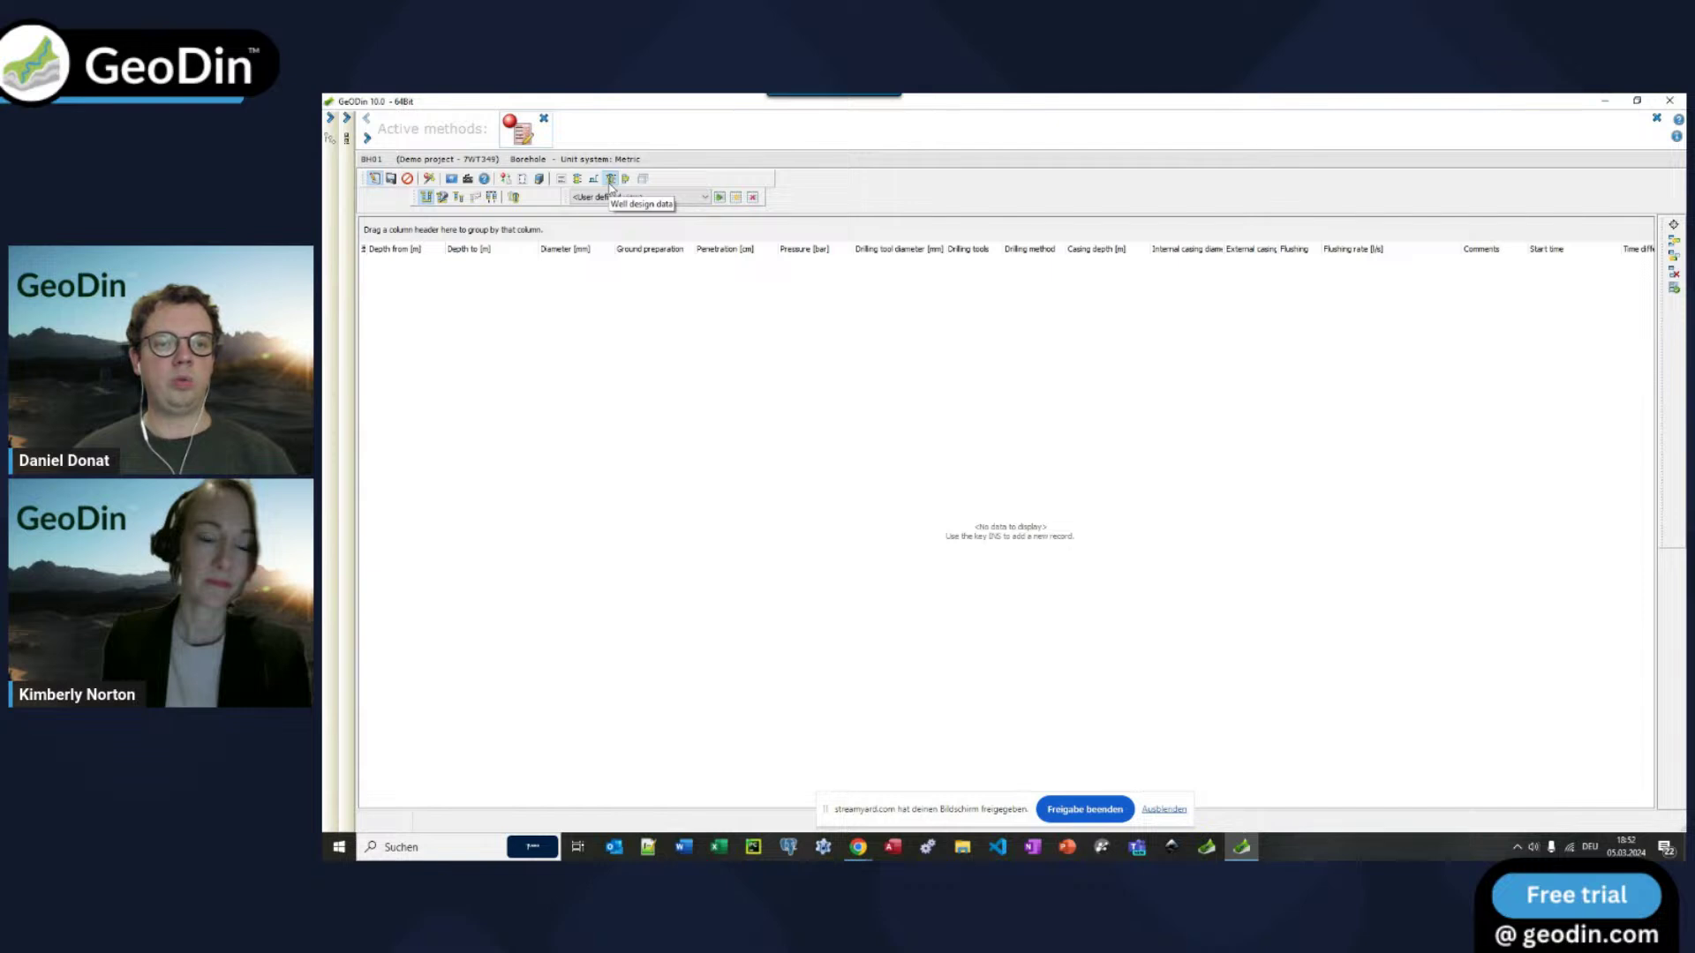
click(330, 118)
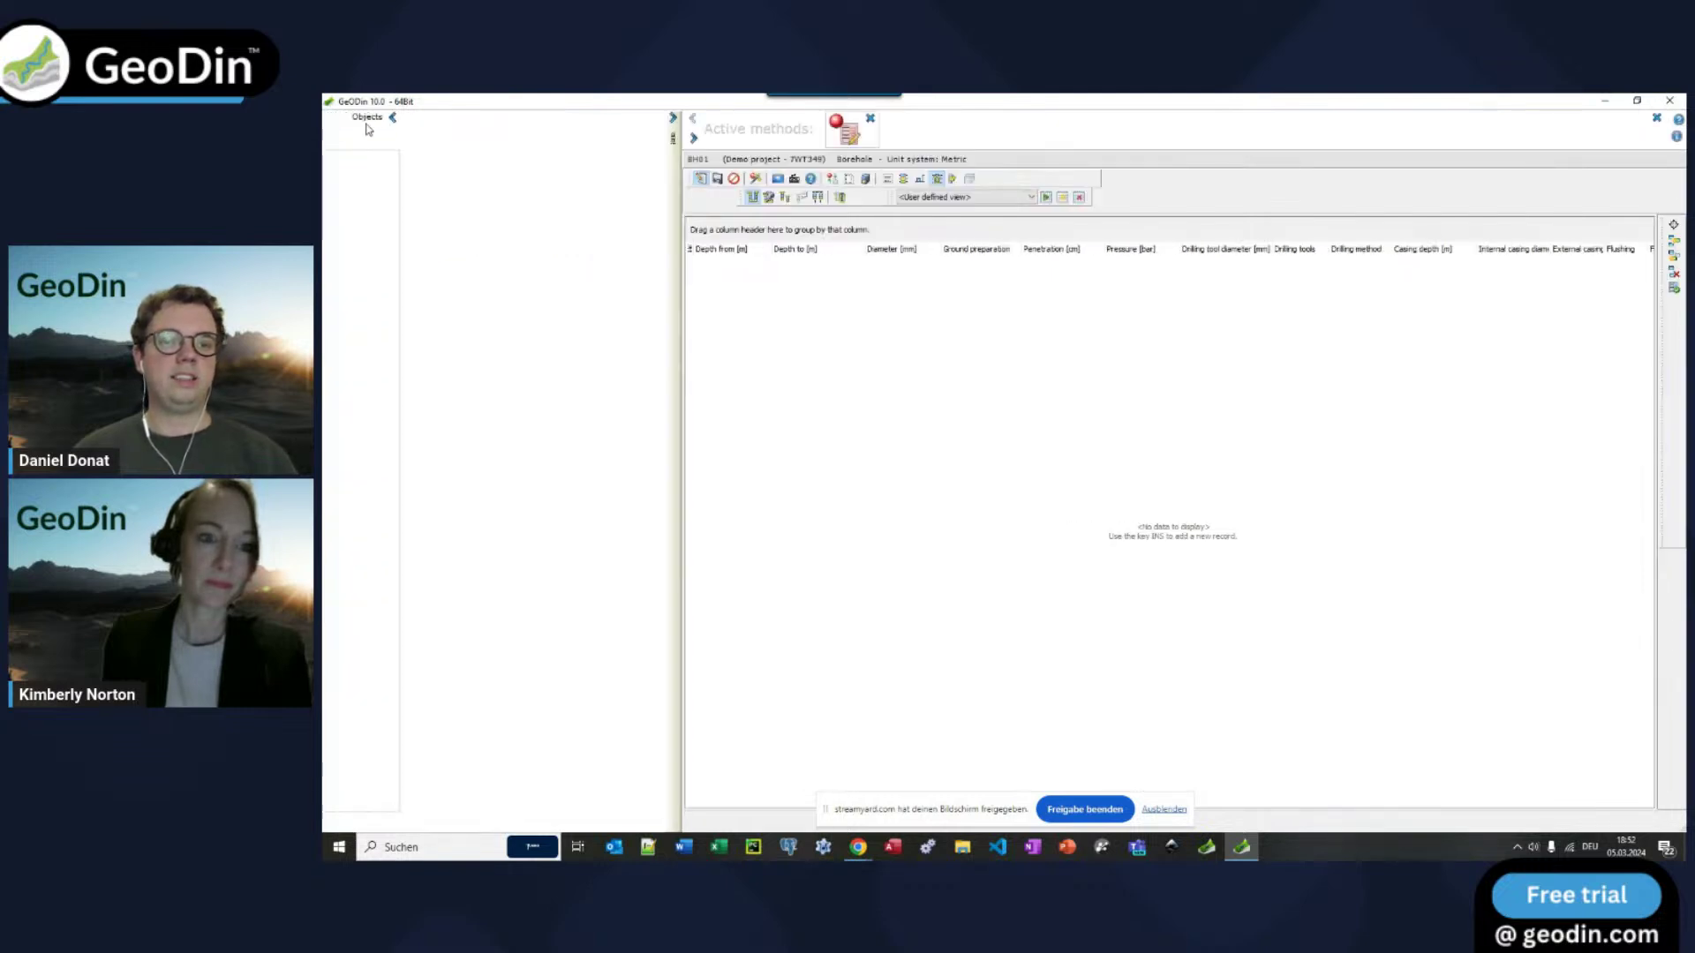
click(952, 179)
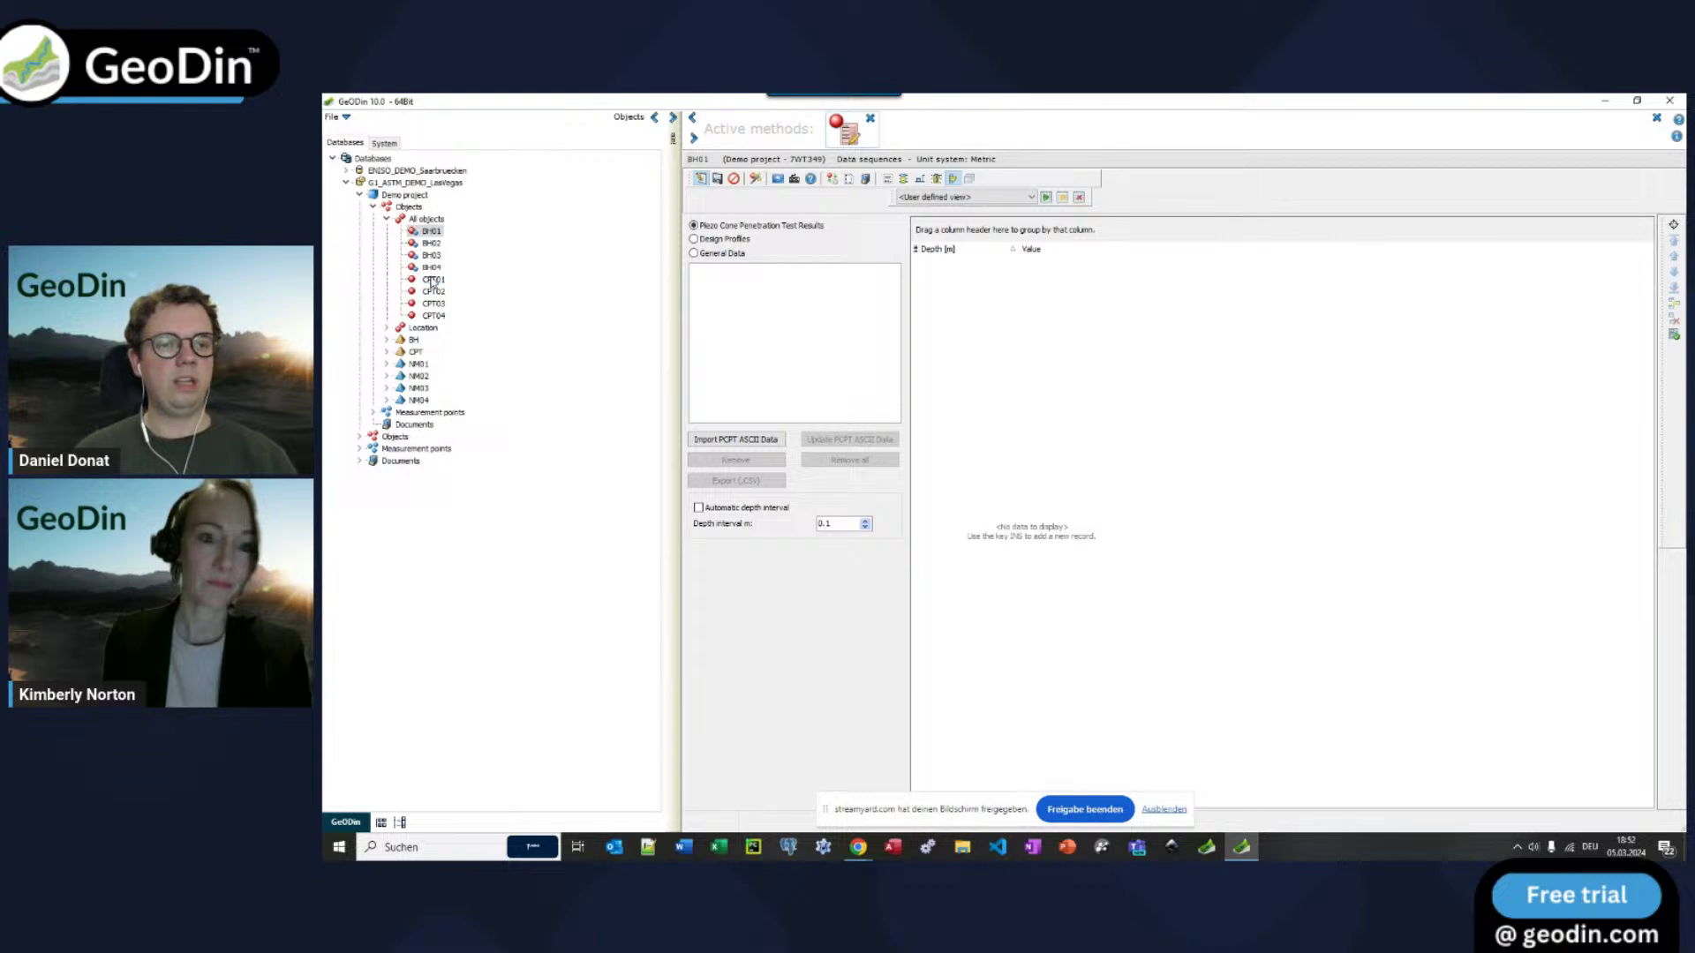
click(433, 280)
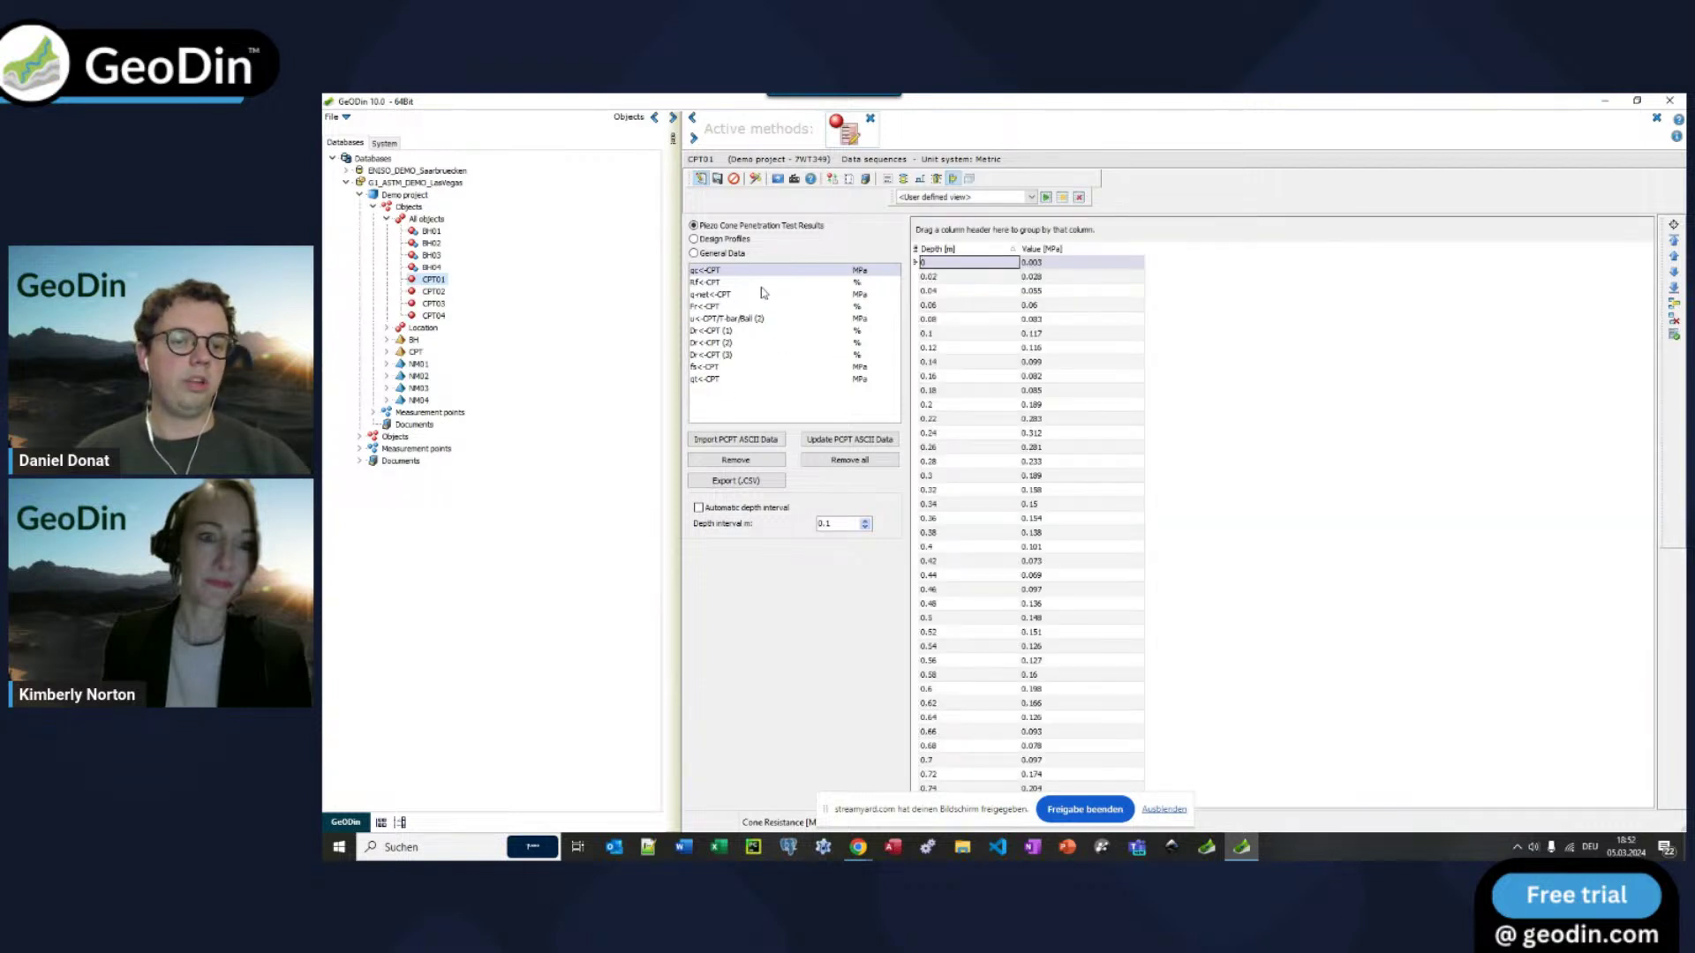
Step: Examine the import options for CPT01's general data sequences and the settings of a new import filter, then close them without importing
click(697, 254)
click(814, 461)
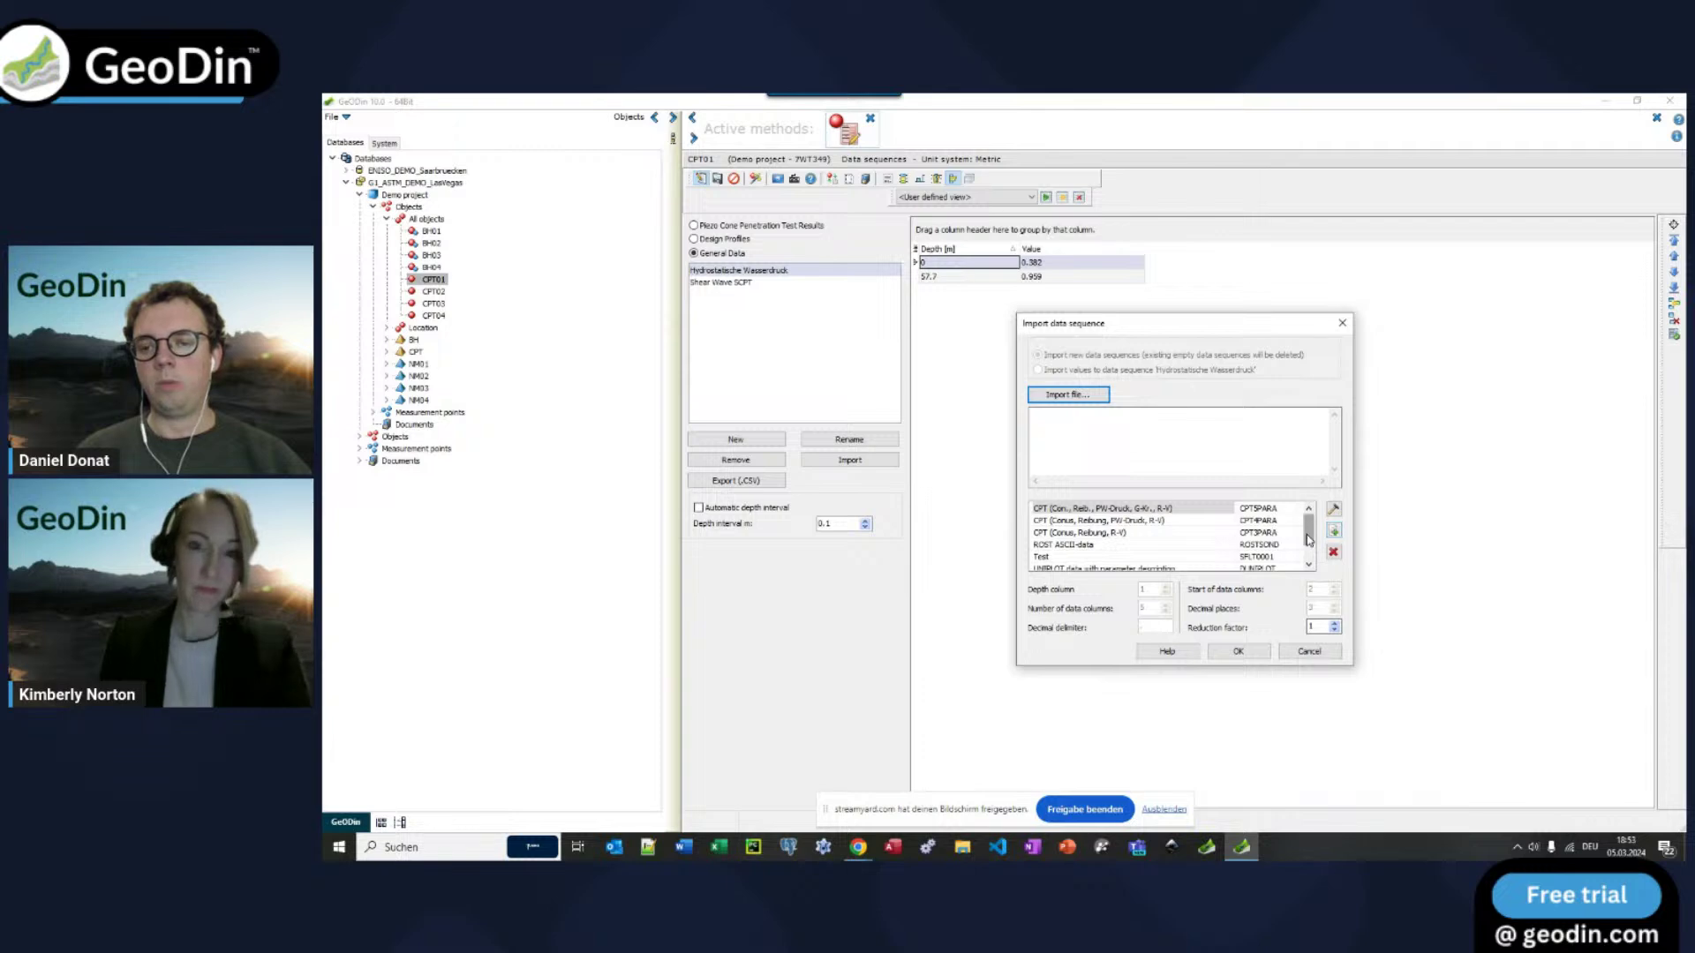
click(1332, 532)
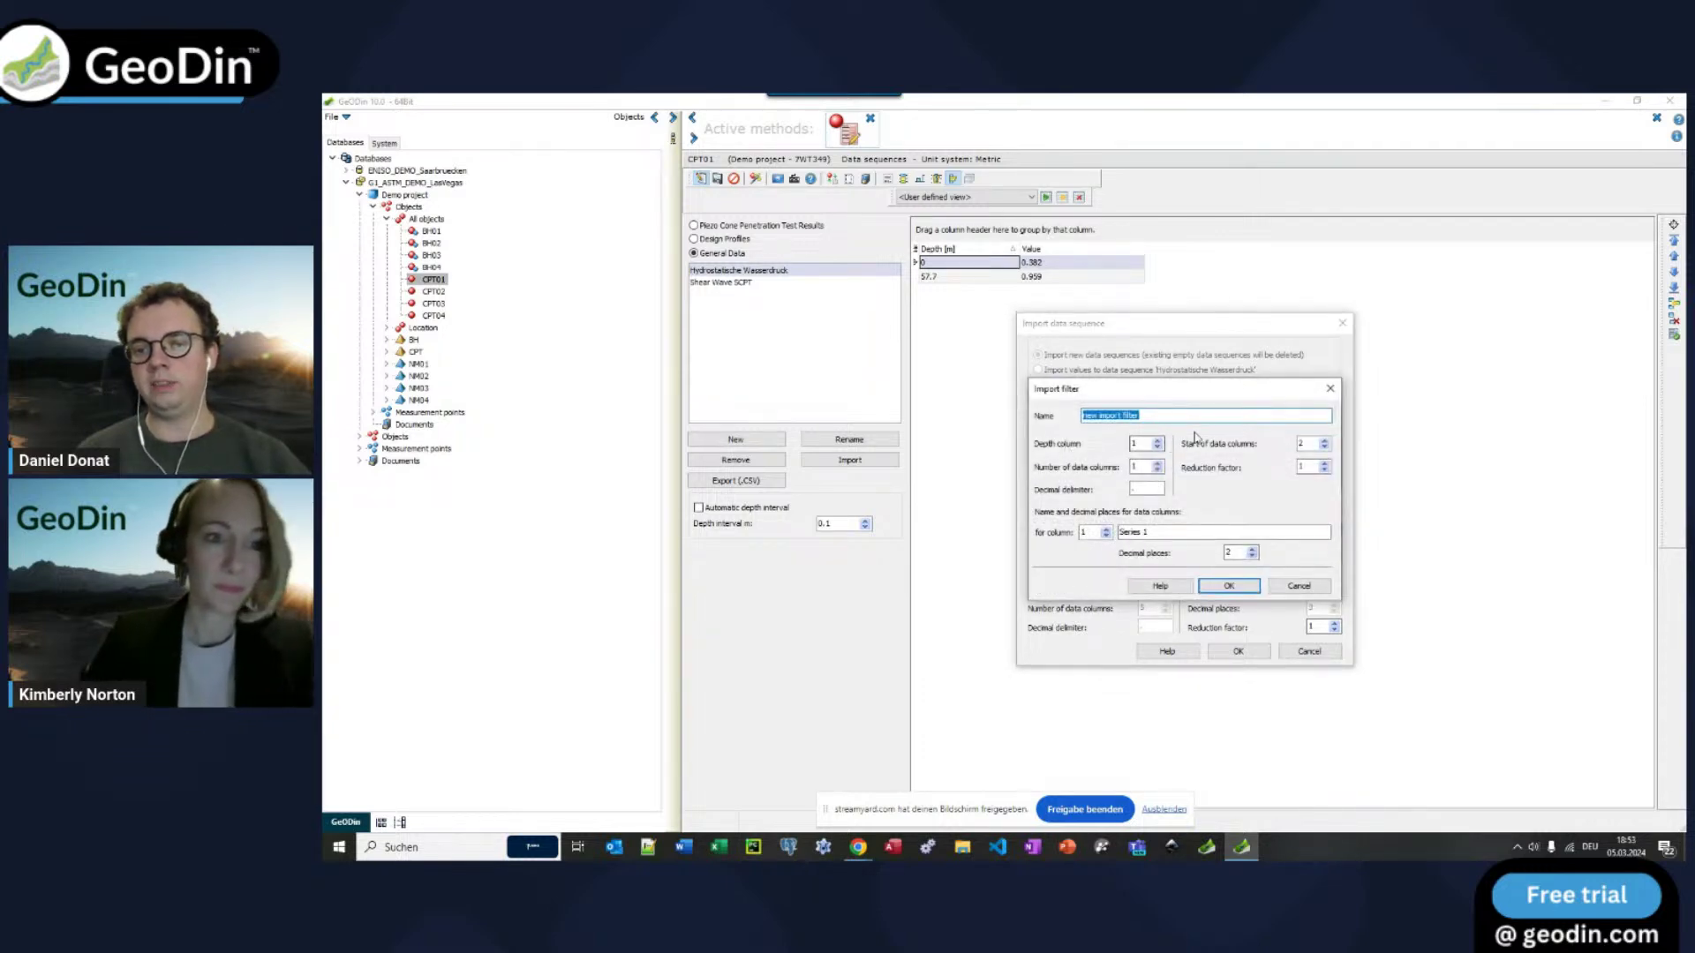
click(1330, 388)
click(1343, 323)
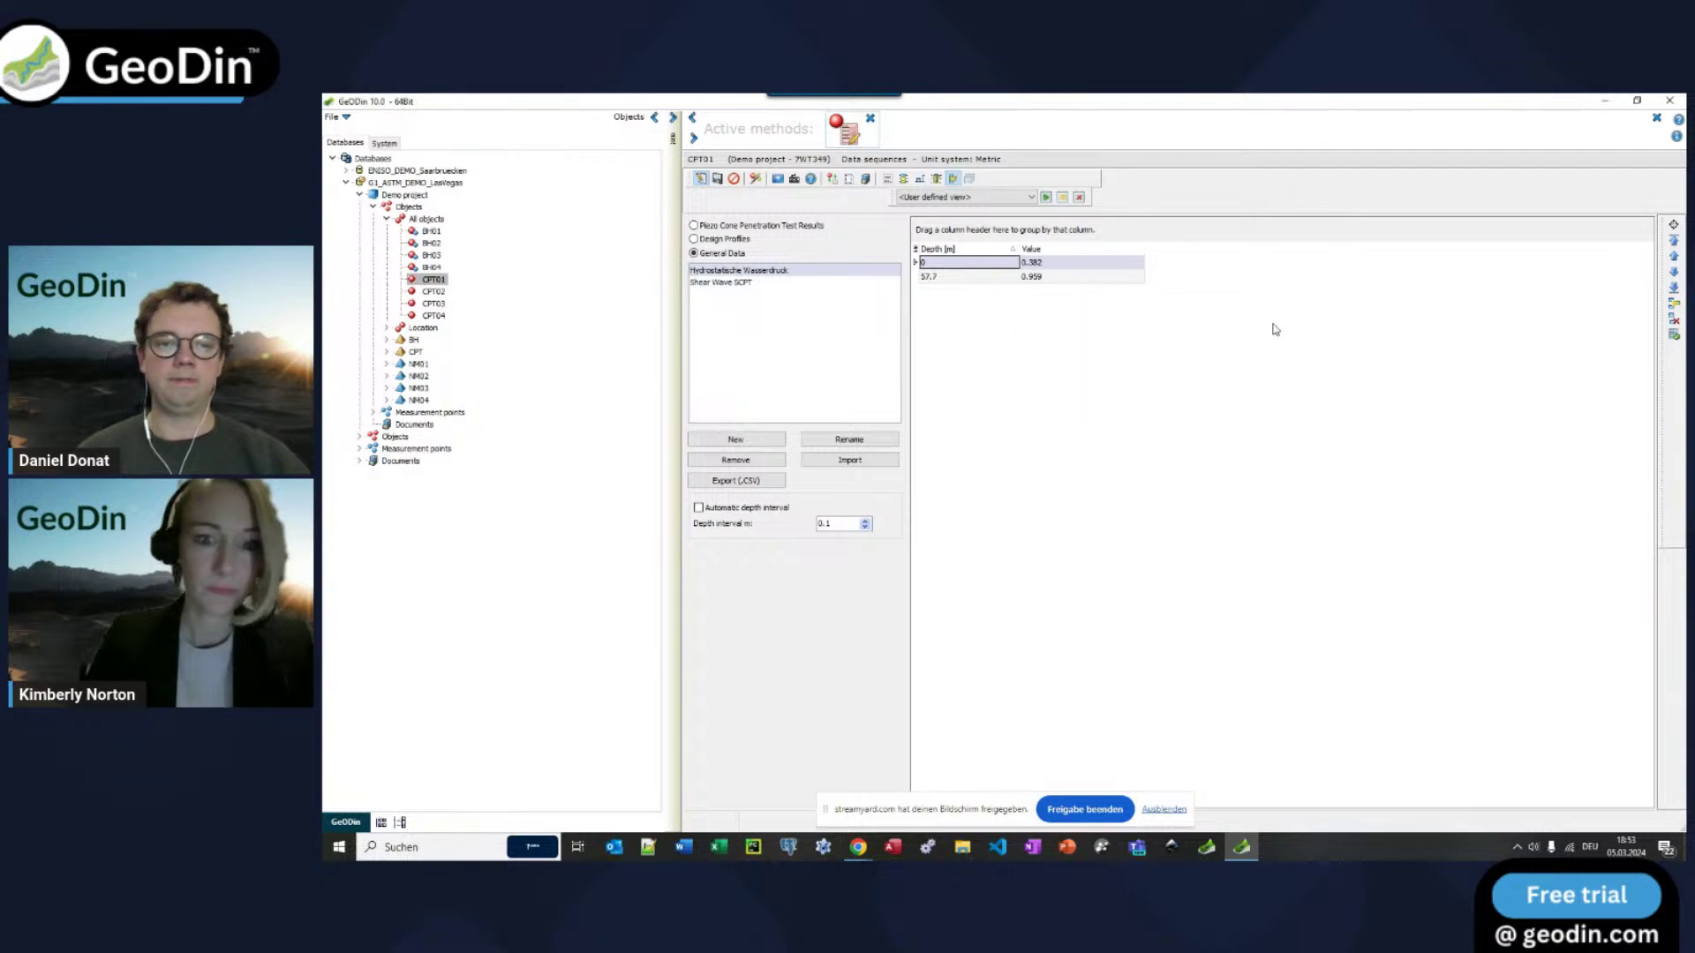
Step: Open the measurement data of BH01 at the Atterberg limits tests and enable editing
click(672, 116)
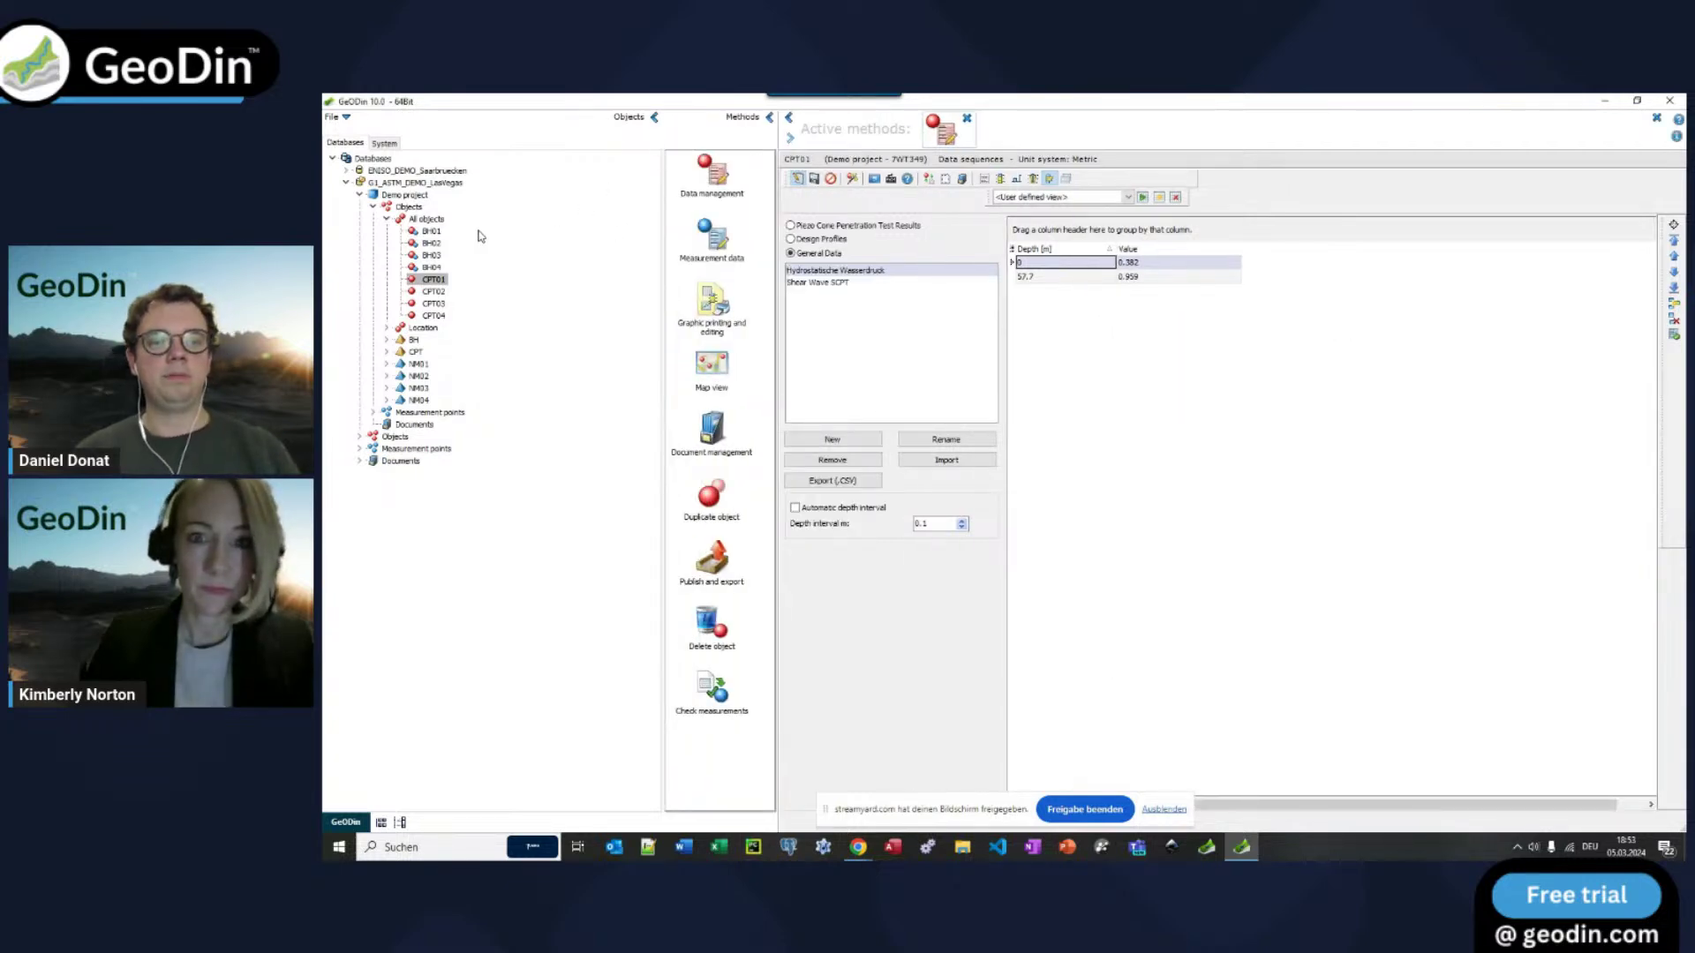
click(432, 231)
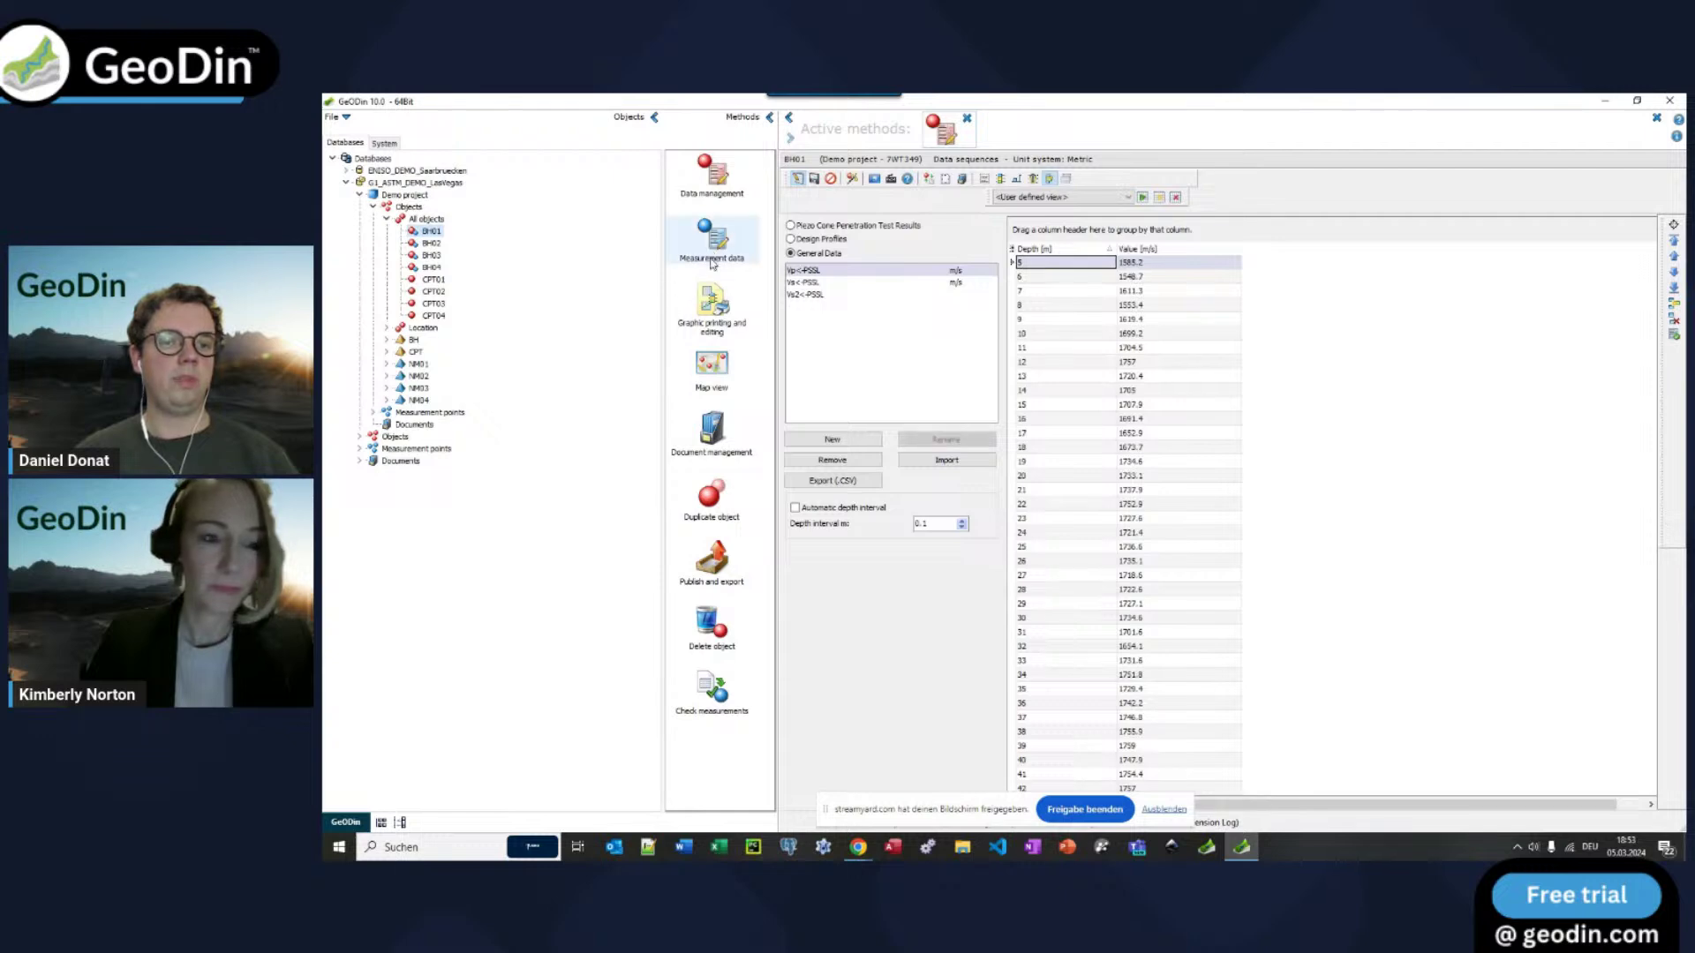
click(712, 240)
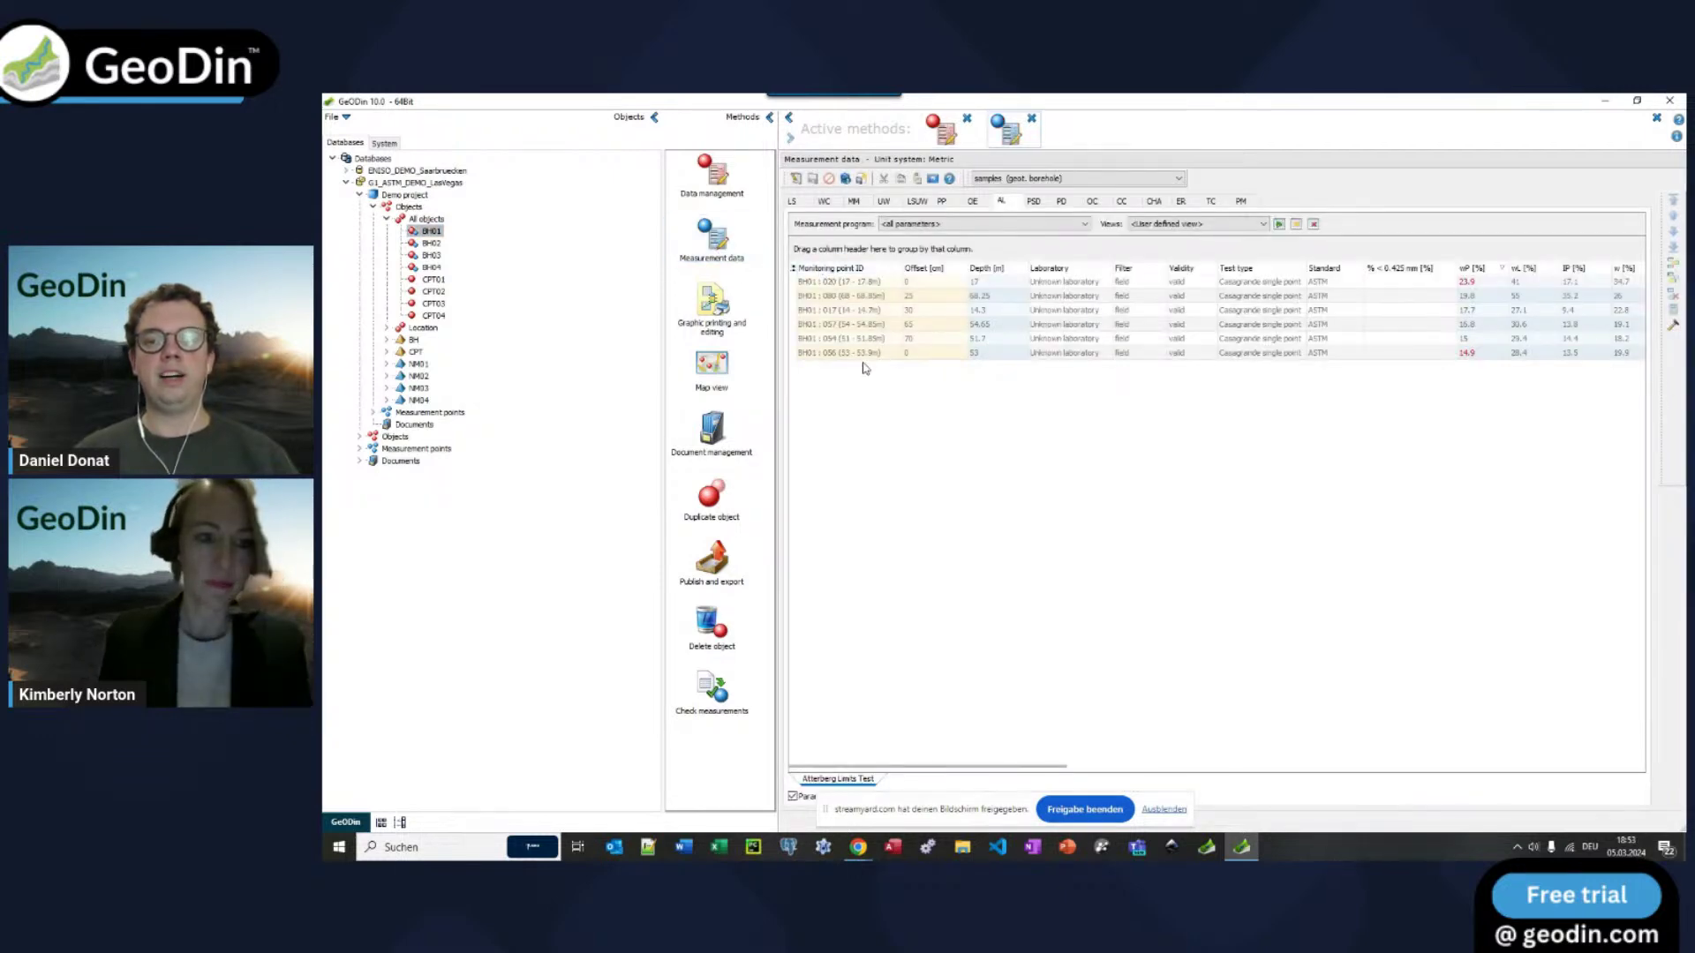
click(796, 179)
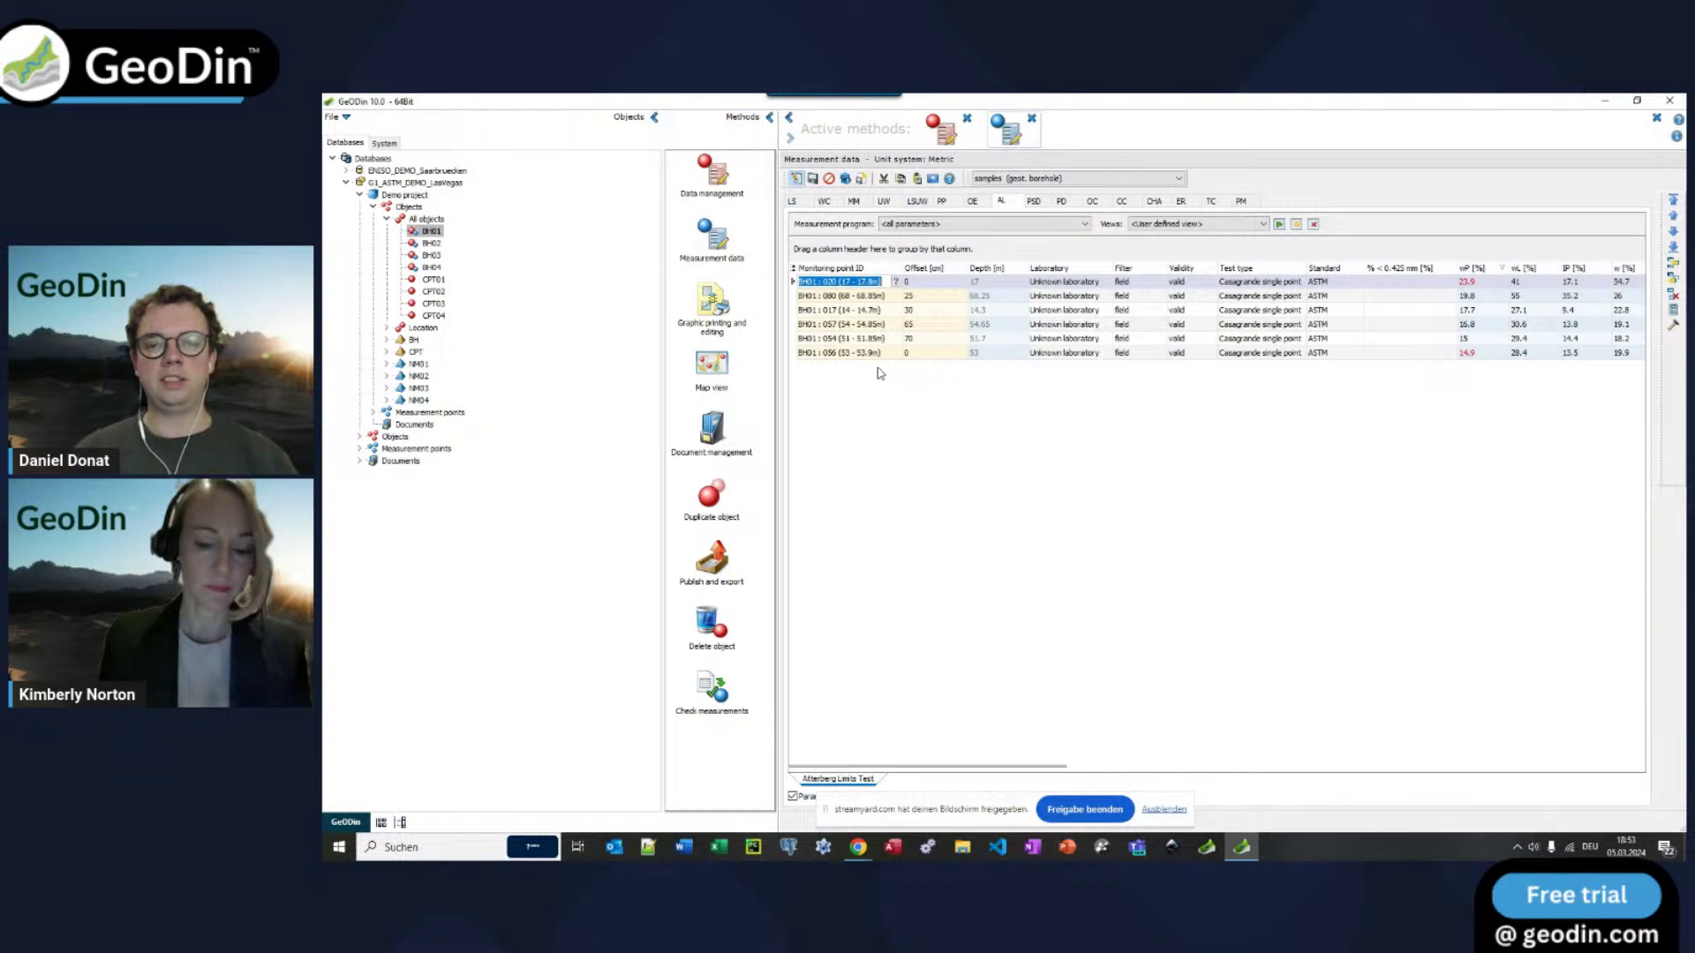
Step: Add an Atterberg limits record for sample BH01 : 001 (0 - 0.85m) with an offset of 20 cm
click(789, 122)
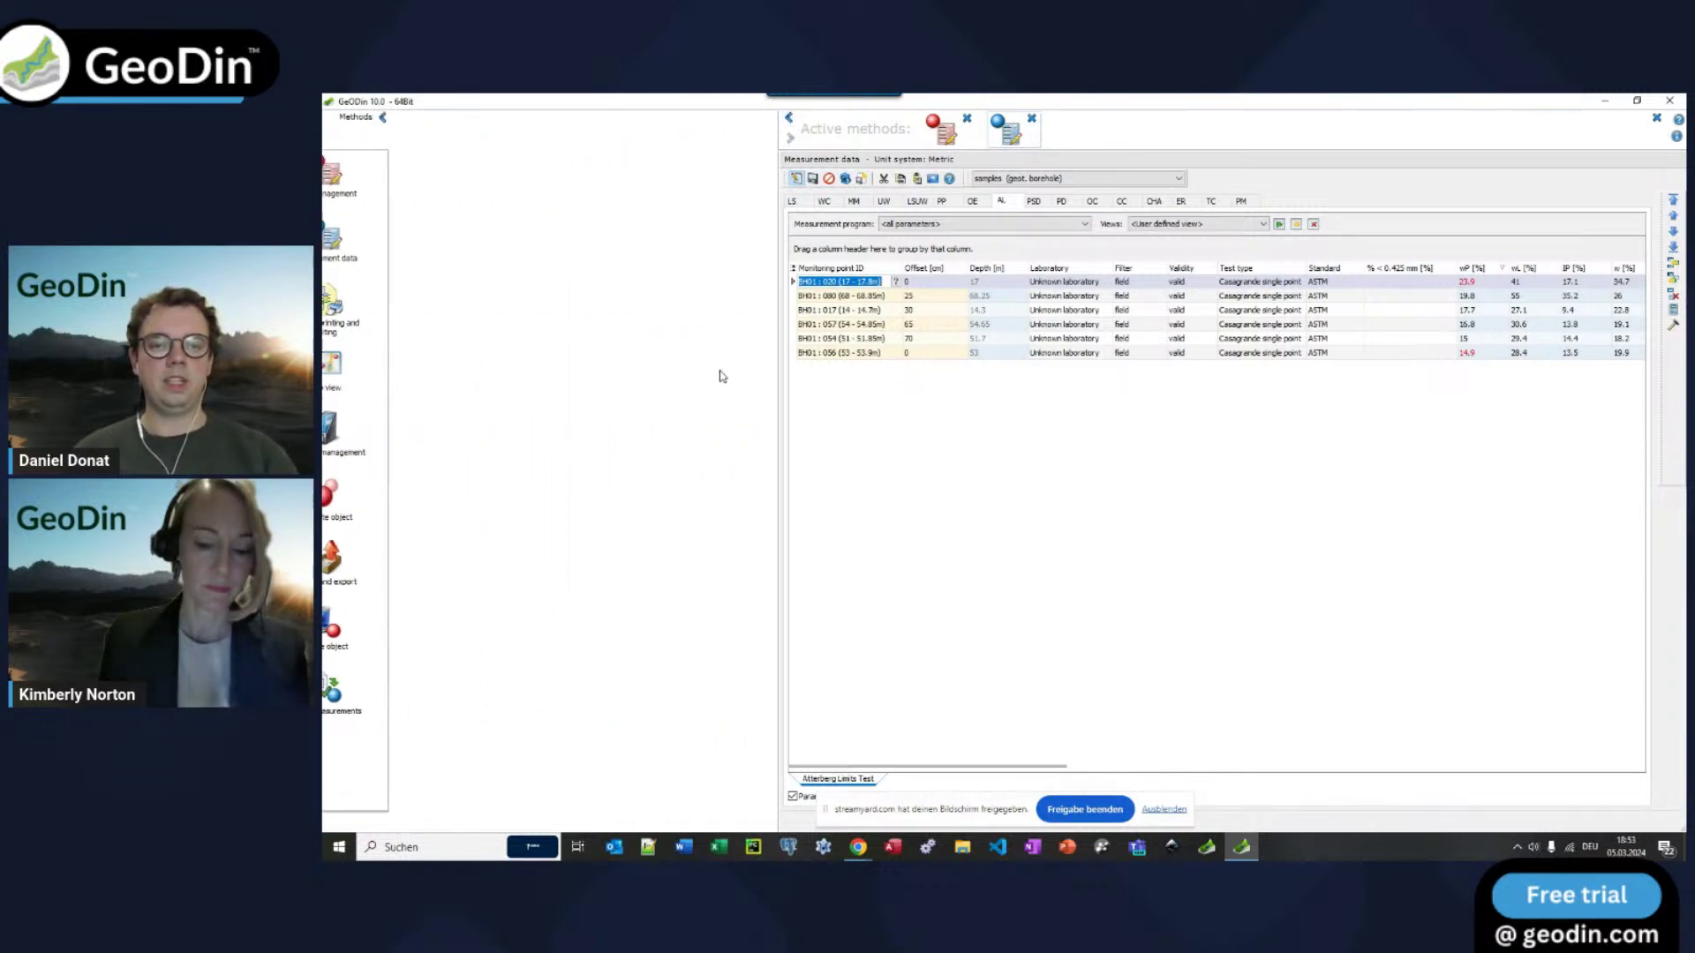
click(458, 353)
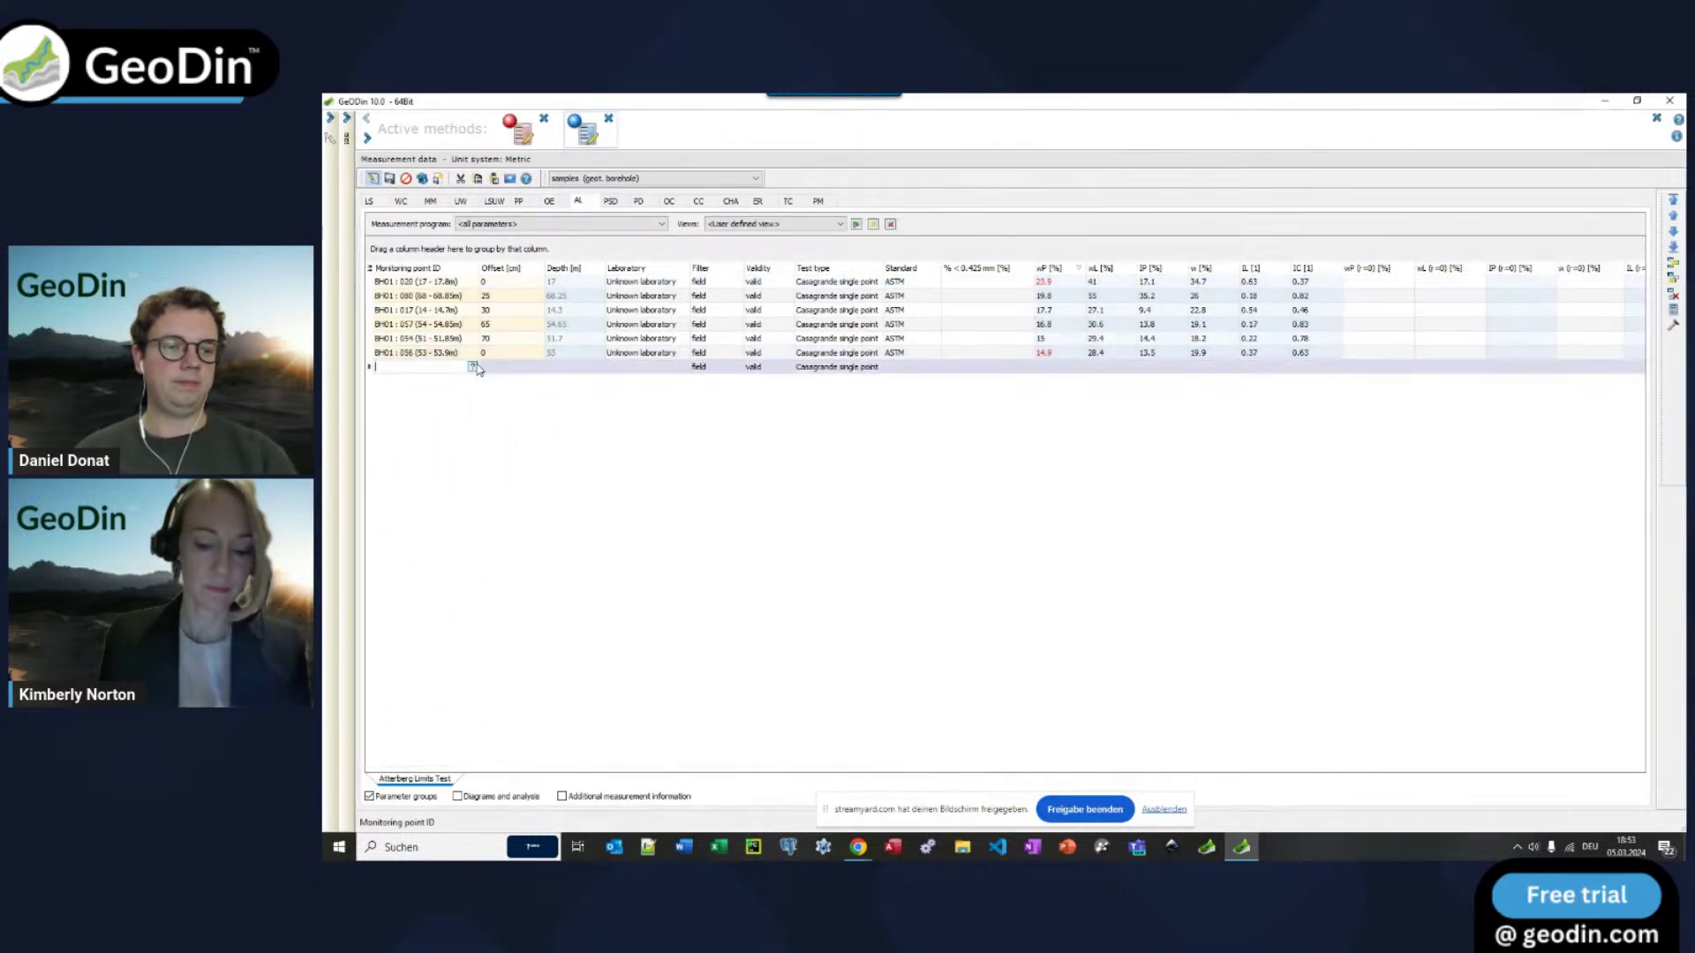
key(Down)
click(475, 368)
double_click(874, 500)
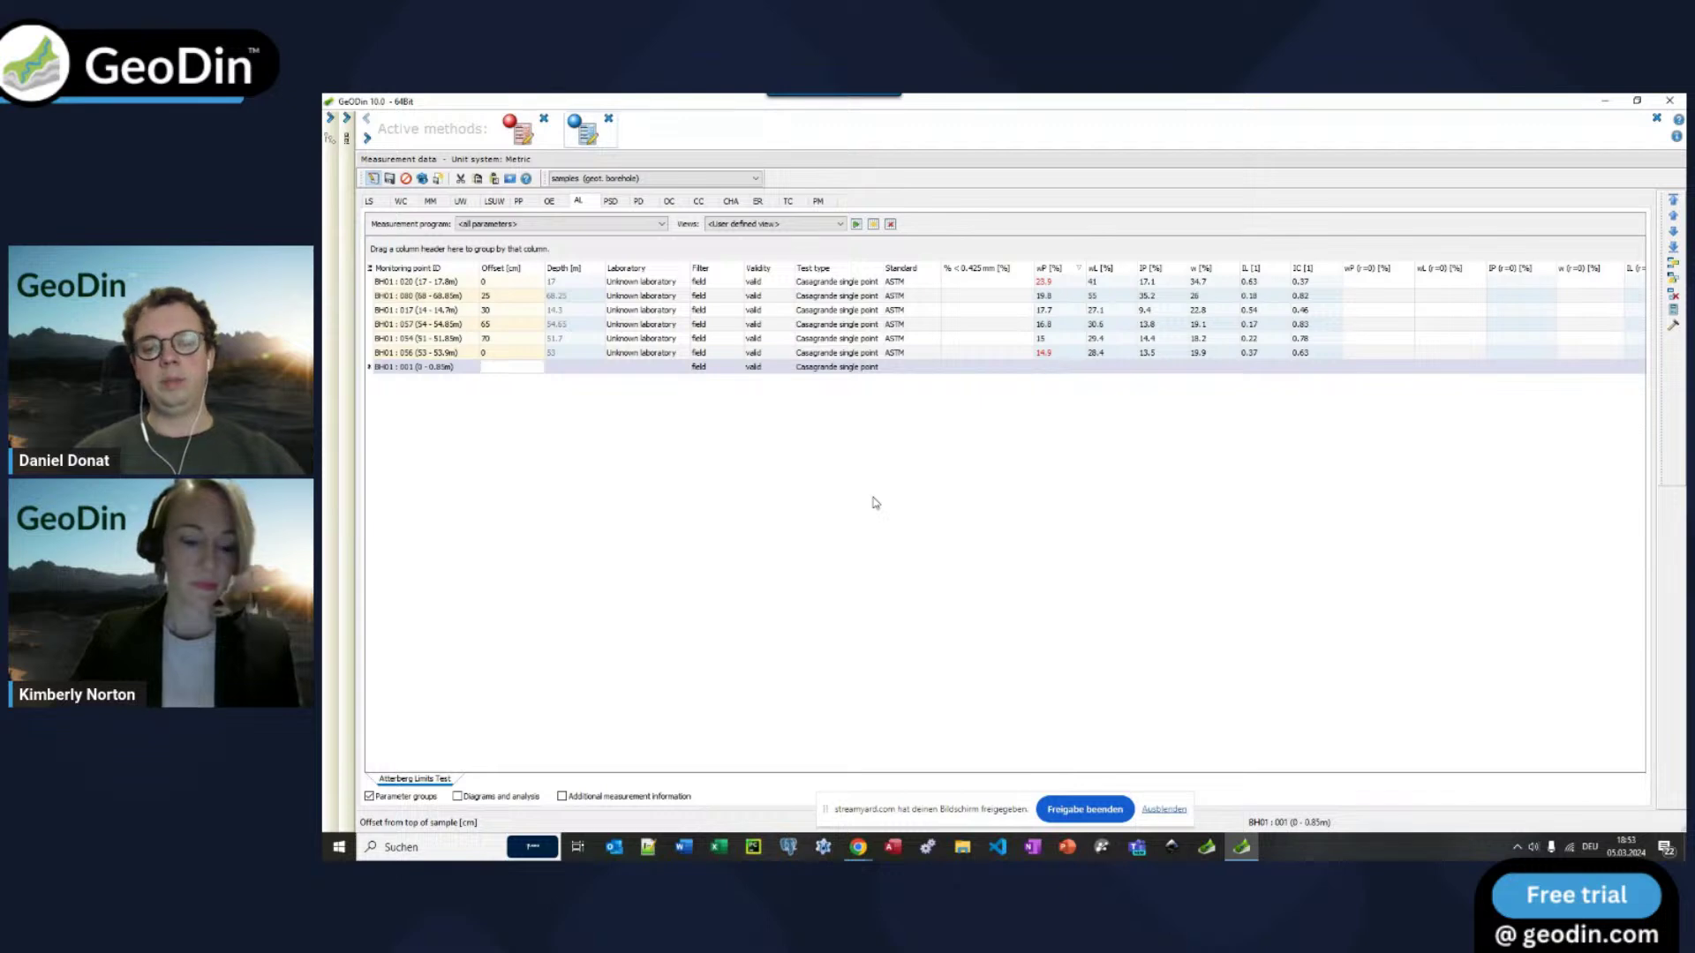
text(20)
key(Tab)
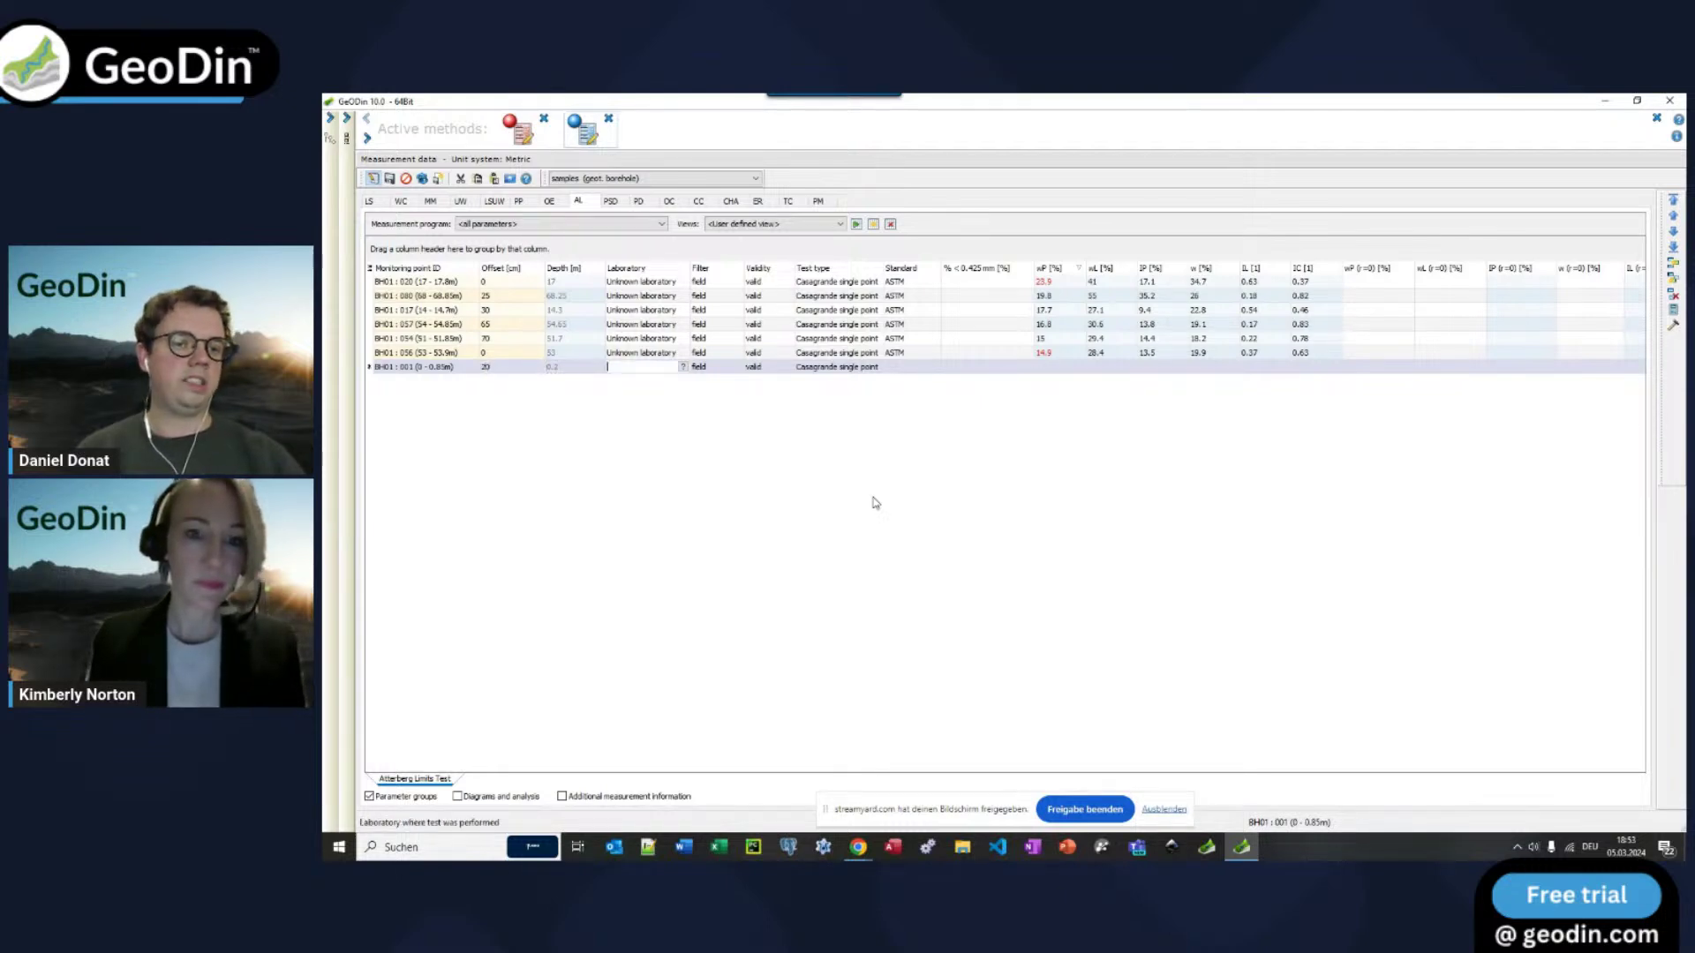
Step: Set the new record's laboratory to Unknown laboratory and its test standard to ASTM
click(682, 367)
scroll(899, 547, down, 5)
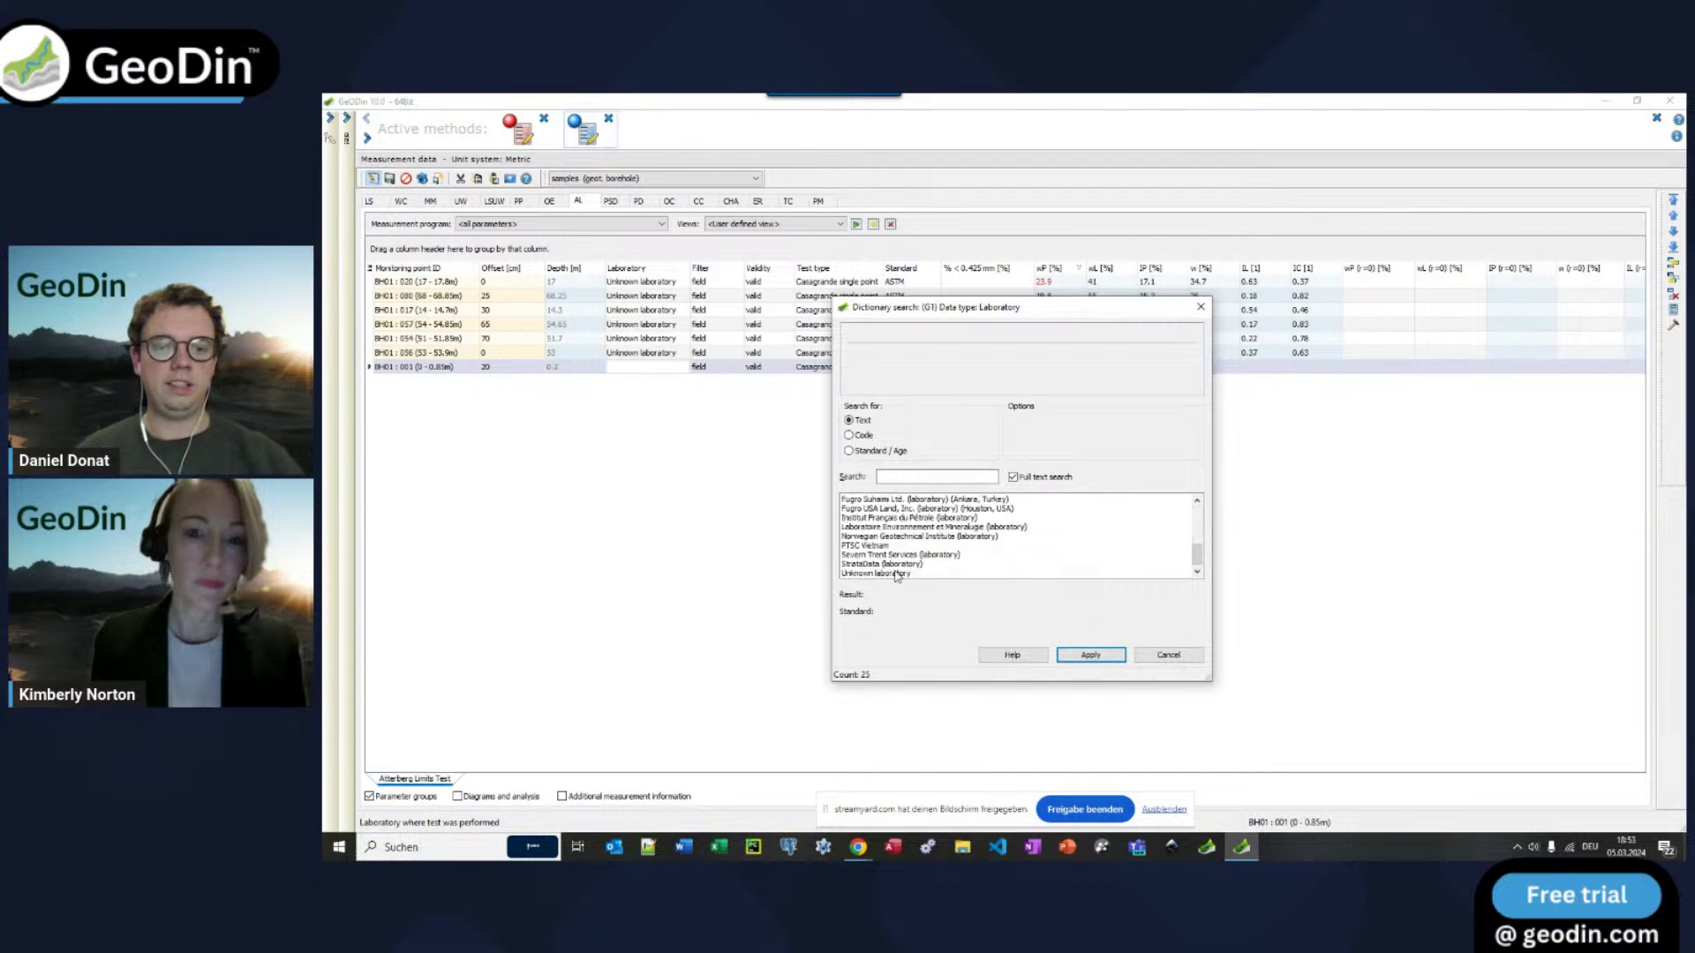
double_click(881, 574)
key(Tab)
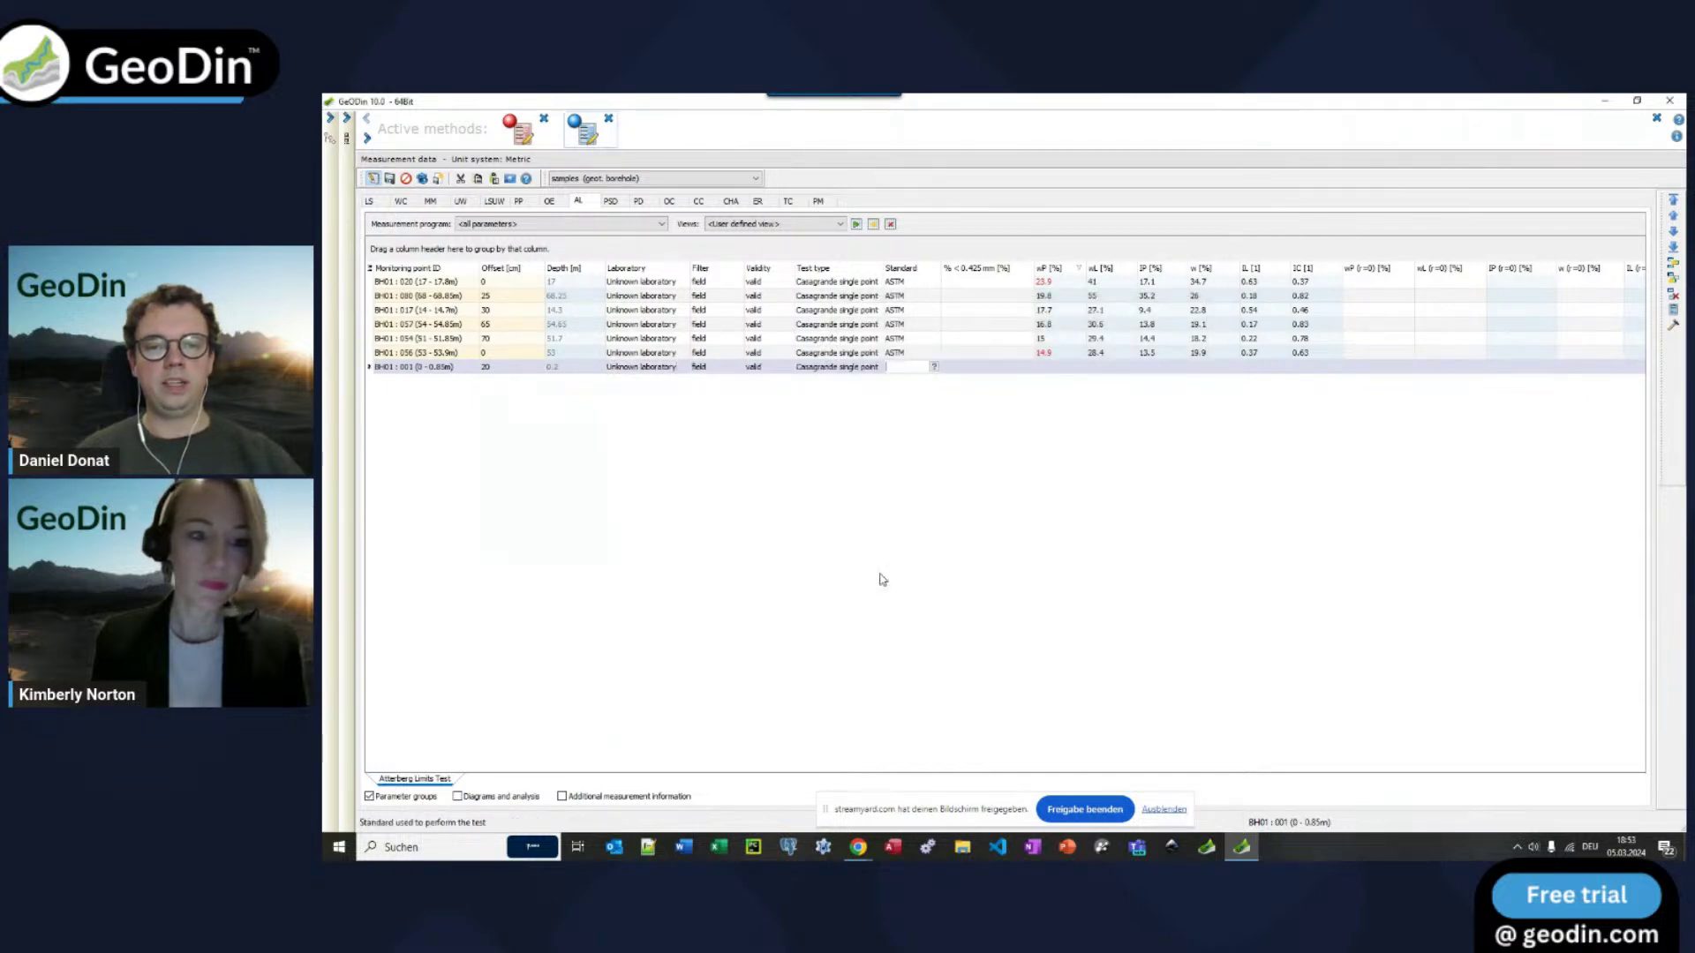
text(ASTM)
key(Tab)
key(Tab)
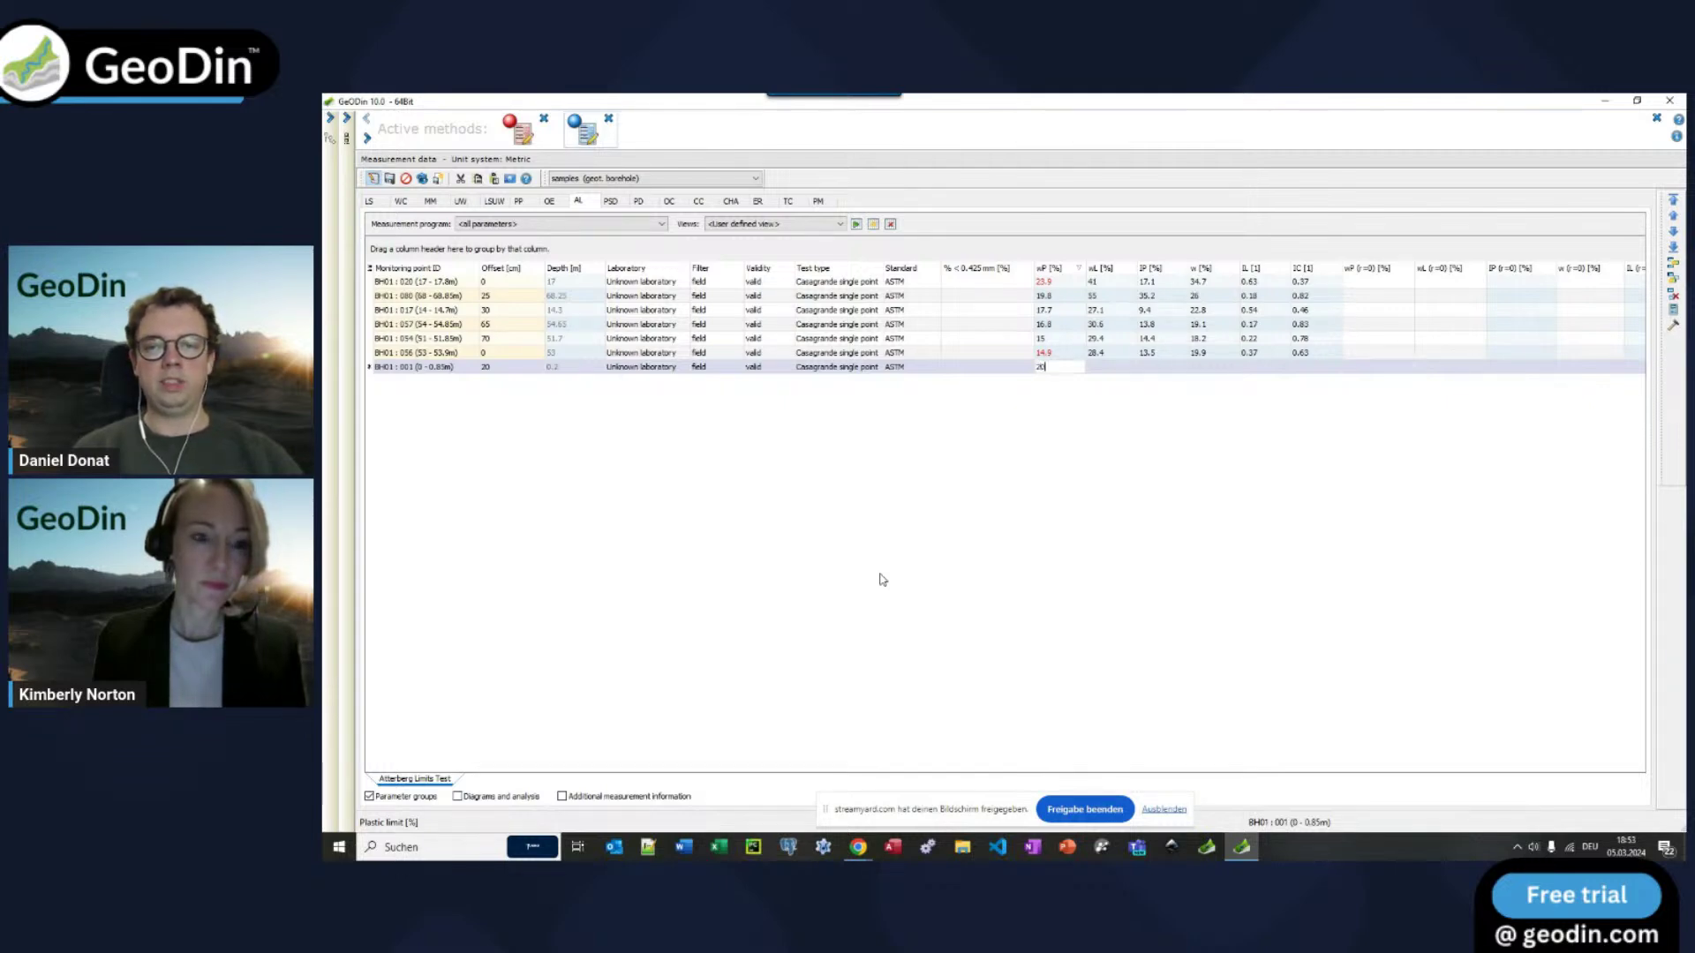
Step: Enter a plastic limit of 20 %, a liquid limit of 50 % and a water content of 20 % for sample BH01 : 001
key(Tab)
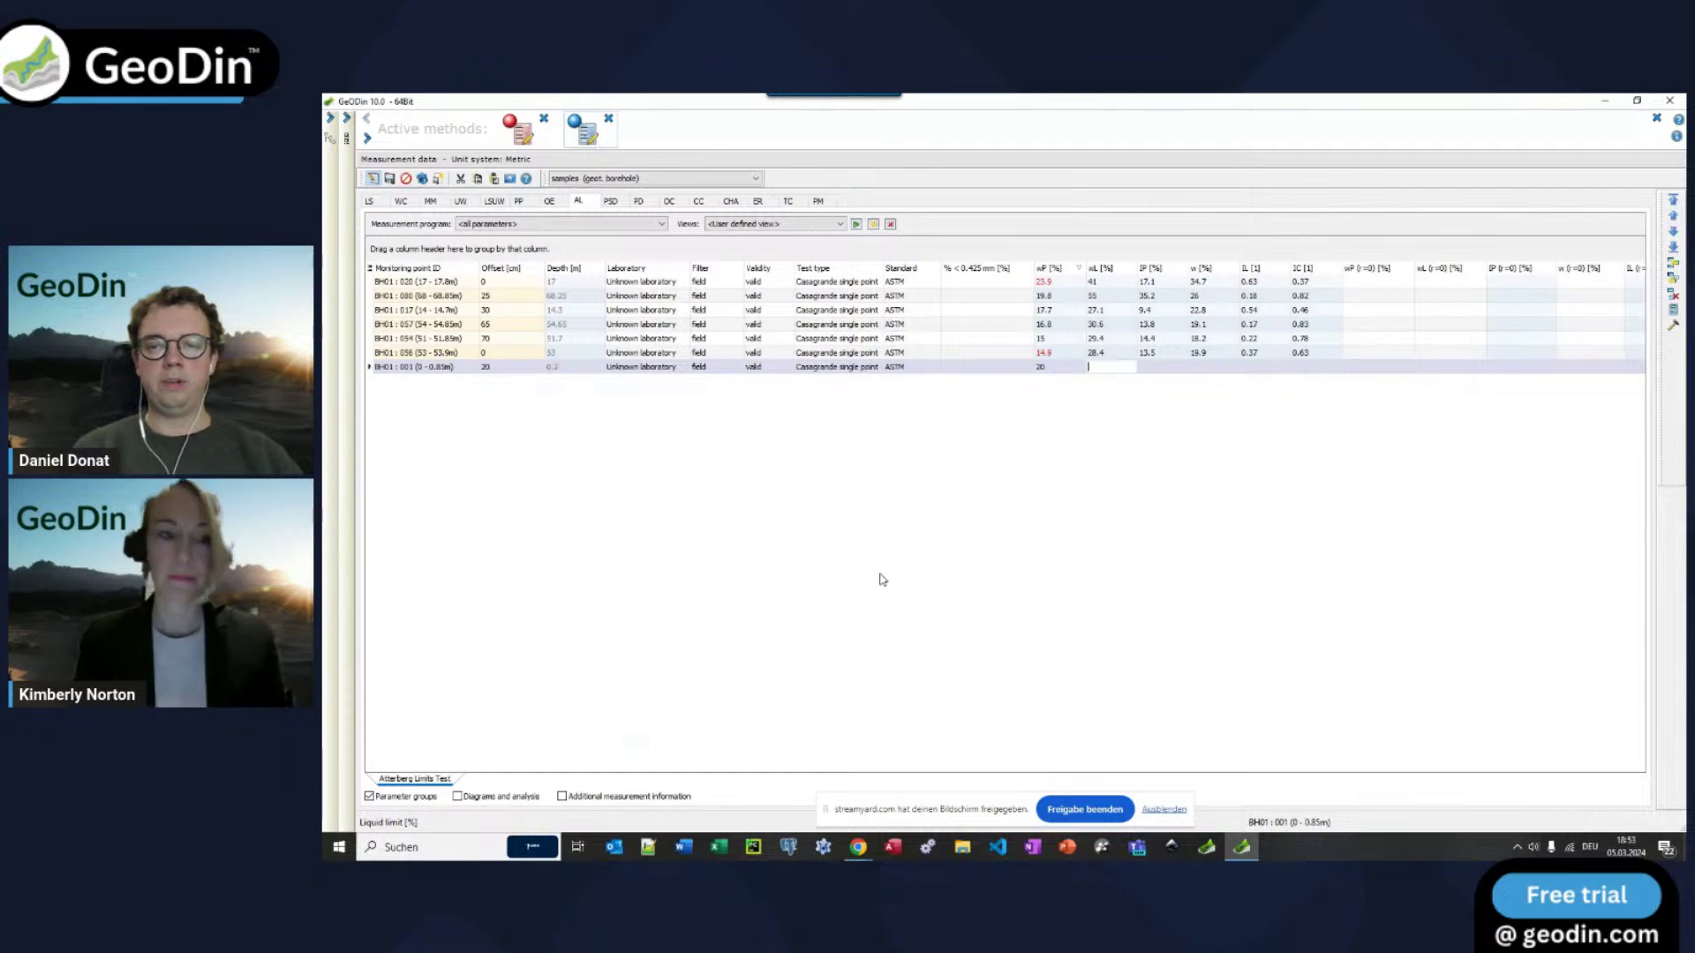
text(50)
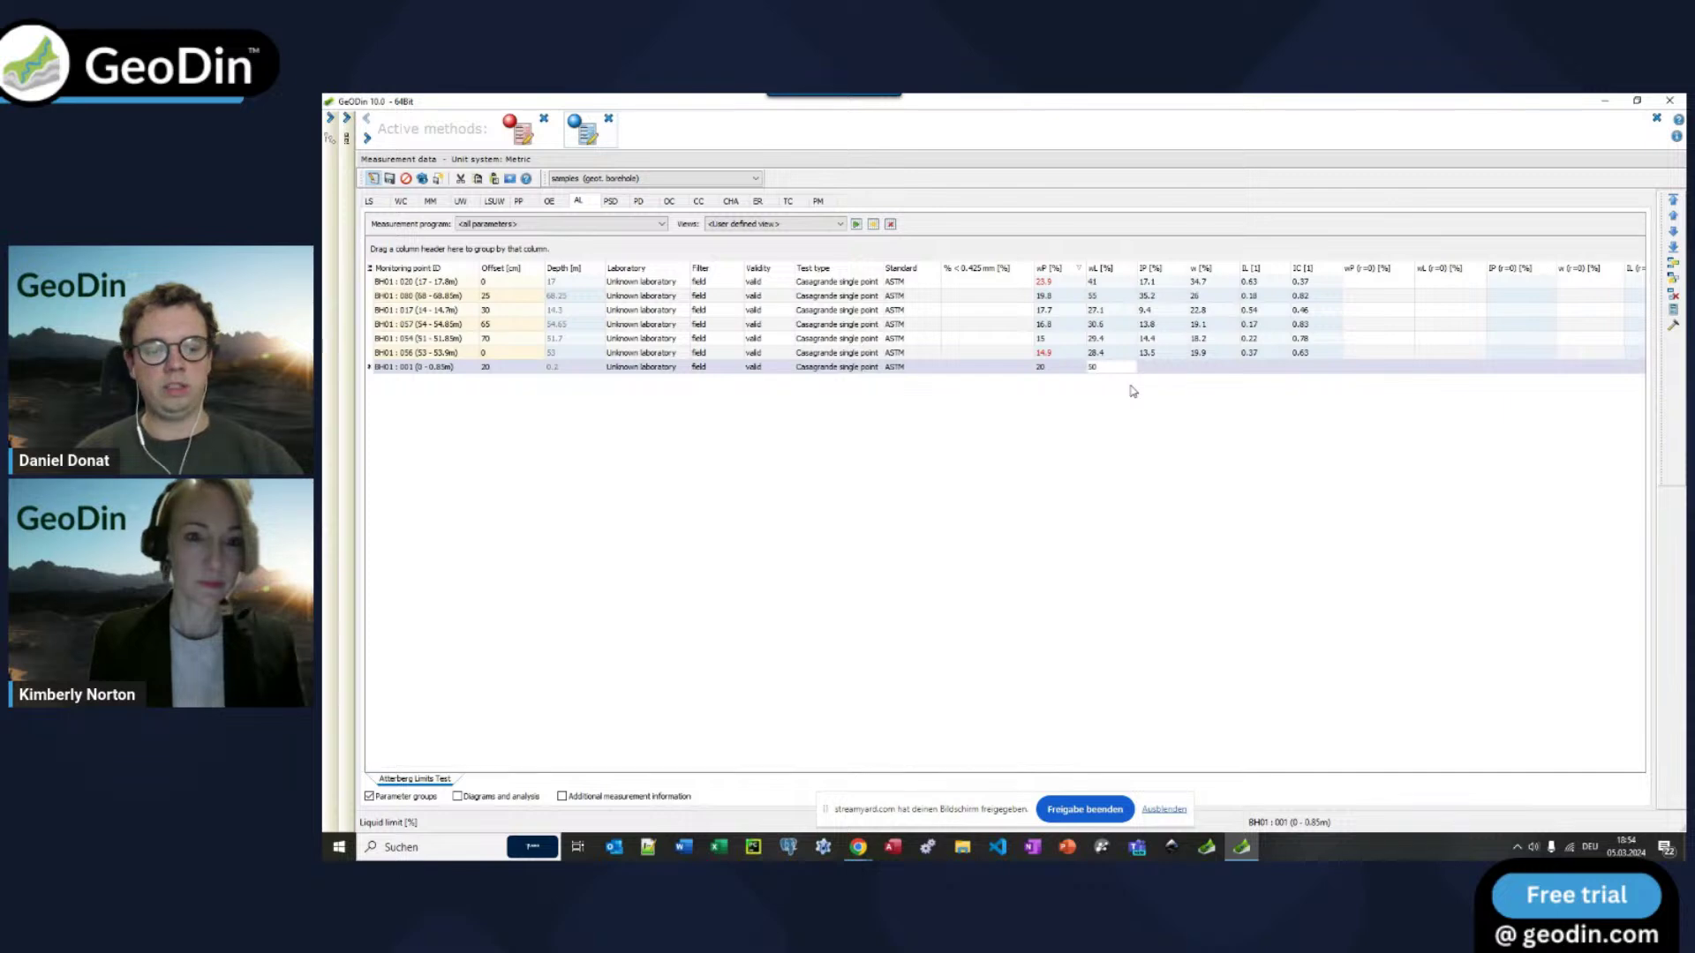
key(Tab)
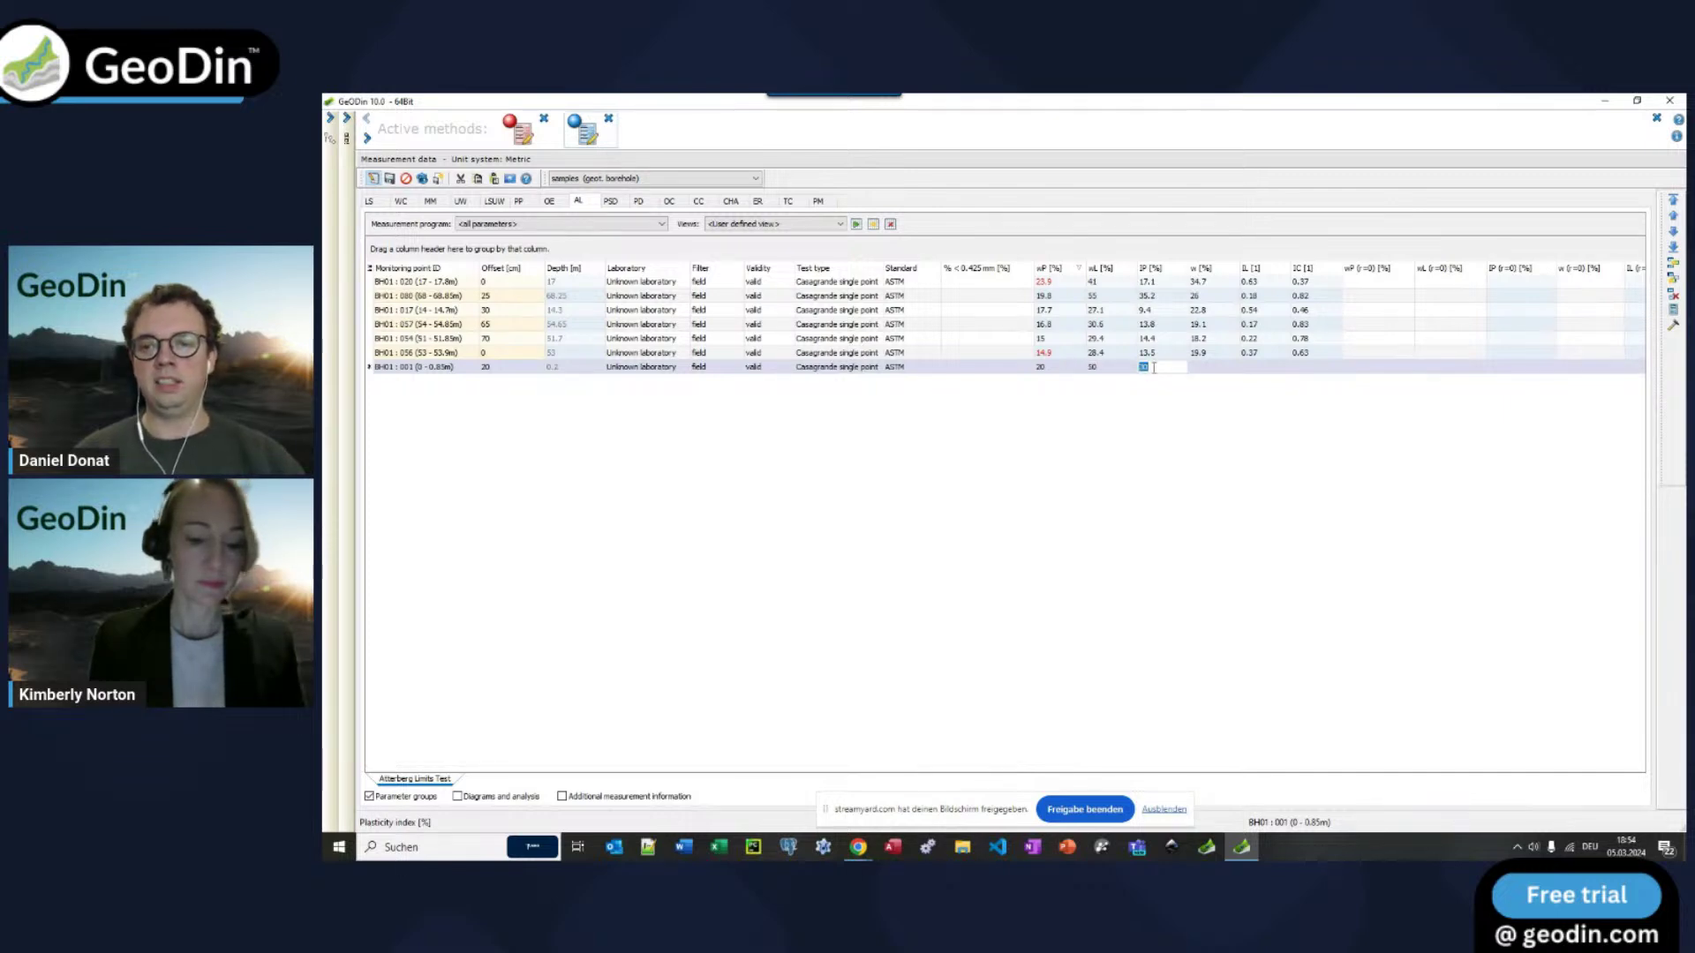
key(Tab)
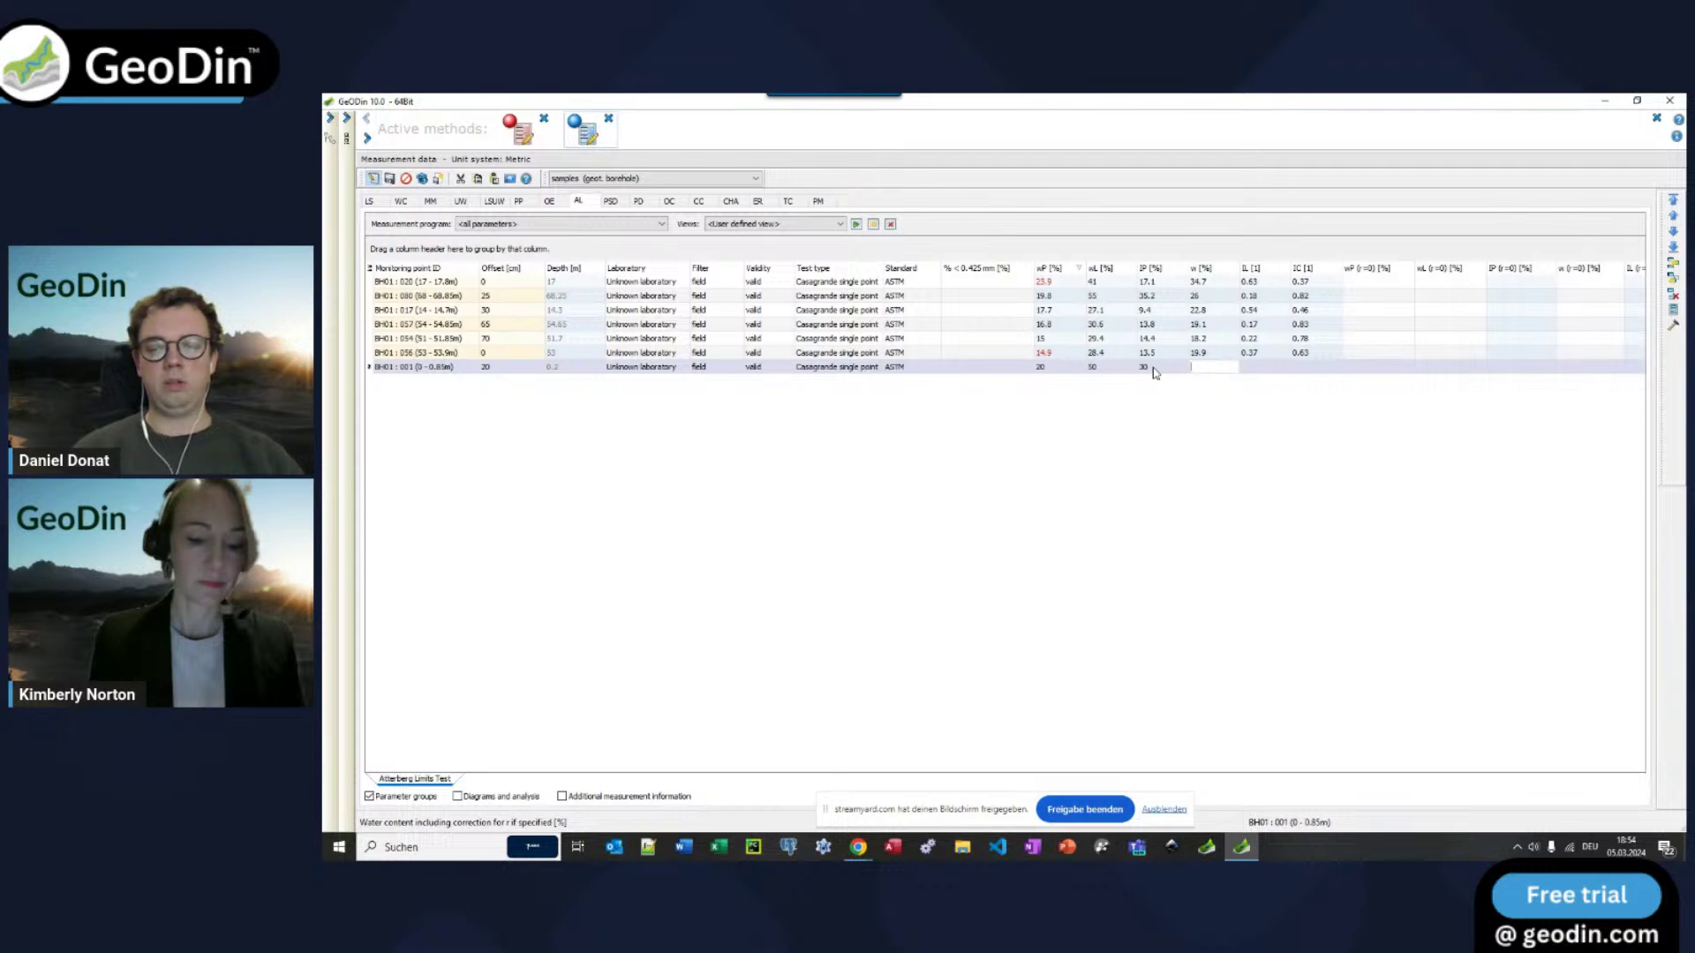
text(20)
key(Tab)
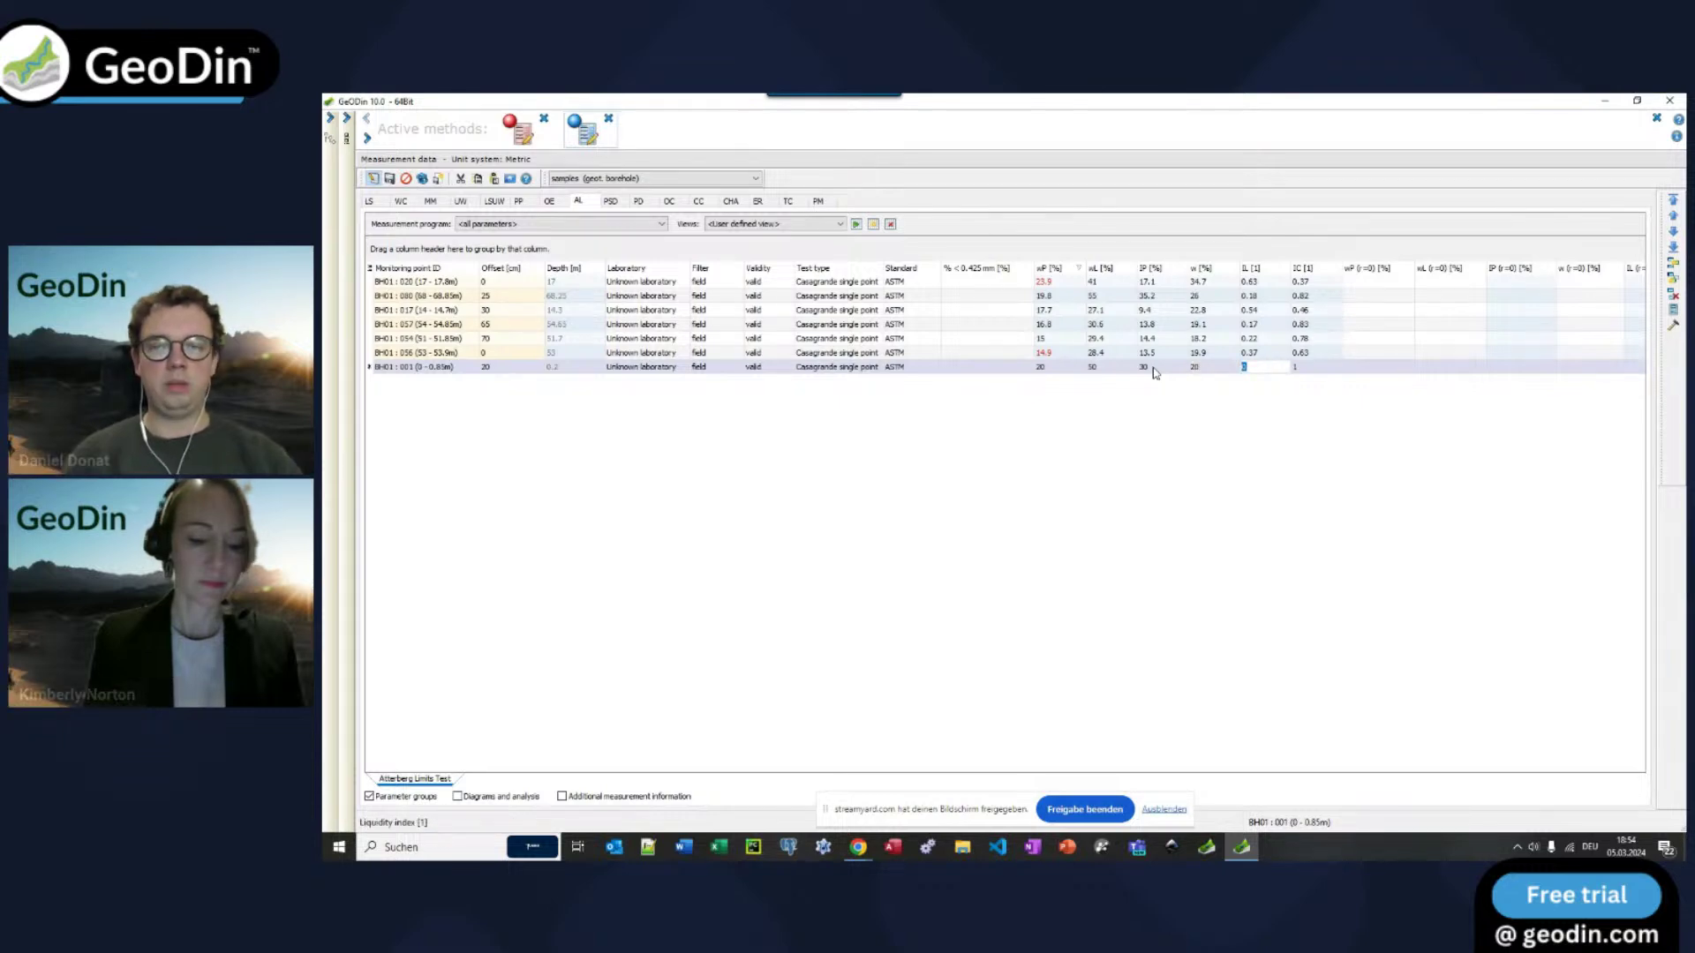
key(Tab)
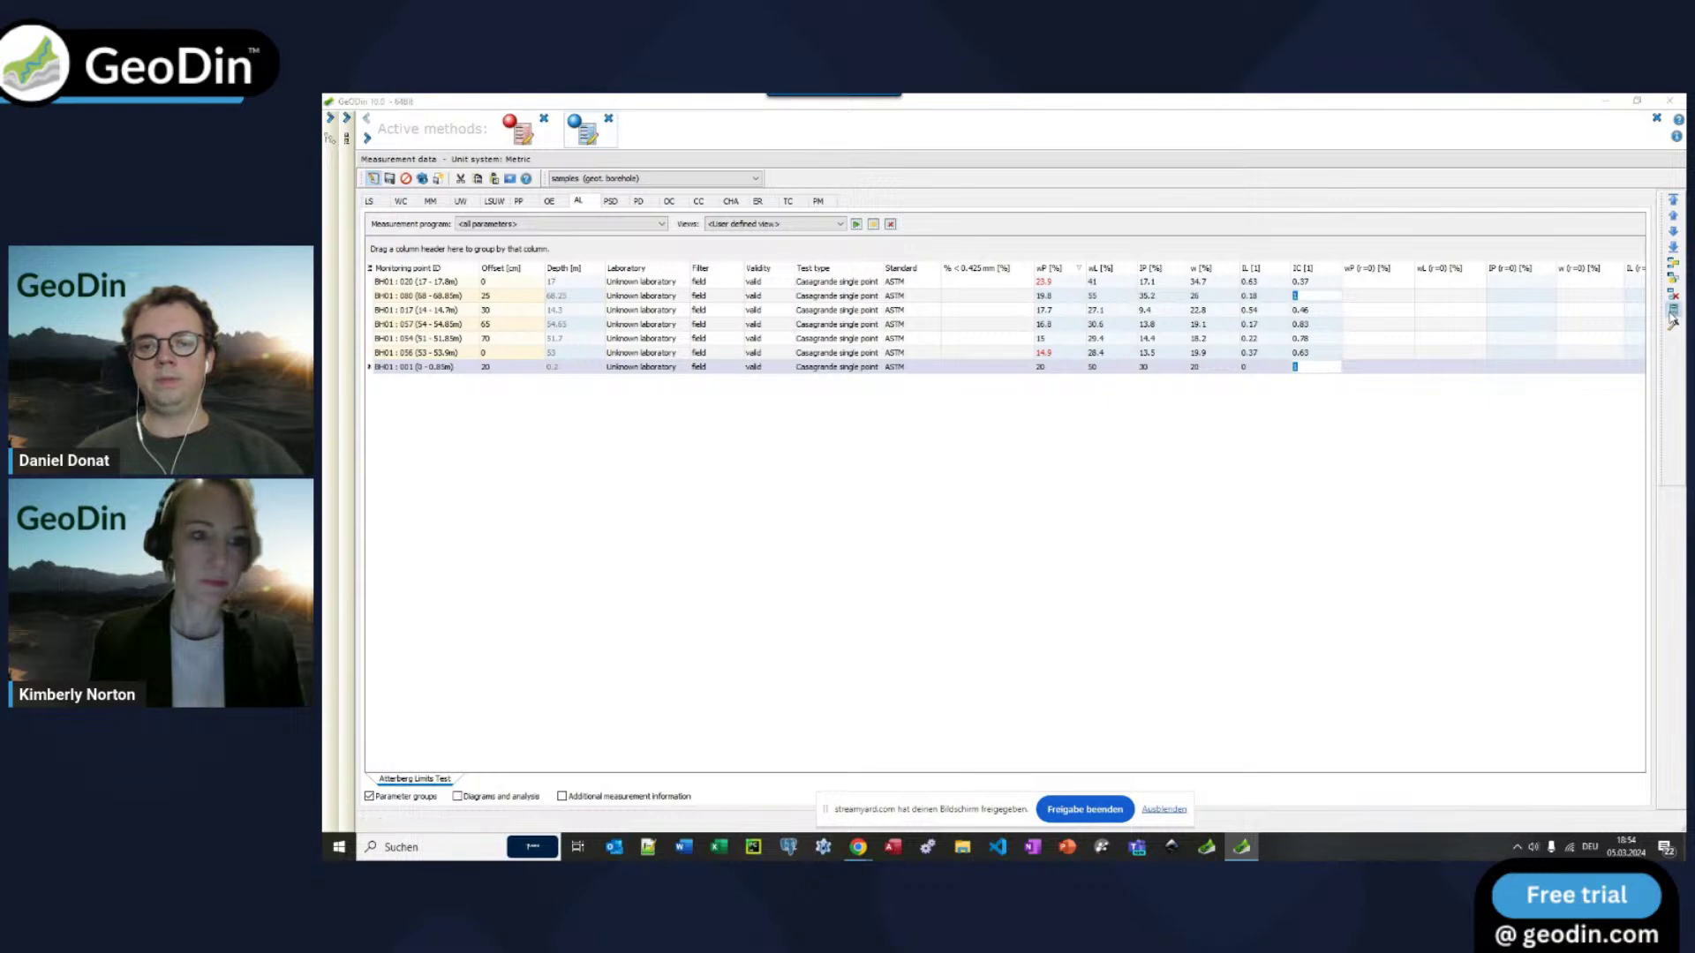
Step: Examine the calculation formulas available for the Atterberg limits tests and close them without calculating
click(1671, 319)
scroll(922, 407, down, 3)
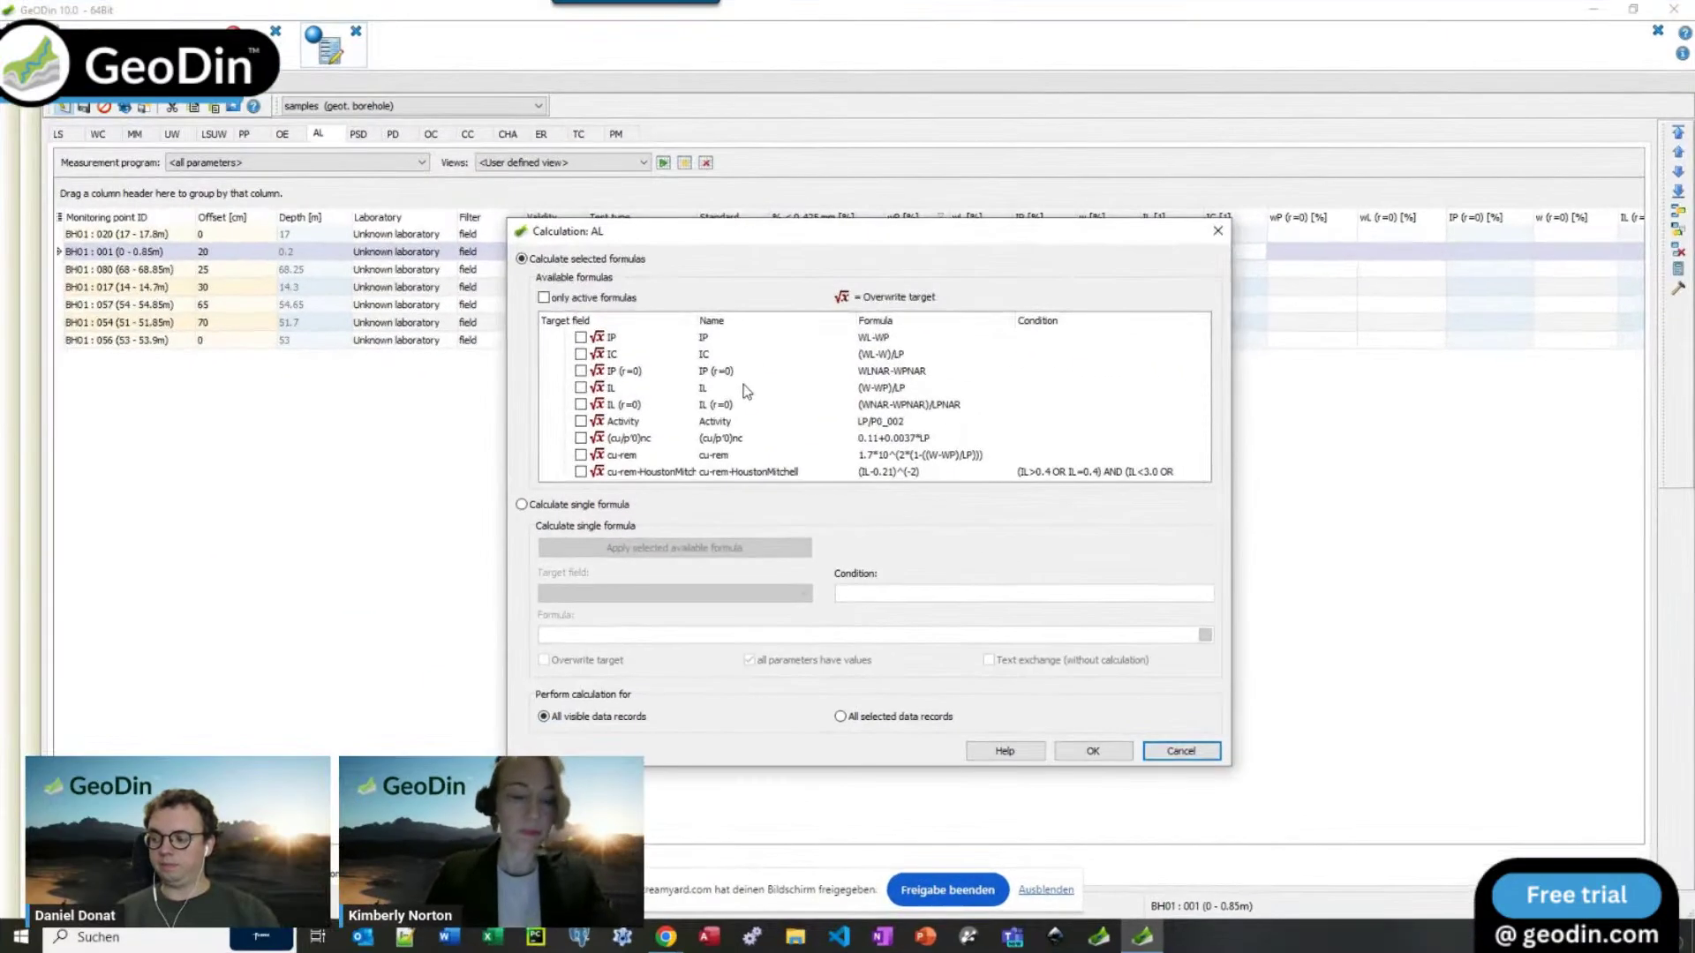
scroll(793, 396, up, 5)
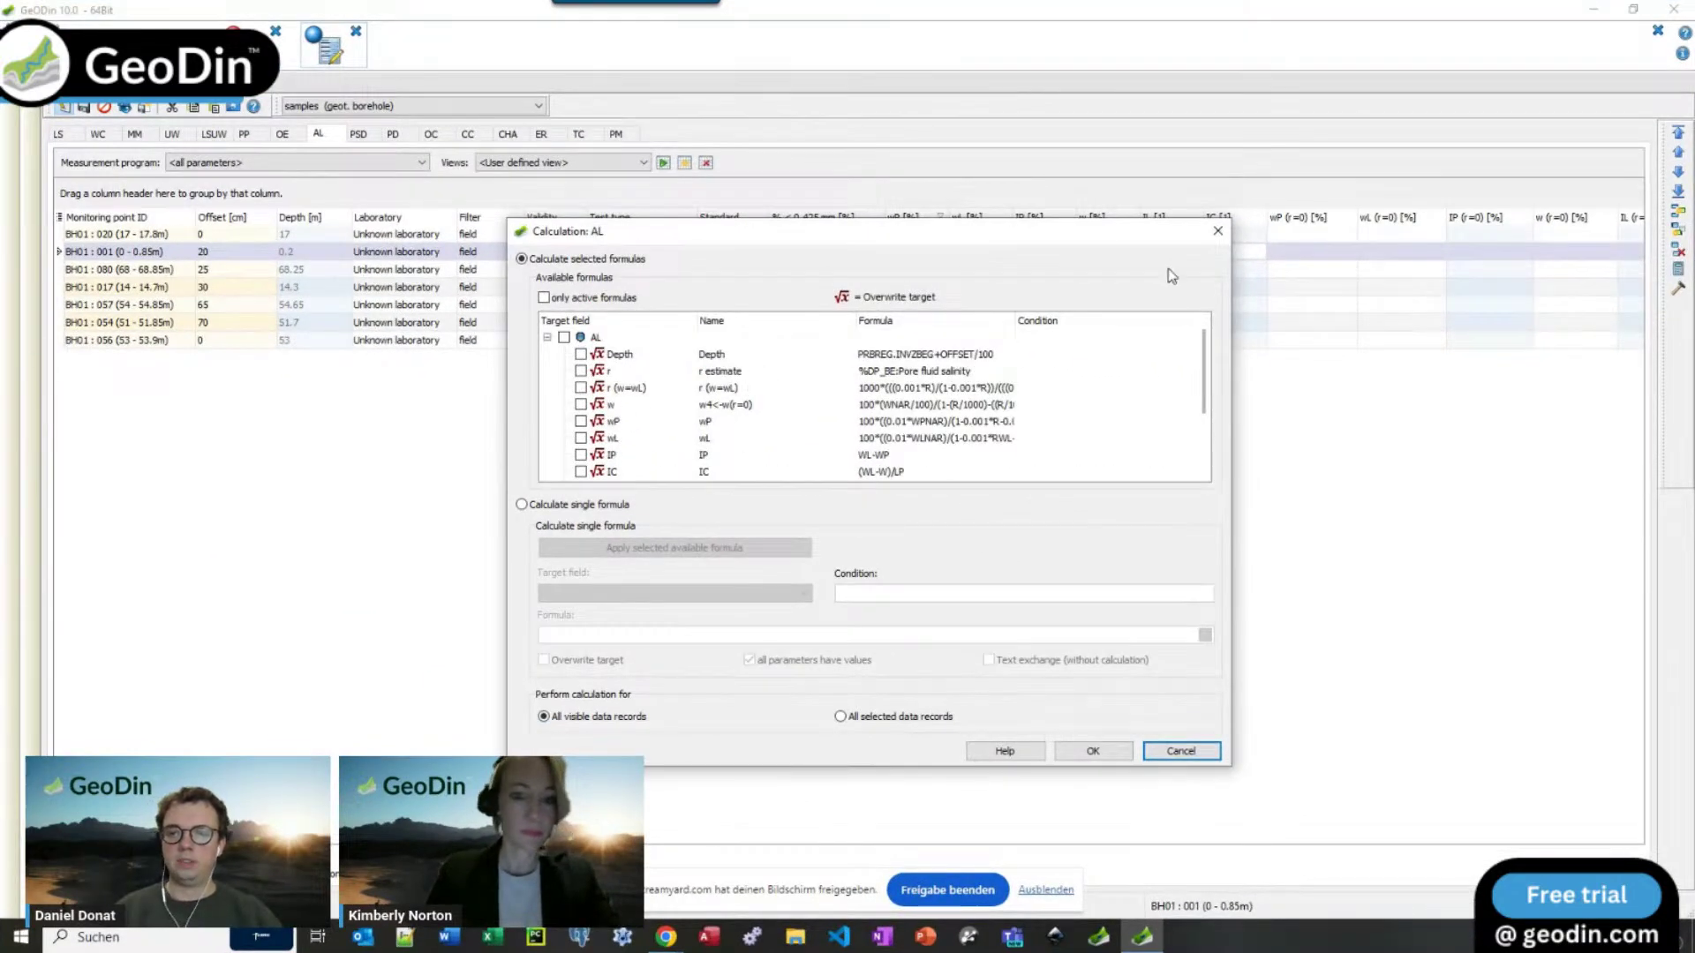
click(1217, 230)
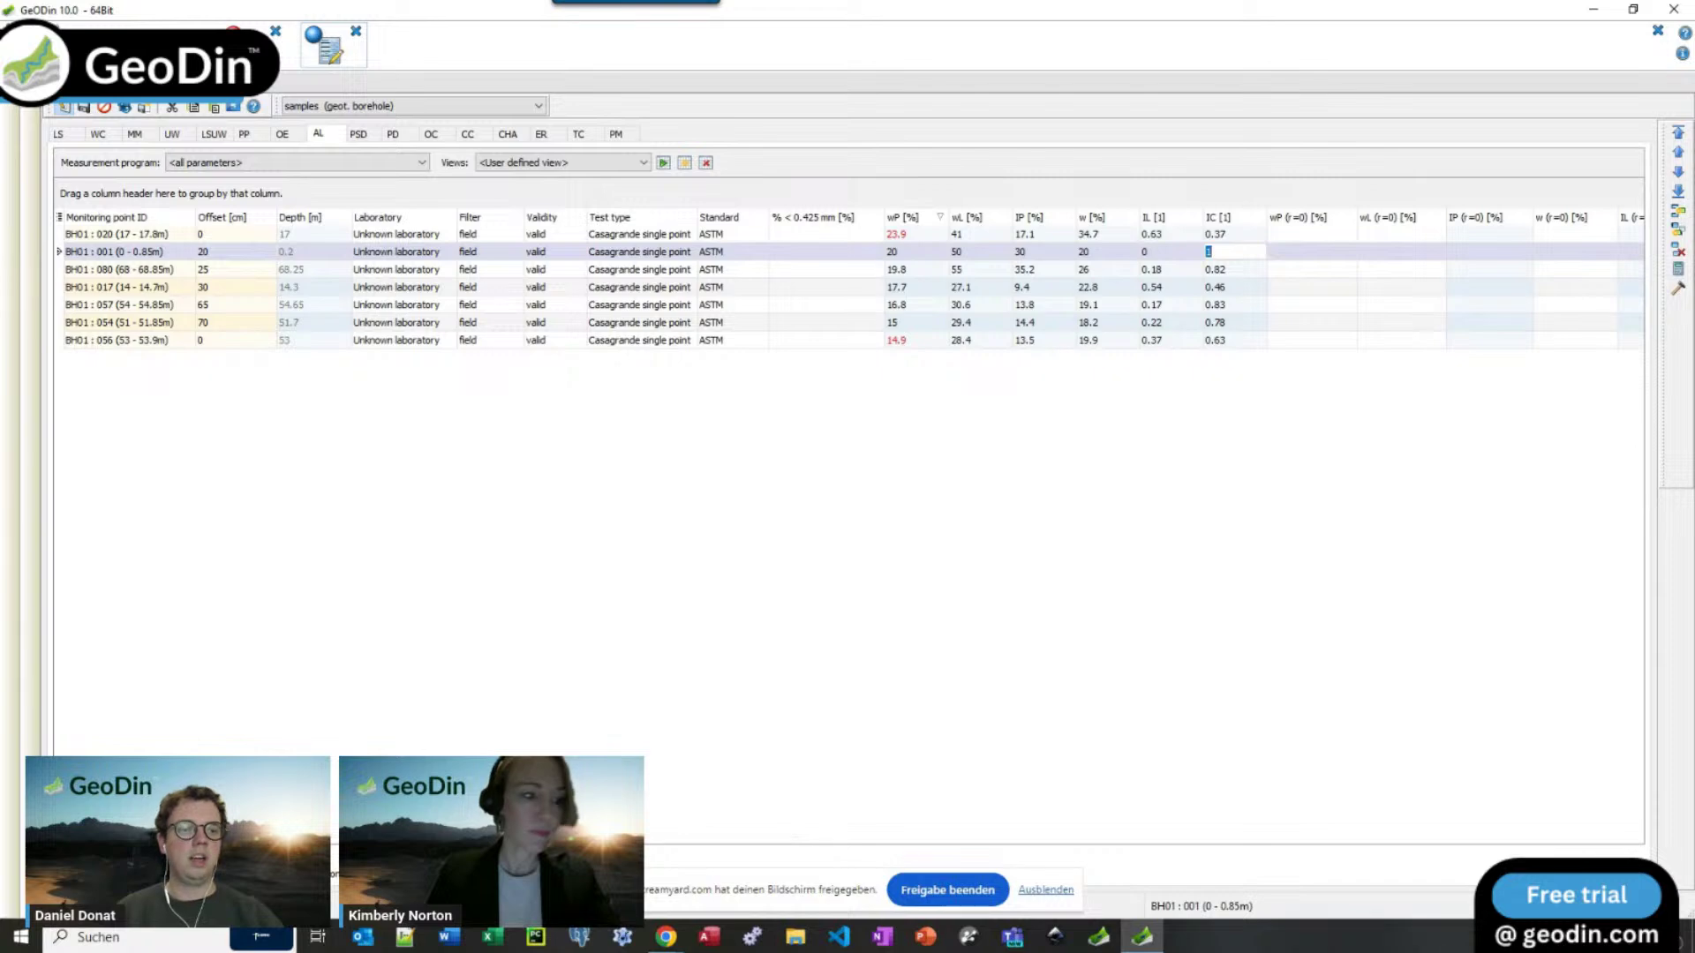
Step: View BH01's water content tests, then close both active methods
click(99, 135)
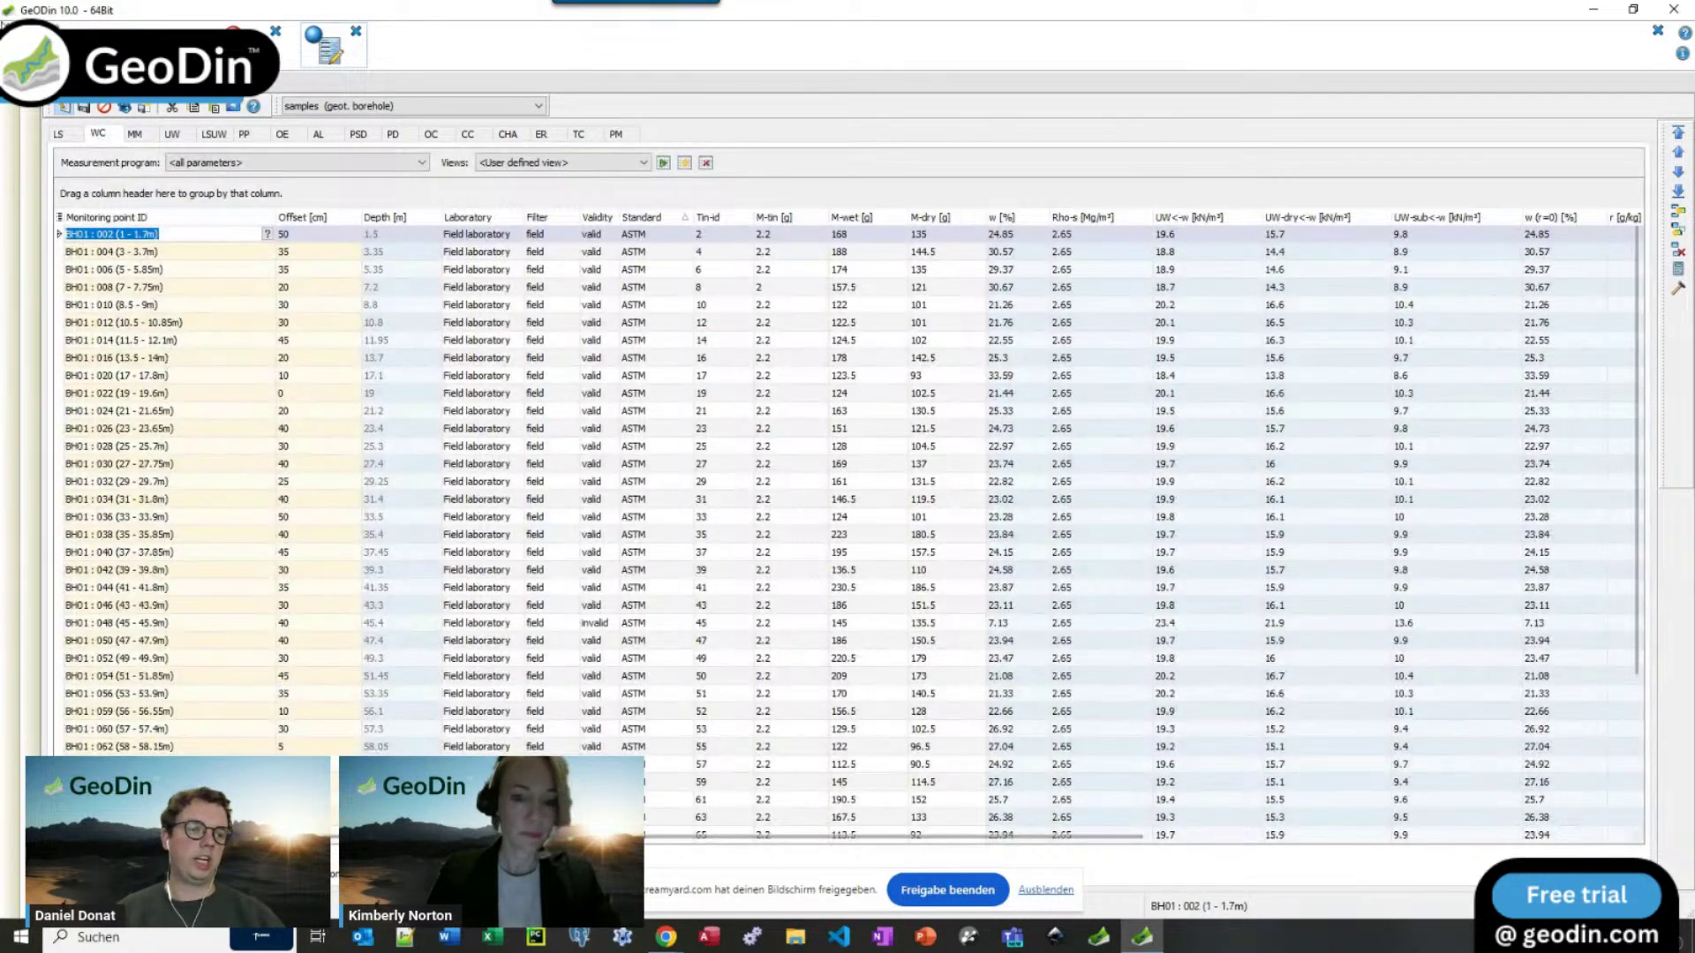
click(8, 30)
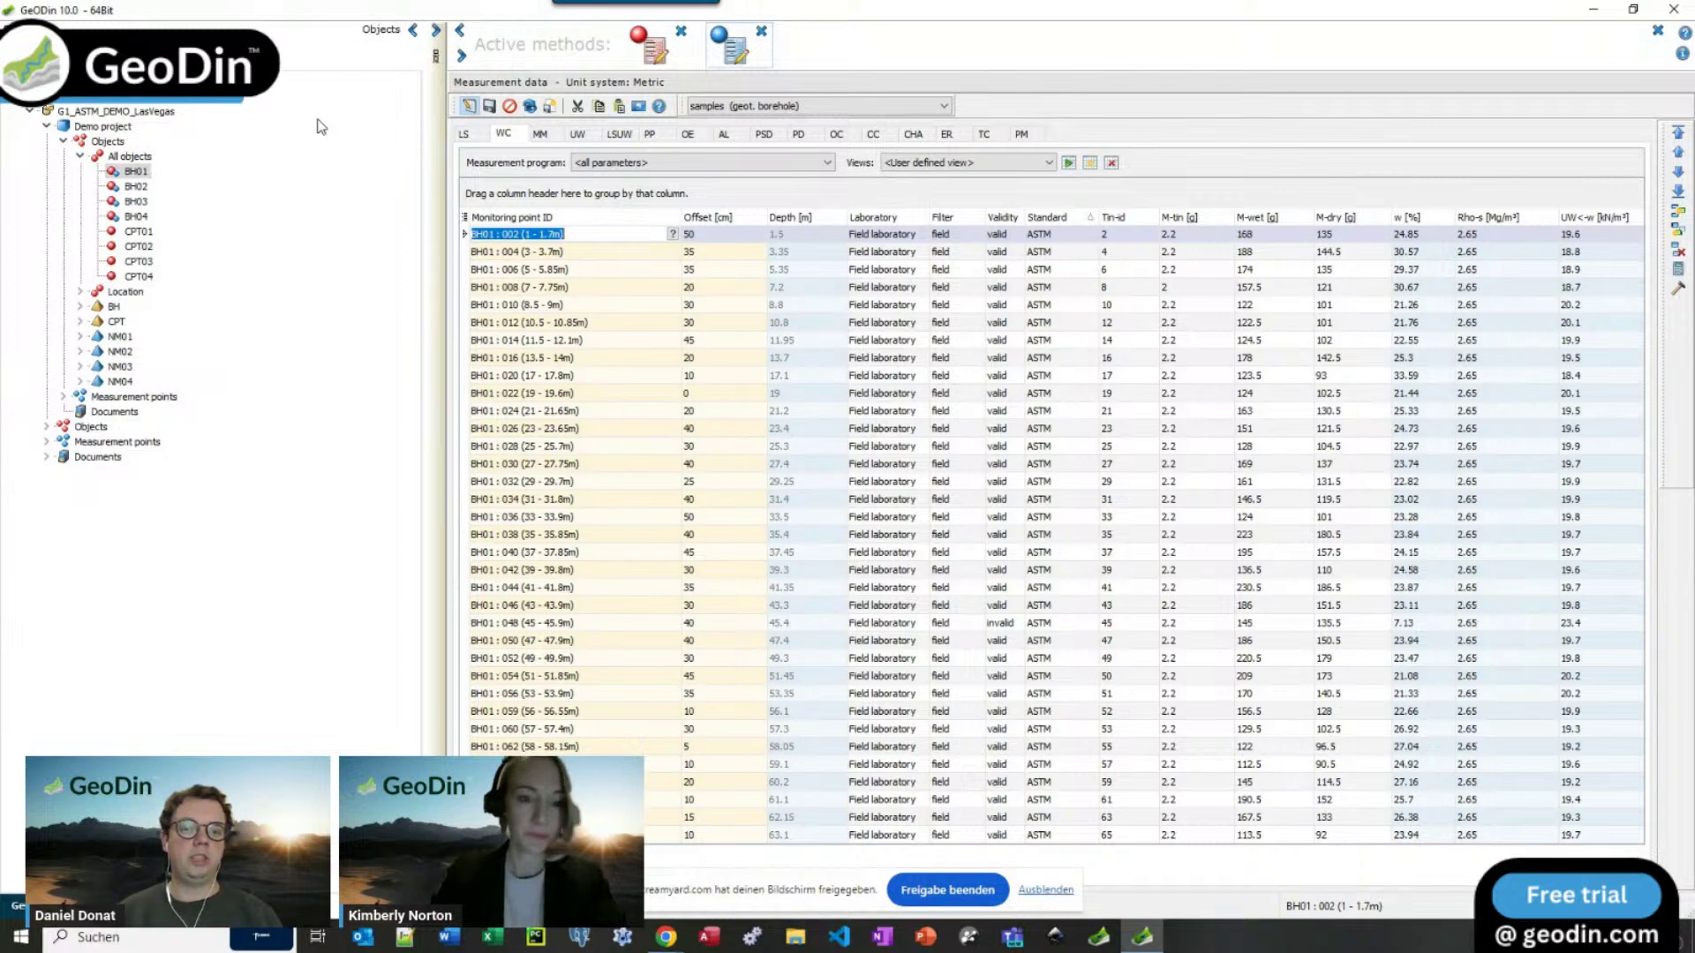
click(435, 30)
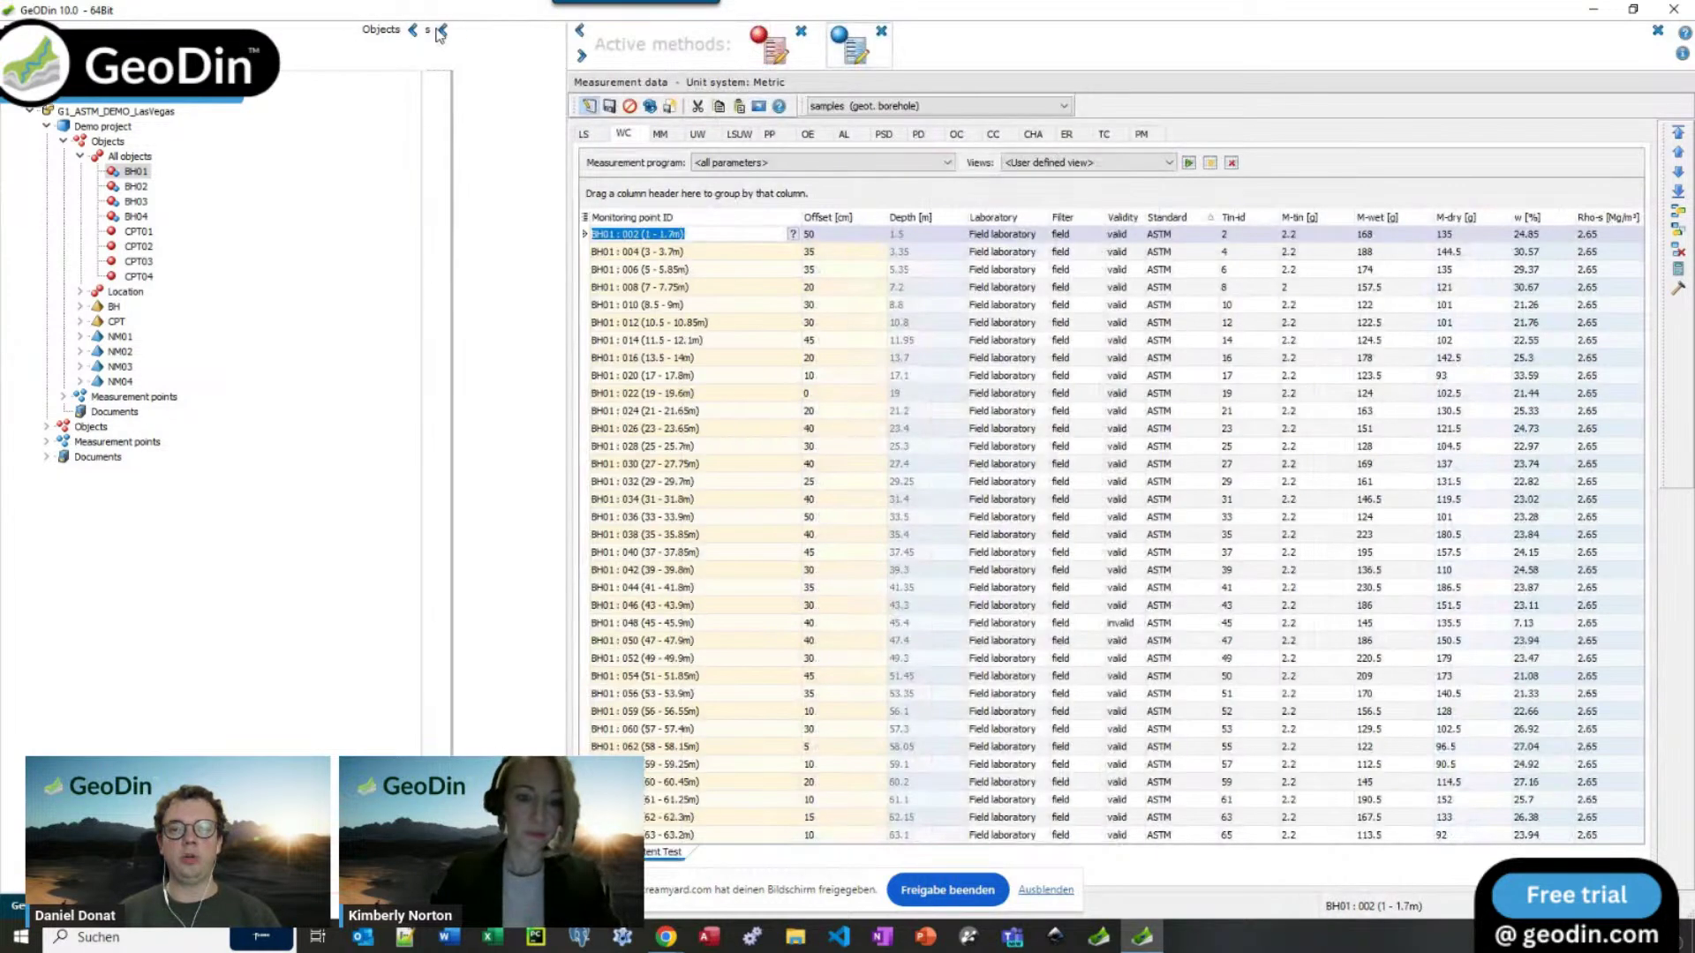
click(801, 33)
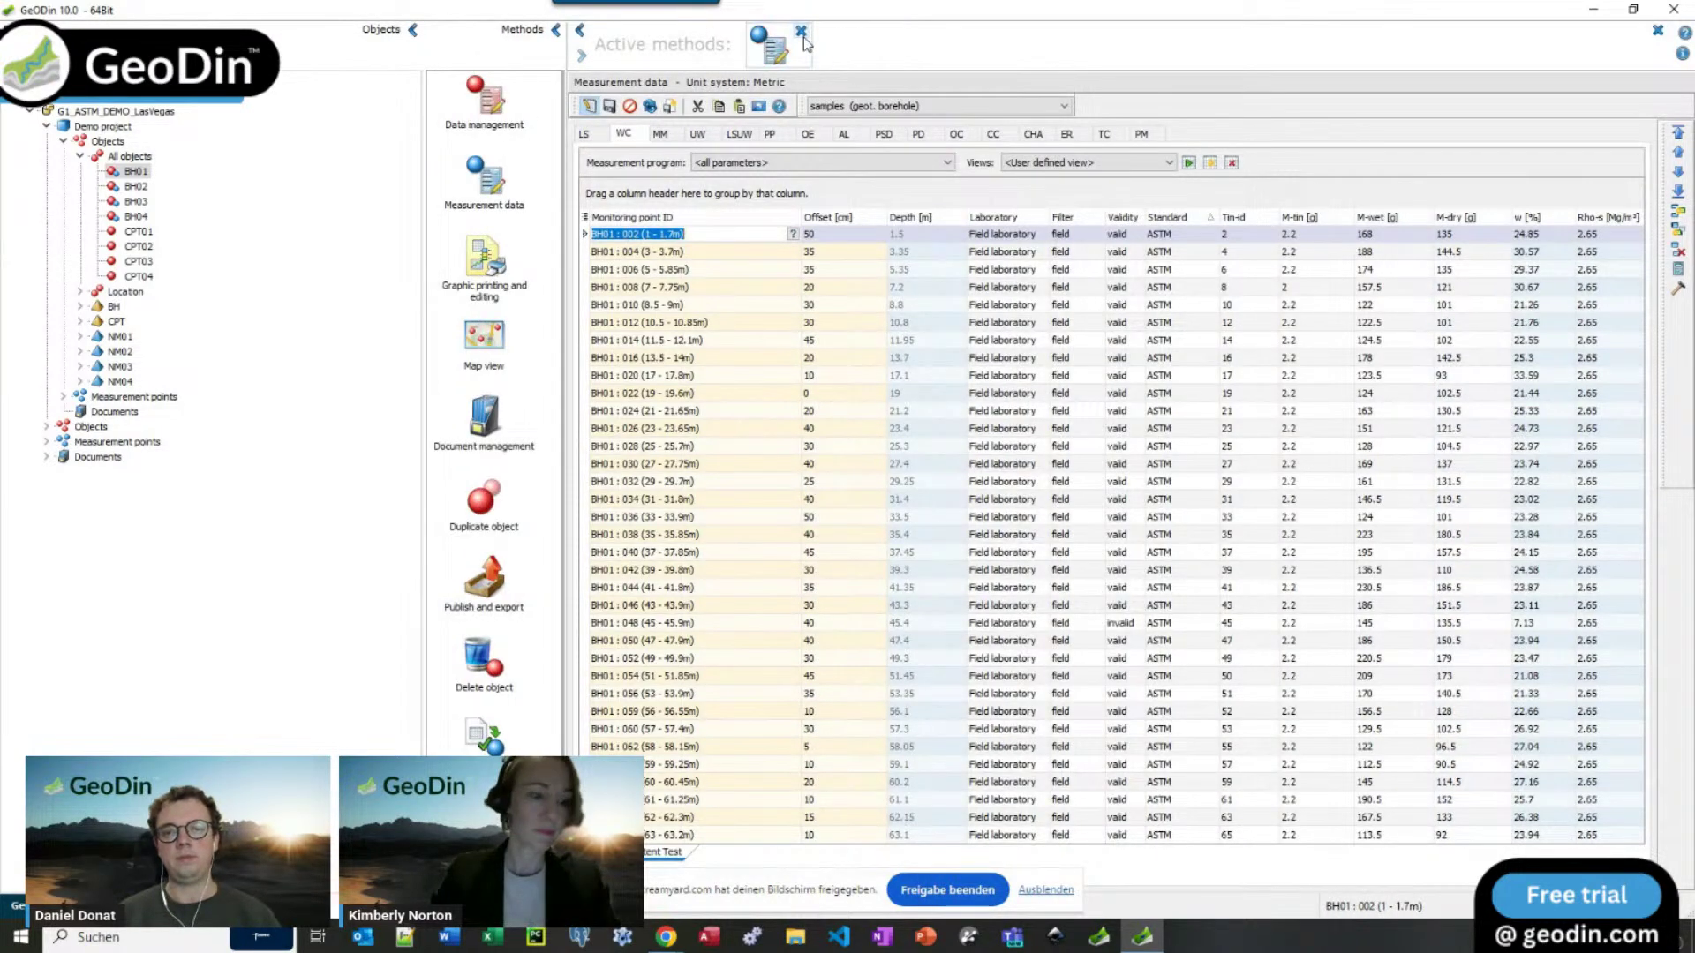
click(801, 33)
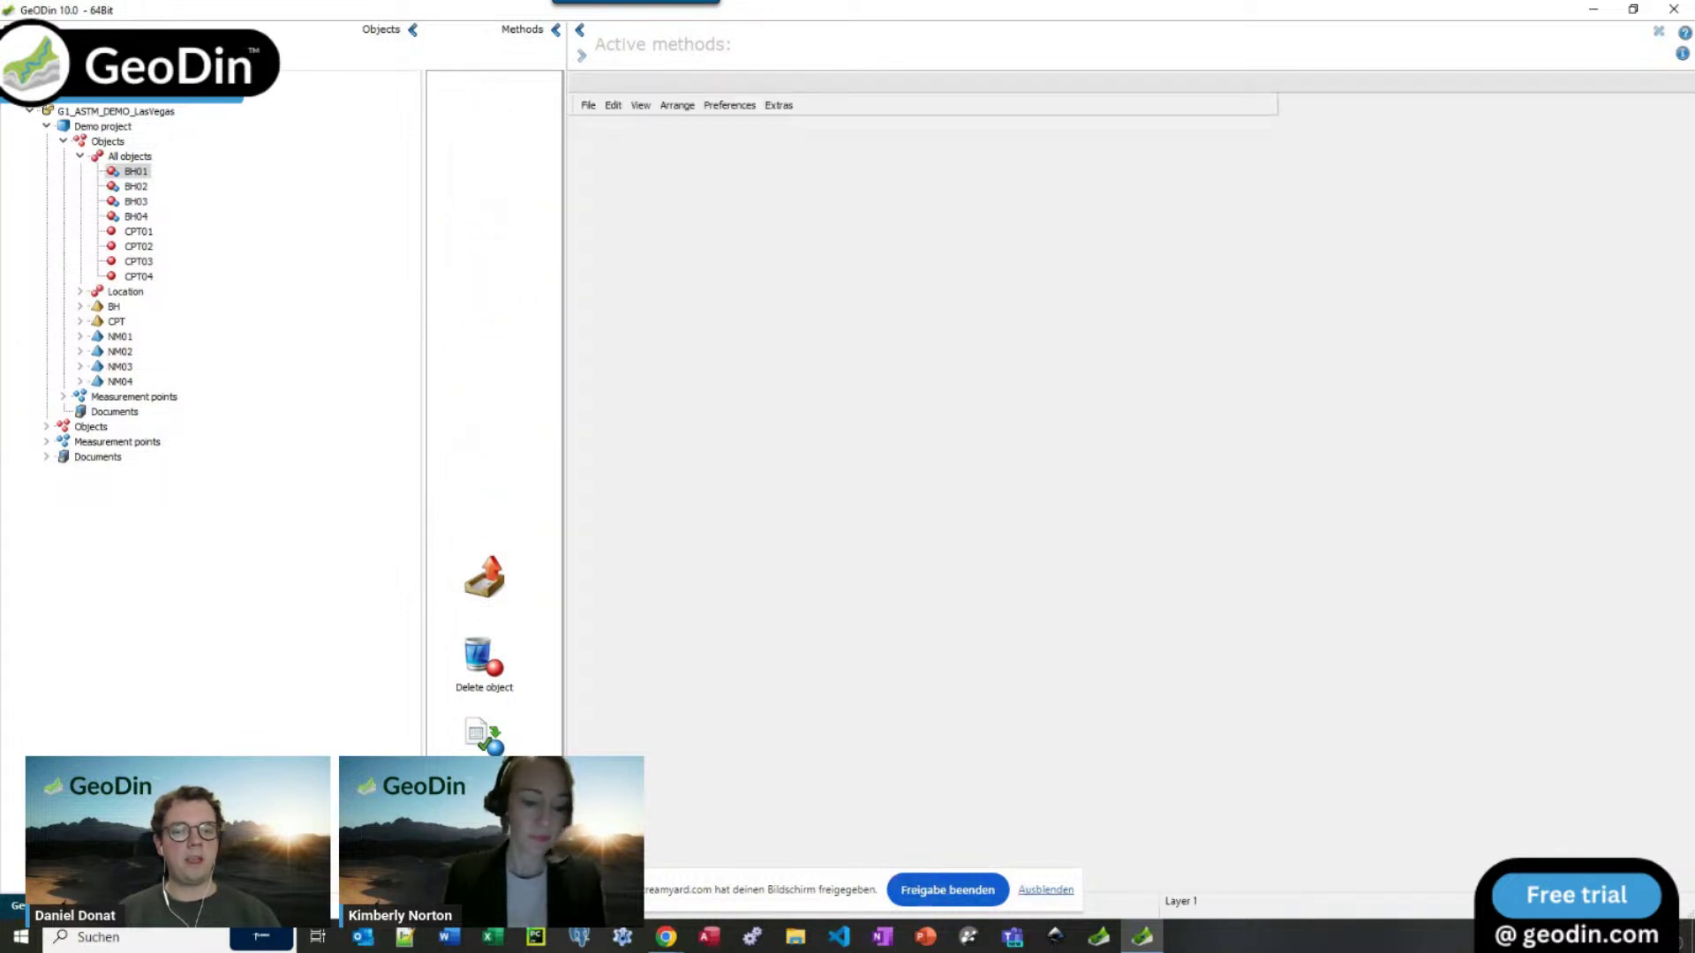
Step: Open graphic printing and editing for BH01 and view its log in the Geotech Soil Log (A3P) - Metric layout
click(484, 264)
scroll(791, 220, up, 2)
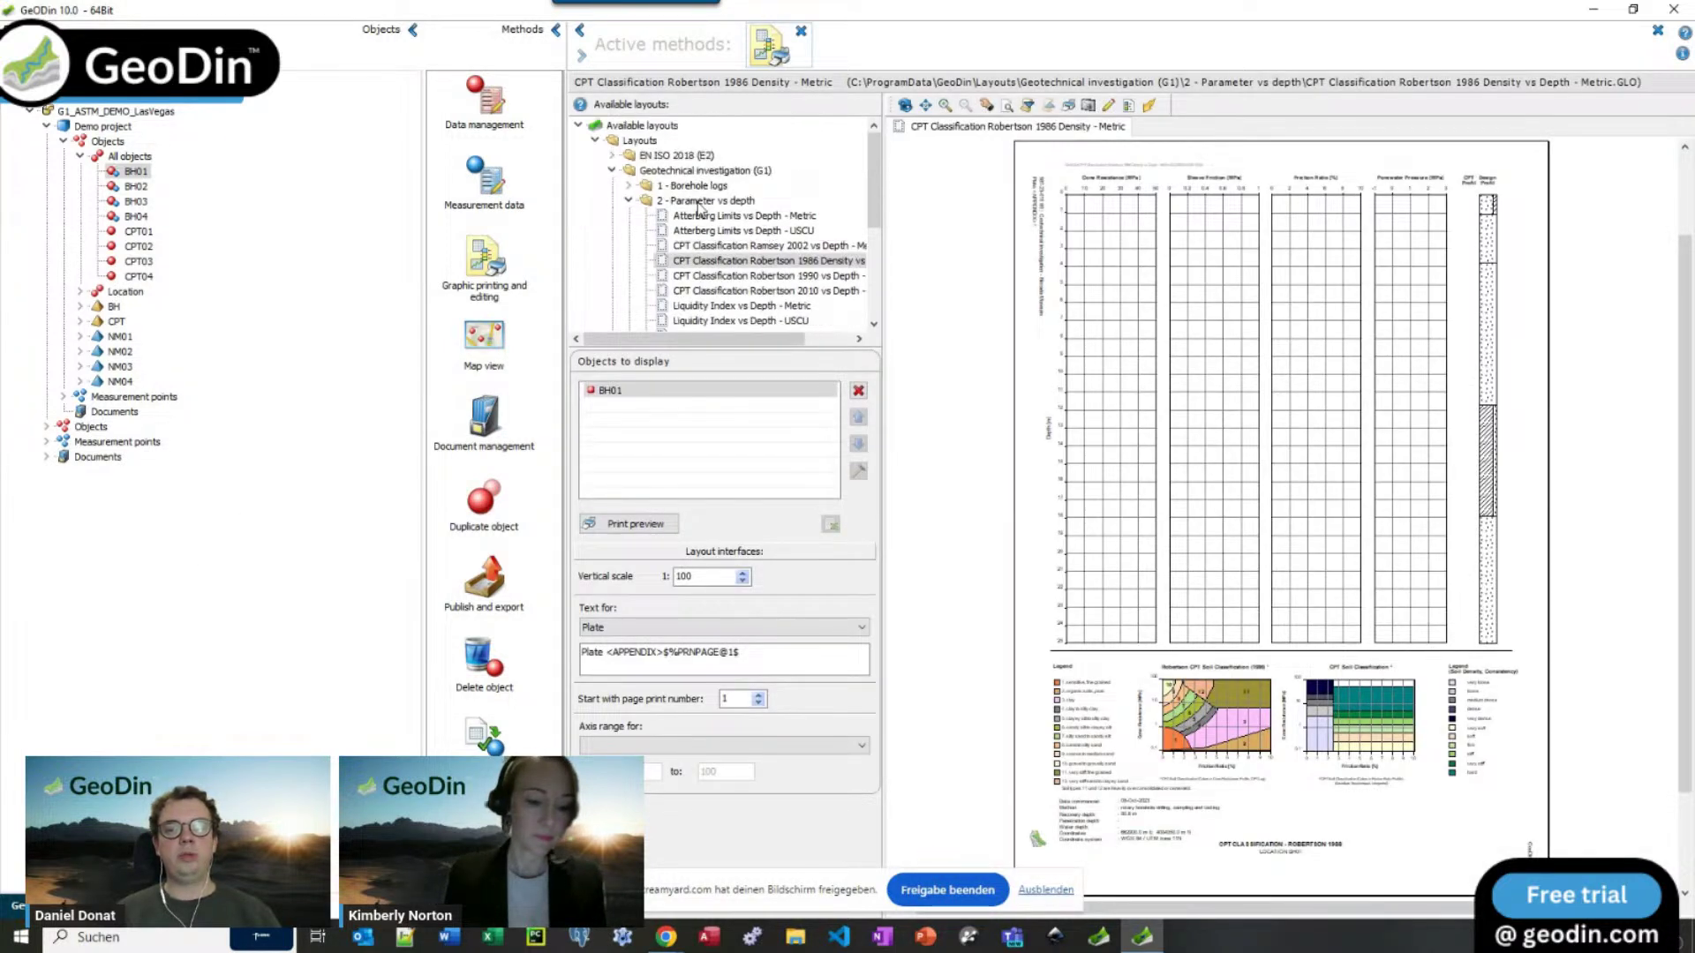
click(628, 185)
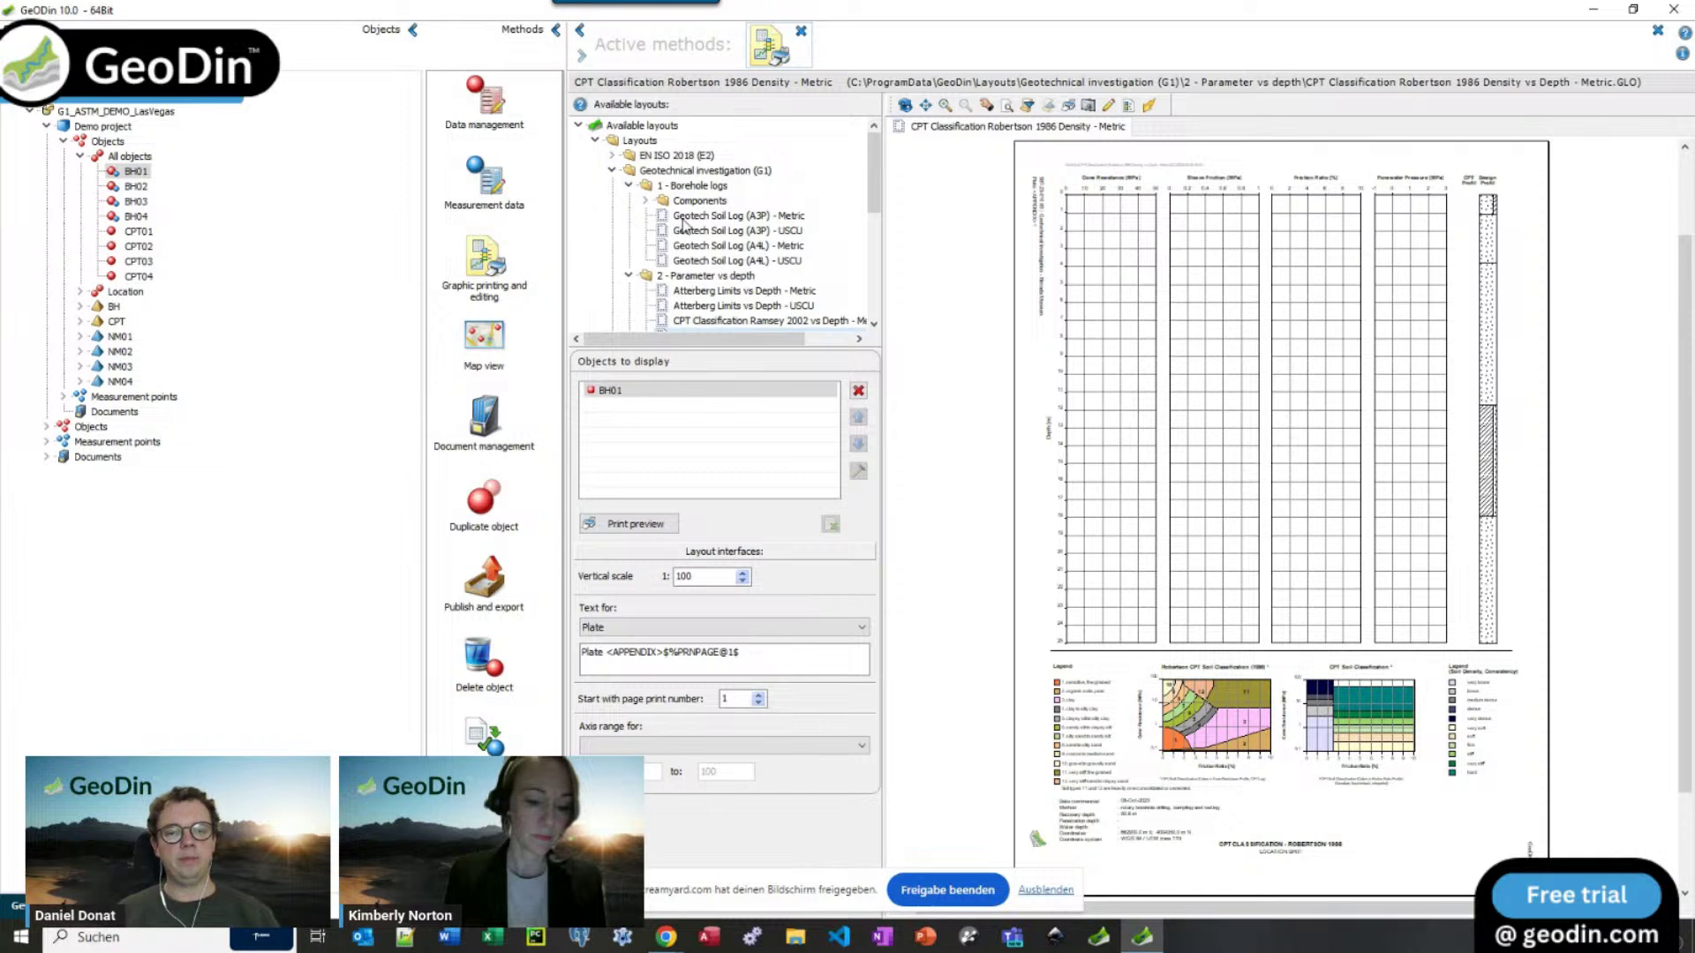
click(685, 217)
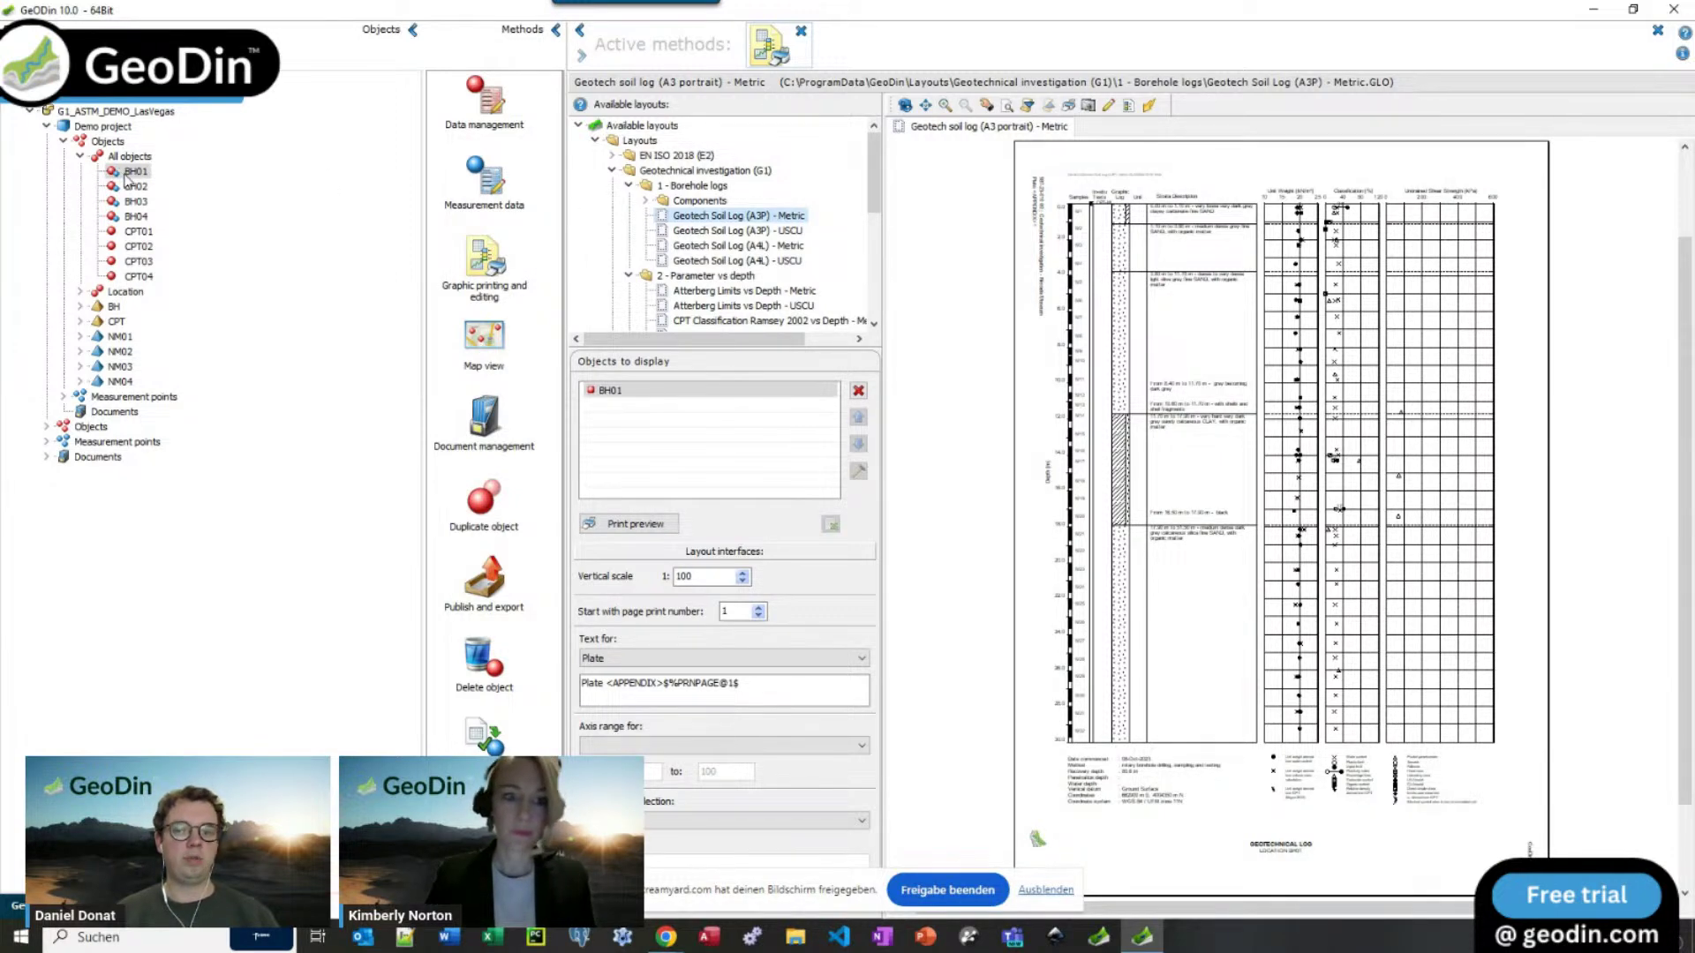
click(945, 105)
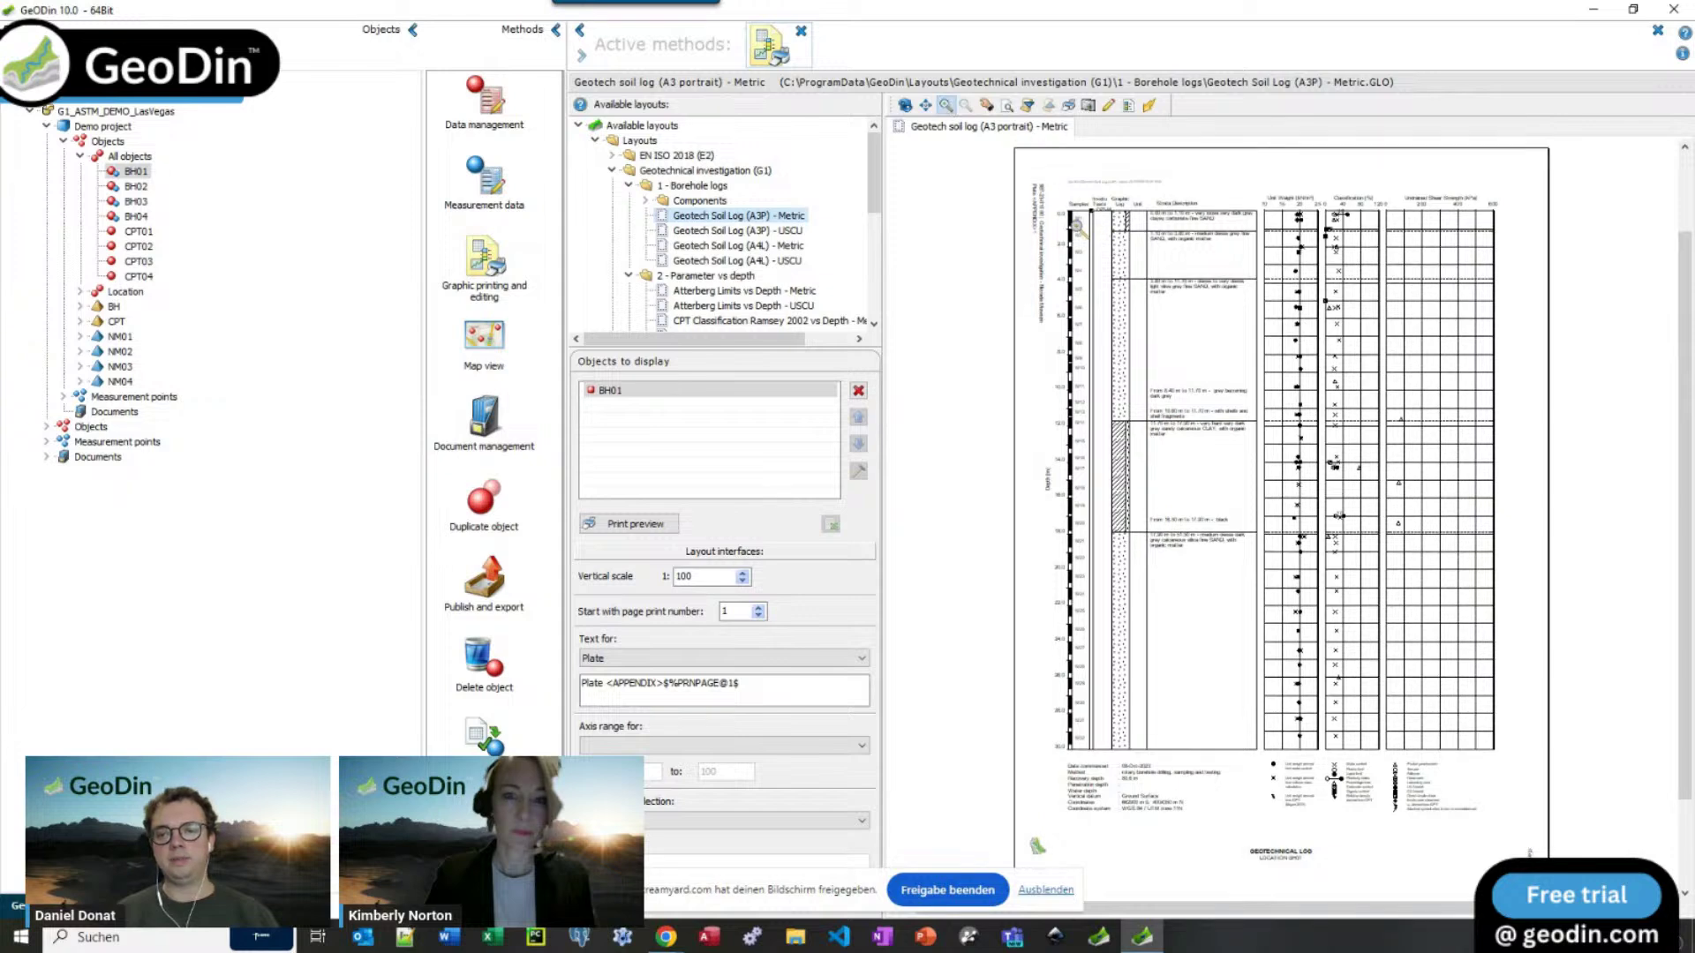
click(1533, 424)
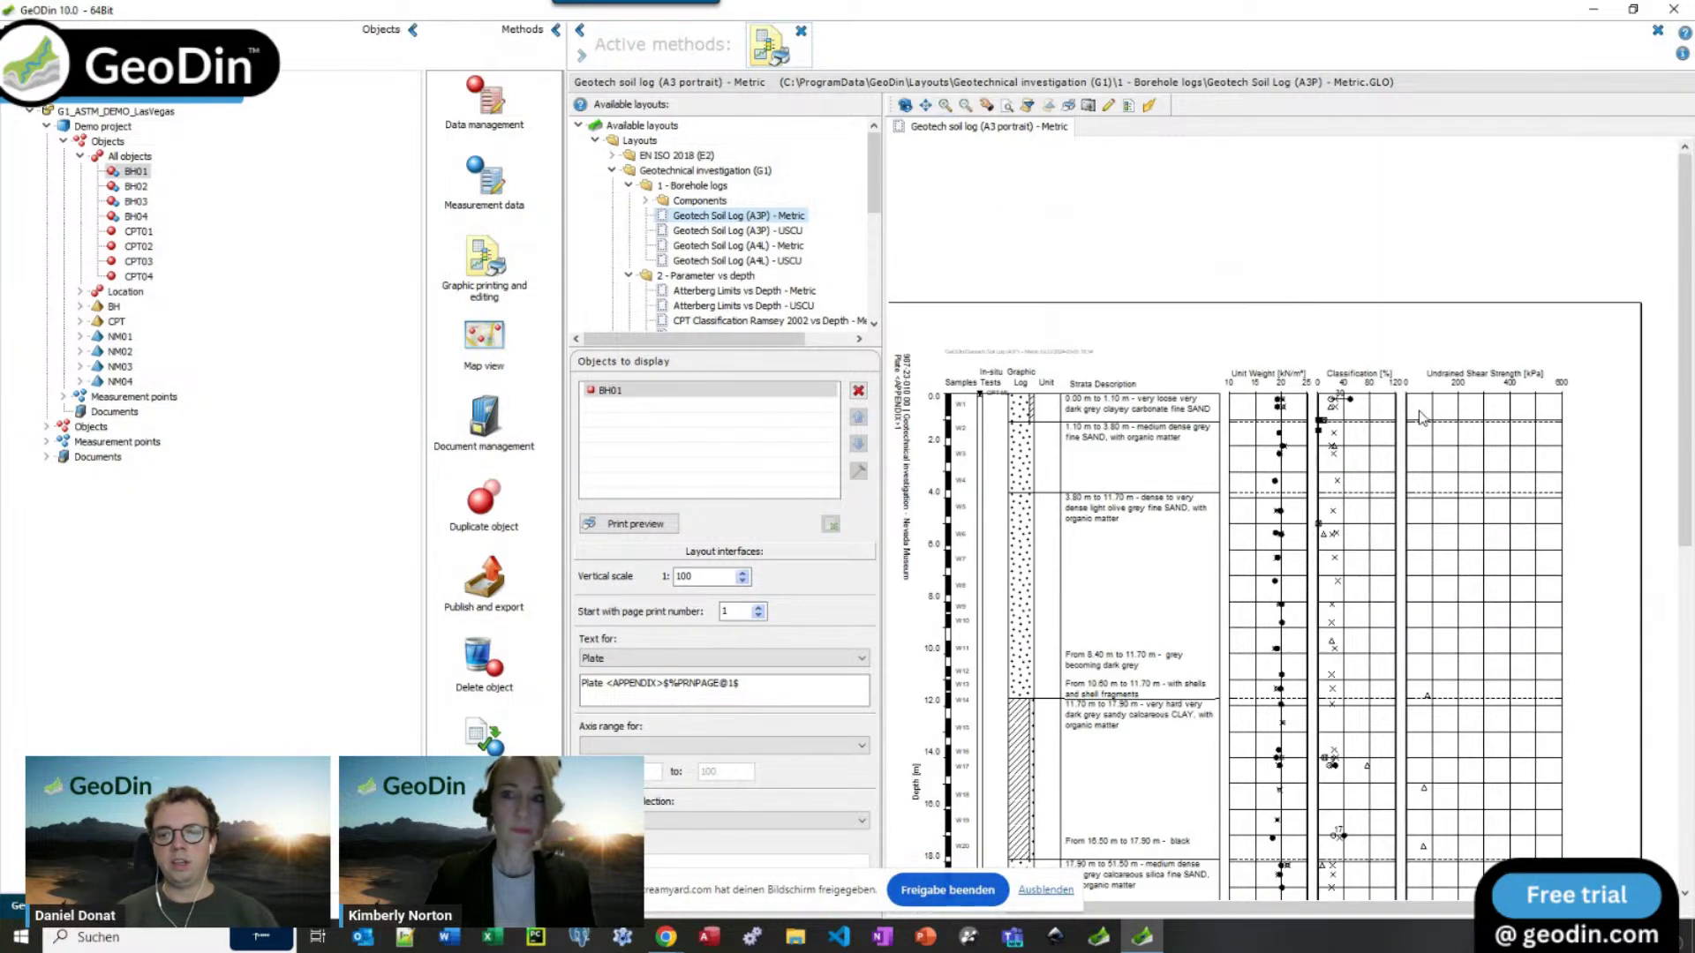
Step: Show borehole BH02 in the current geotechnical soil log layout
click(579, 30)
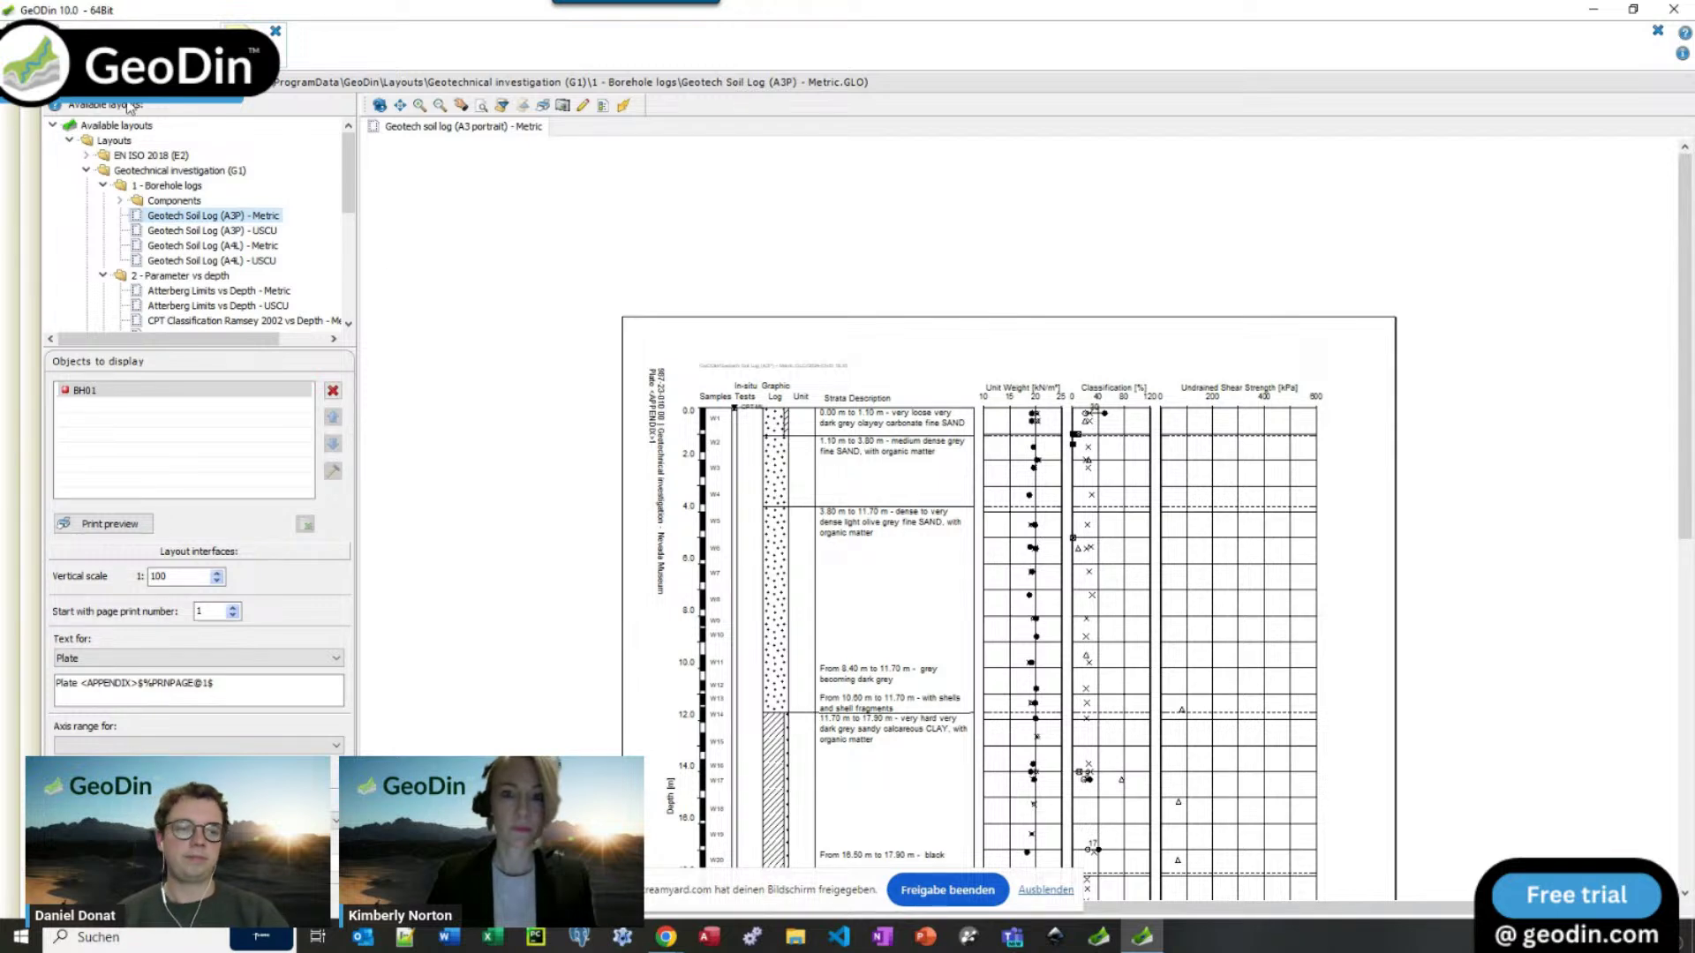
click(12, 30)
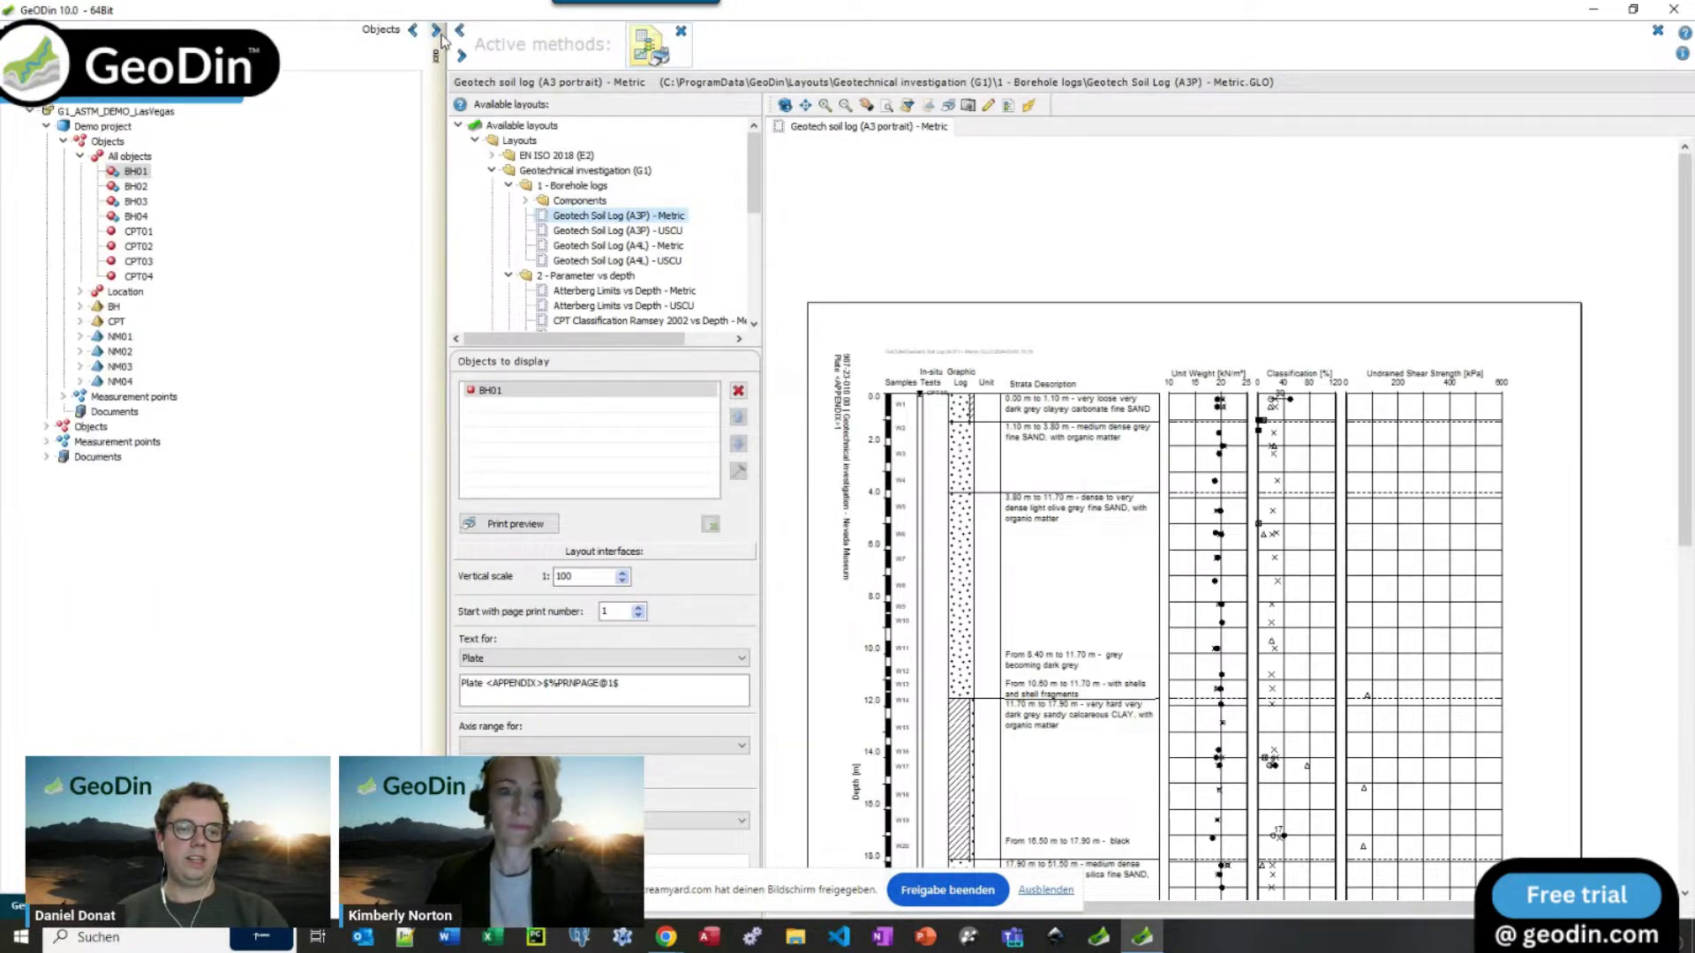
click(135, 186)
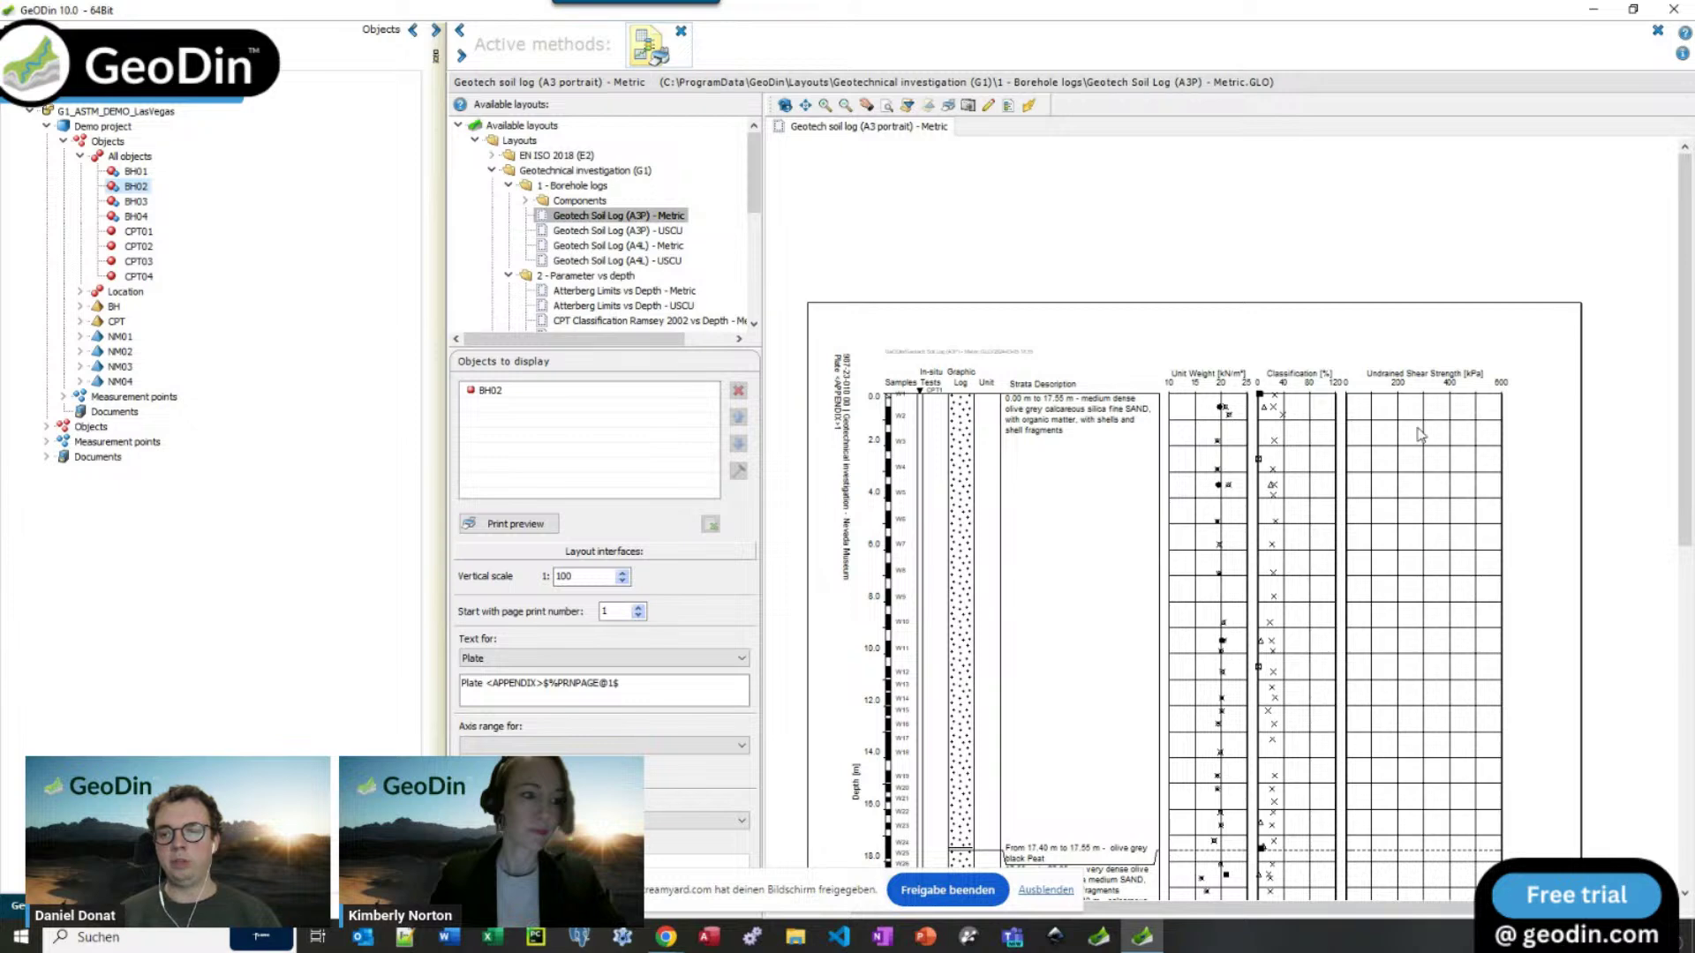
Step: Display CPT01 in the CPT Classification Robertson 1986 Density - Metric layout
scroll(595, 255, down, 3)
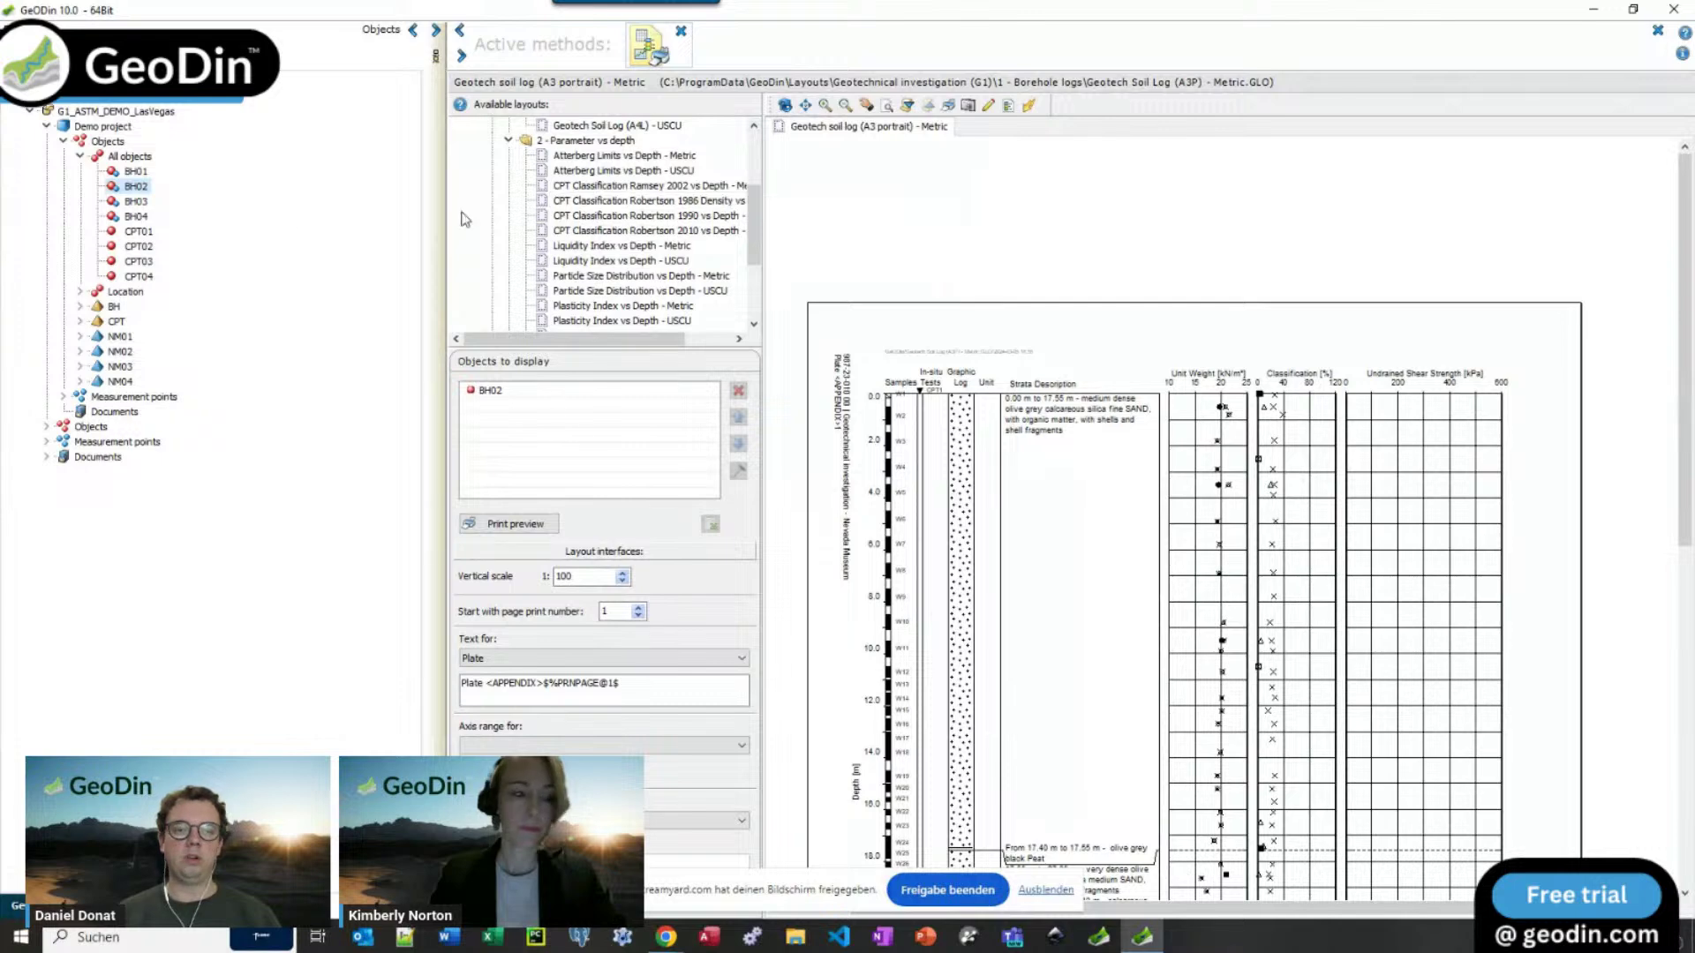
click(628, 203)
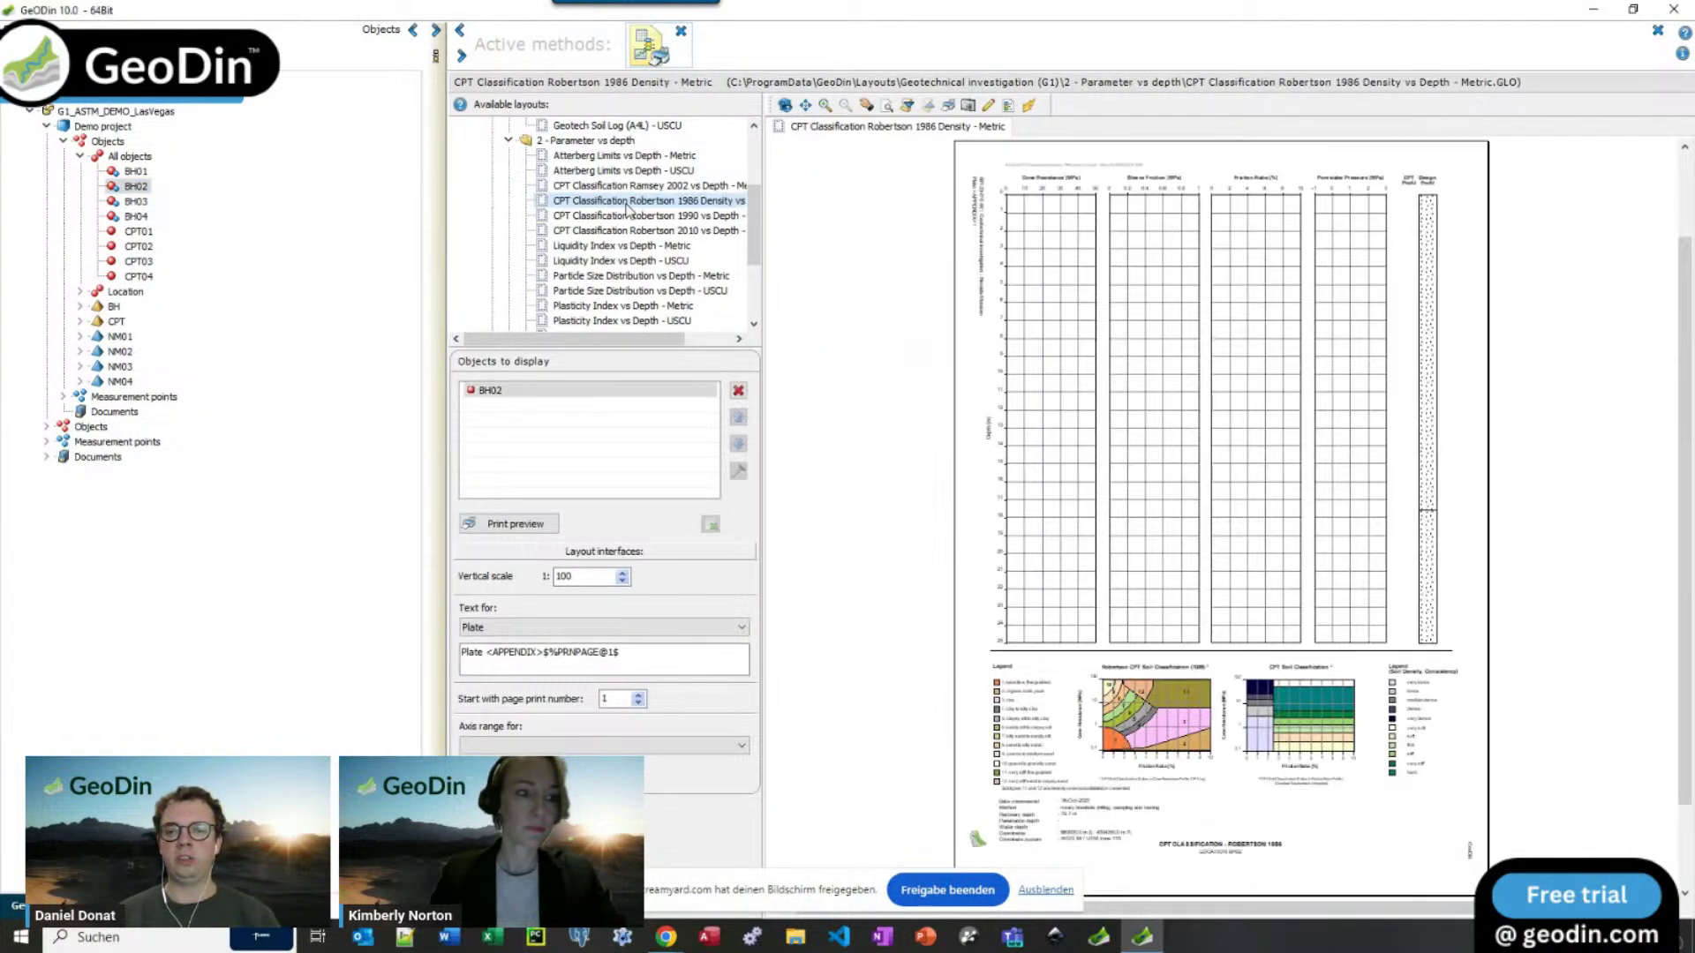
click(139, 232)
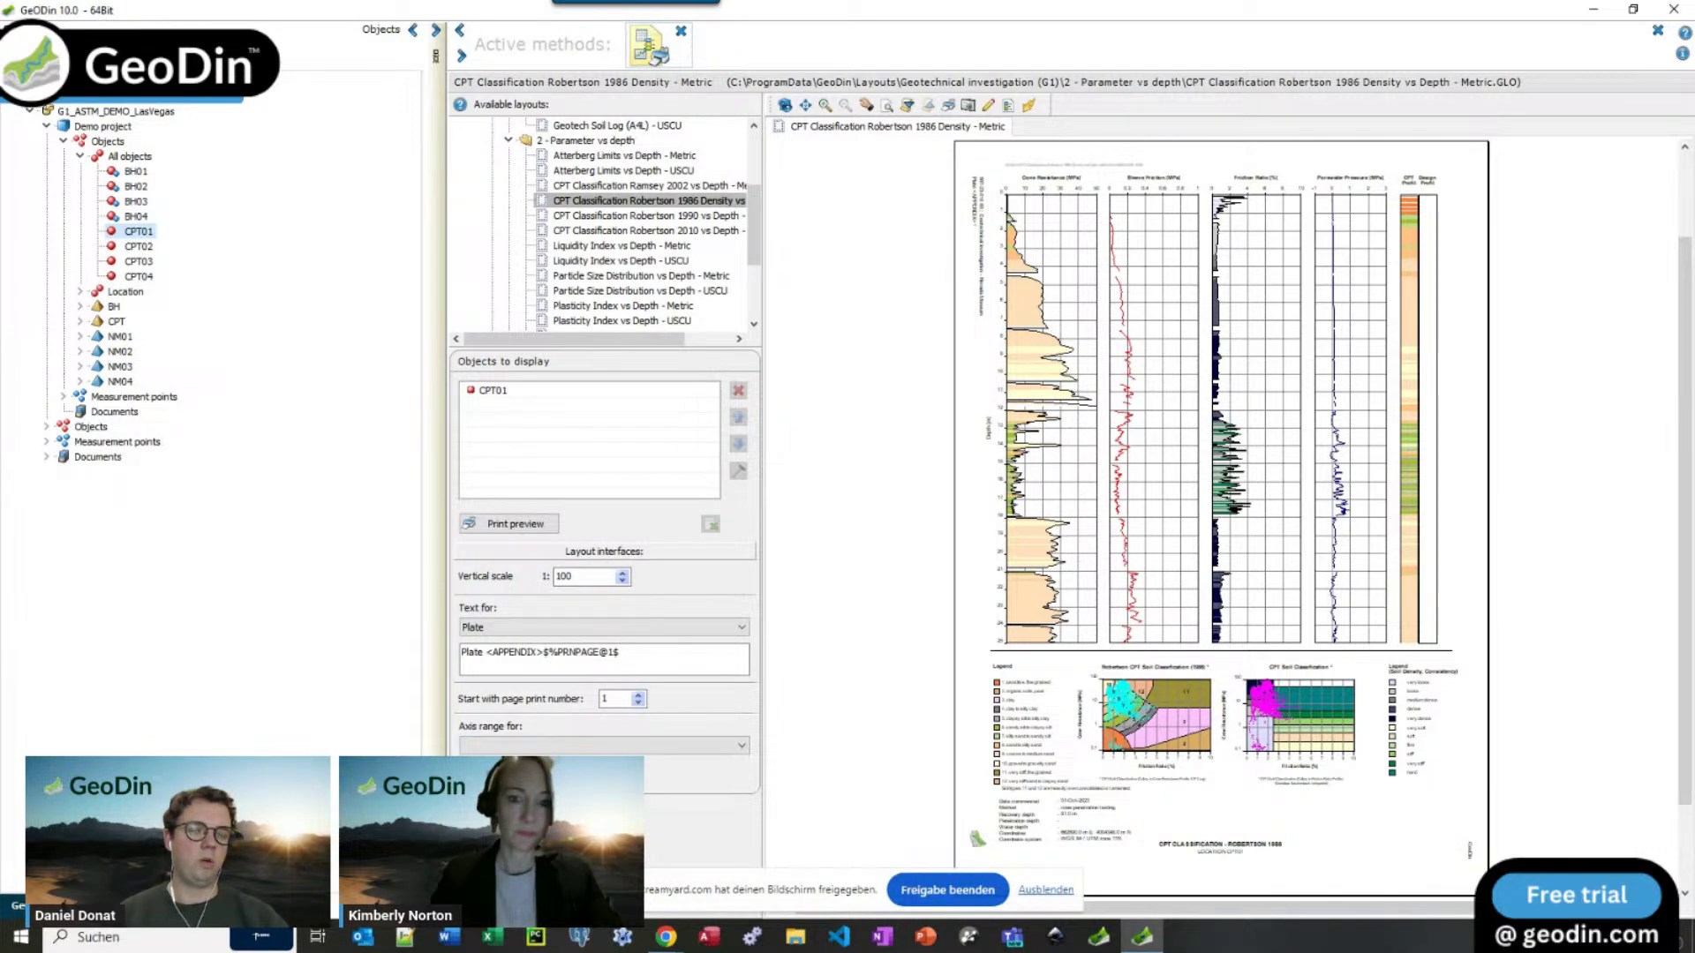
Step: Place a text element near the upper-left corner of a blank graphic page and set its font size to 17
scroll(1011, 448, up, 2)
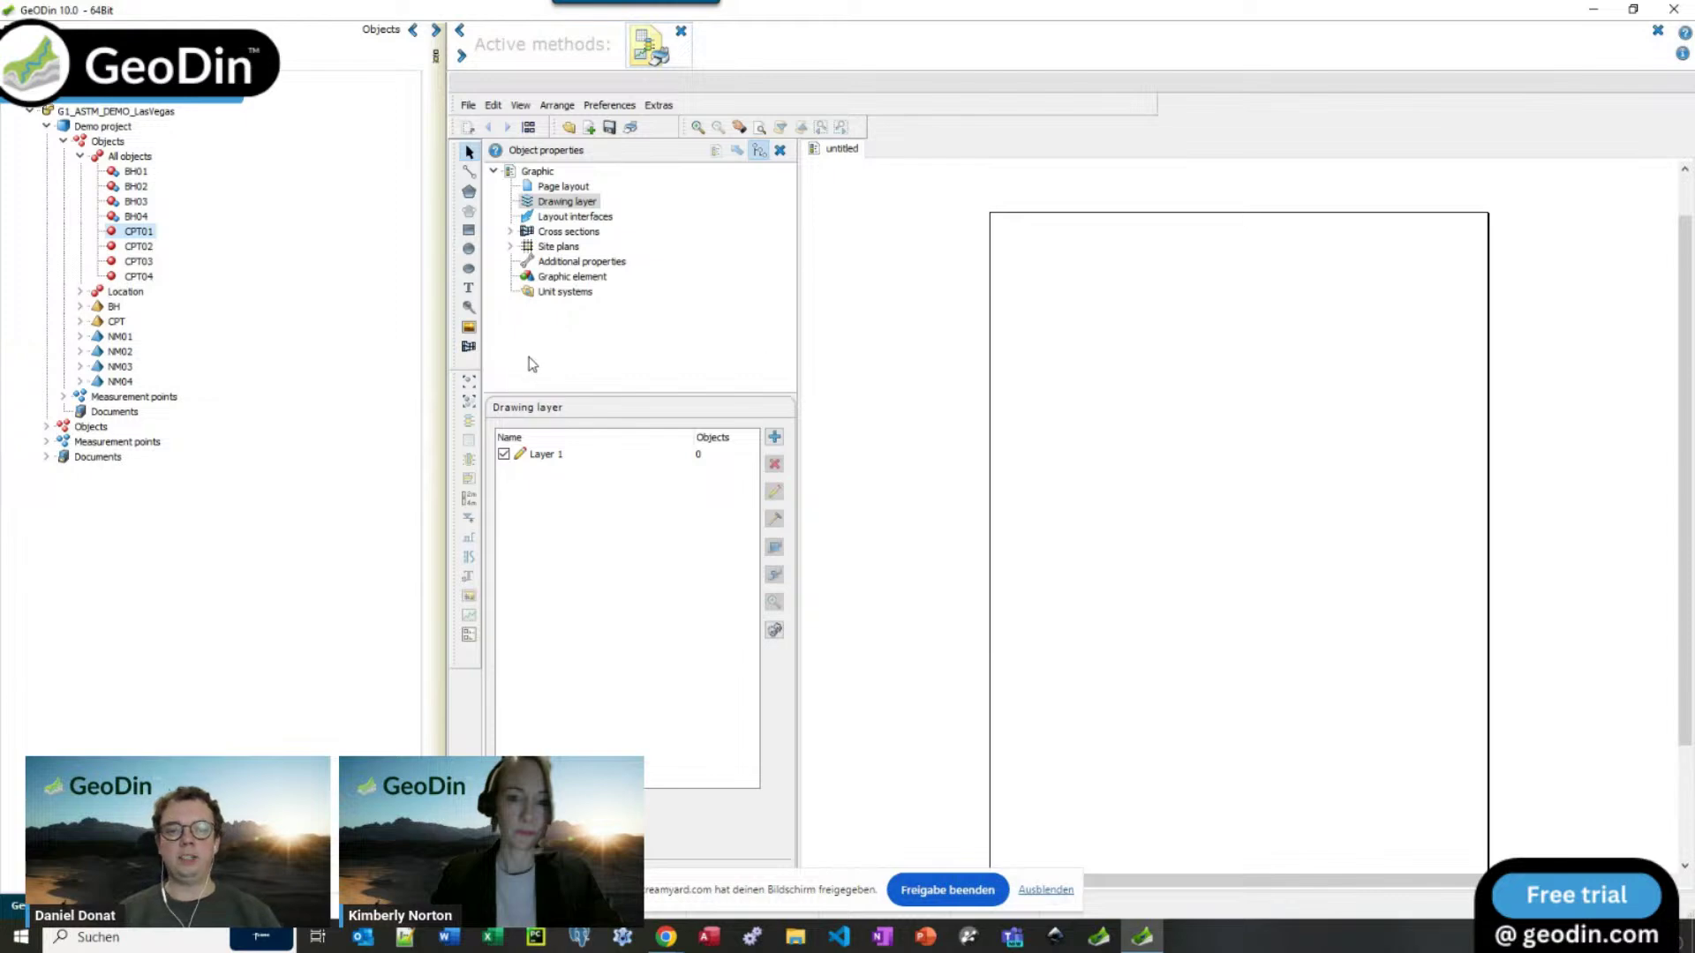
click(467, 288)
click(1043, 248)
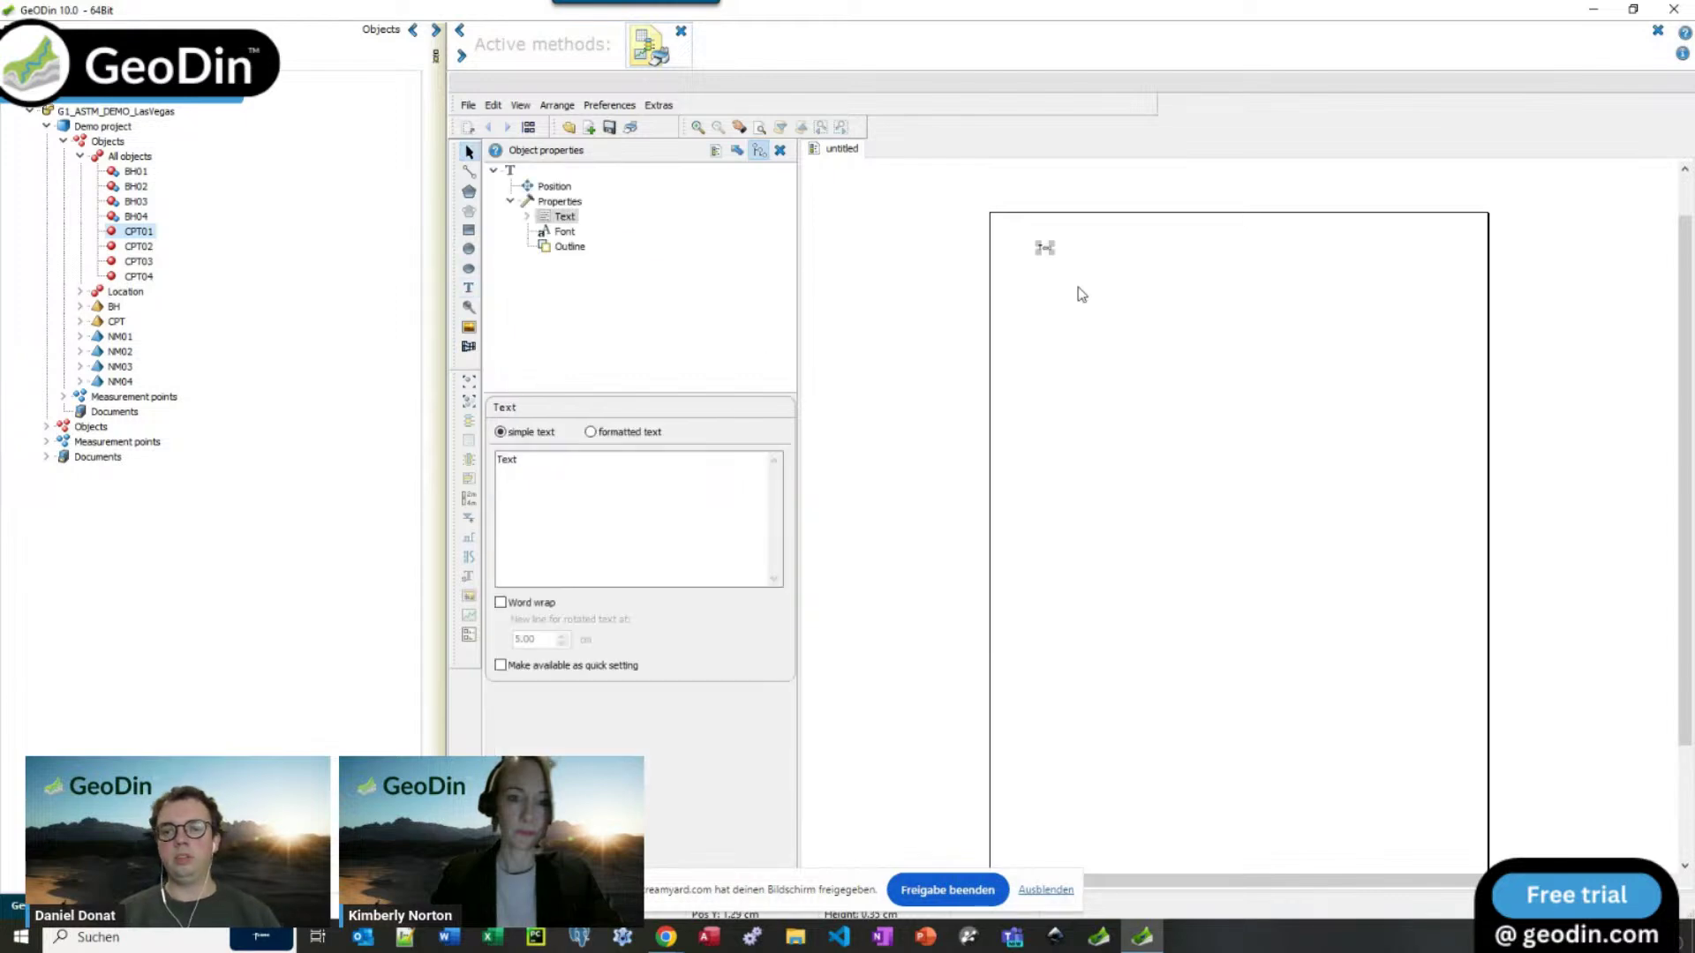
click(560, 231)
click(671, 454)
click(671, 453)
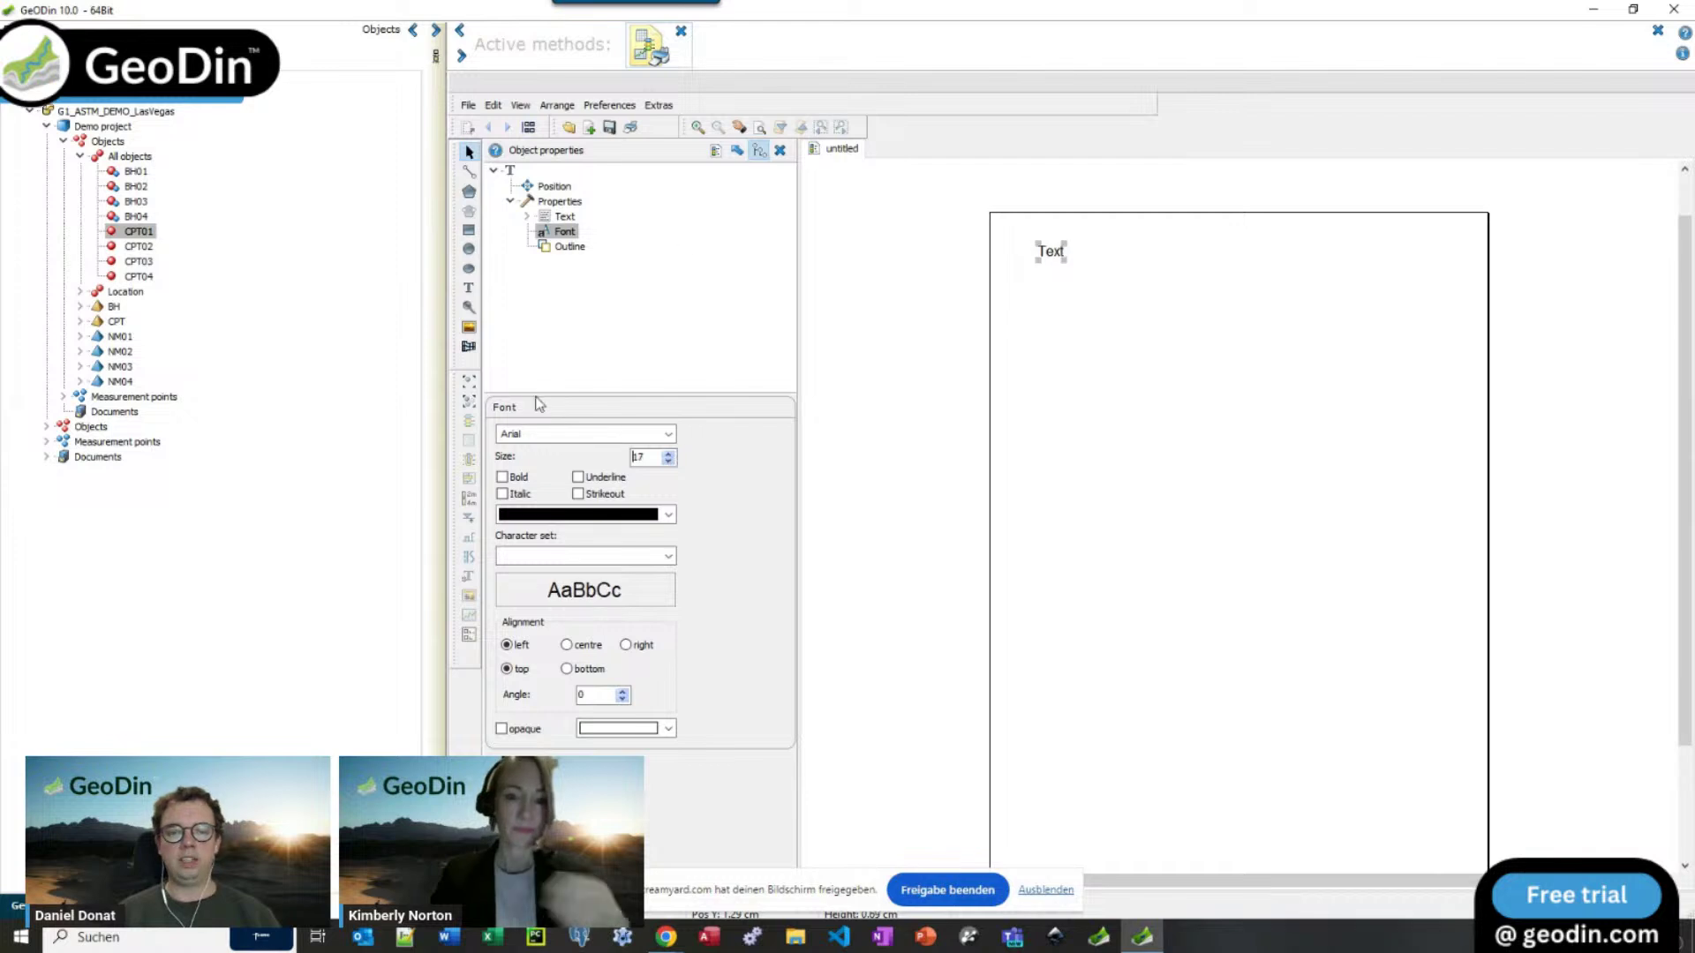
Step: Change the text element's wording to "Geotechnical log"
click(564, 216)
double_click(560, 494)
text(Geotechnical log)
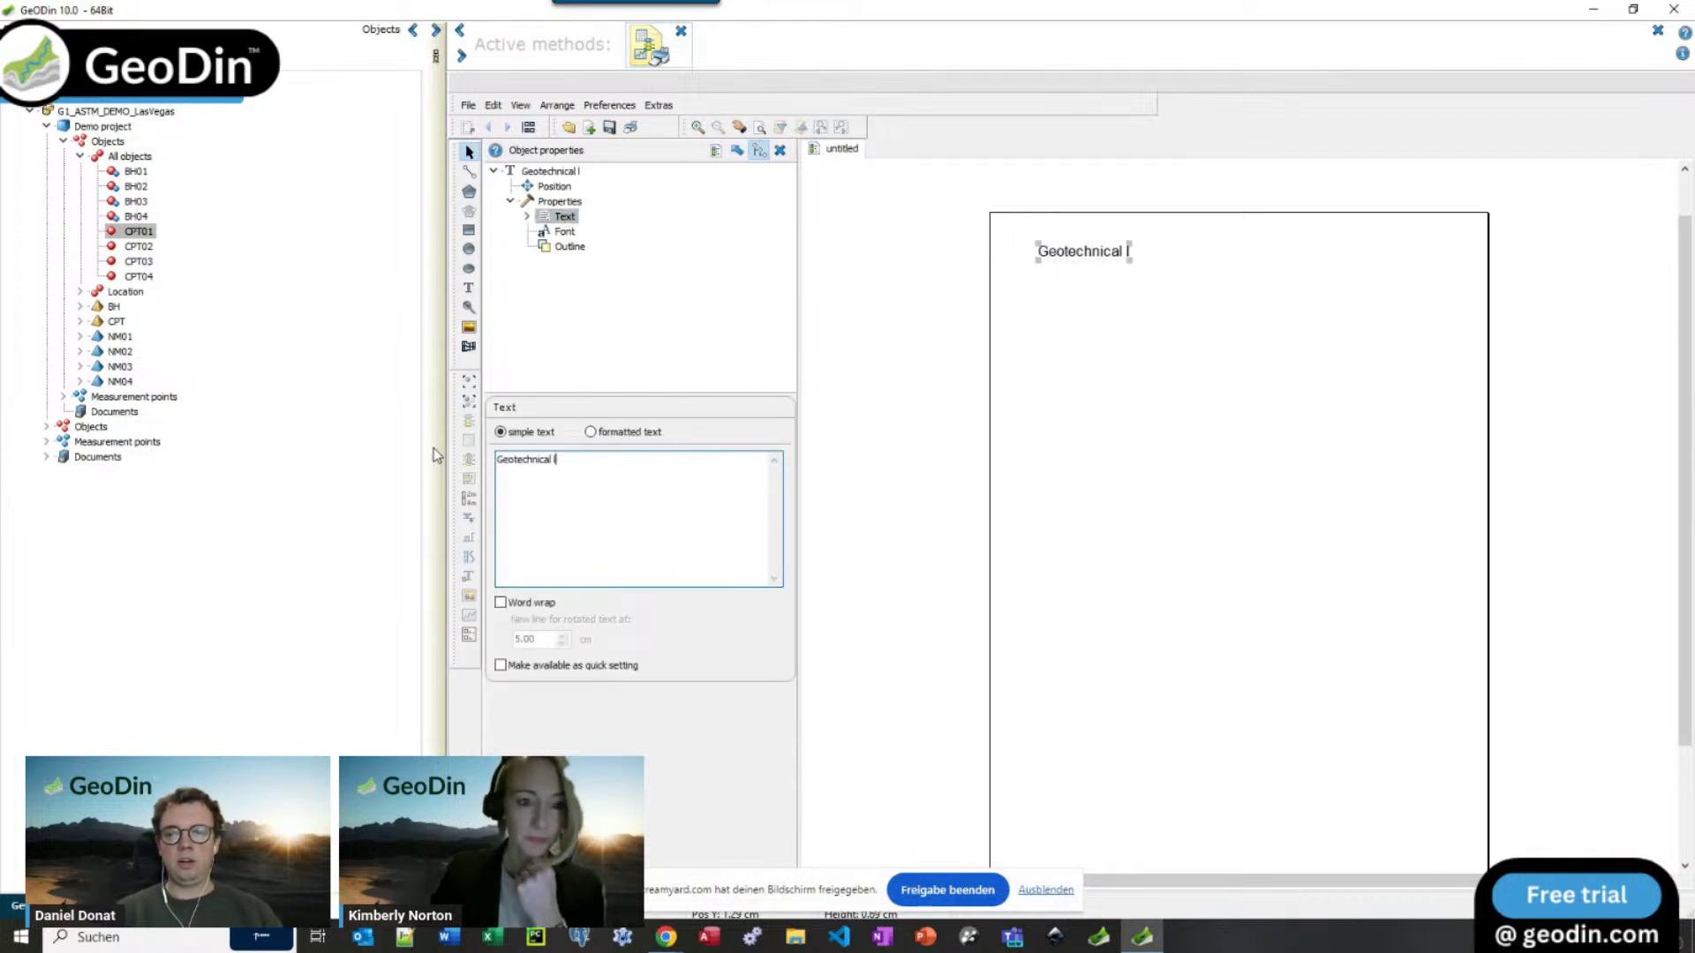
click(925, 401)
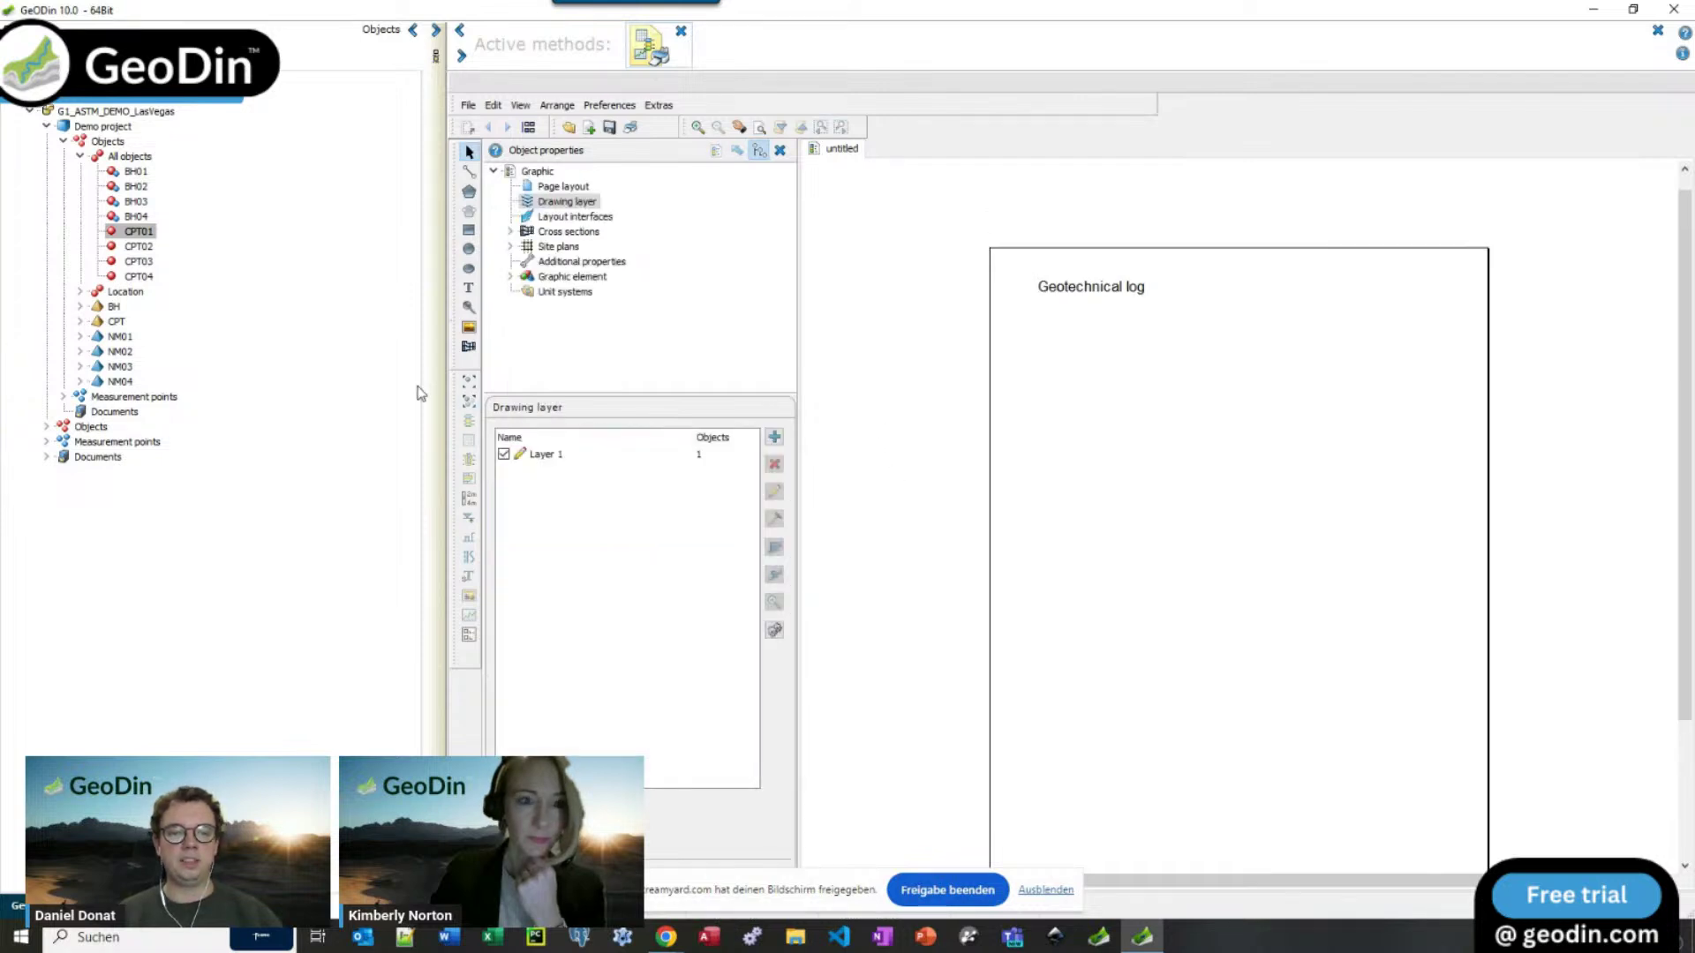
Step: Draw an object frame about 31 cm high around the page
click(469, 381)
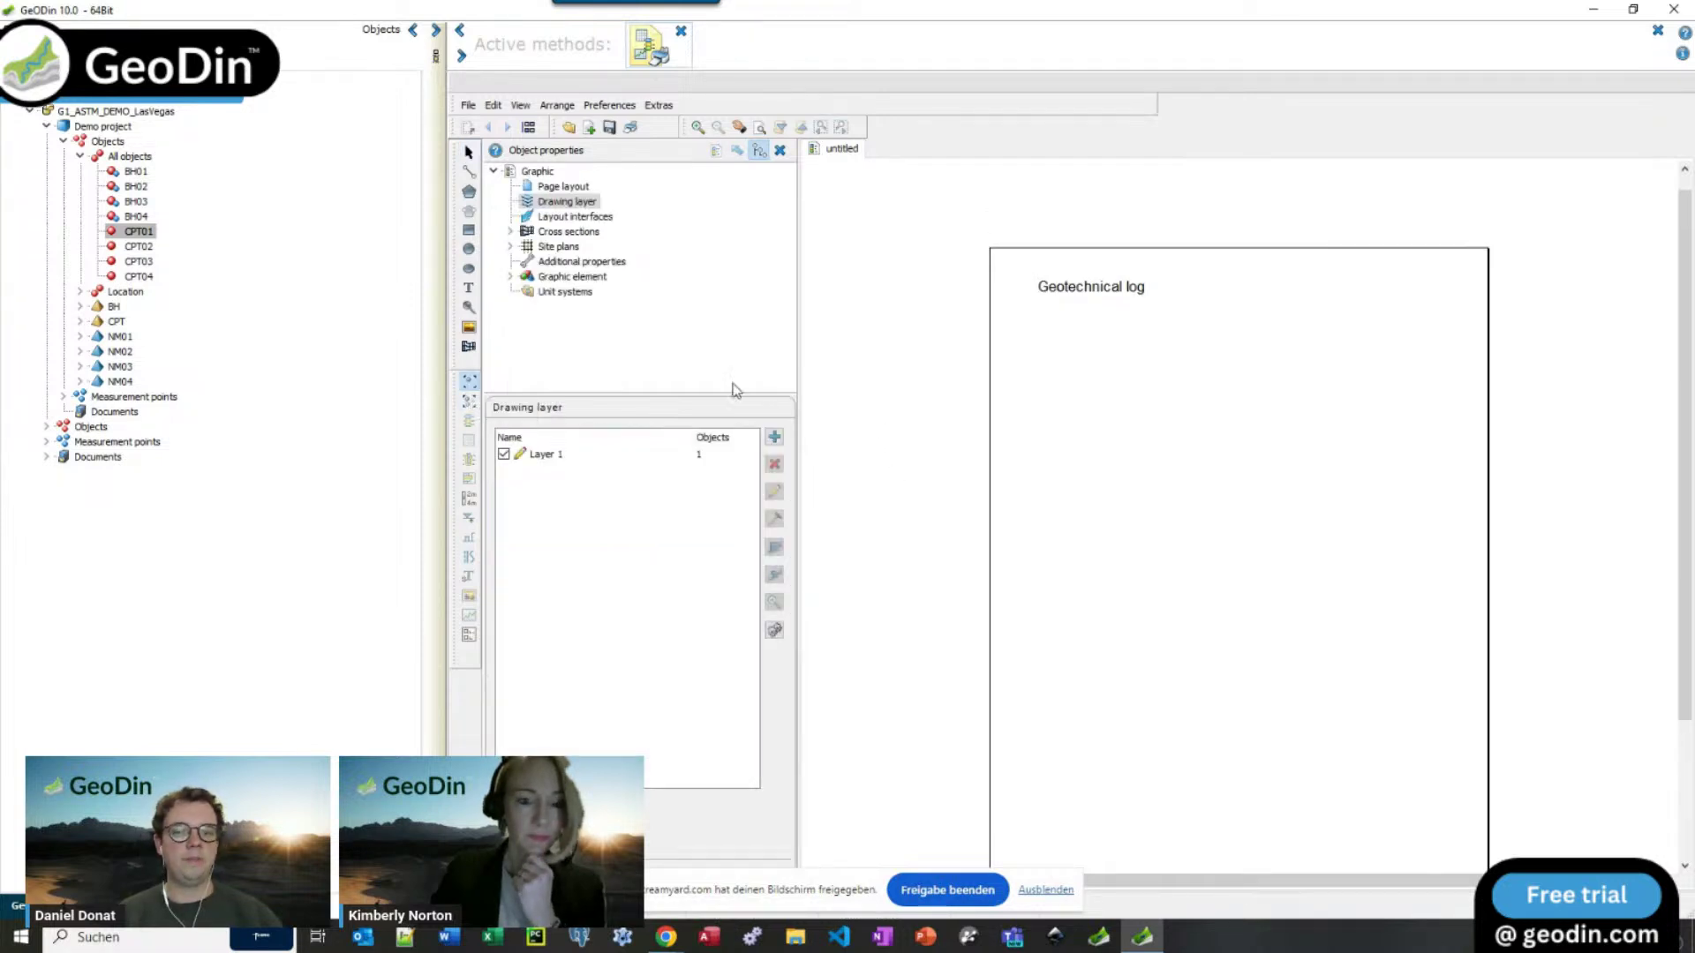
drag(976, 236, 1335, 775)
drag(1500, 884, 1500, 790)
scroll(1312, 554, up, 5)
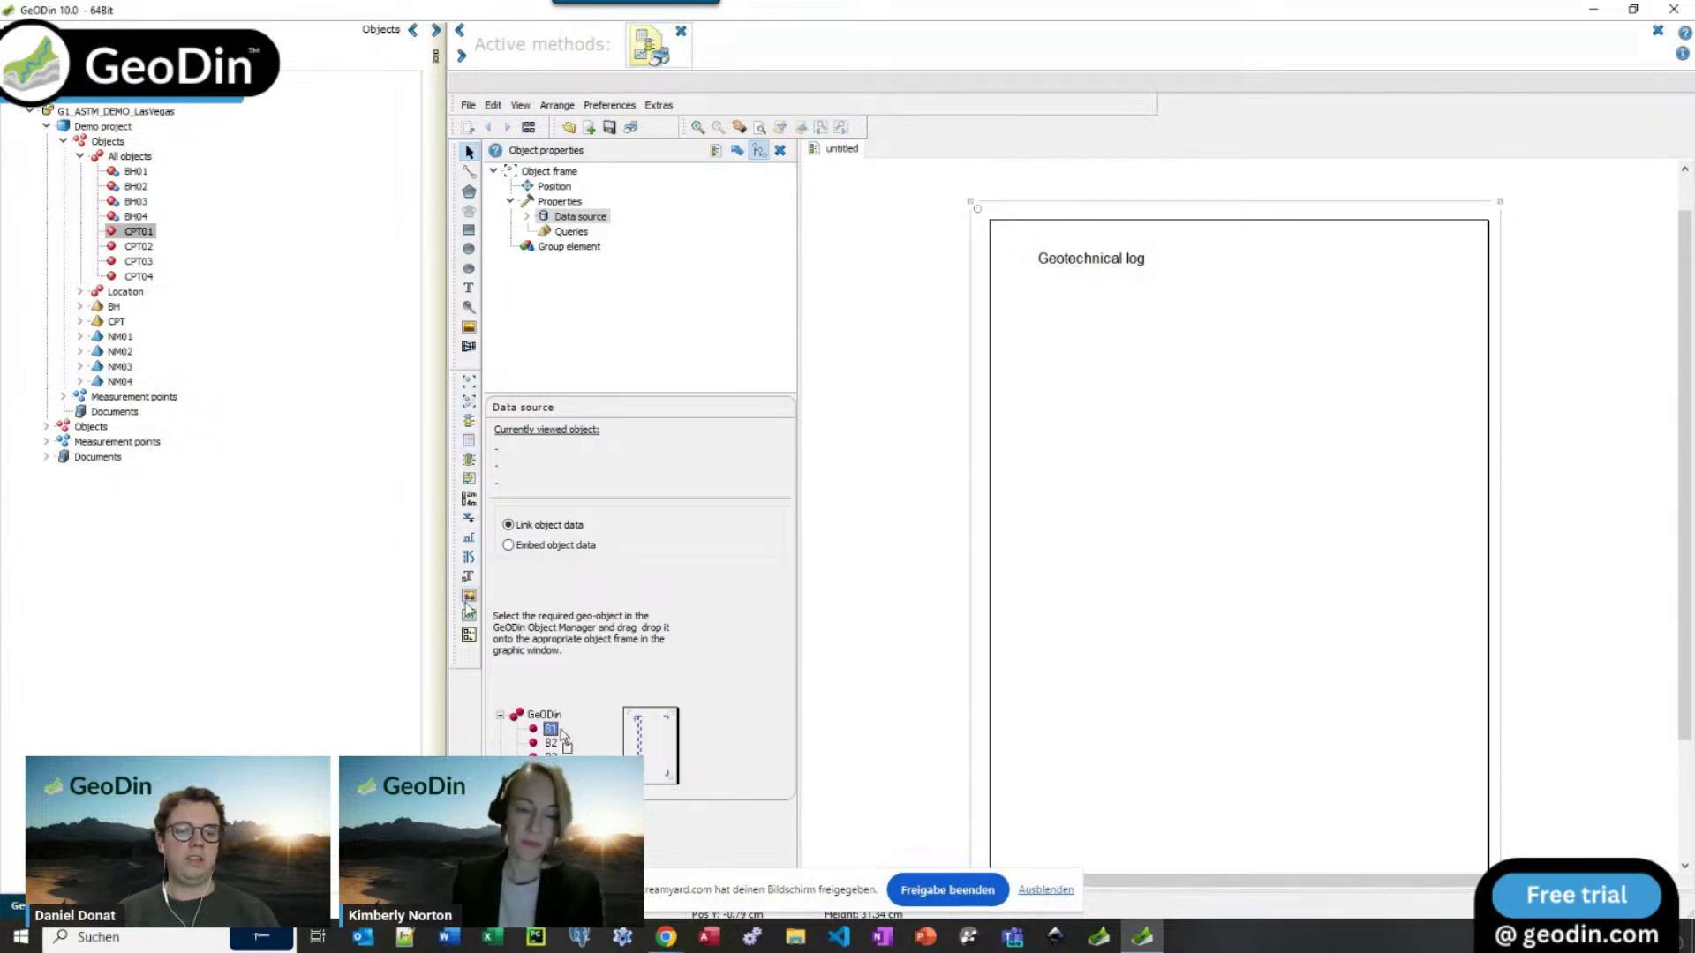
Step: Draw a borehole log element about 23 cm high below the title, and select the surrounding object frame
click(469, 420)
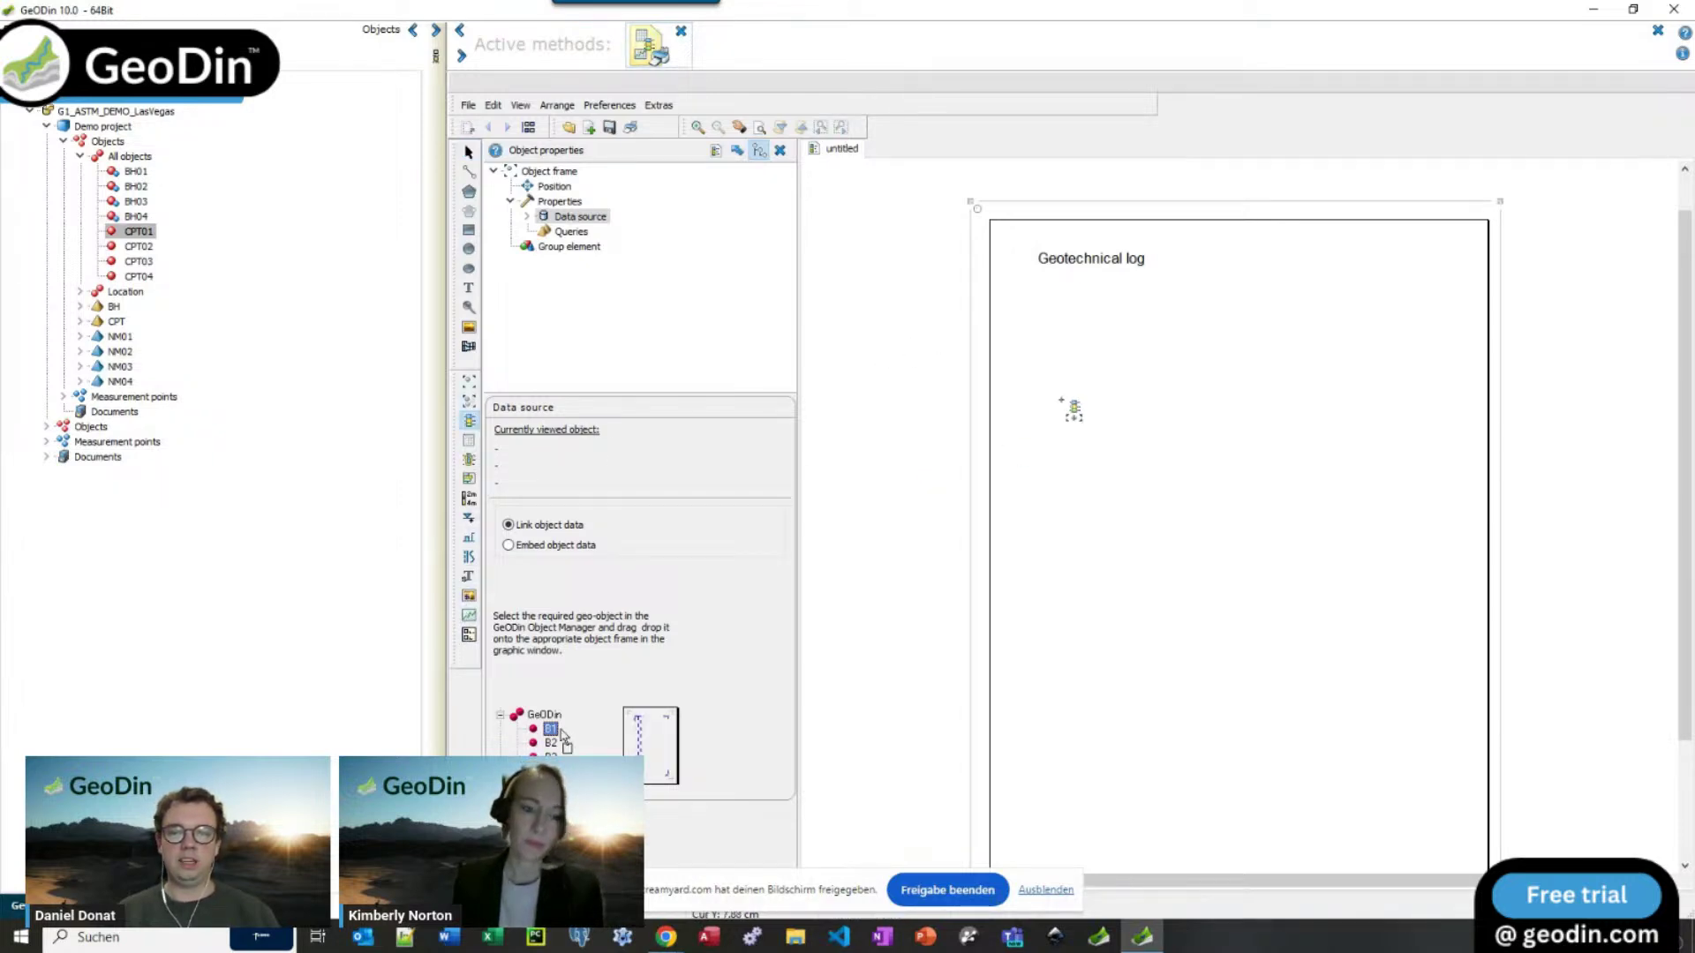
drag(1097, 321, 1282, 776)
scroll(1297, 771, down, 1)
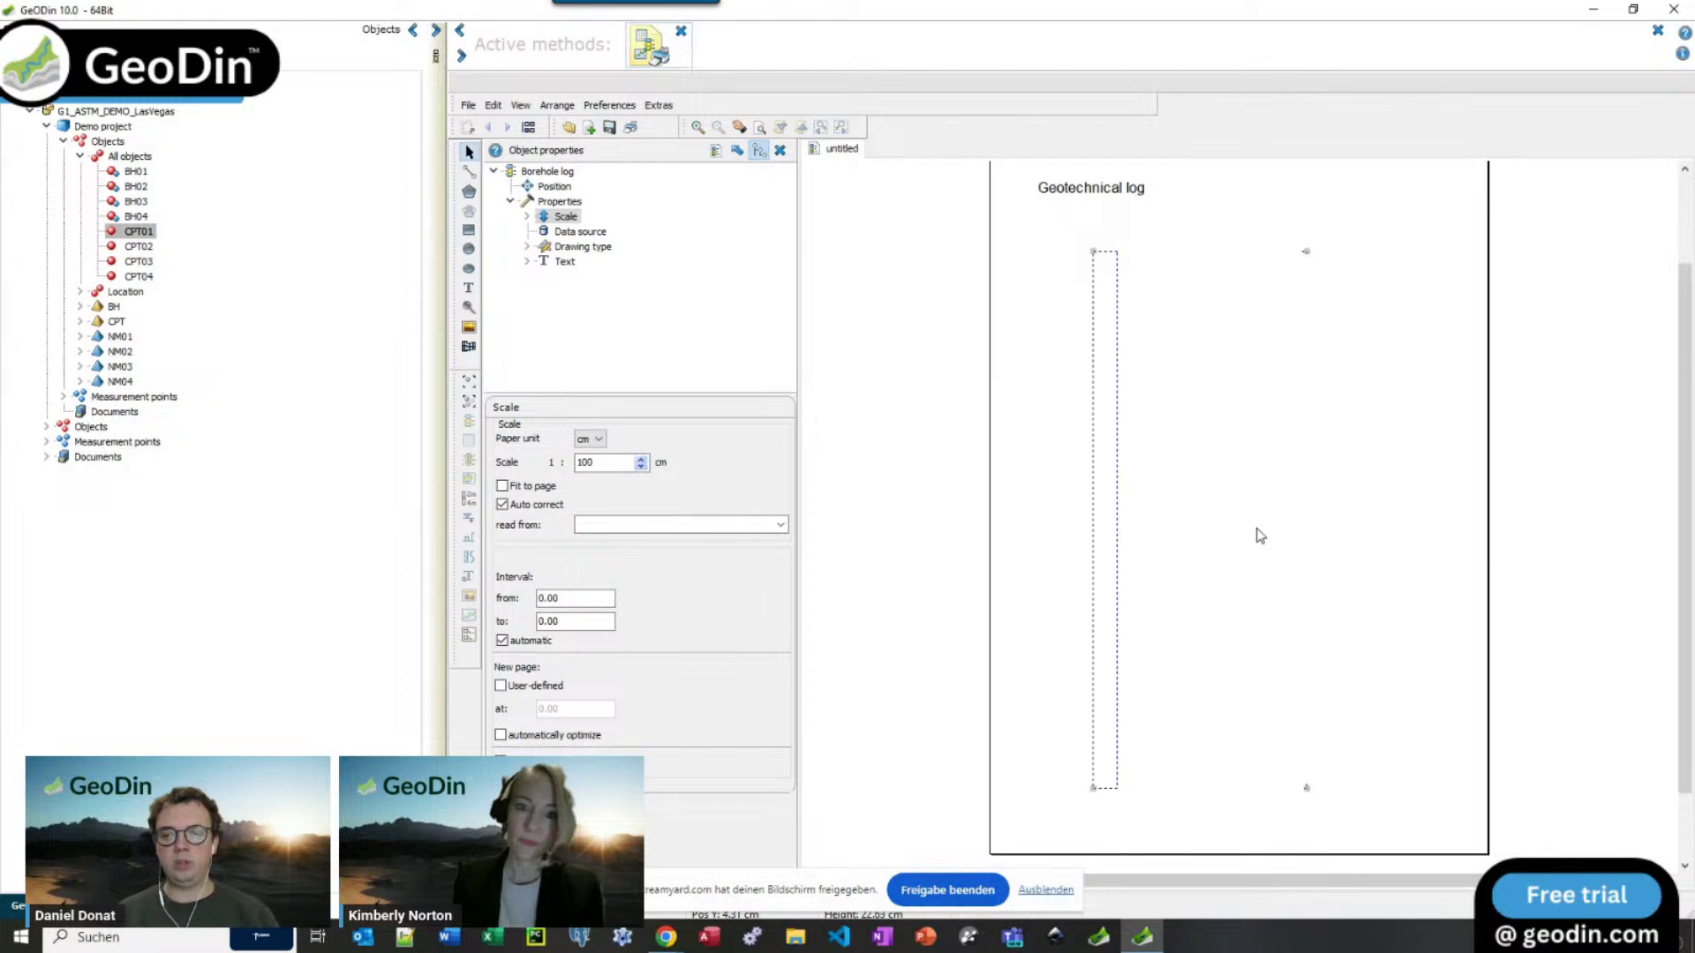
scroll(1276, 565, up, 1)
click(972, 188)
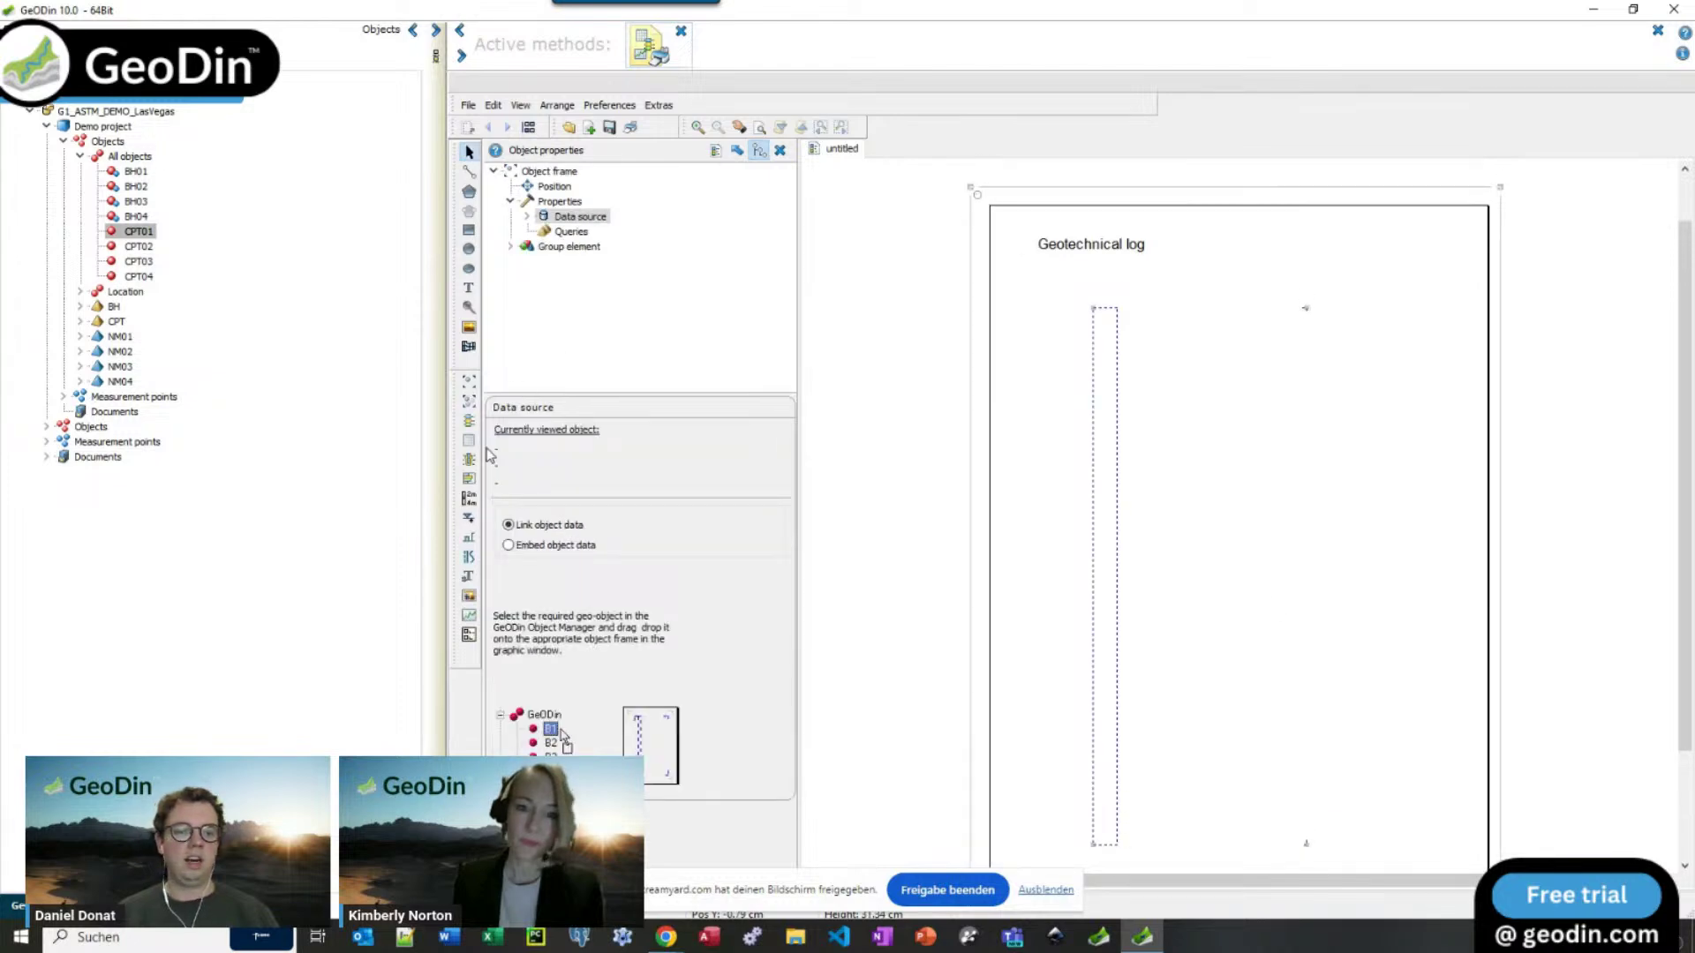
Step: Place a depth scale to the left of the borehole log element, and select the surrounding object frame
click(469, 498)
click(1029, 396)
click(1121, 397)
click(971, 192)
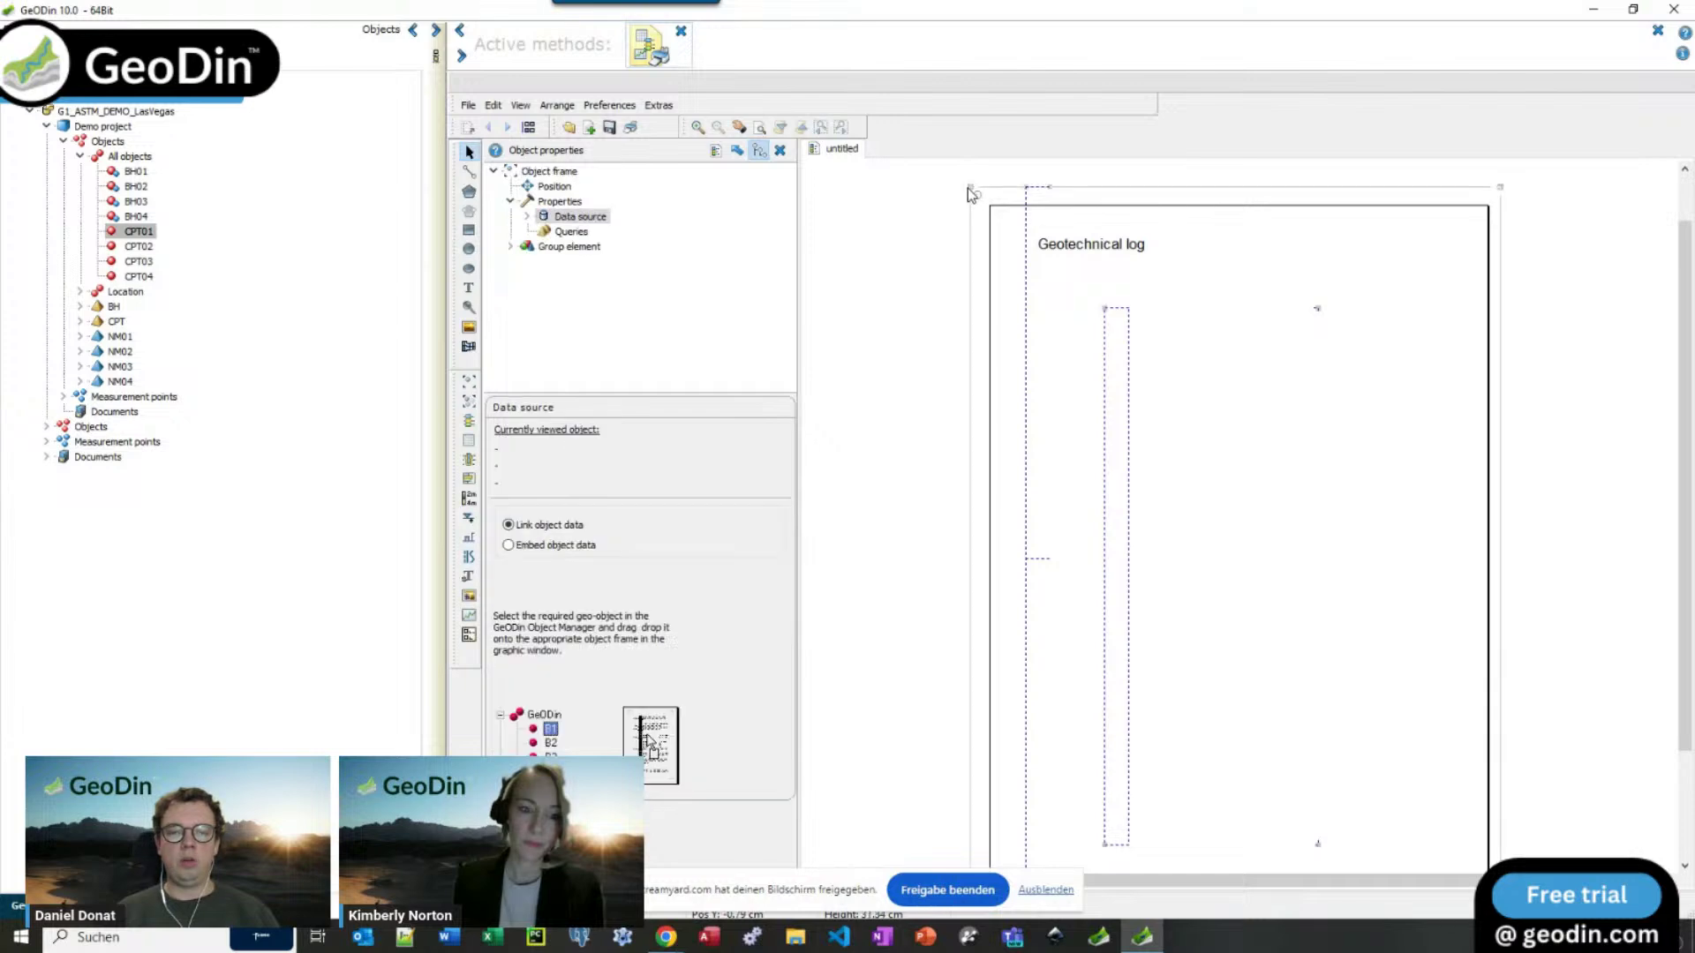
Step: Link borehole BH01 to the object frame and turn off the depth text of the borehole log element
click(135, 173)
drag(135, 173, 1148, 422)
click(698, 126)
drag(946, 274, 1345, 587)
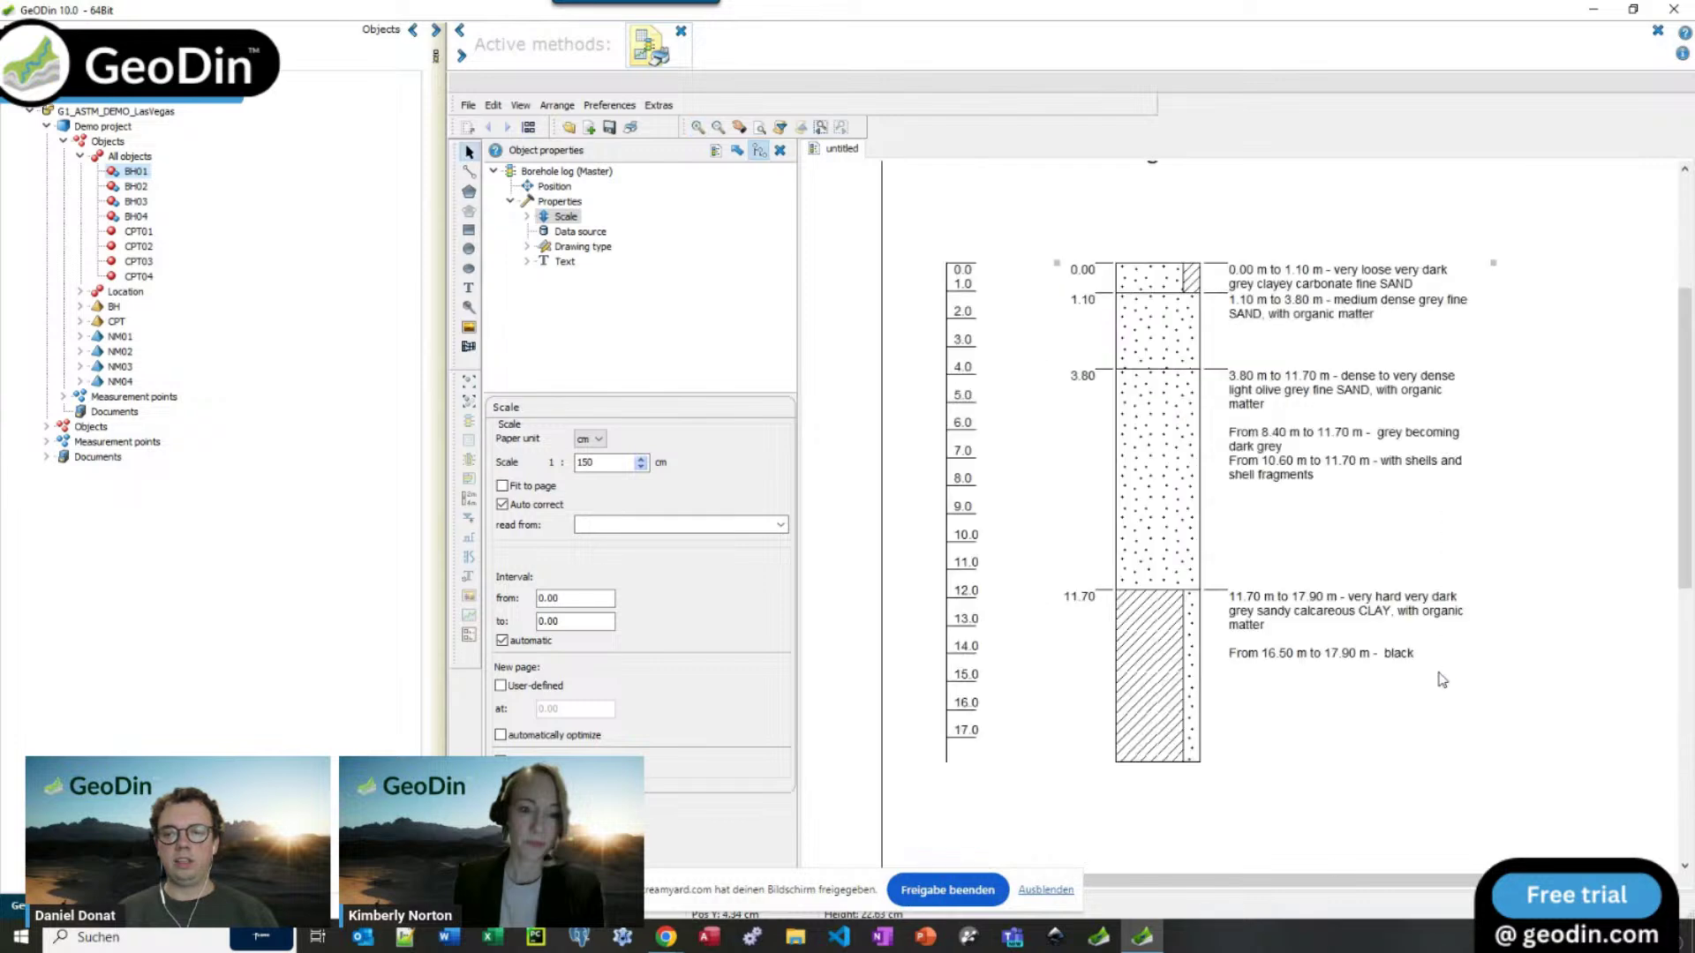
click(547, 261)
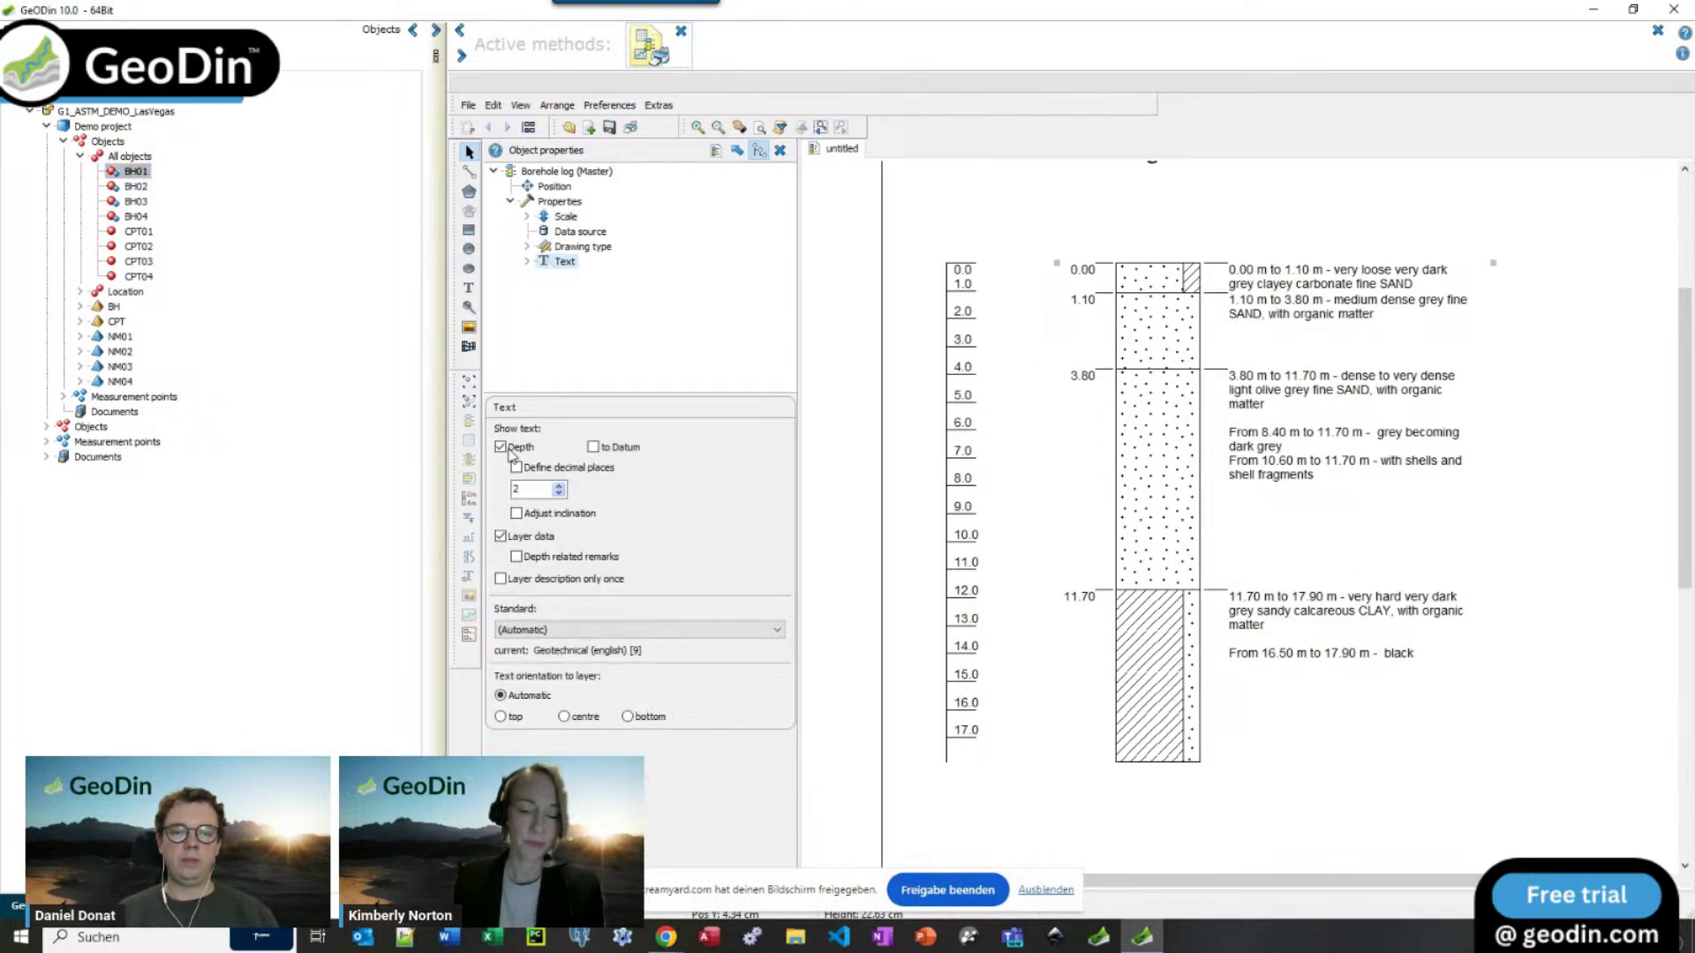
click(500, 447)
Step: Set the depth scale's main divisions to 5 m
click(962, 370)
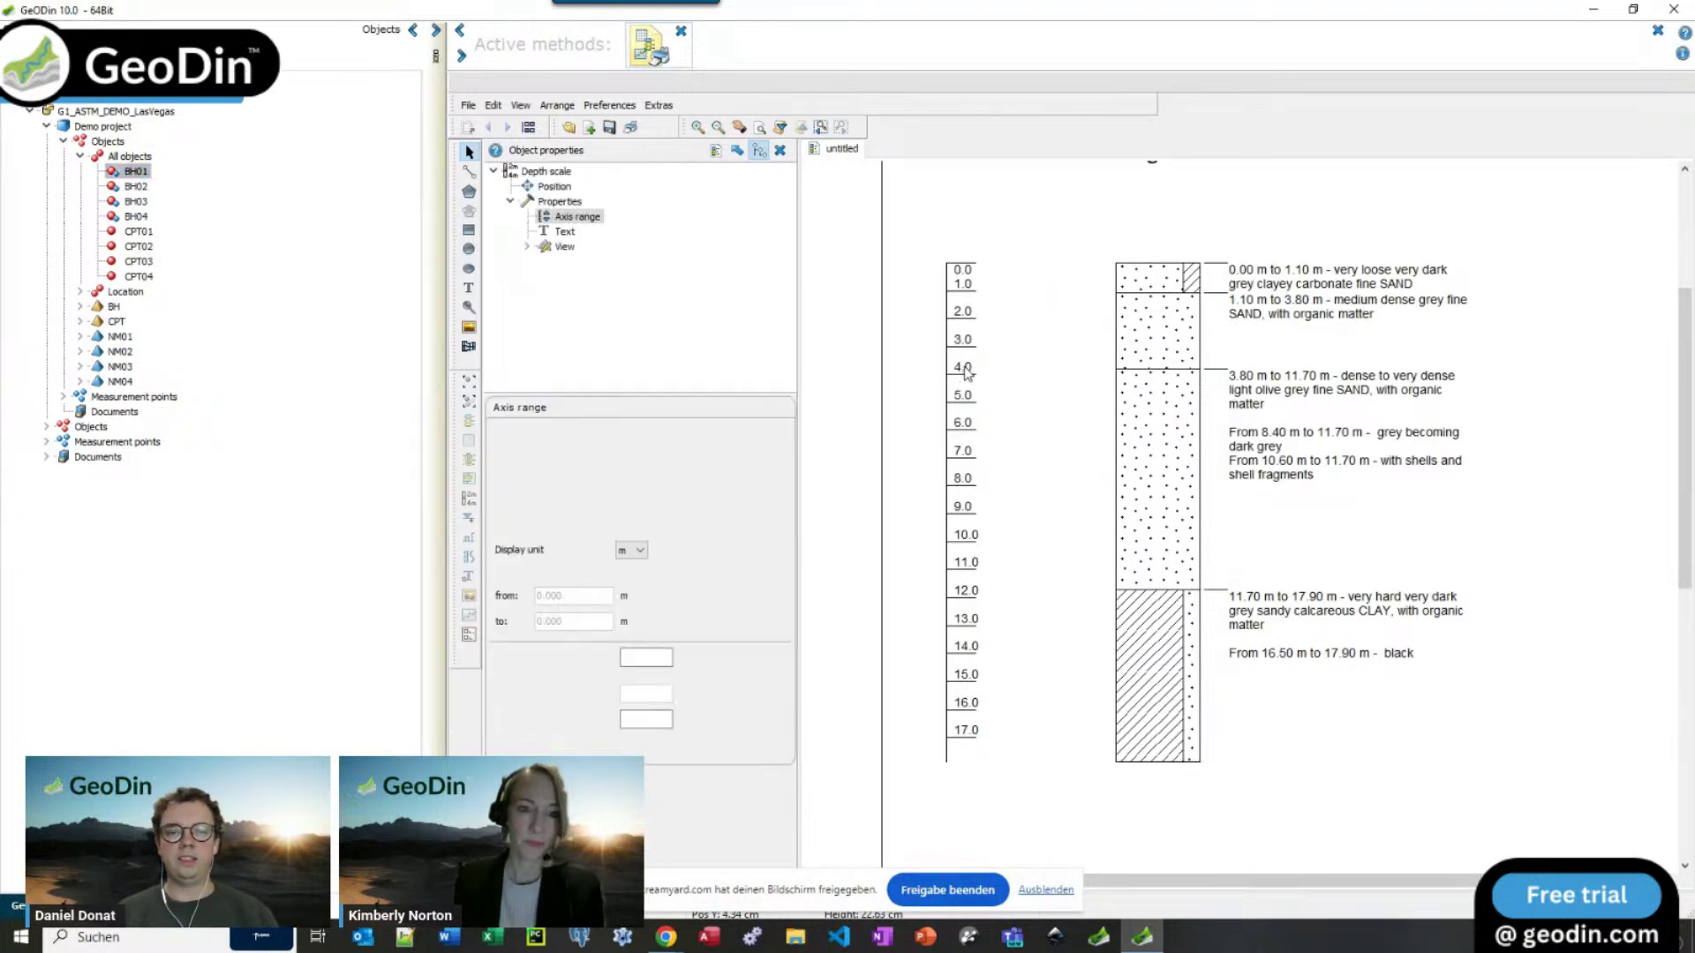
click(565, 231)
click(598, 433)
click(559, 247)
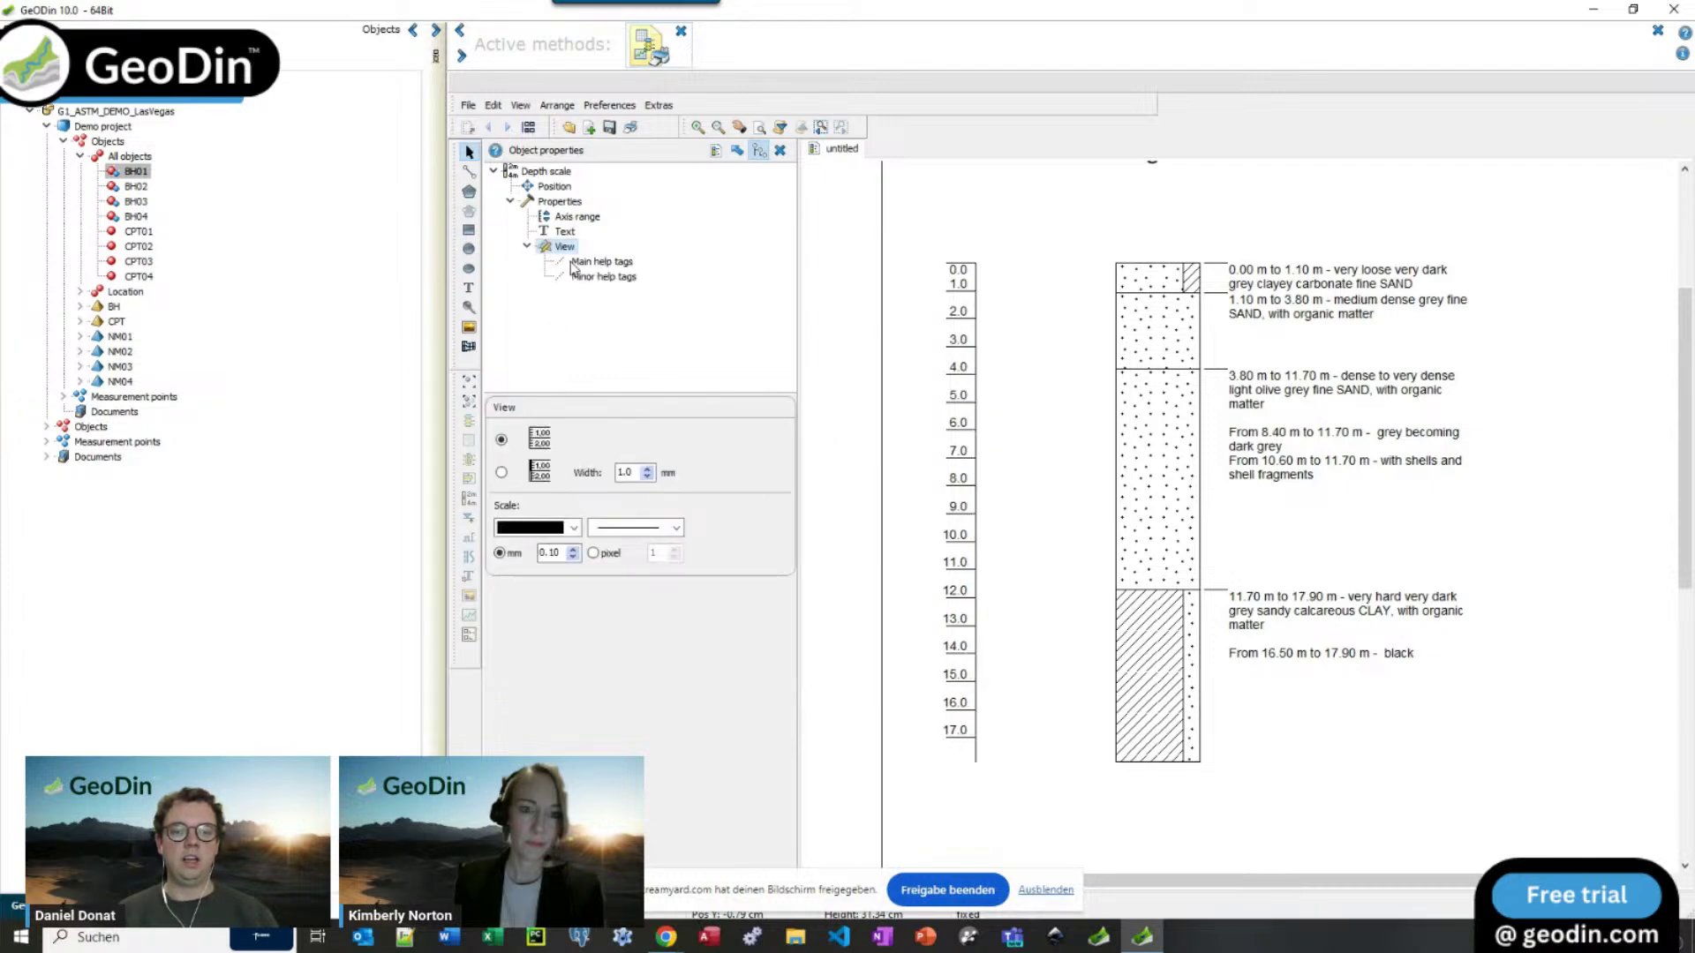
click(561, 218)
double_click(658, 657)
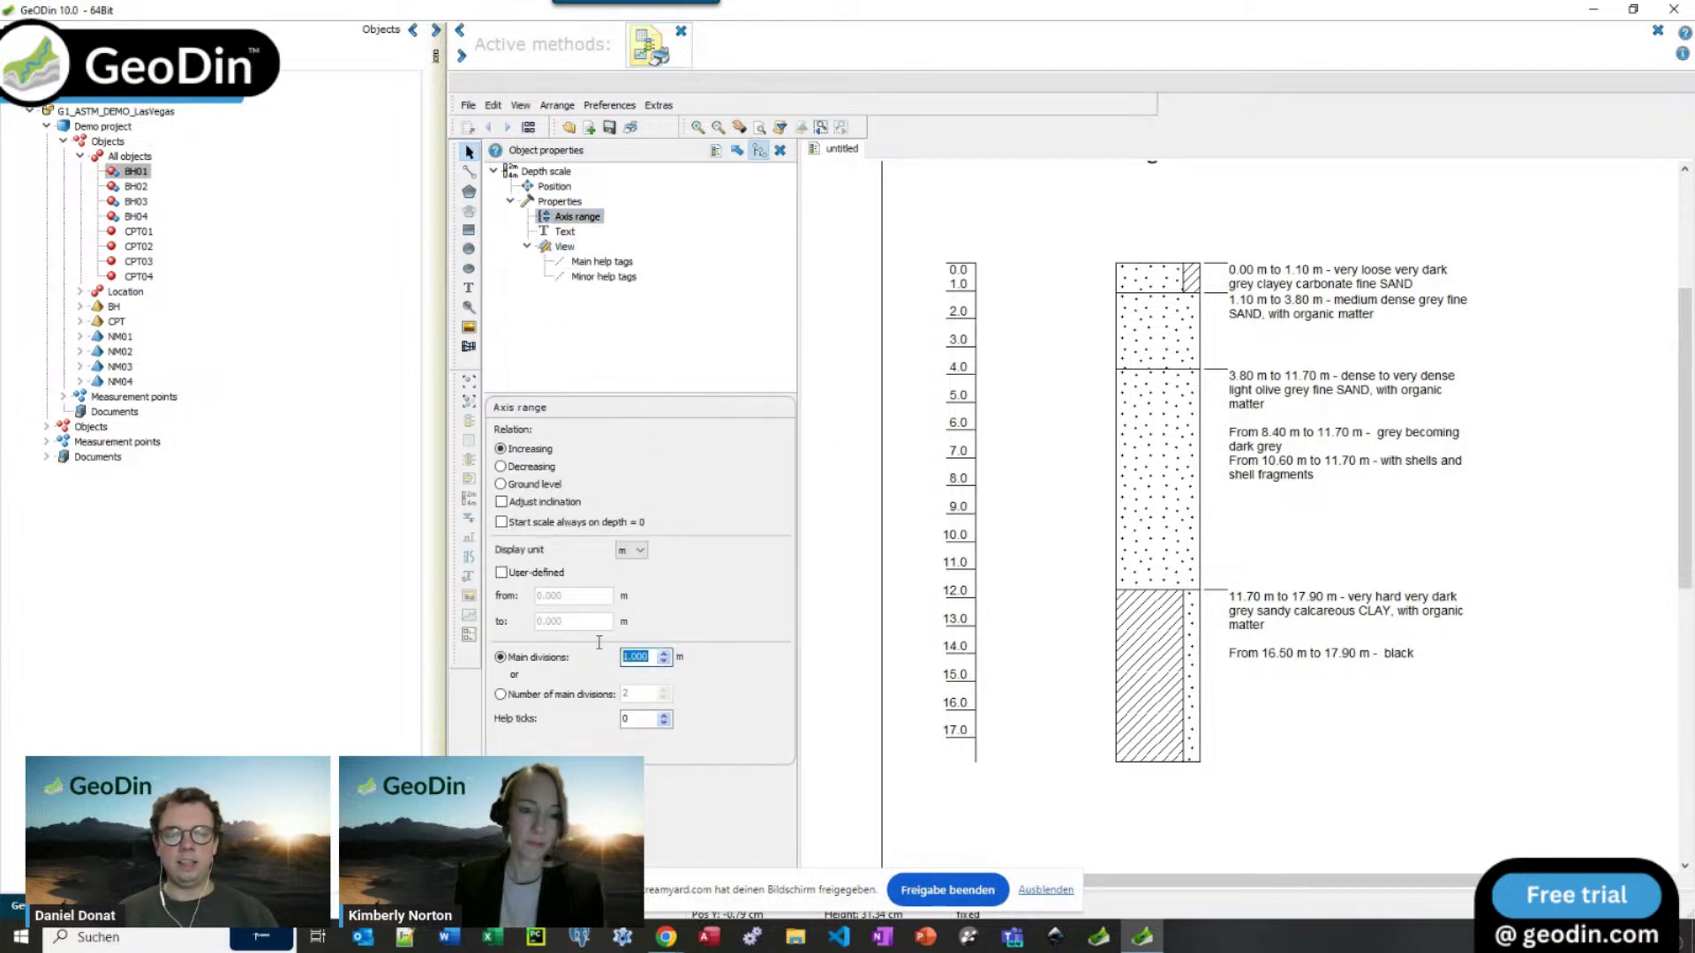
text(5)
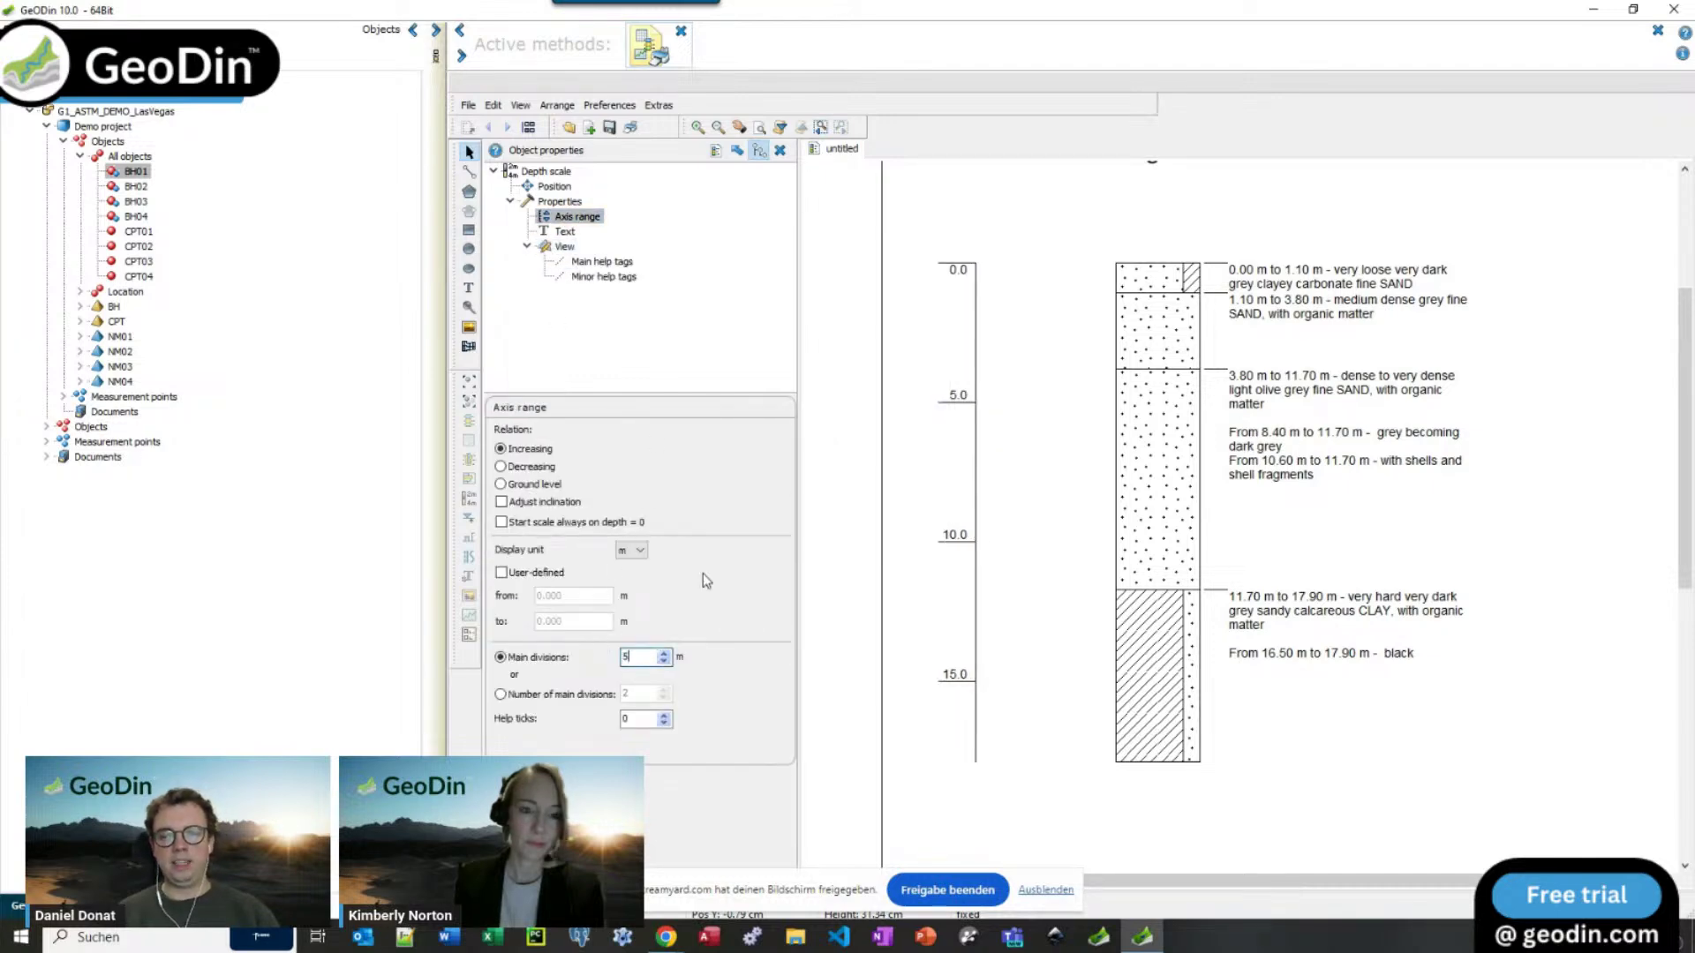
Step: Change the depth scale's appearance to the alternating black-and-white bar style
click(561, 247)
click(505, 474)
scroll(1031, 445, down, 2)
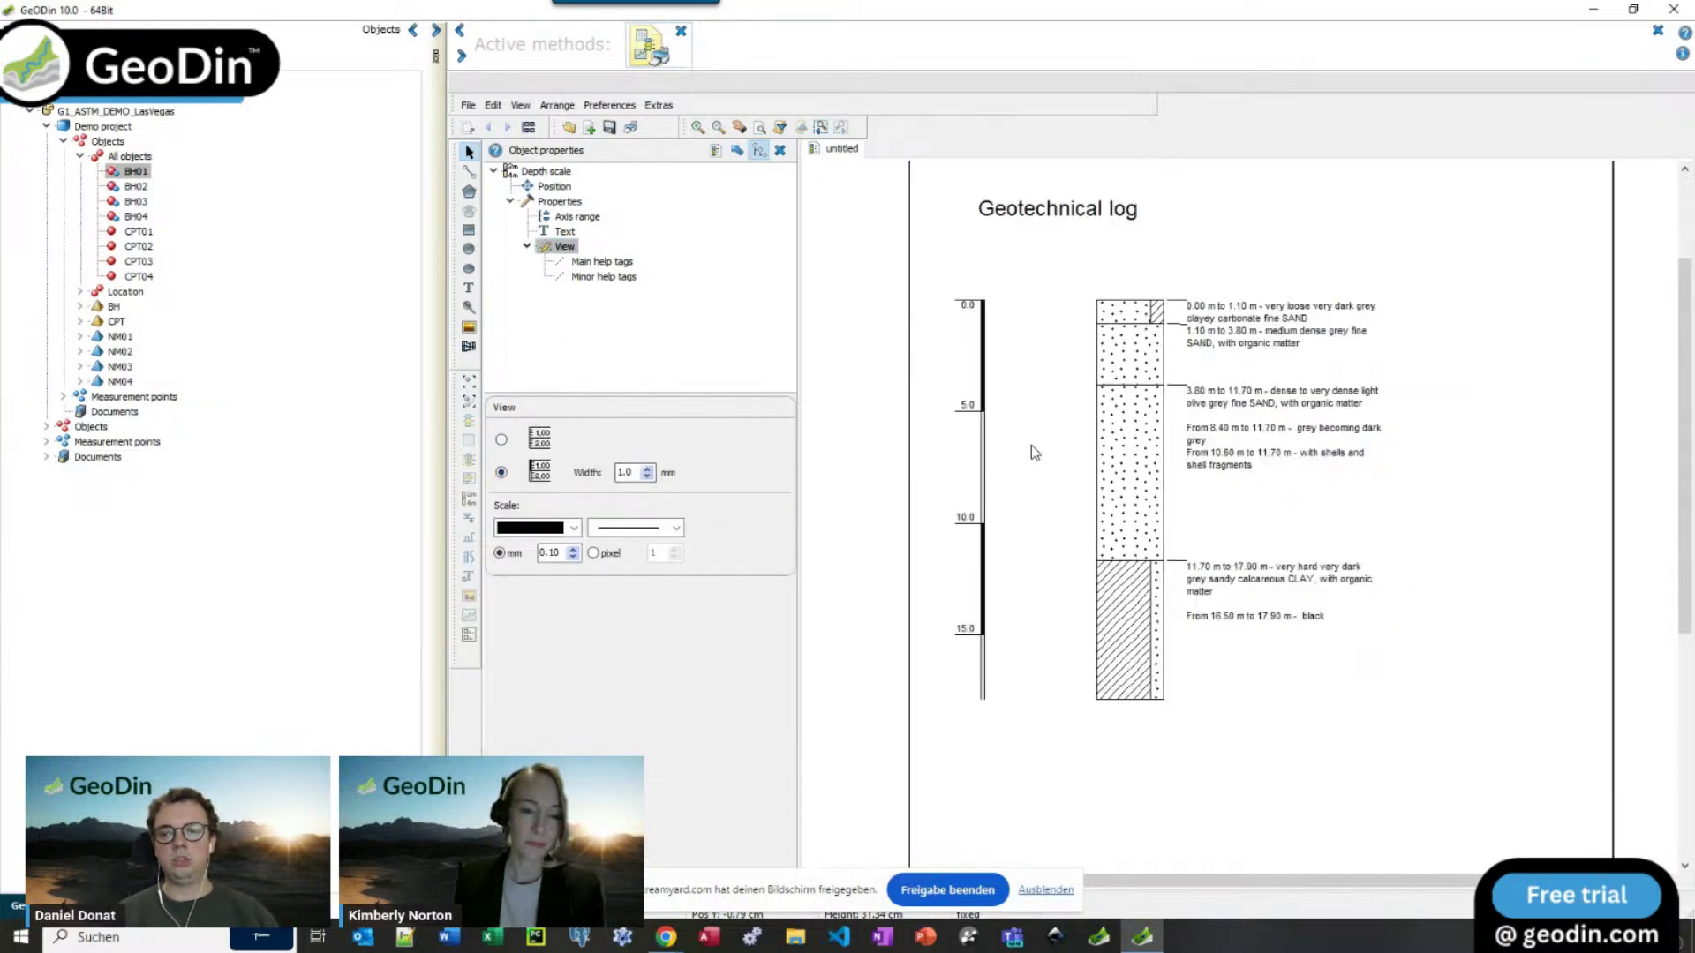
Step: Add a variable text element for the object frame above the borehole log, and set its font size to 23
click(966, 230)
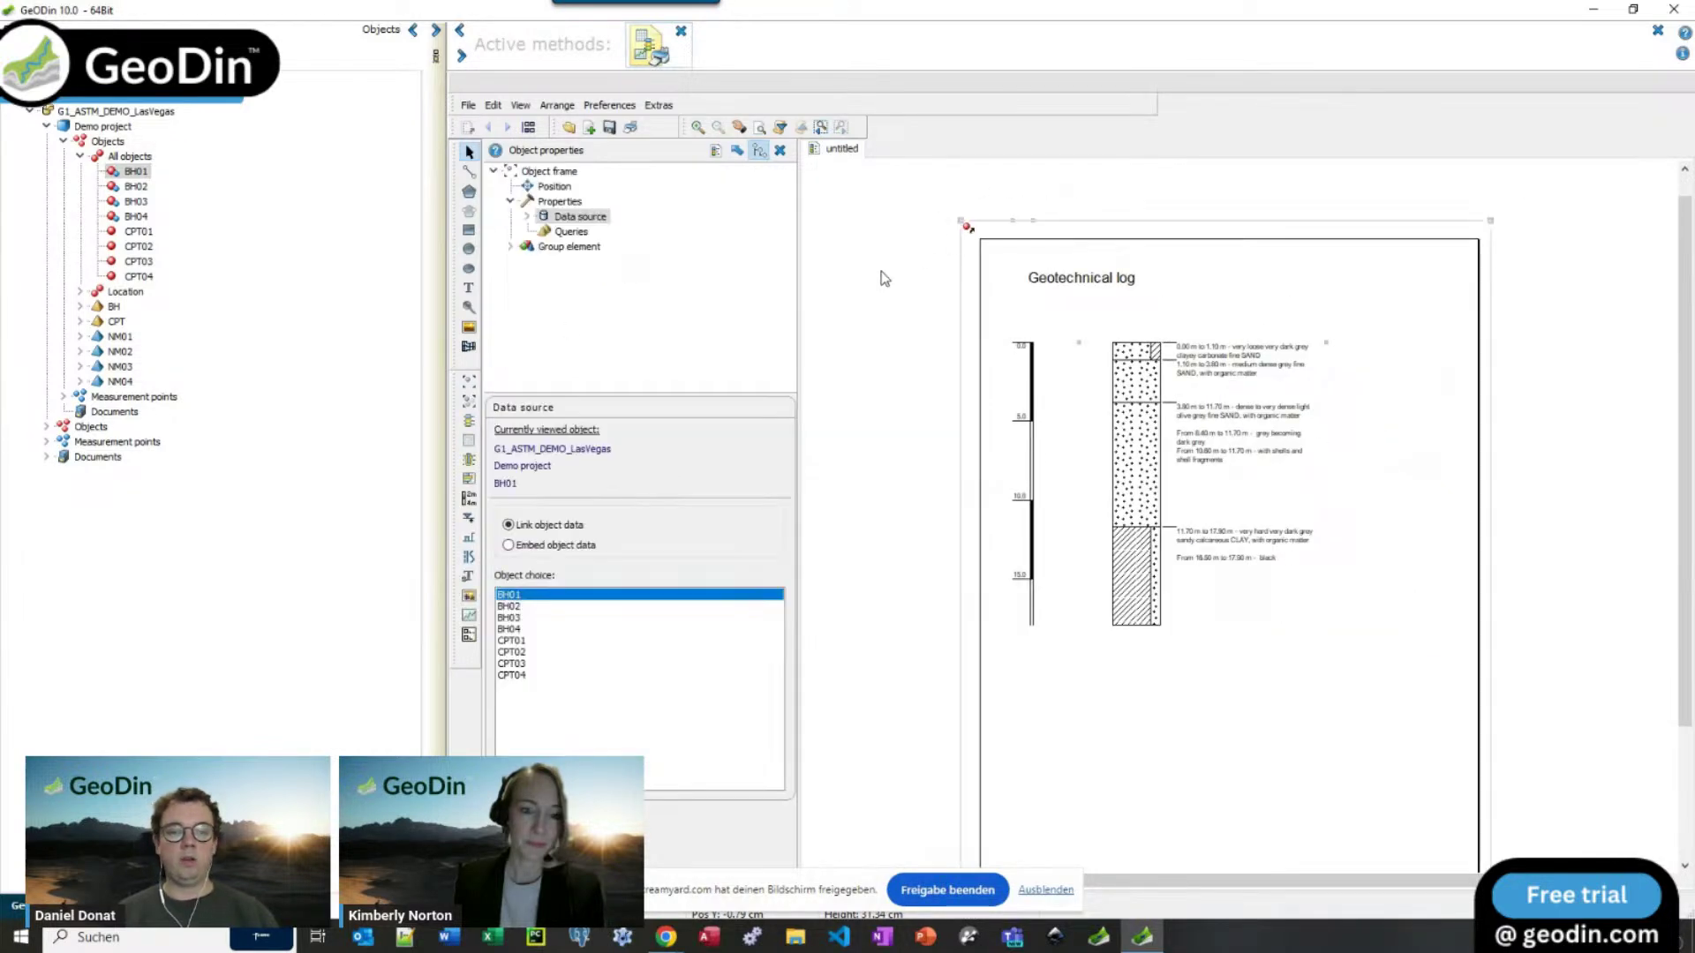
click(468, 575)
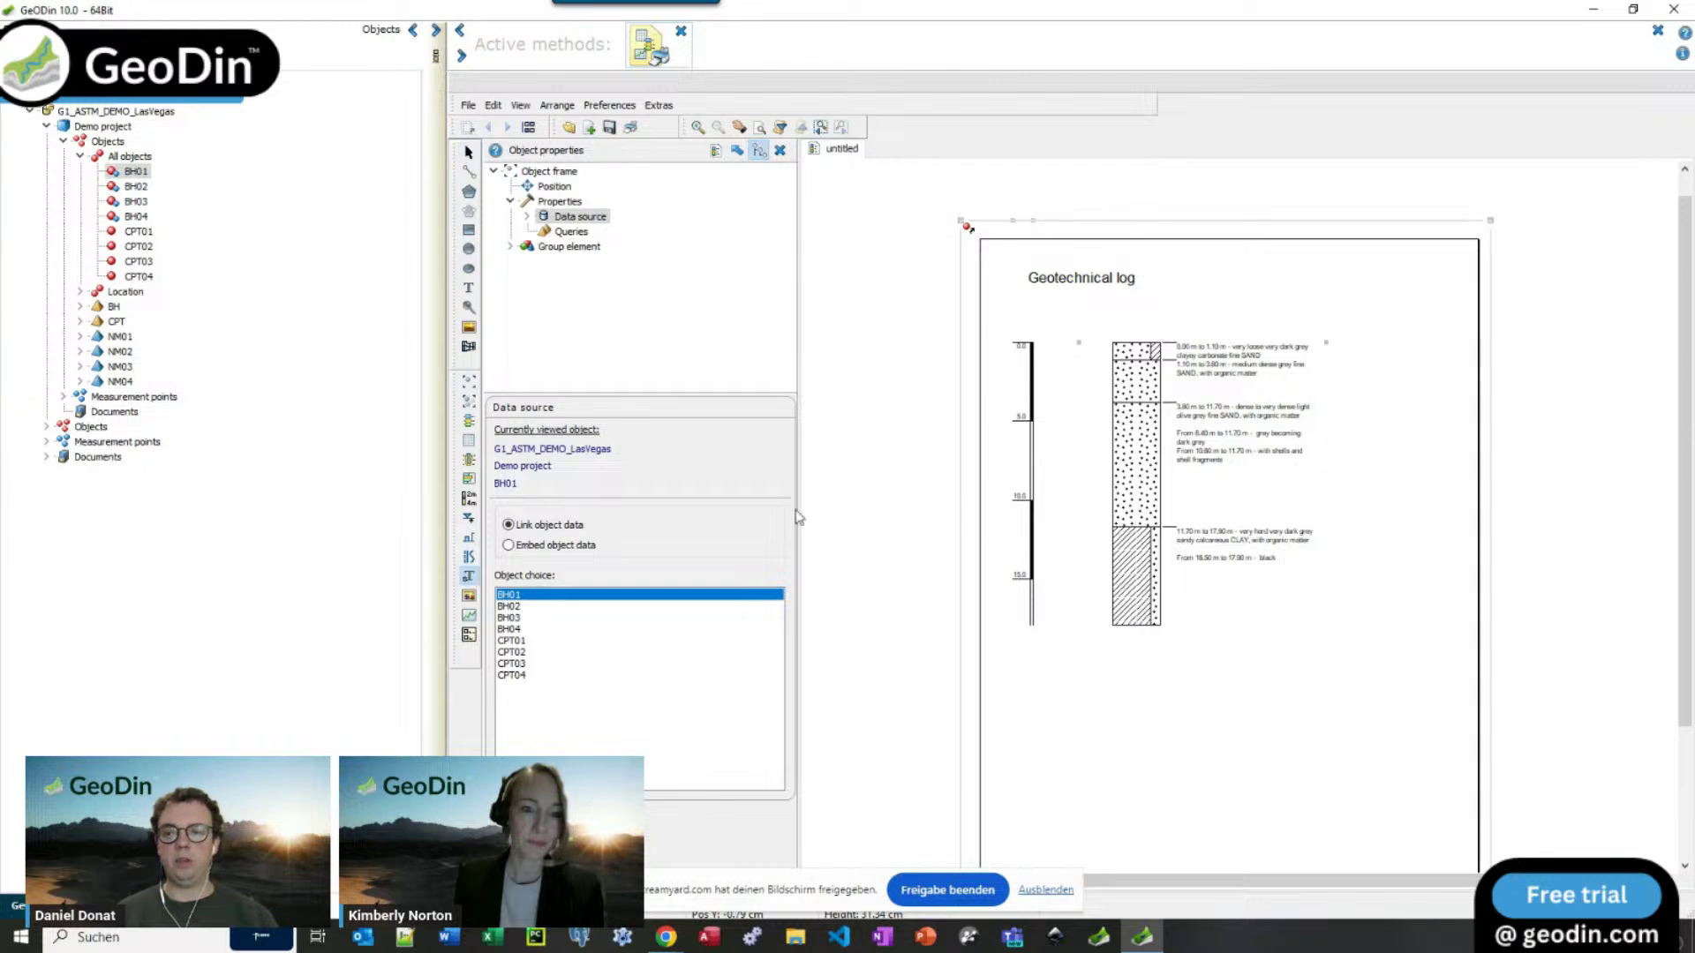
click(1200, 307)
click(564, 246)
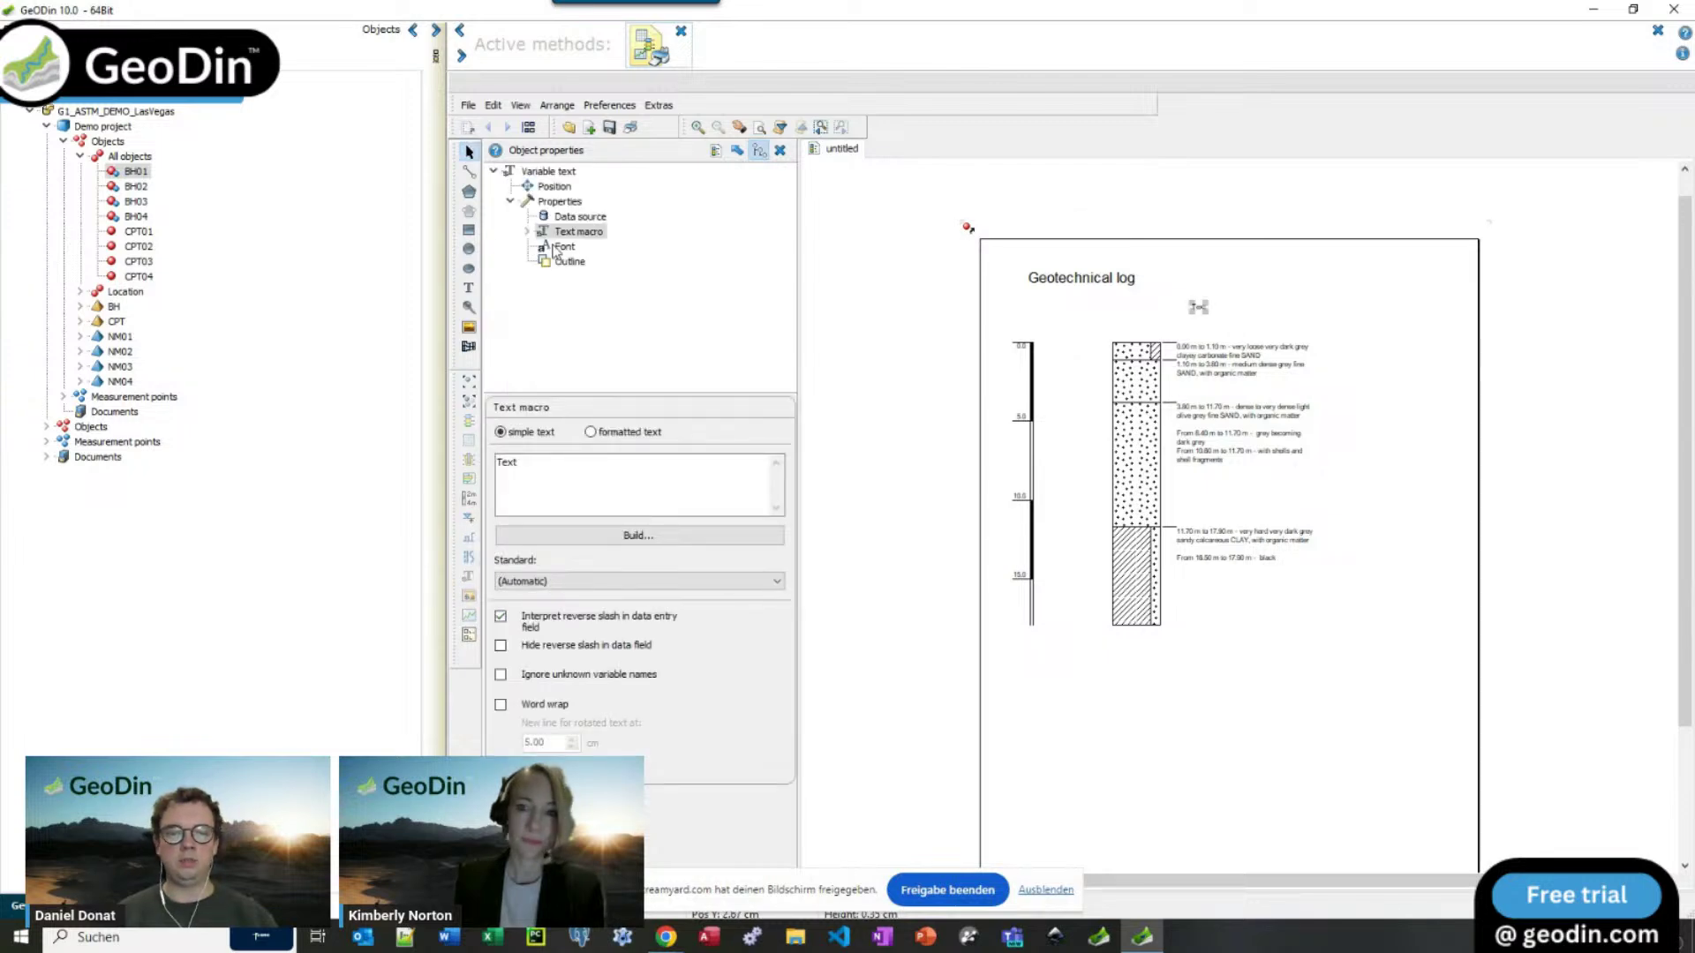
click(667, 453)
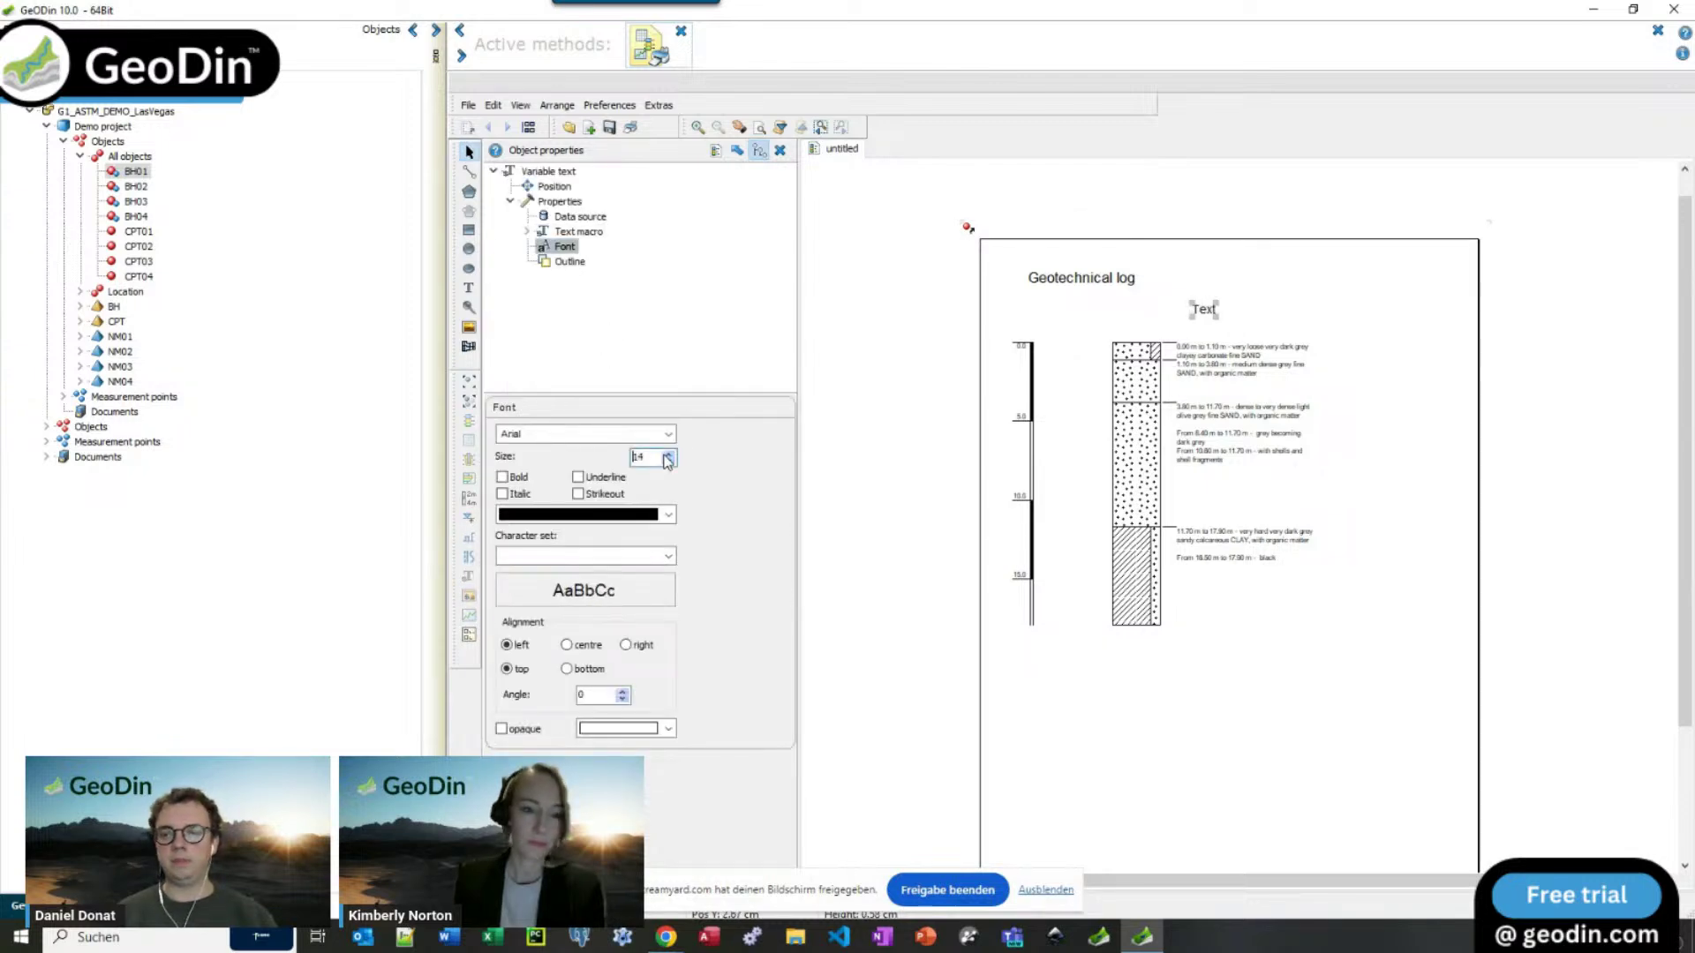
drag(664, 456, 665, 457)
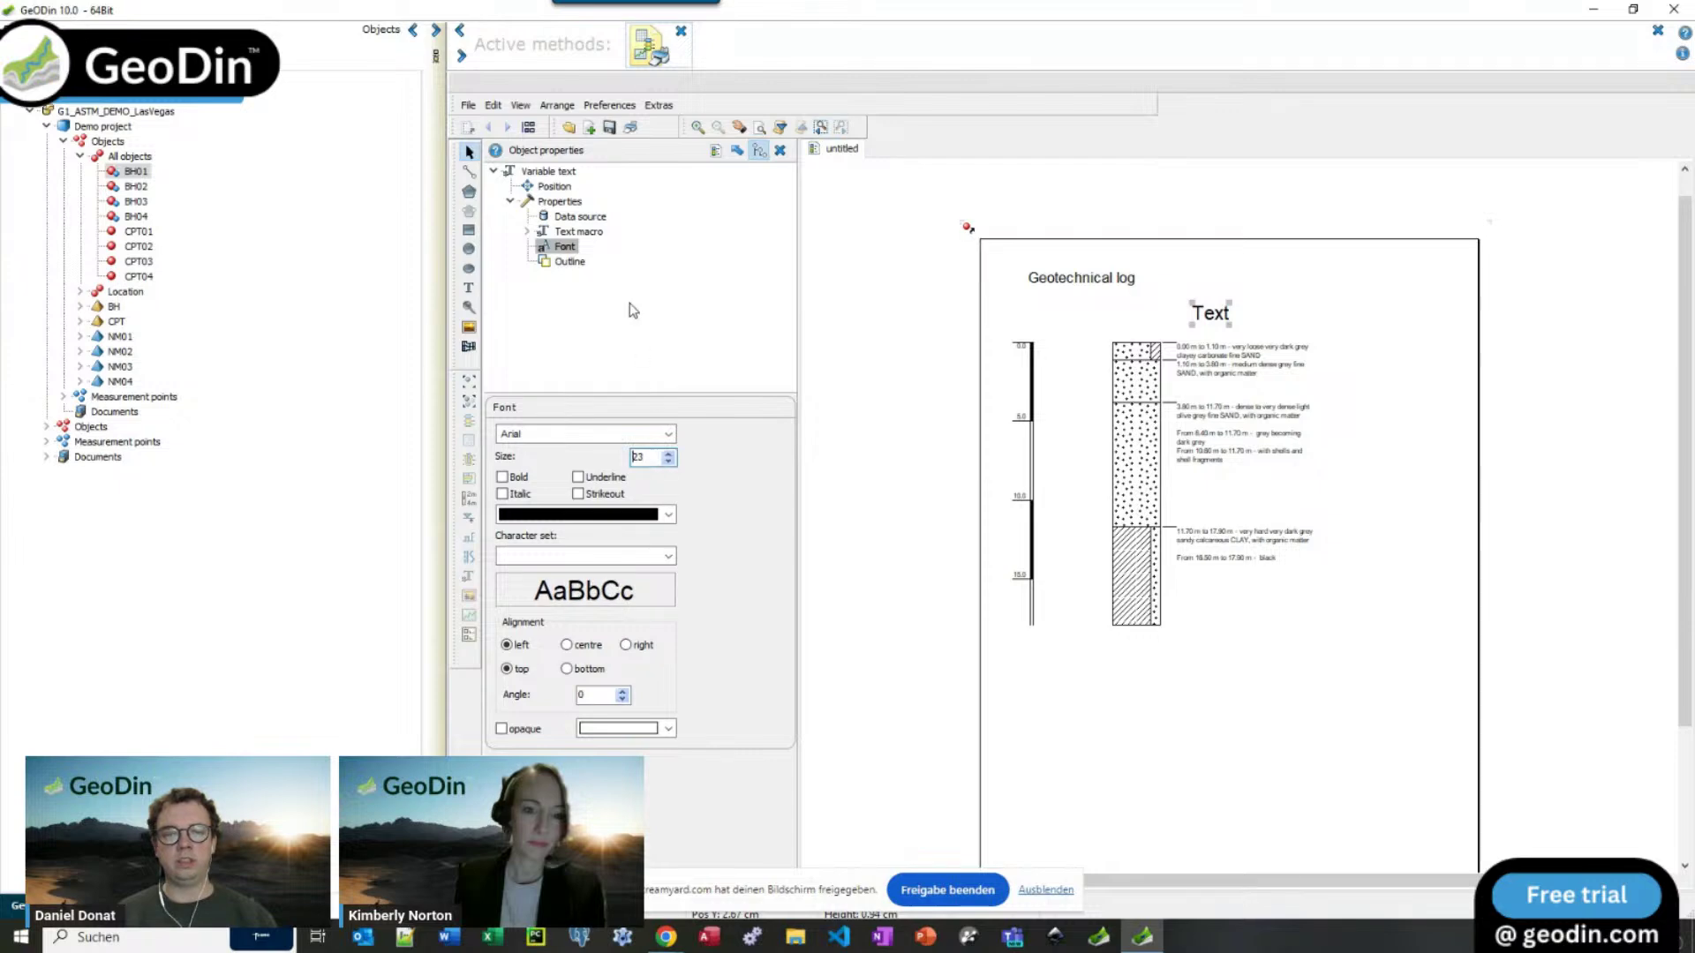
Step: Replace the variable text's content with the Full location name data field, $LONGNAME$
click(565, 232)
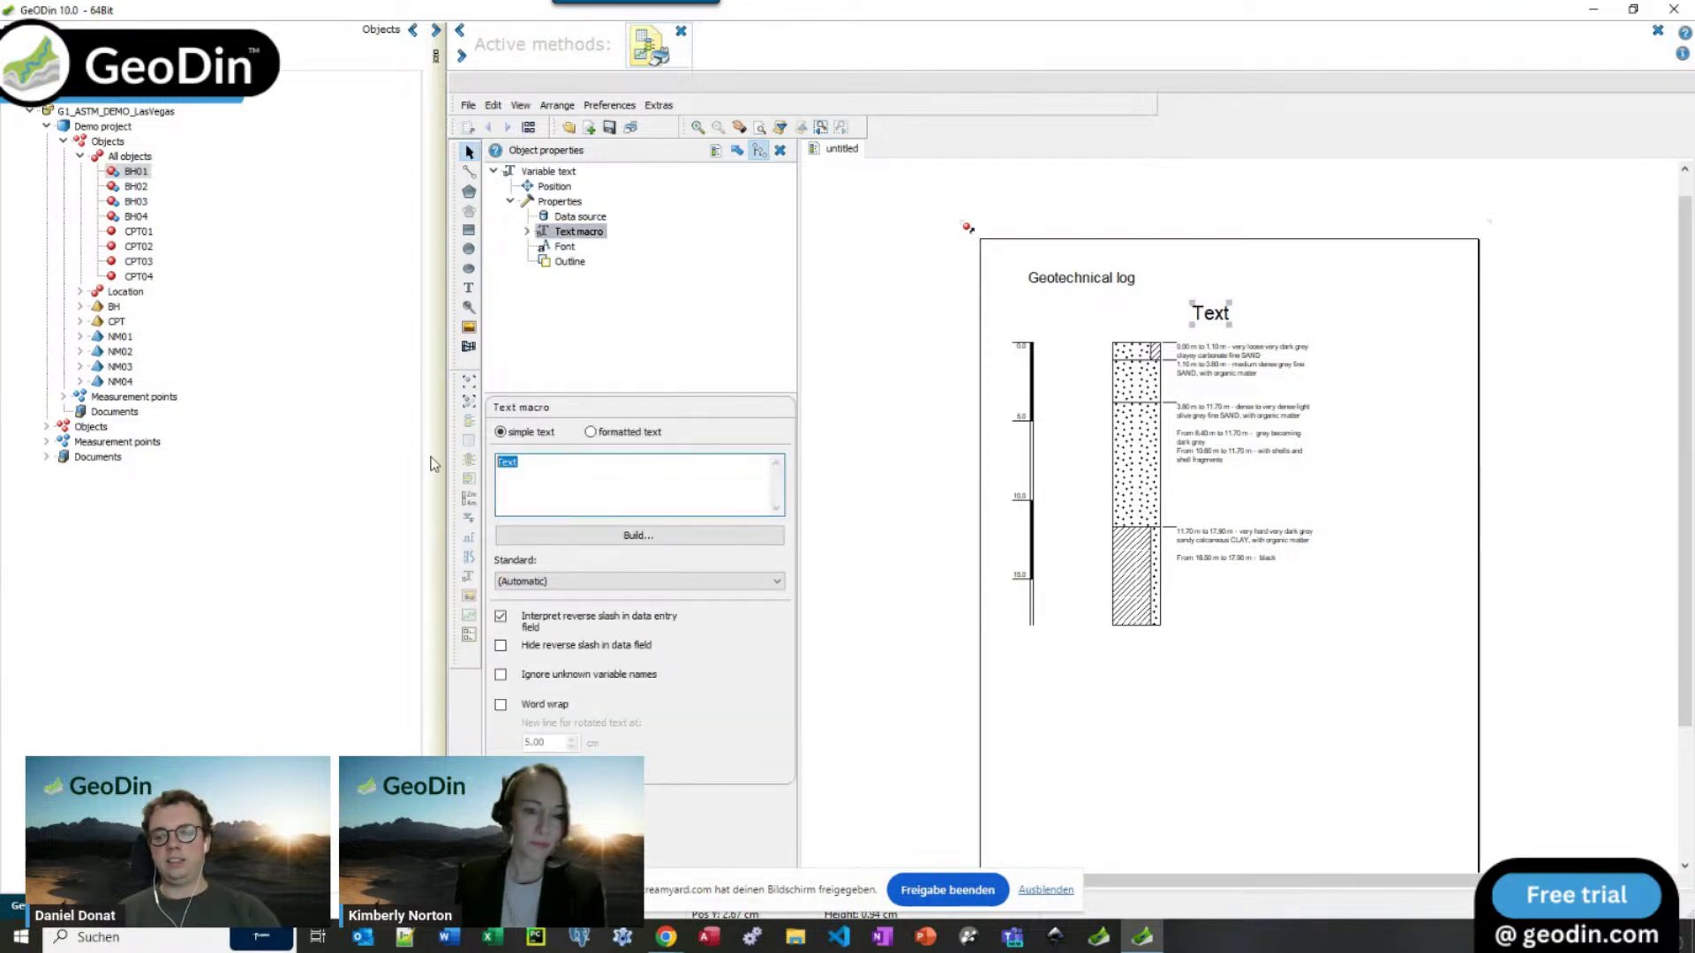
key(BackSpace)
click(576, 536)
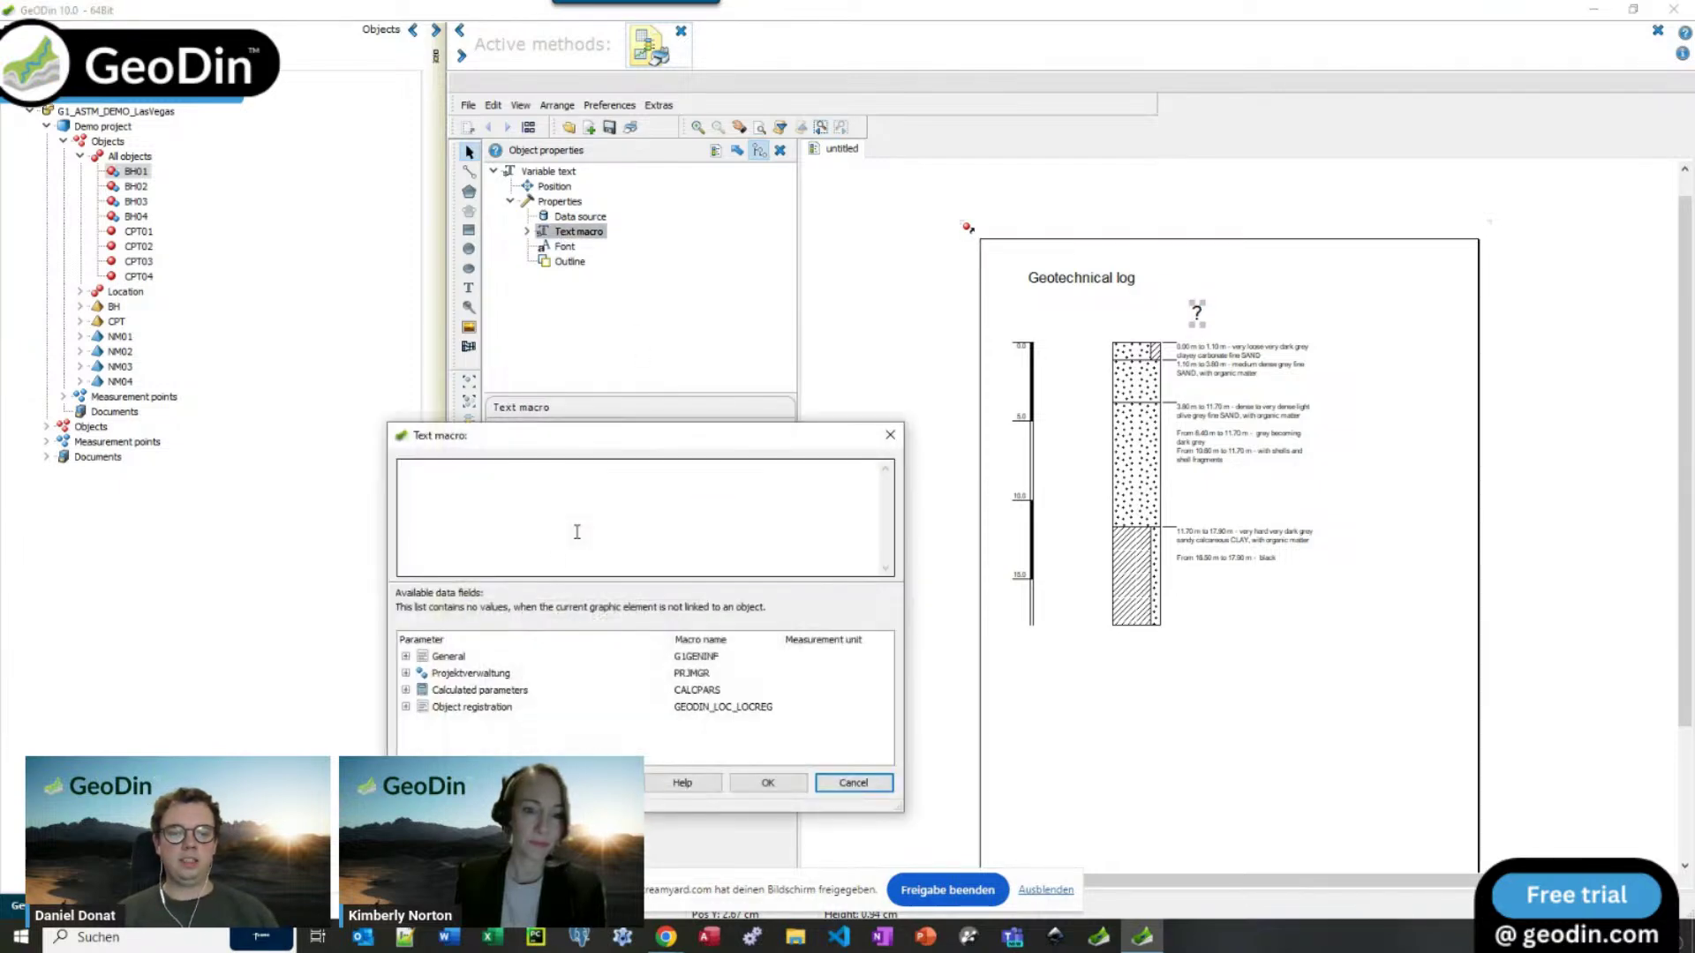
click(405, 657)
scroll(501, 704, down, 5)
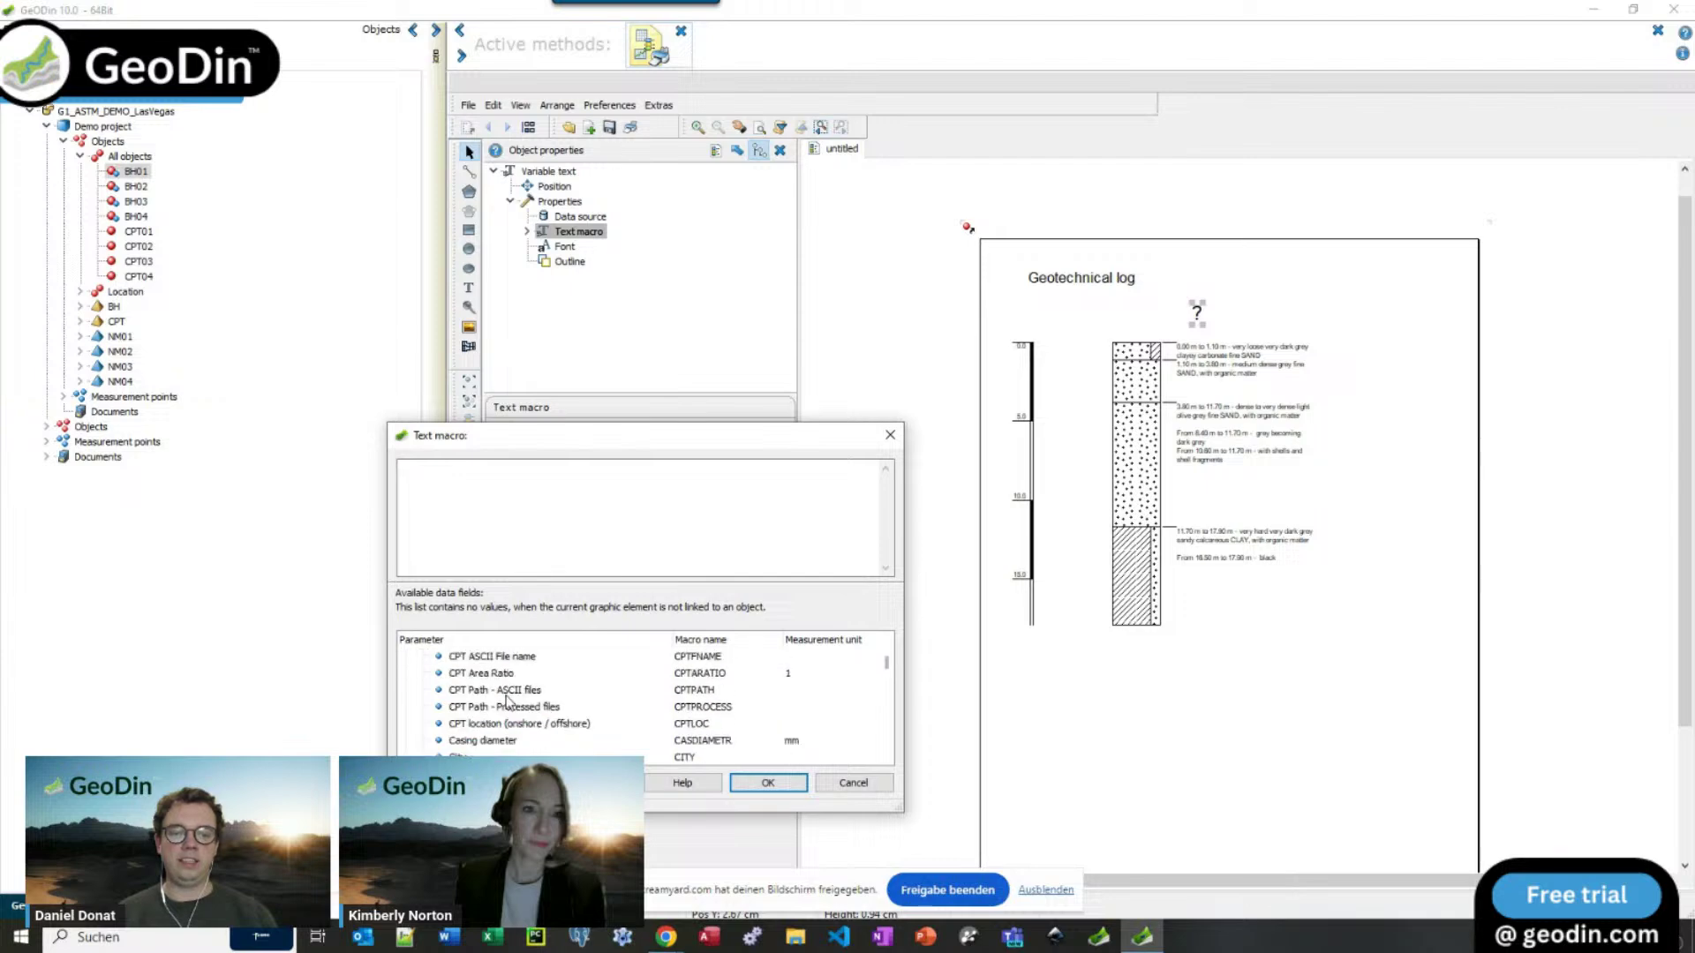
scroll(500, 706, down, 3)
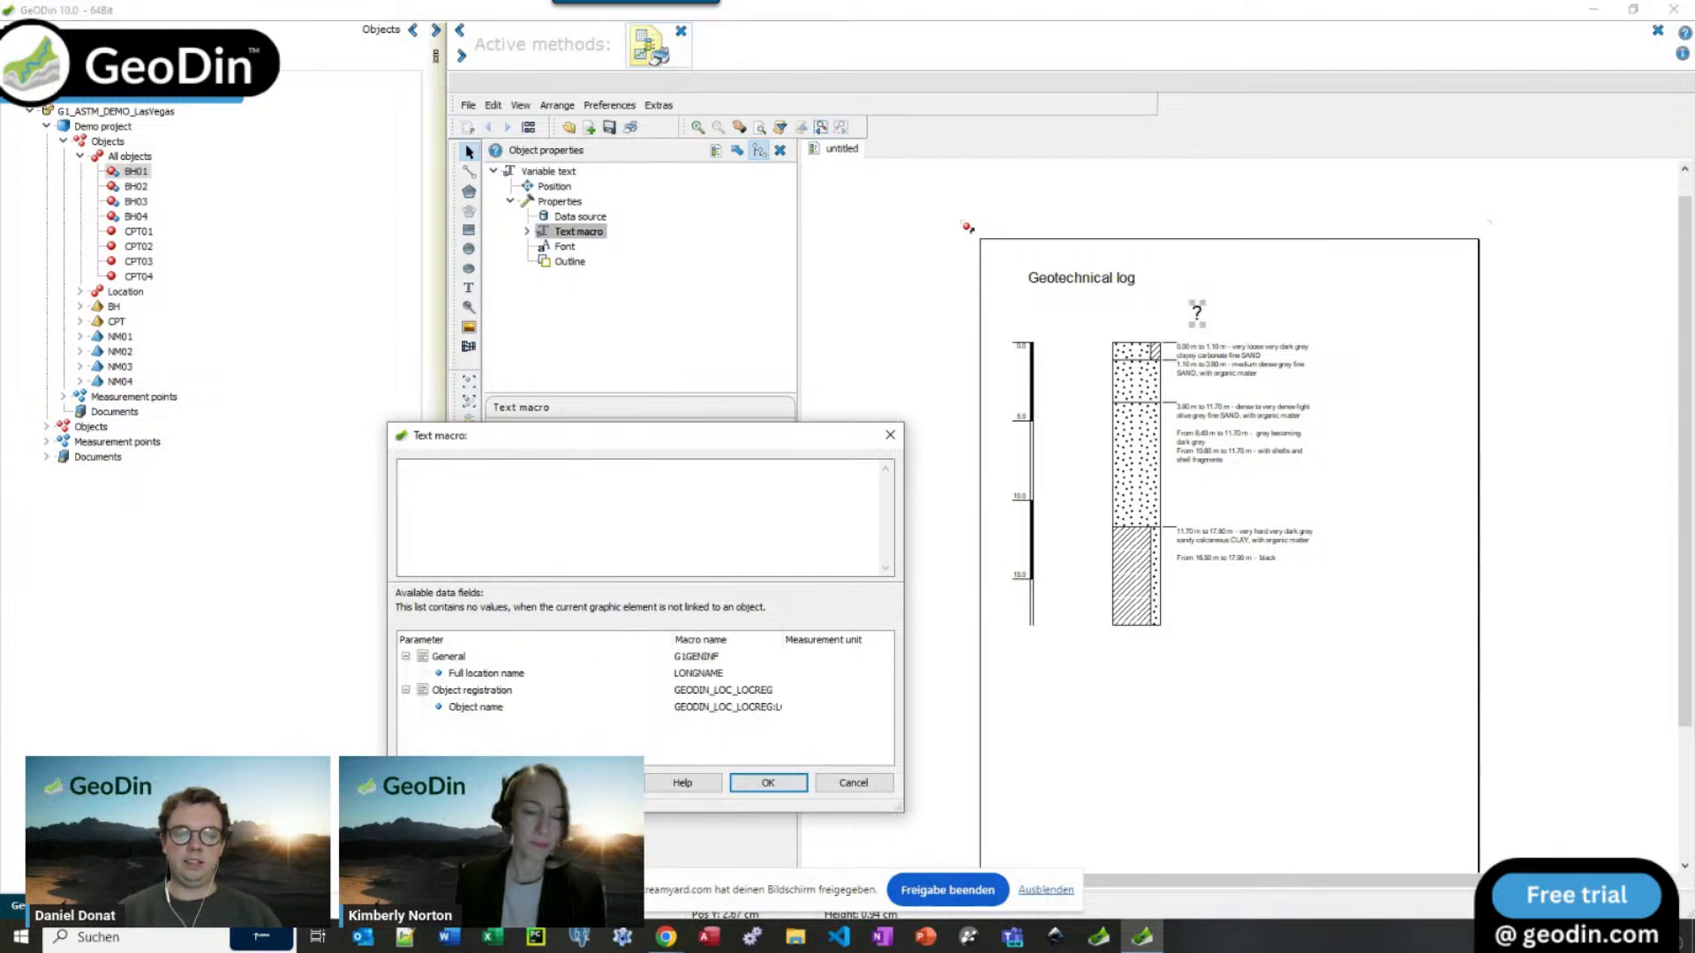
double_click(482, 675)
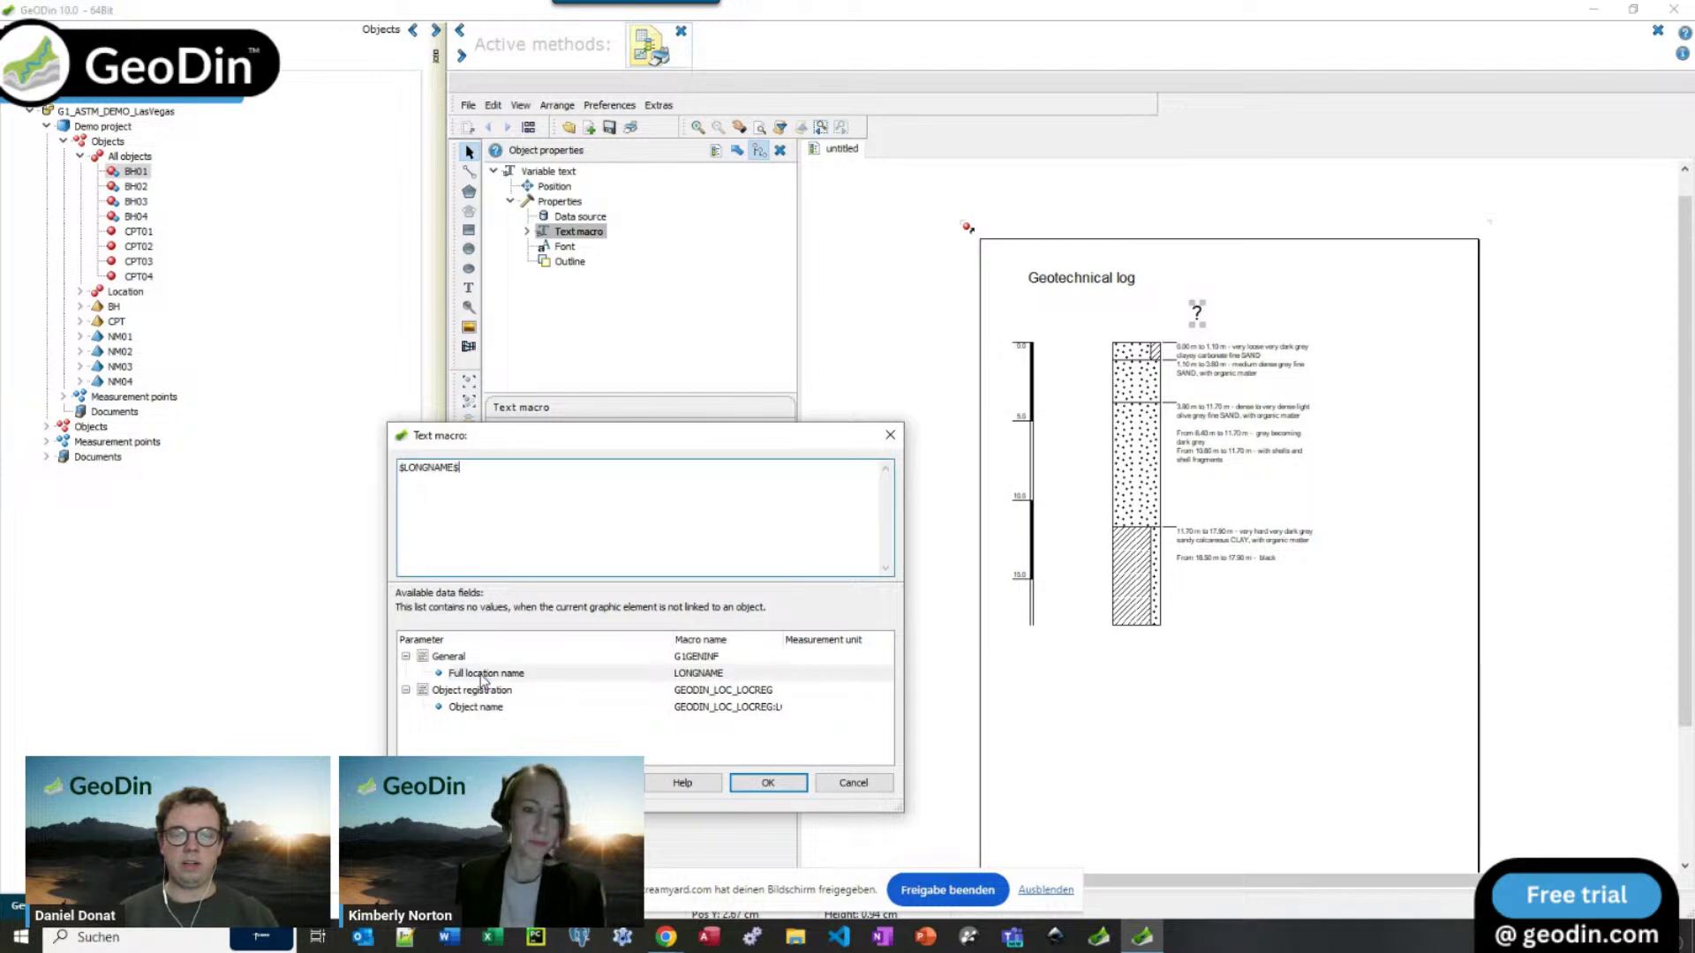
click(767, 783)
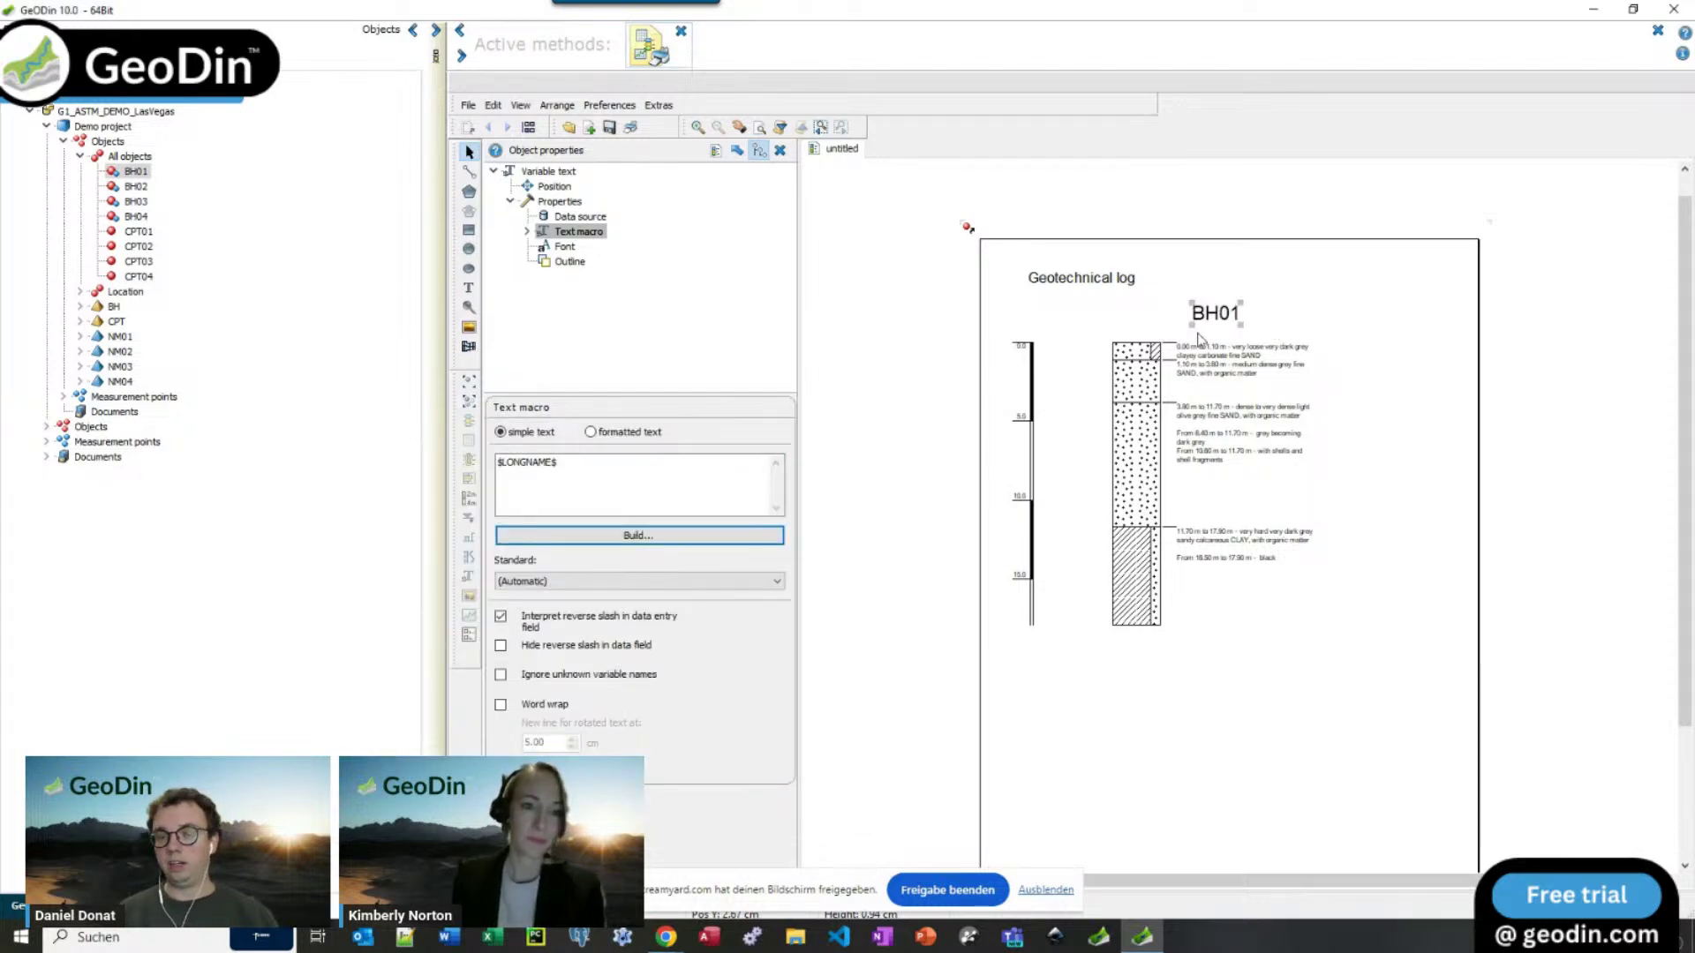
Step: Switch the log's data source to borehole BH02, and close the graphic without saving it
drag(134, 187, 1143, 429)
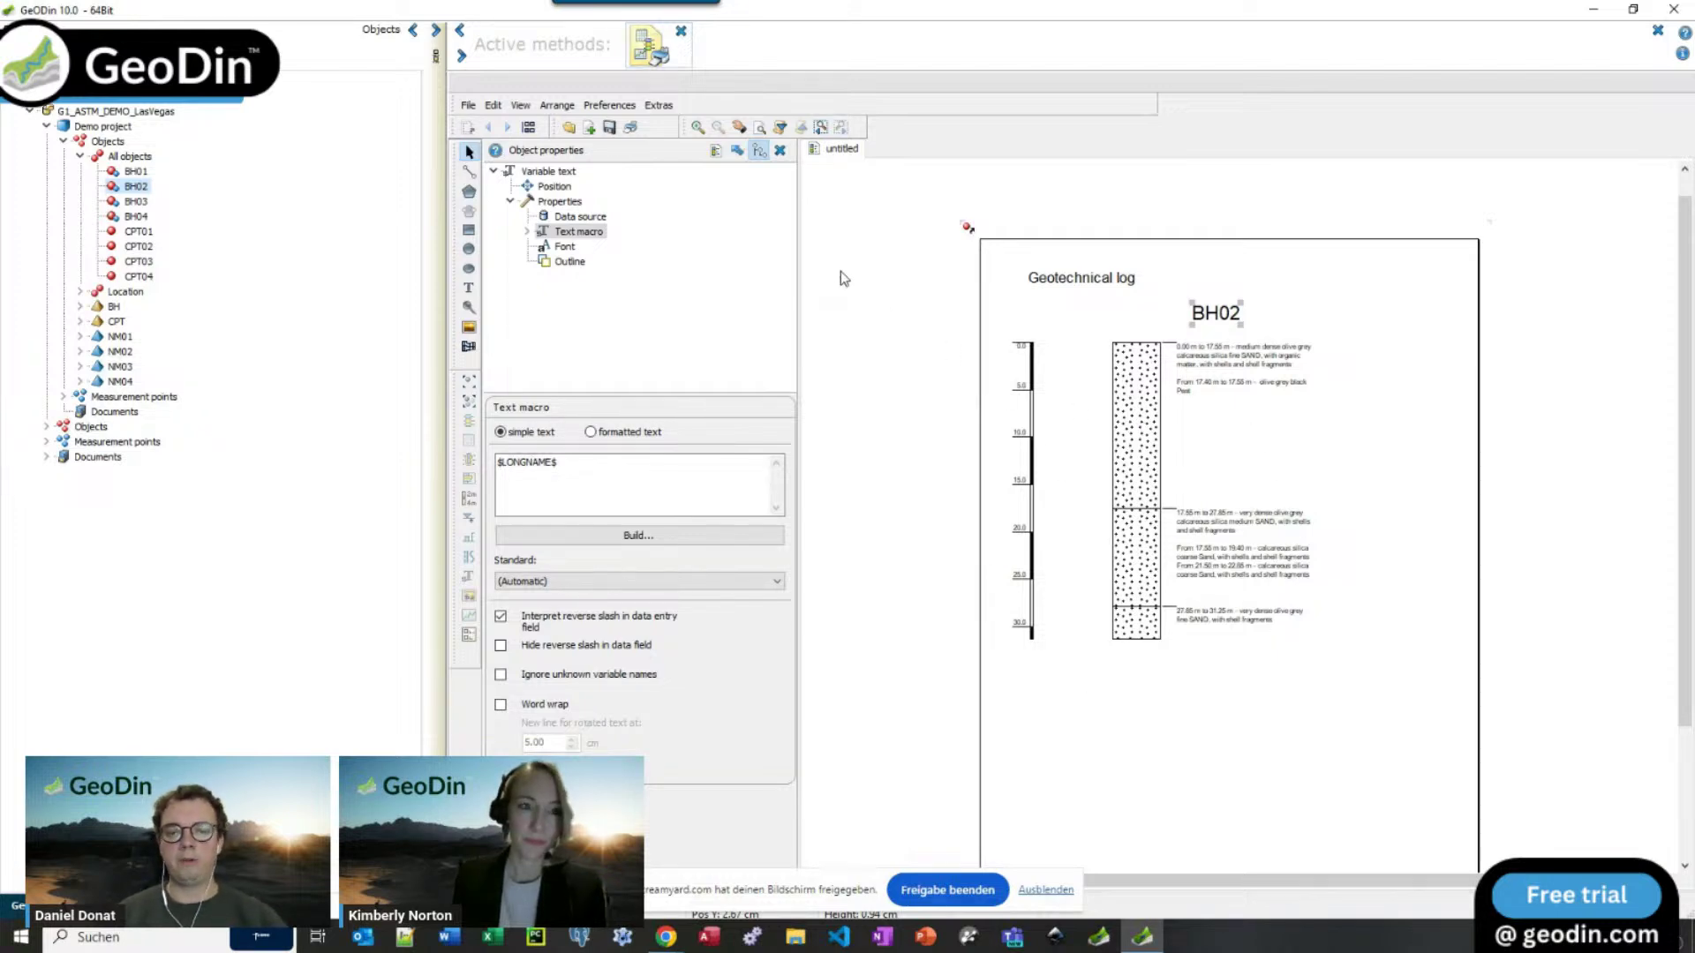
click(683, 33)
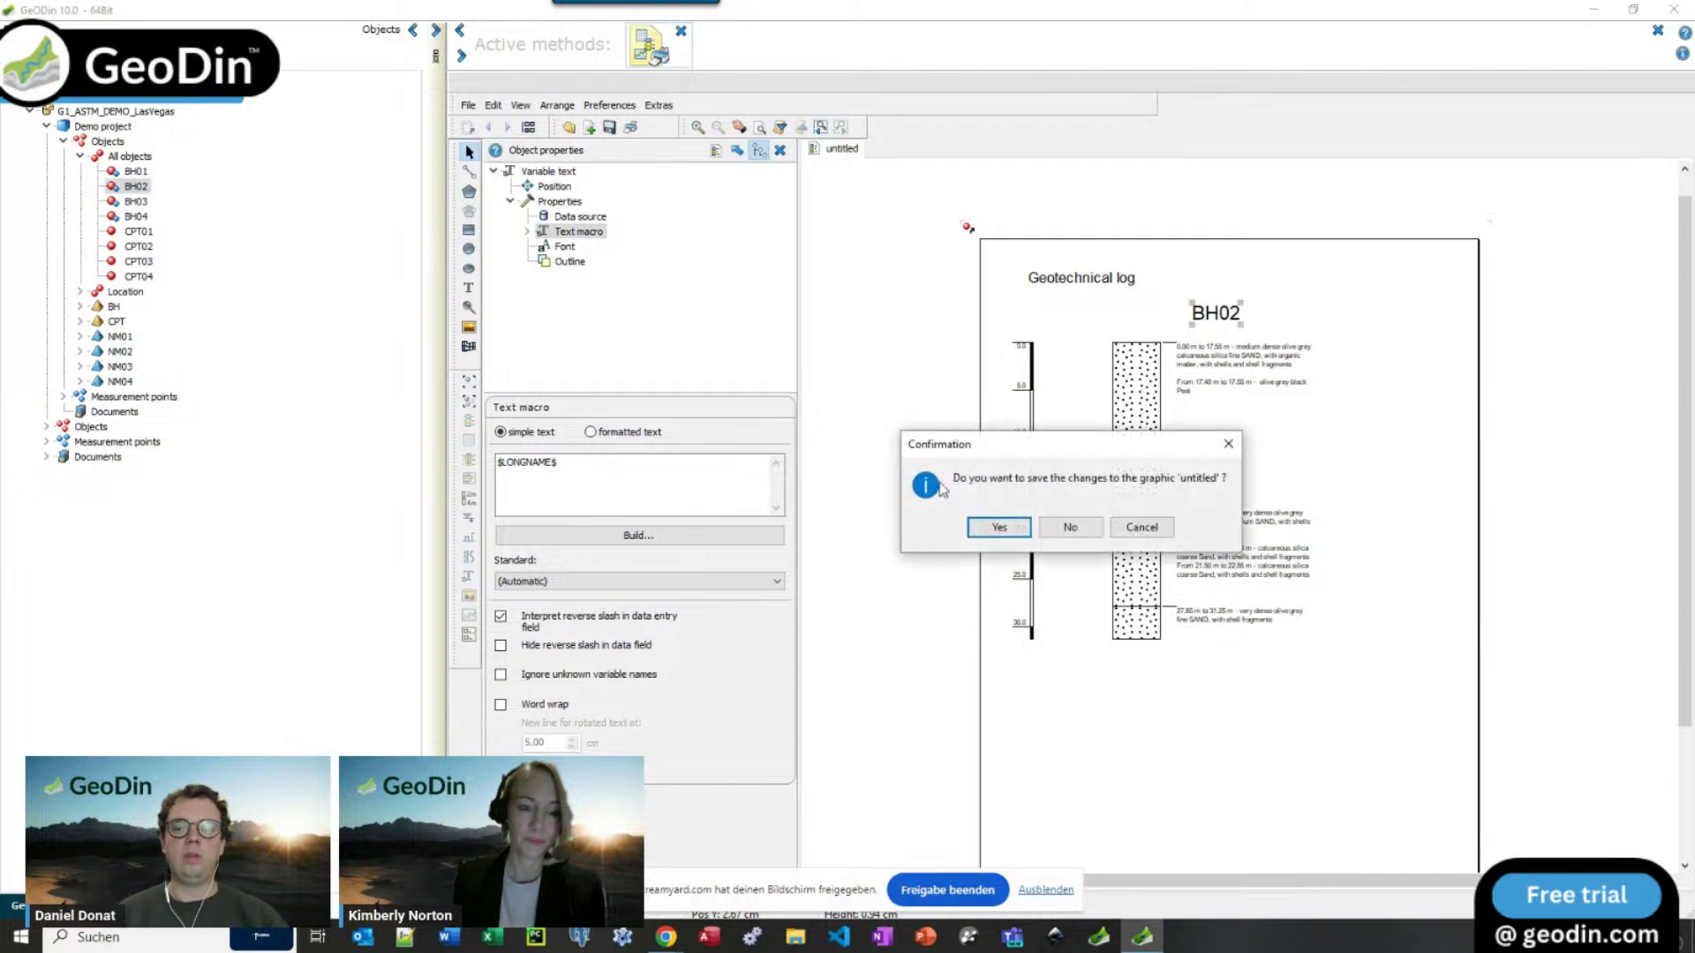
click(1063, 533)
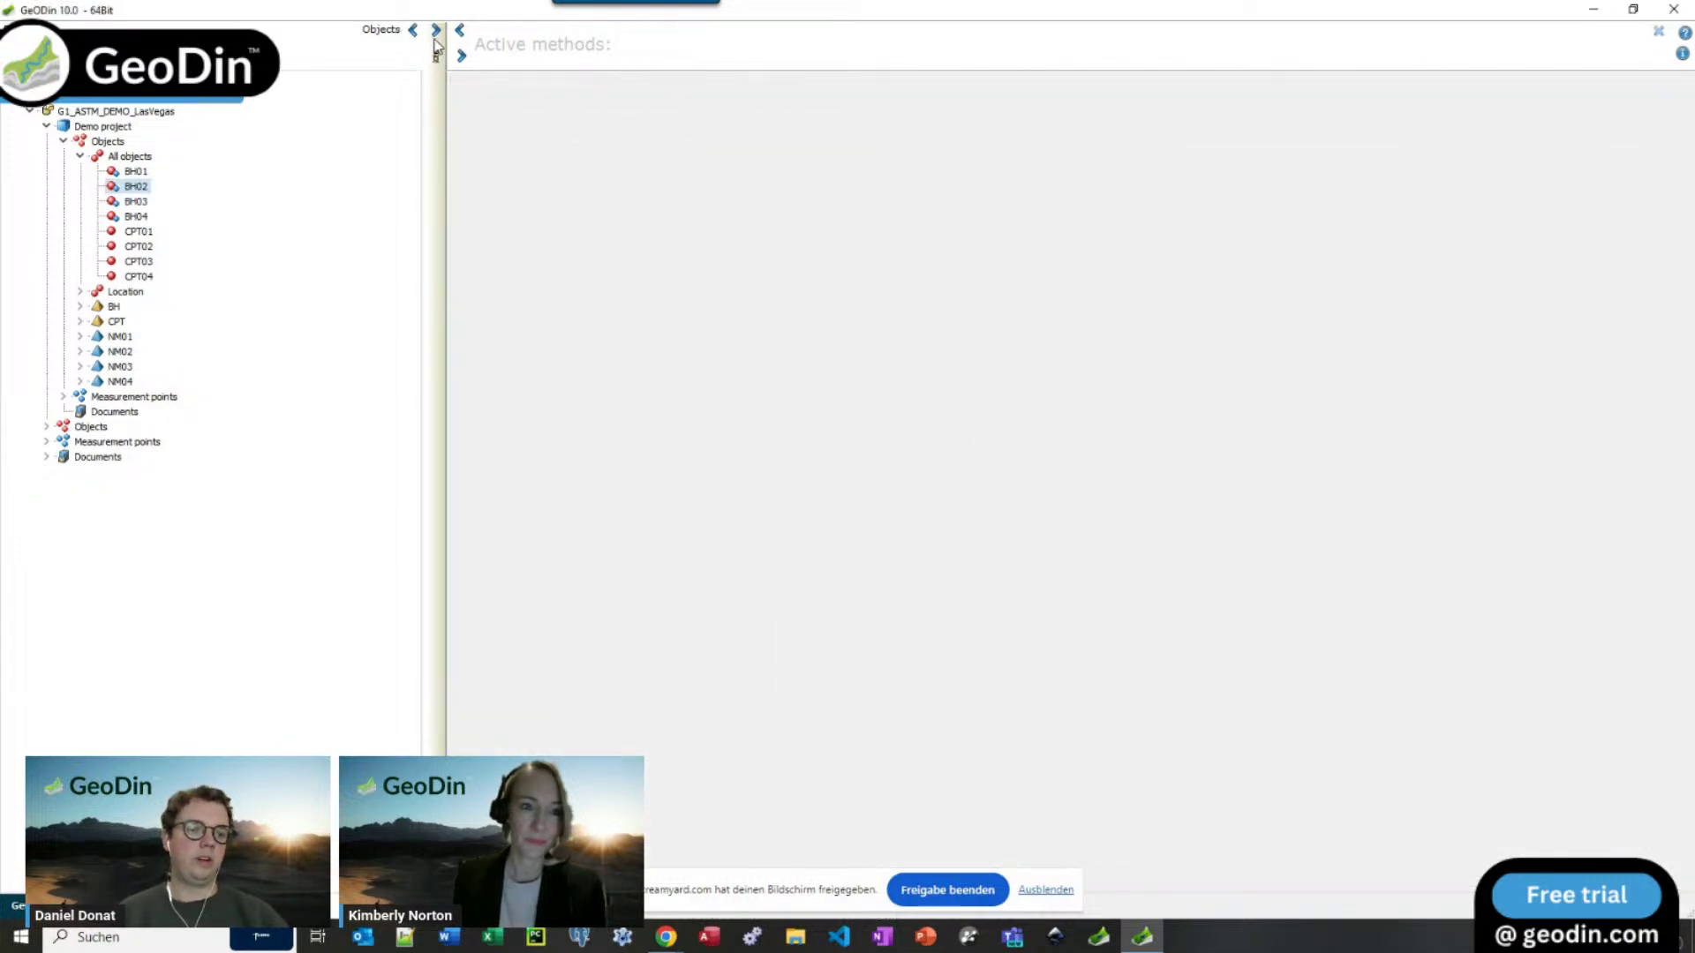
Step: Show the available methods again and open the map stored in the Maps folder of the database's documents
click(435, 30)
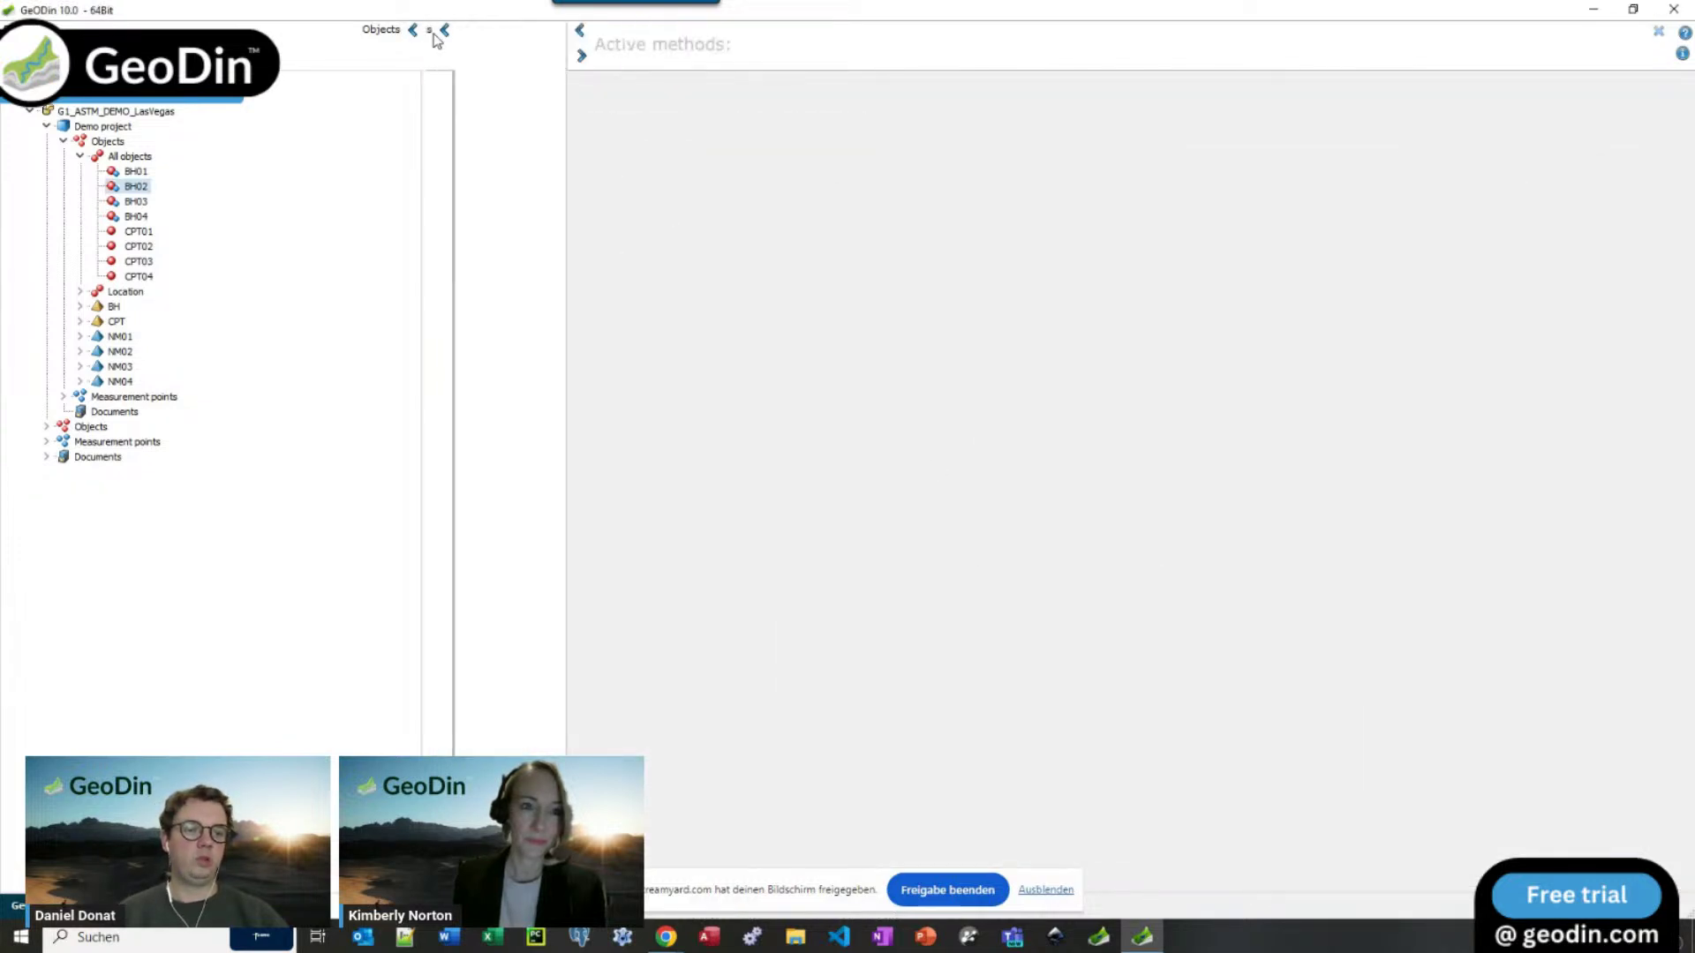
click(47, 458)
click(64, 488)
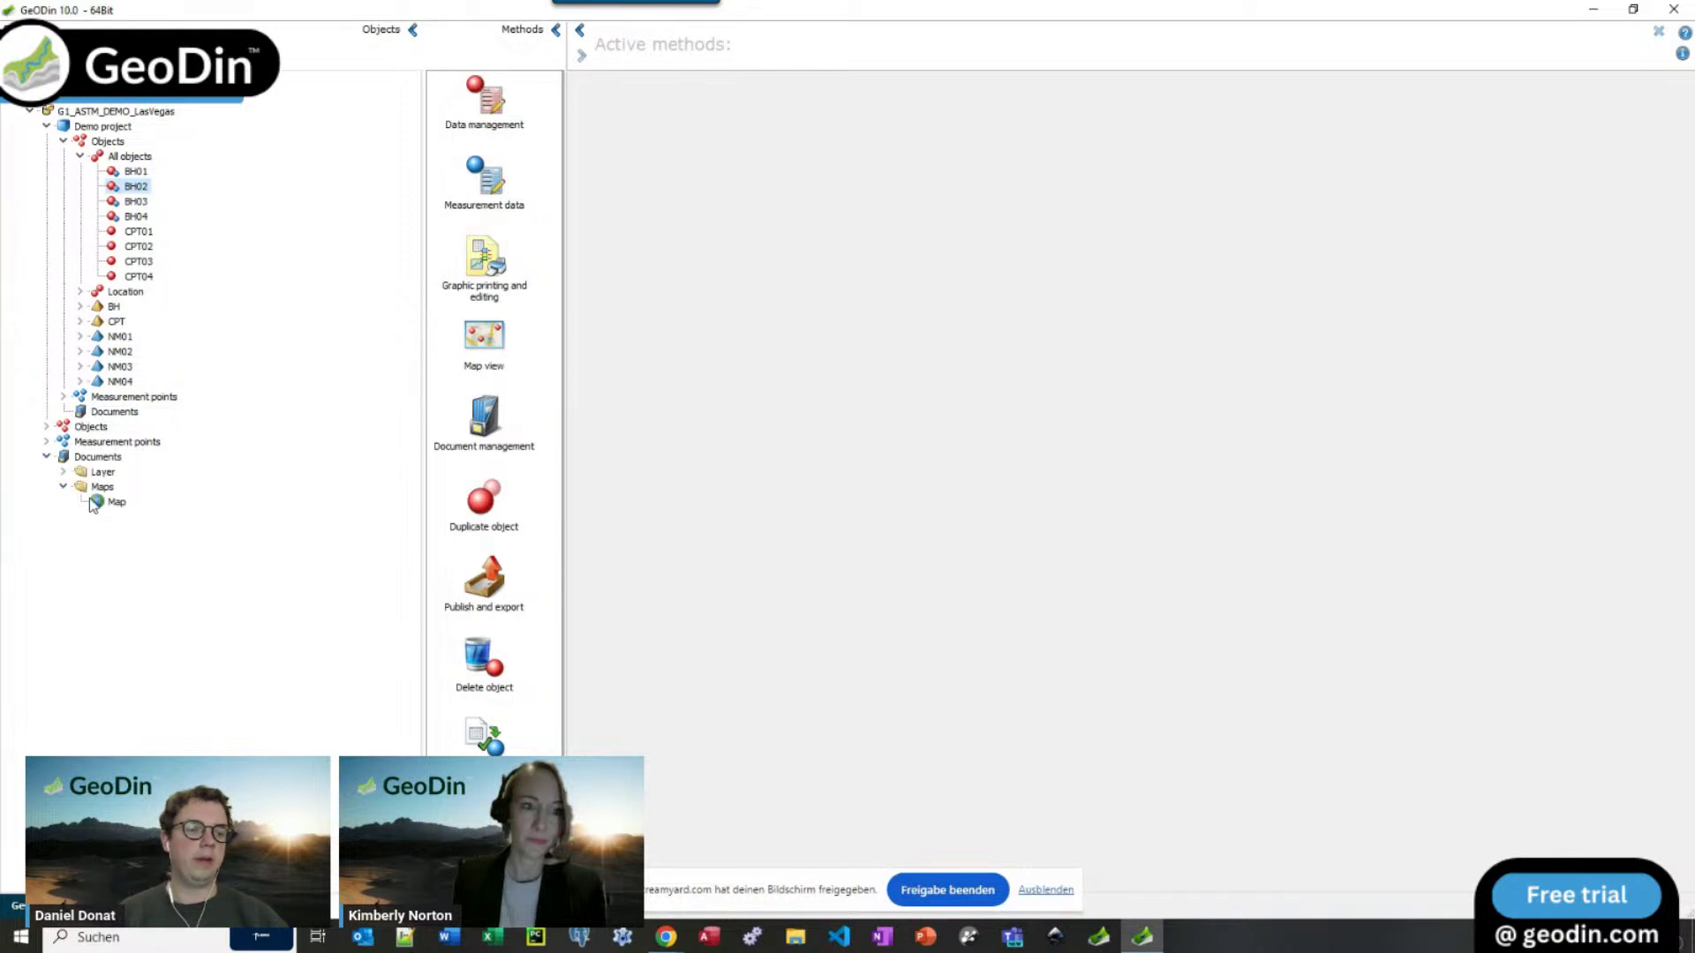
click(117, 502)
click(482, 123)
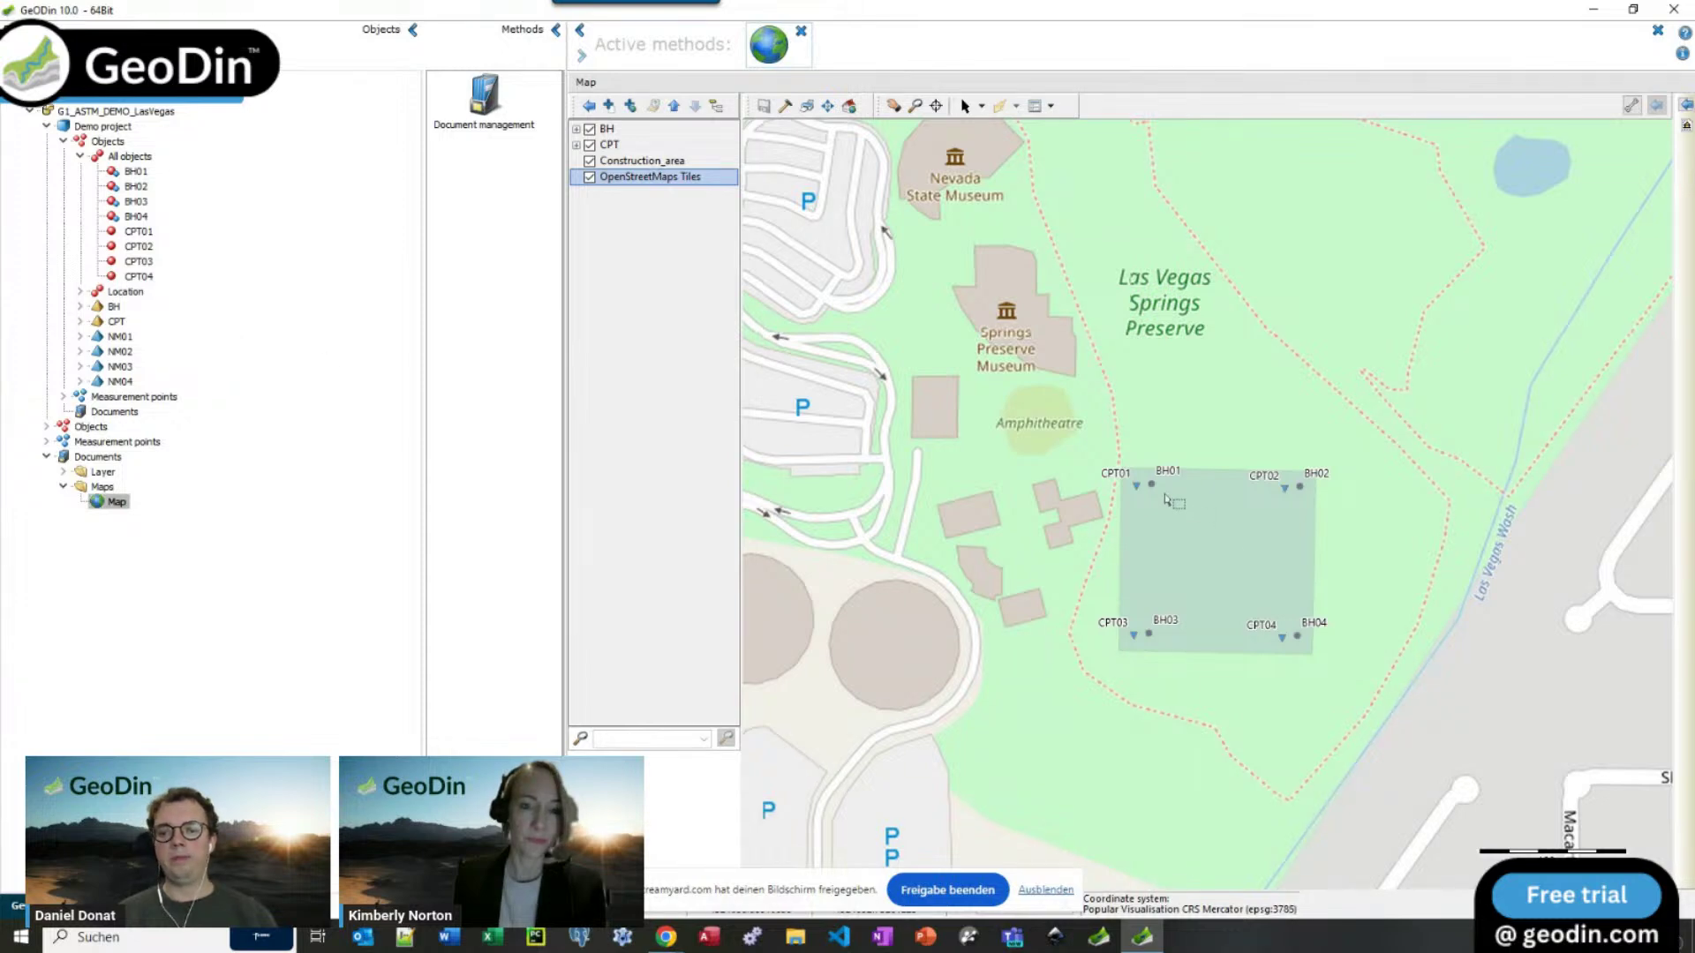
Step: Select borehole BH01 in the map's BH layer to preview its log, and close the preview and the map
scroll(1218, 520, up, 2)
scroll(1169, 496, down, 3)
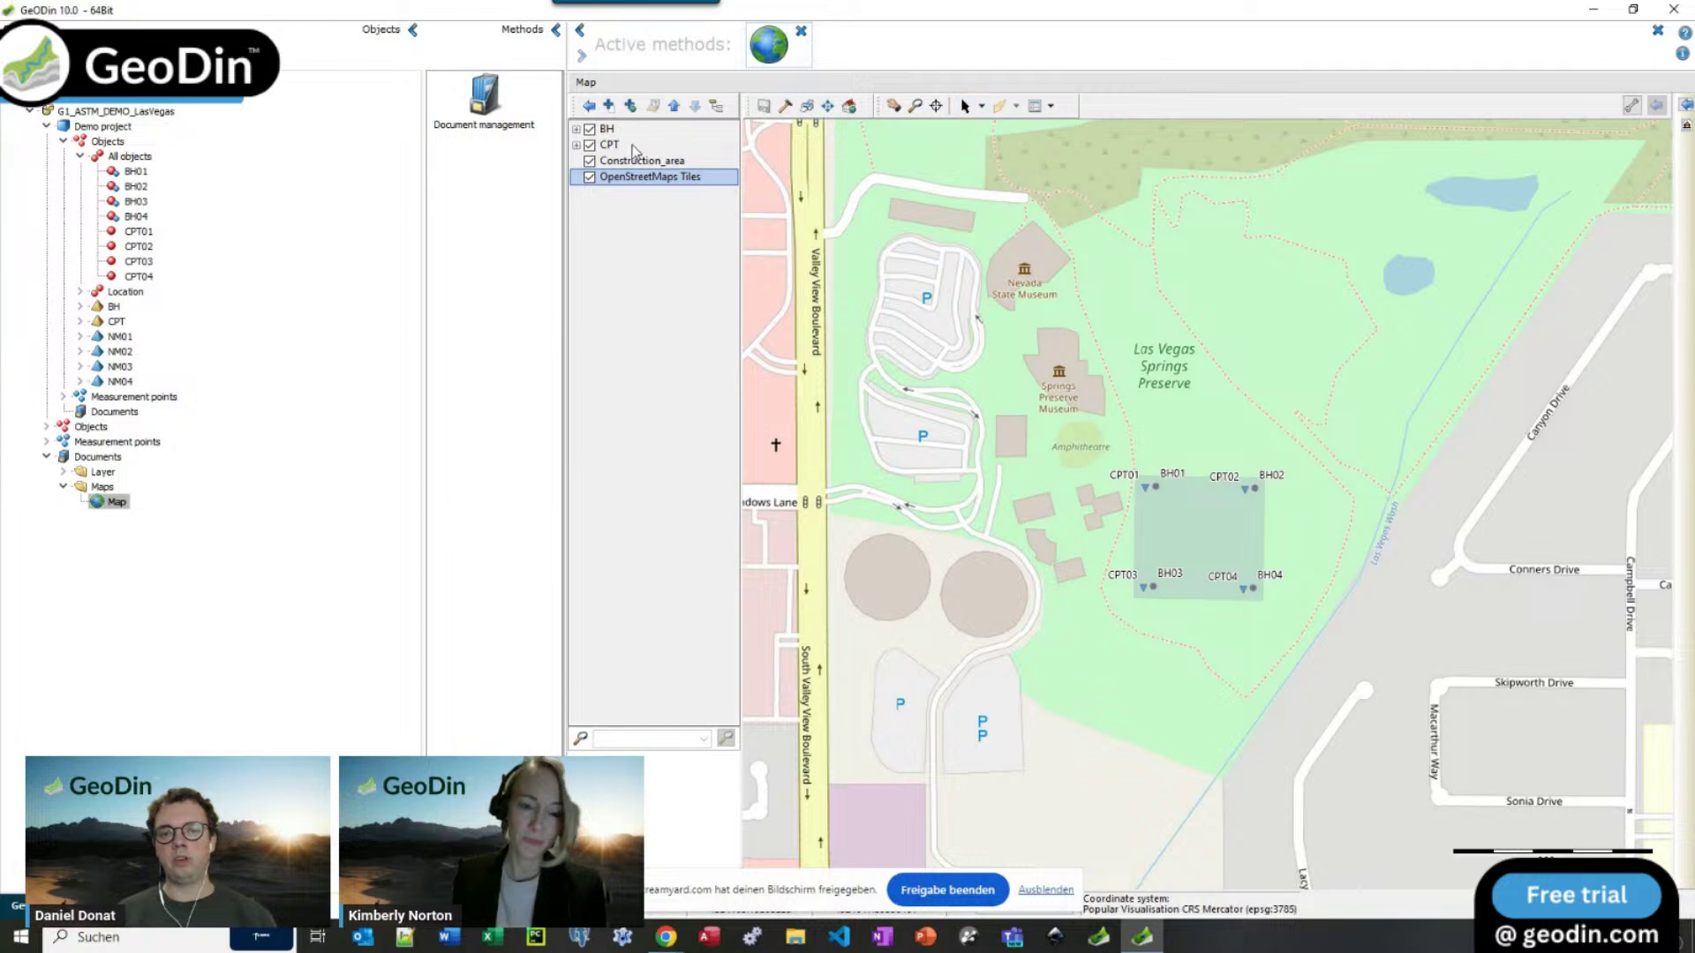
click(607, 131)
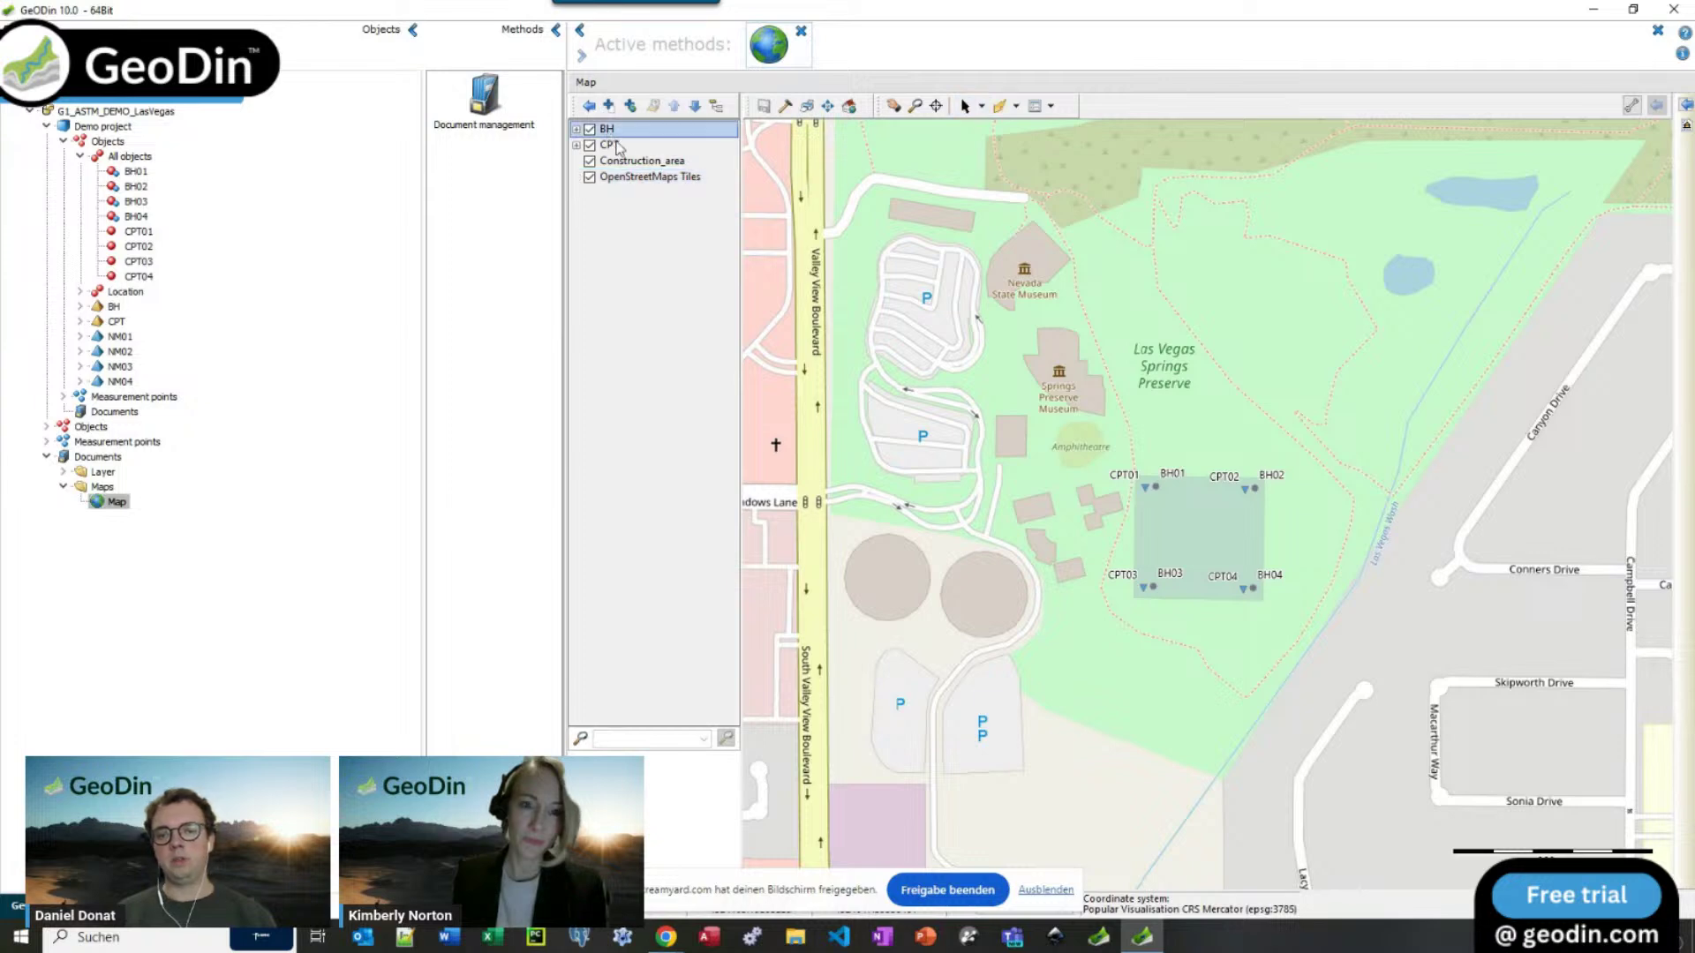
click(1157, 489)
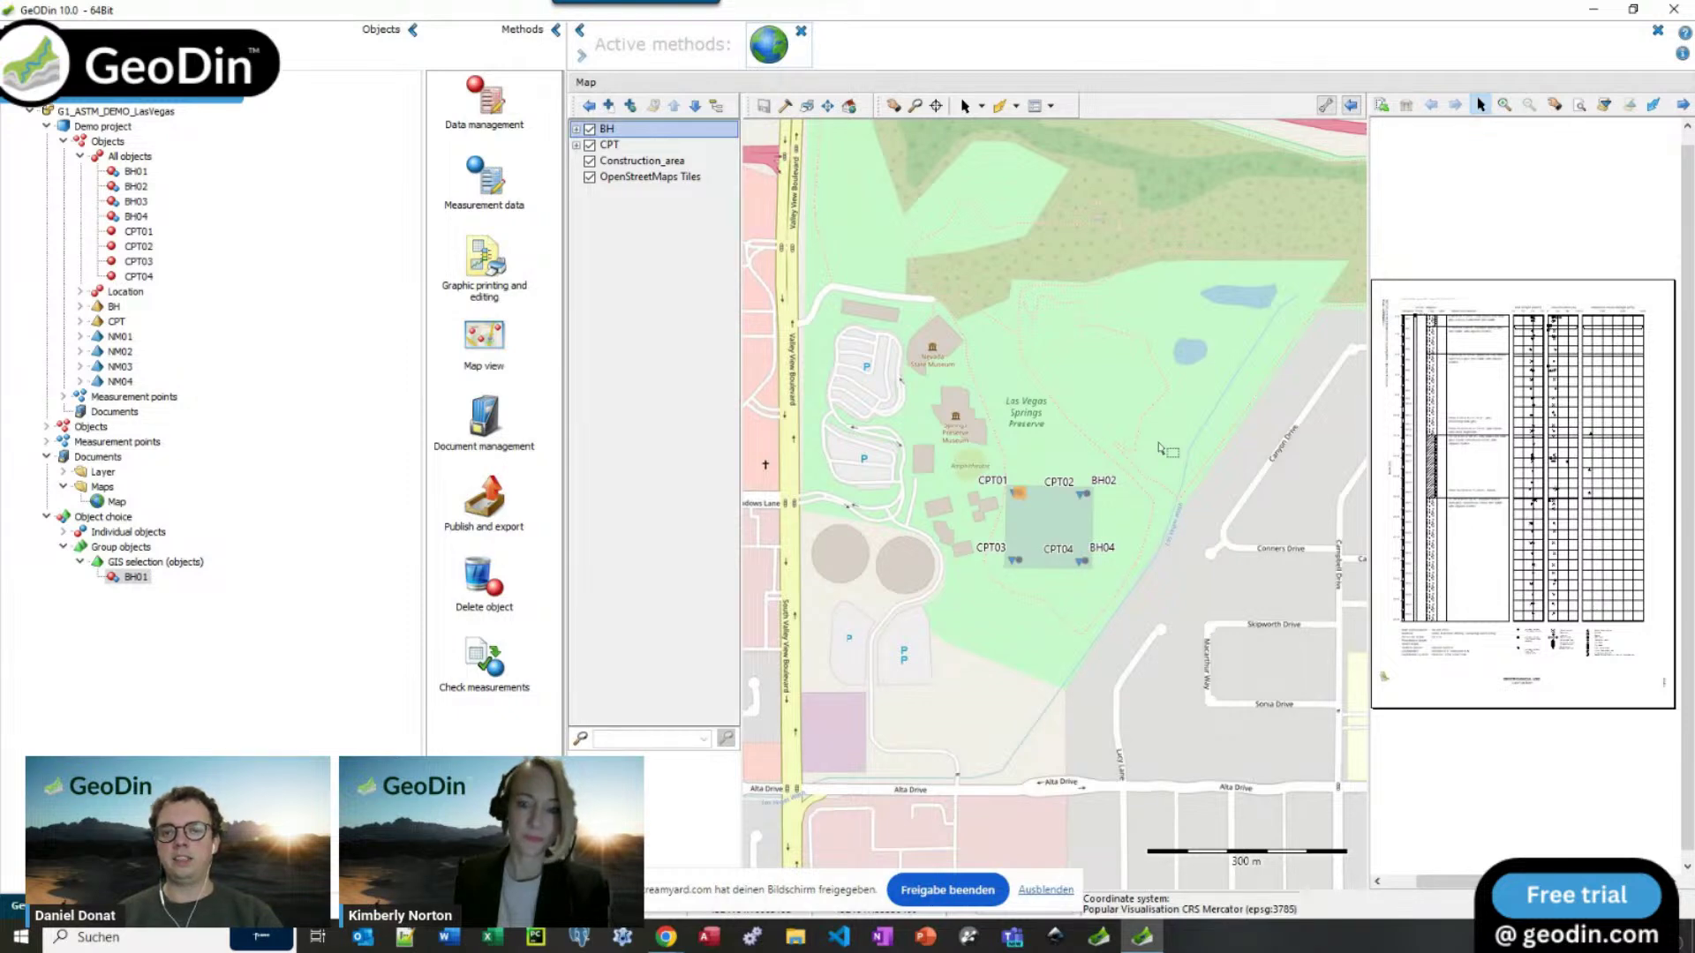
click(1682, 104)
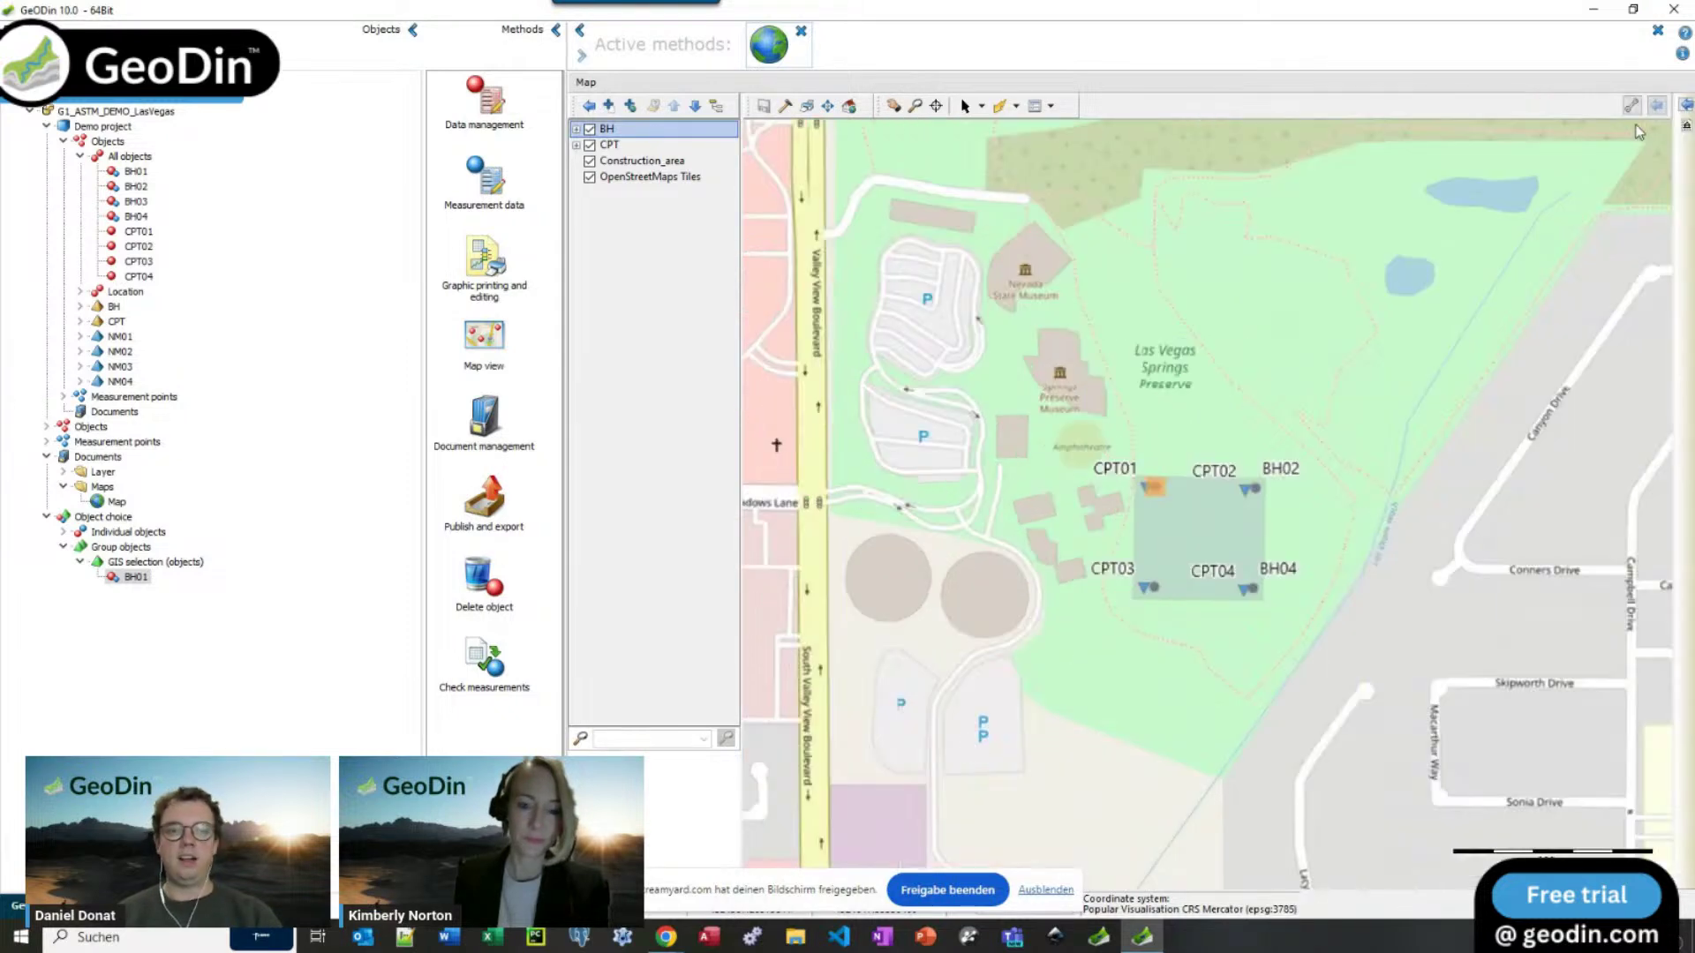
click(802, 34)
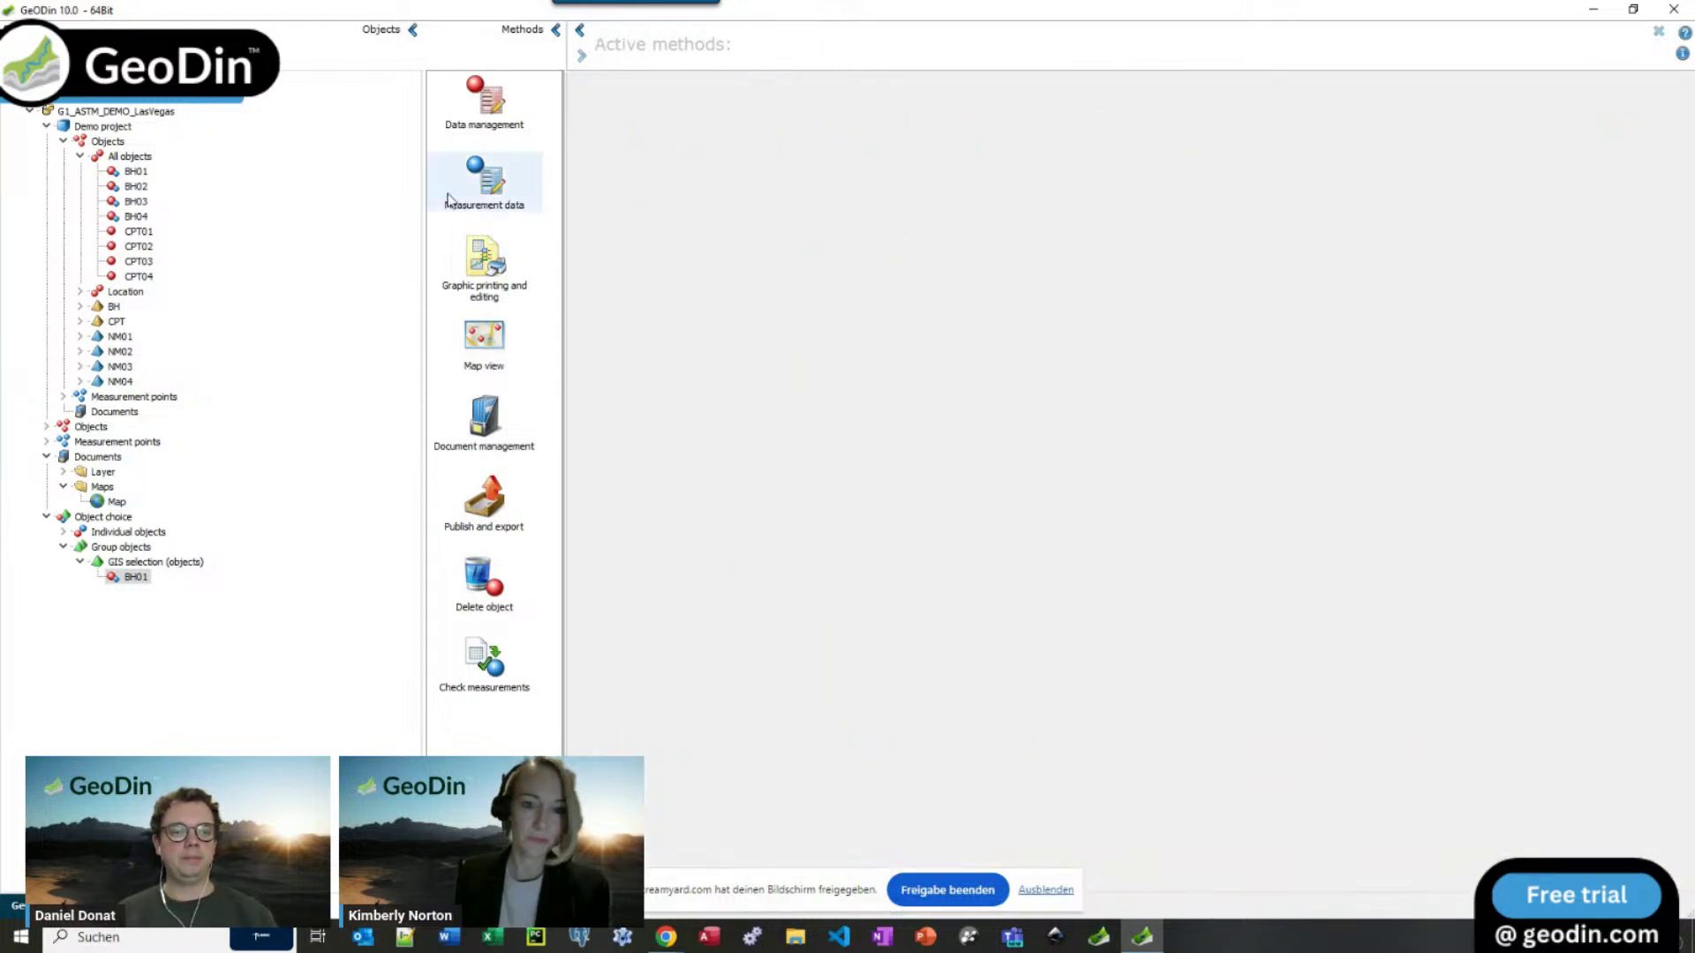
Step: Start a cross-section with all objects and draw a horizontal line of section midway through the site, from about X 662881 to X 663008
click(131, 159)
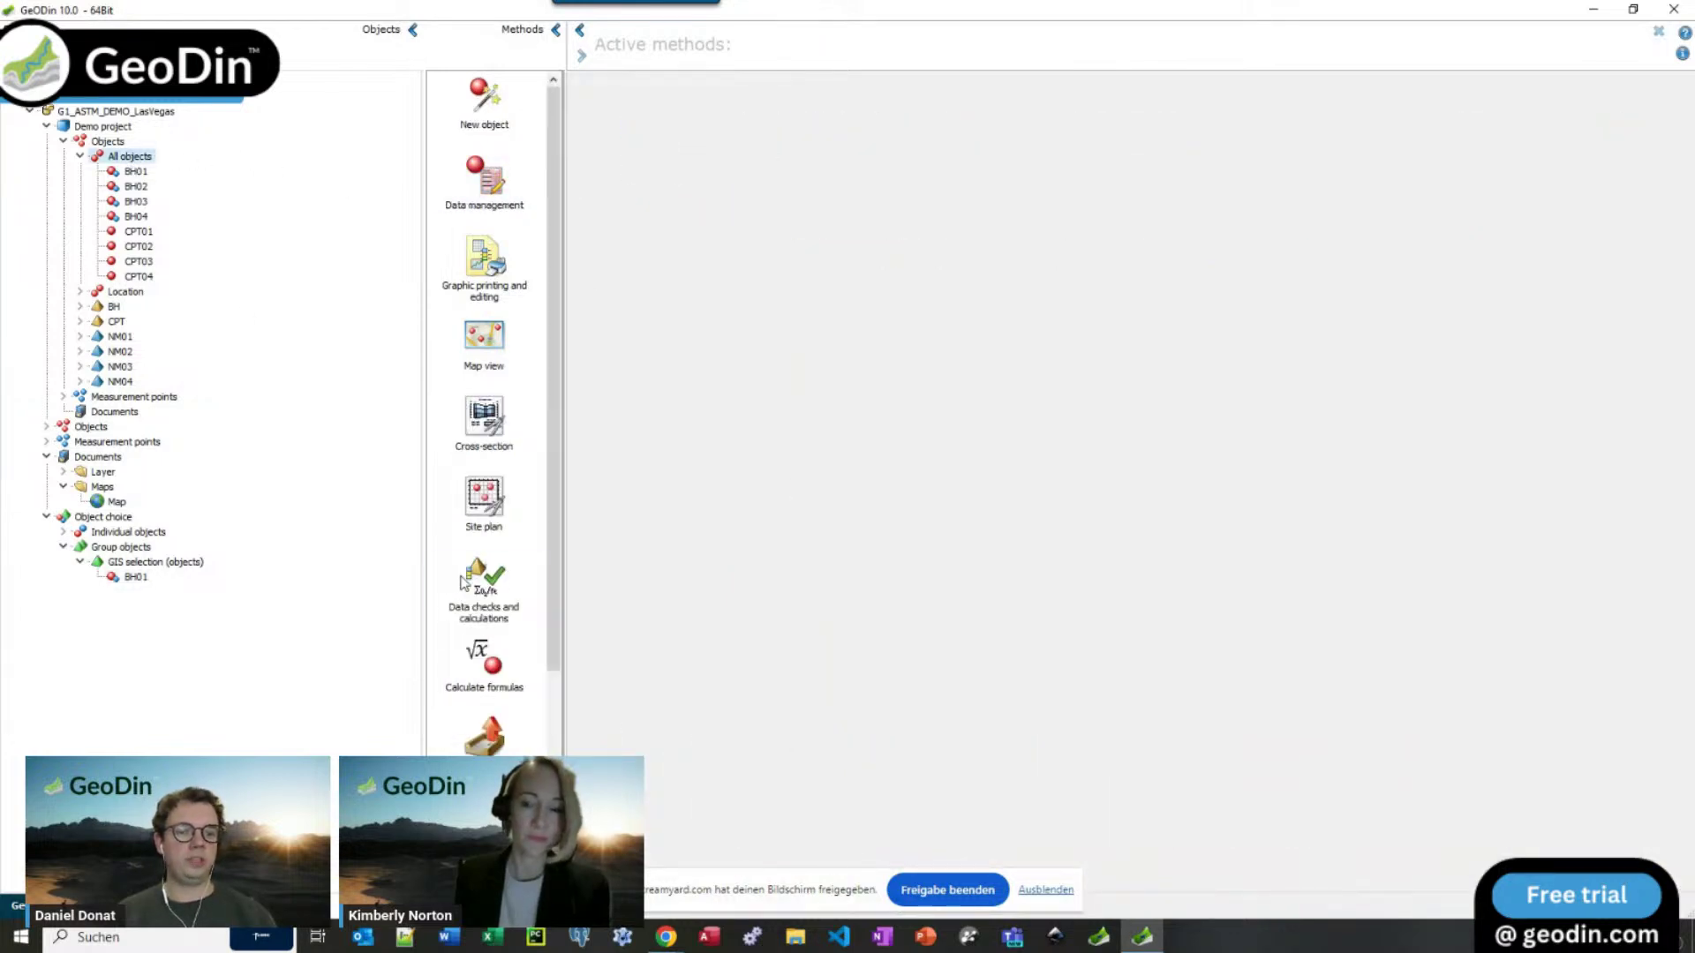
click(500, 439)
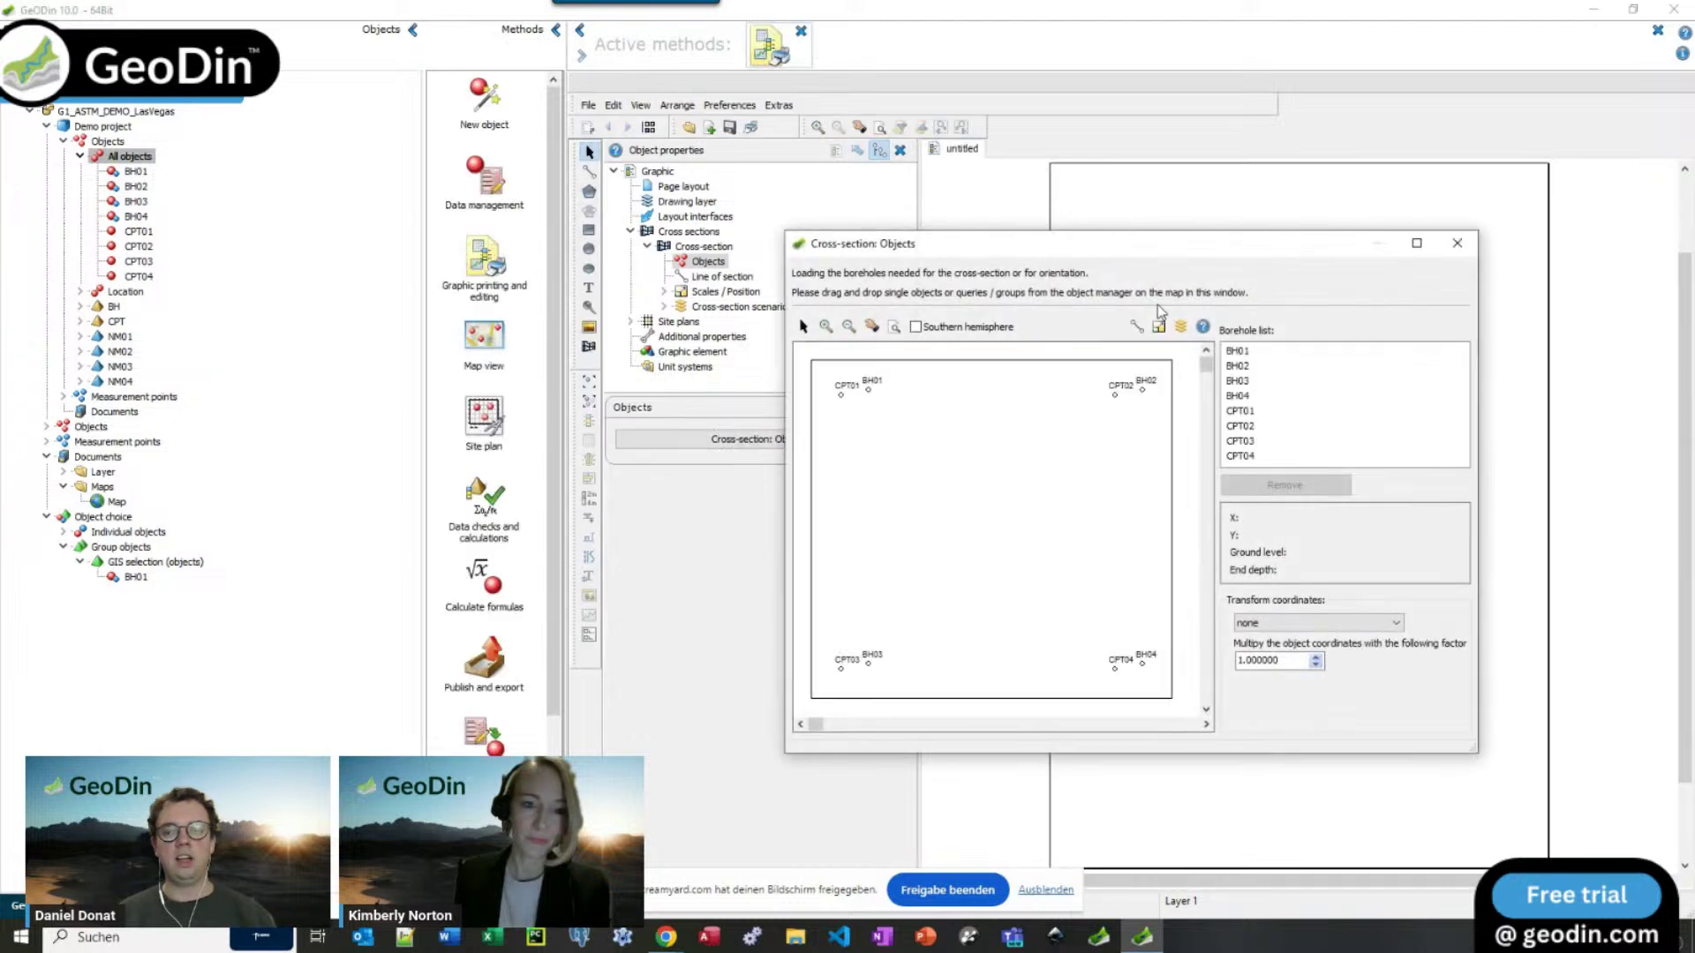
click(1136, 327)
click(815, 520)
click(1162, 518)
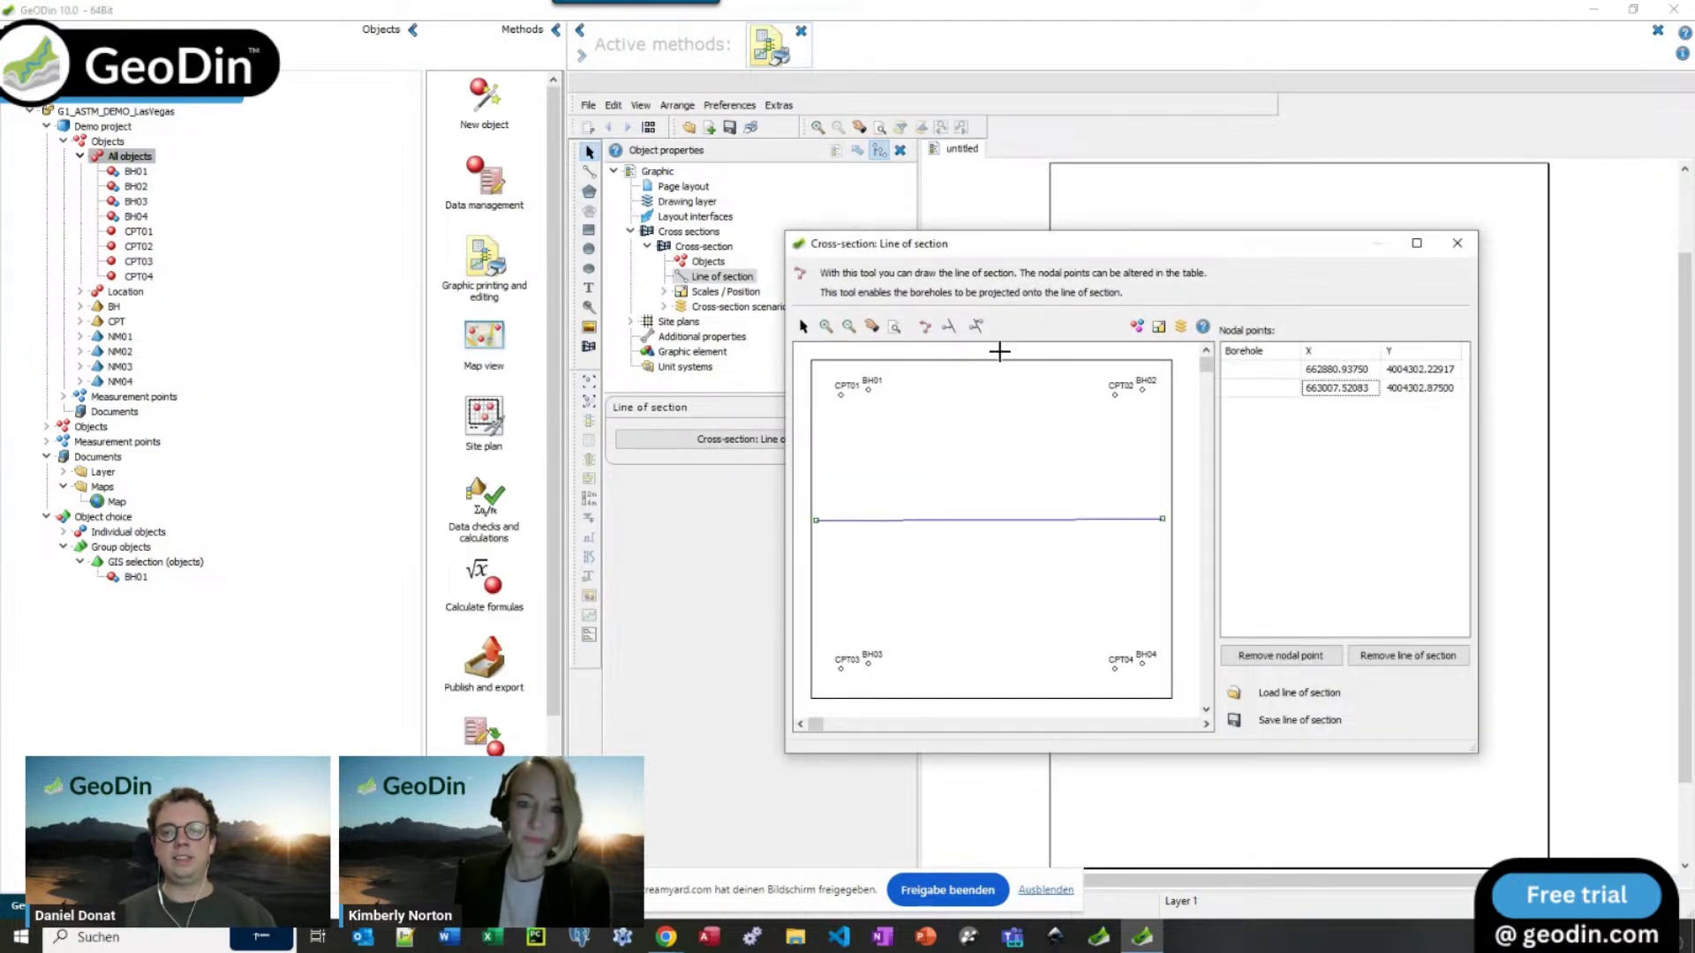
Step: Project boreholes BH02 and BH03 onto the line of section
click(1143, 389)
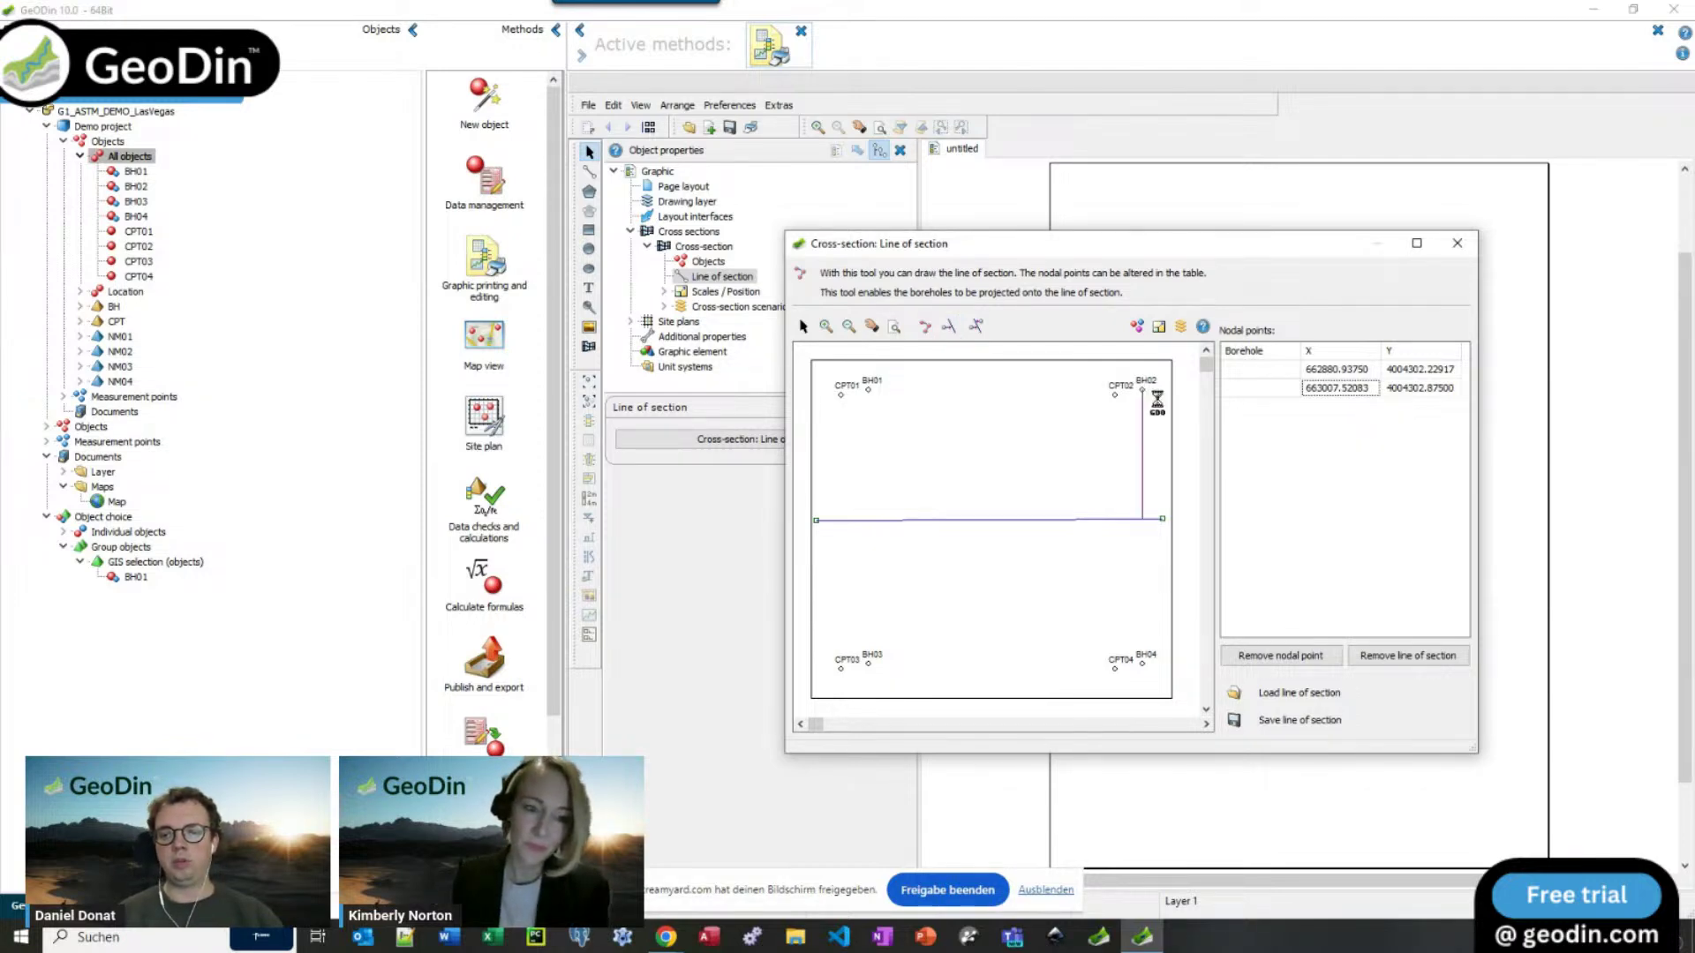
click(869, 662)
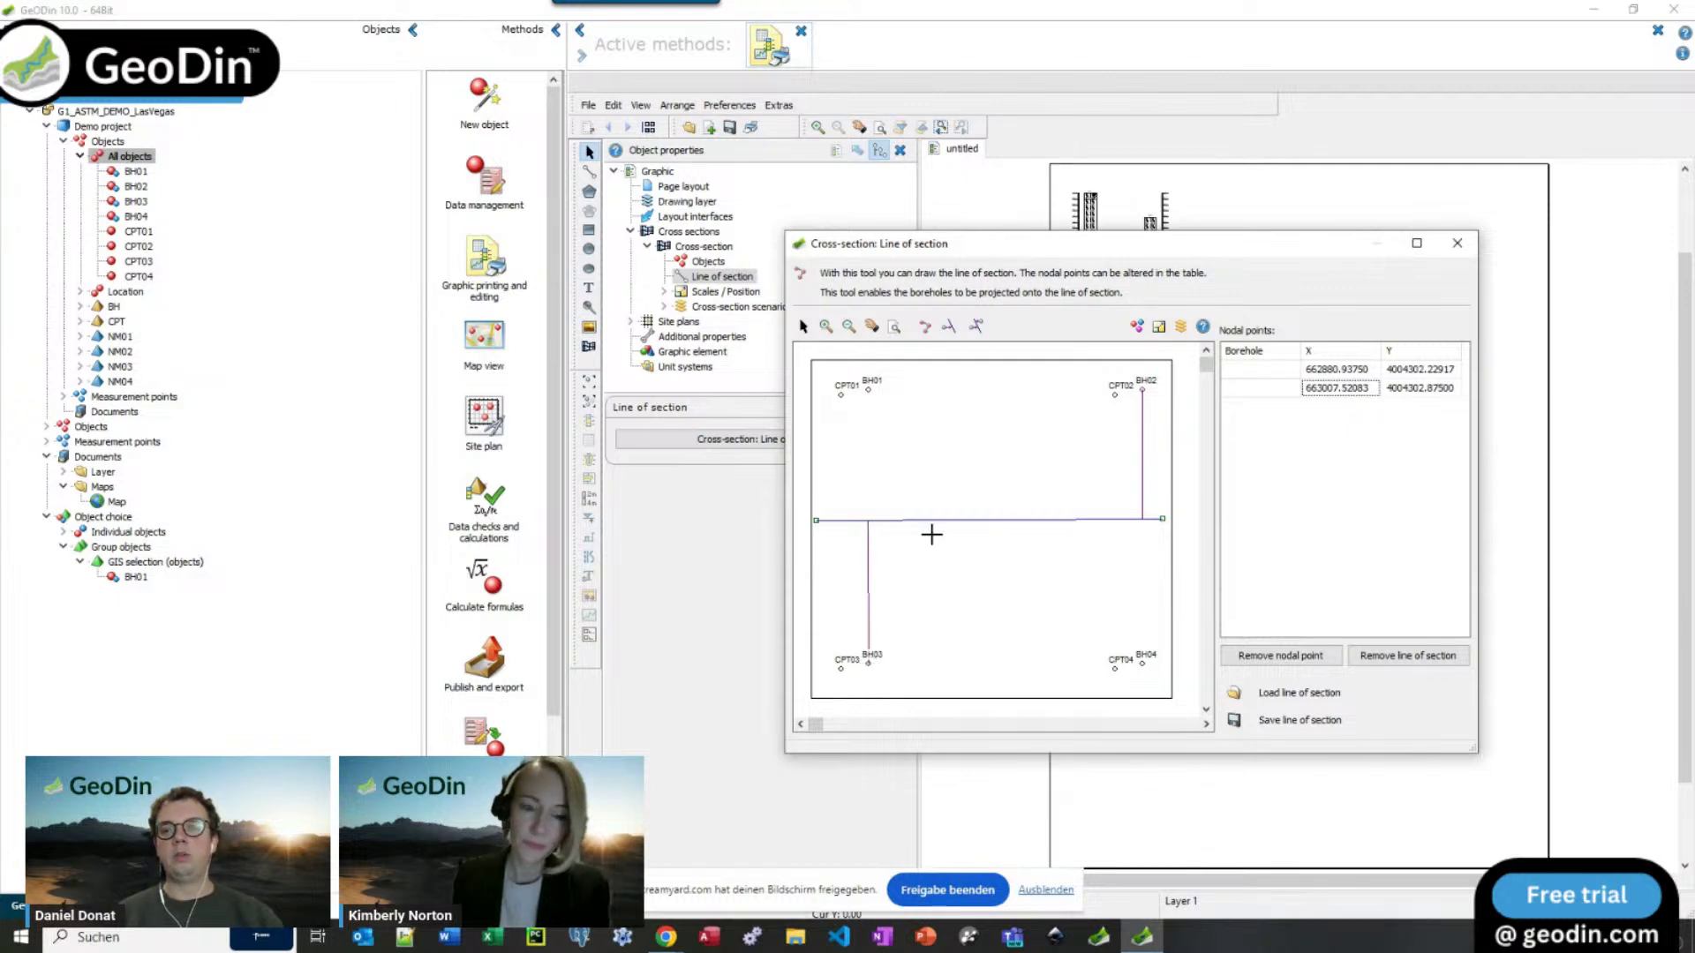
Step: Close the line-of-section window and hide the object and method lists to enlarge the cross-section
click(1458, 244)
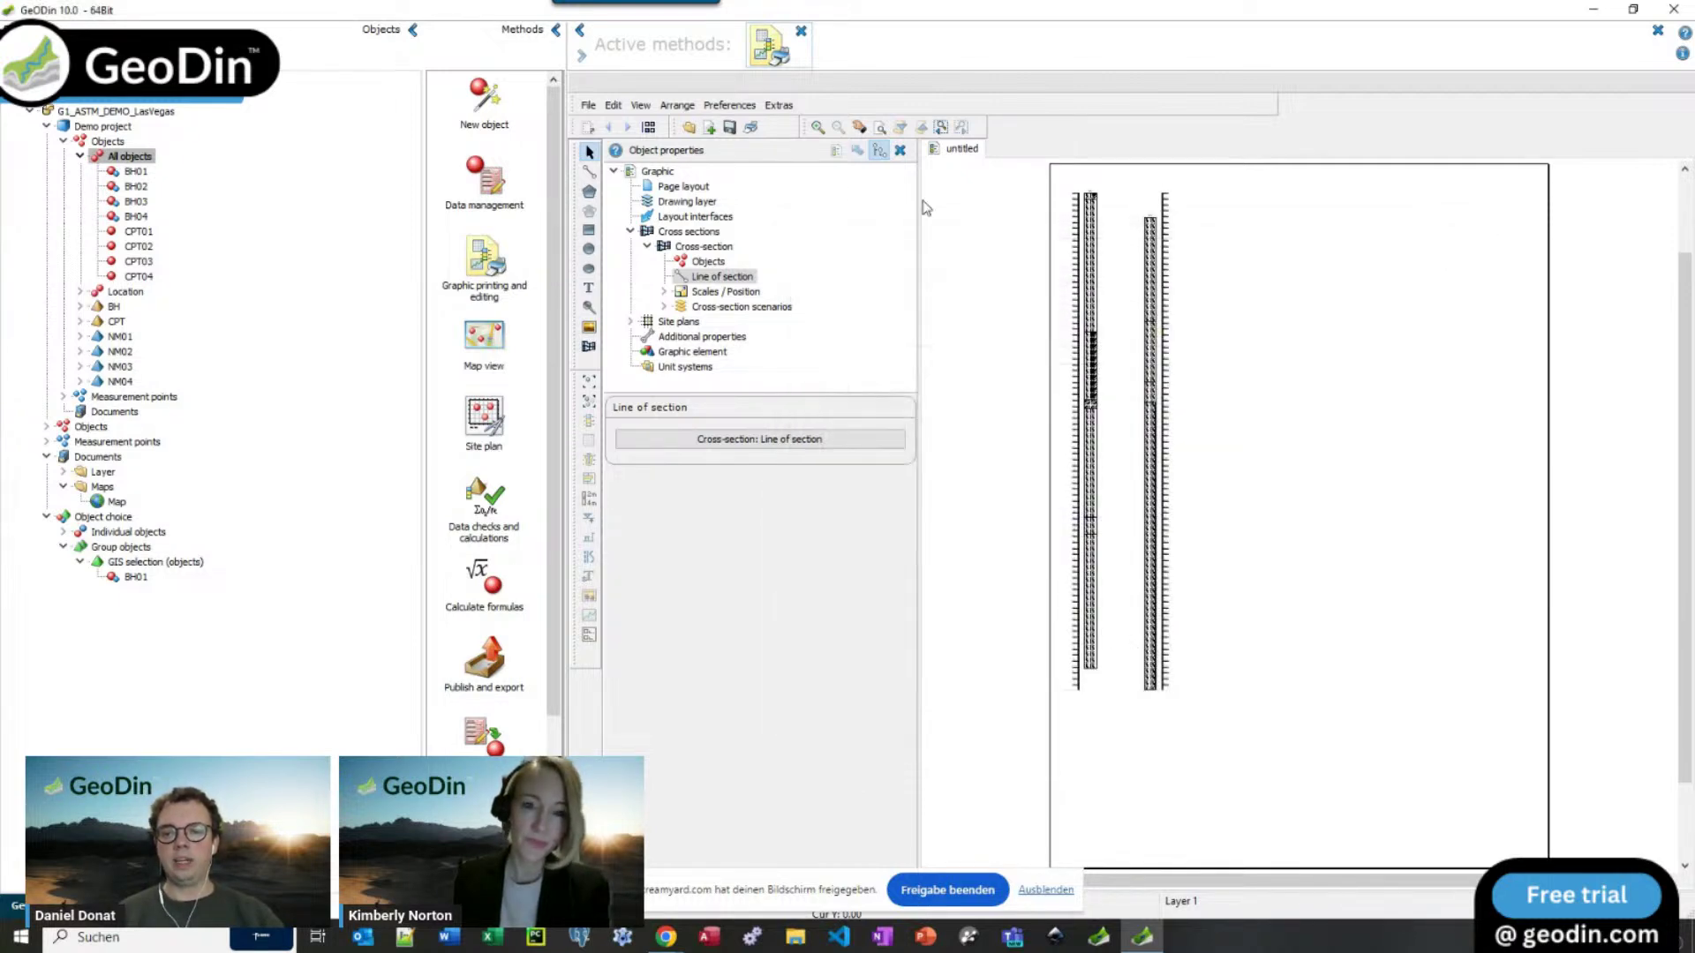
click(579, 32)
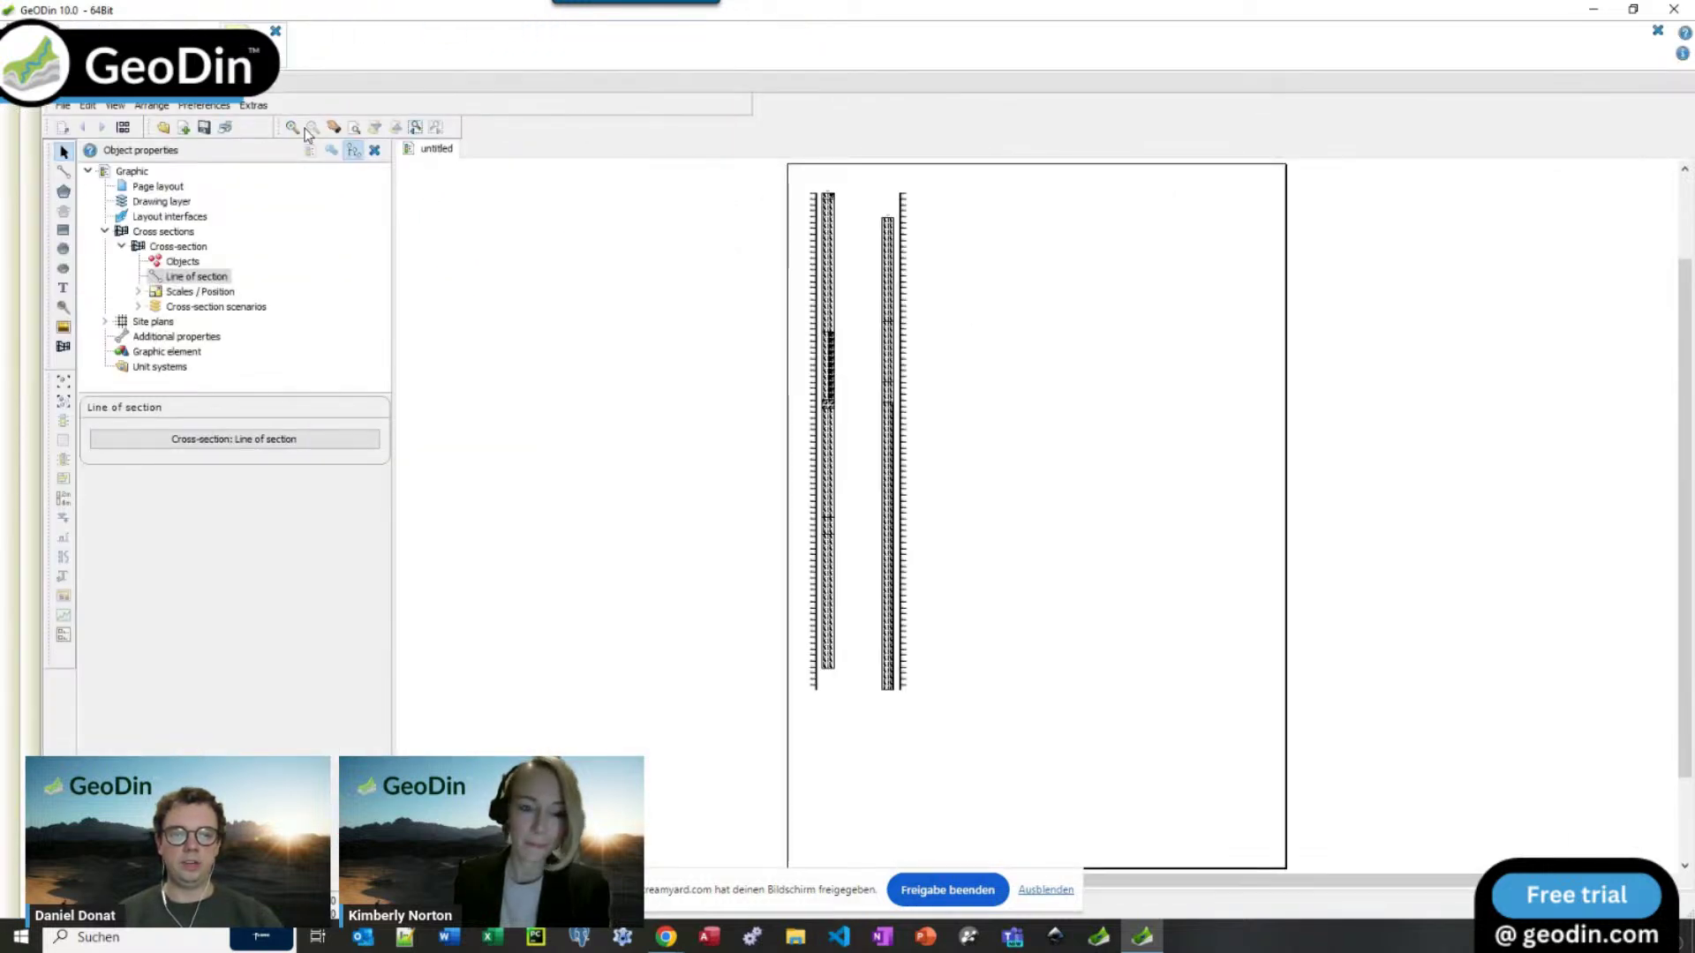
click(299, 129)
drag(706, 222, 1176, 738)
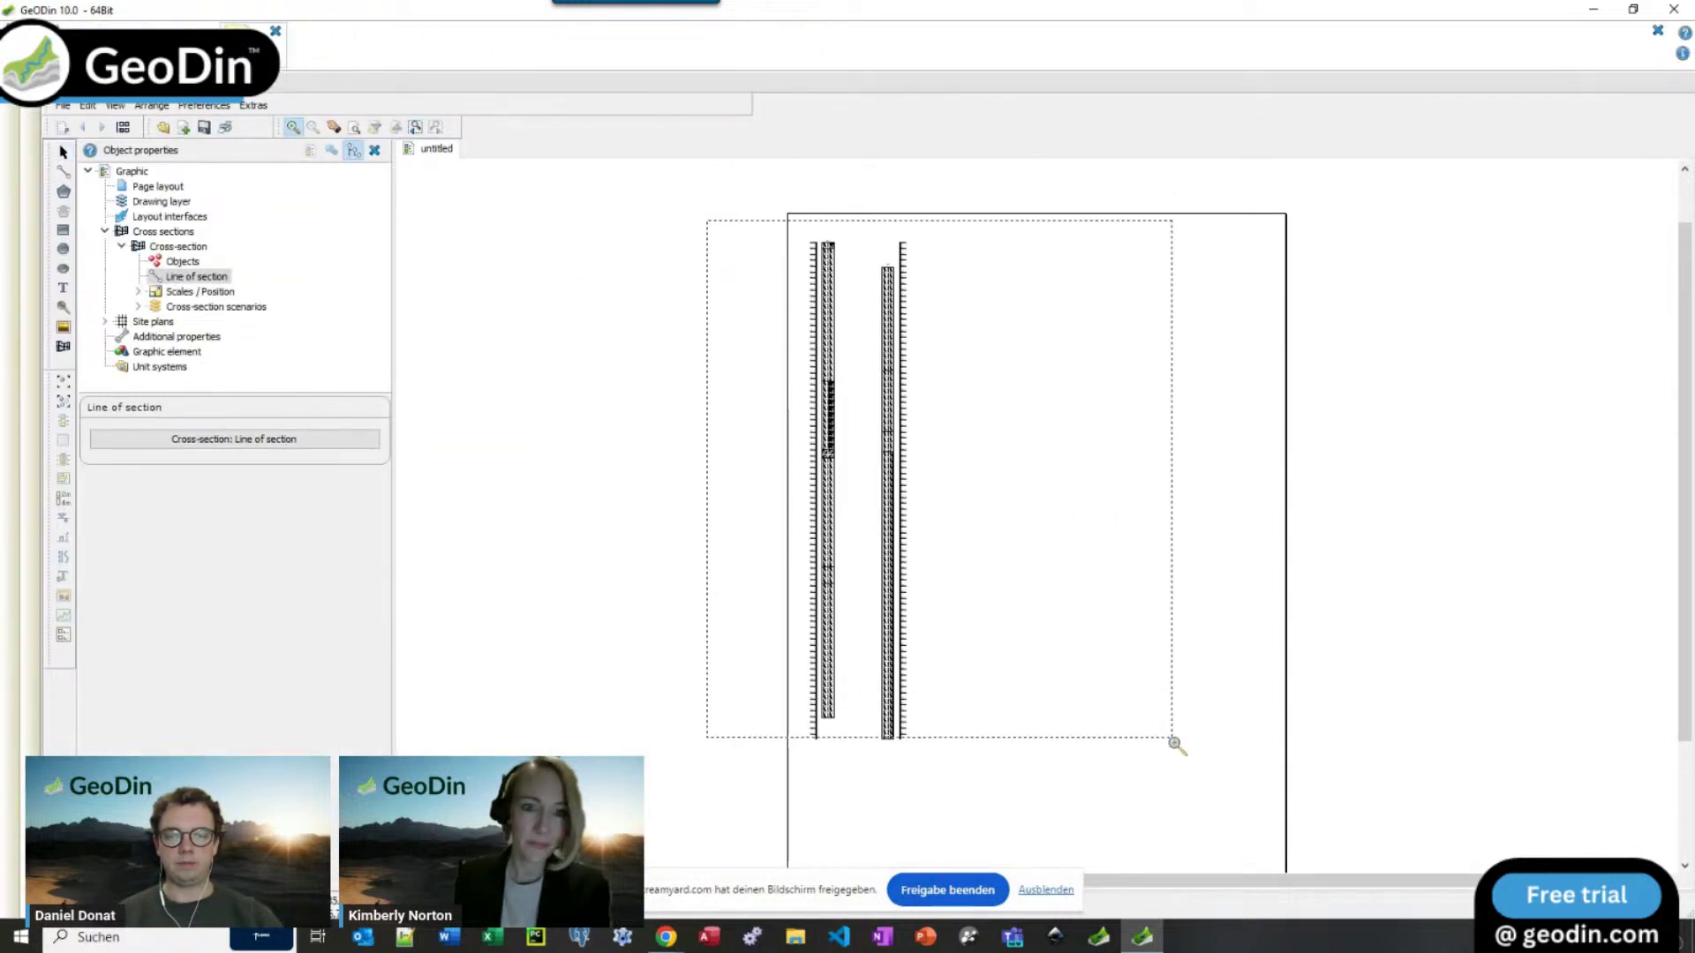
Step: Set the cross-section's horizontal scale to 1:700 and its vertical scale to 1:90
click(197, 294)
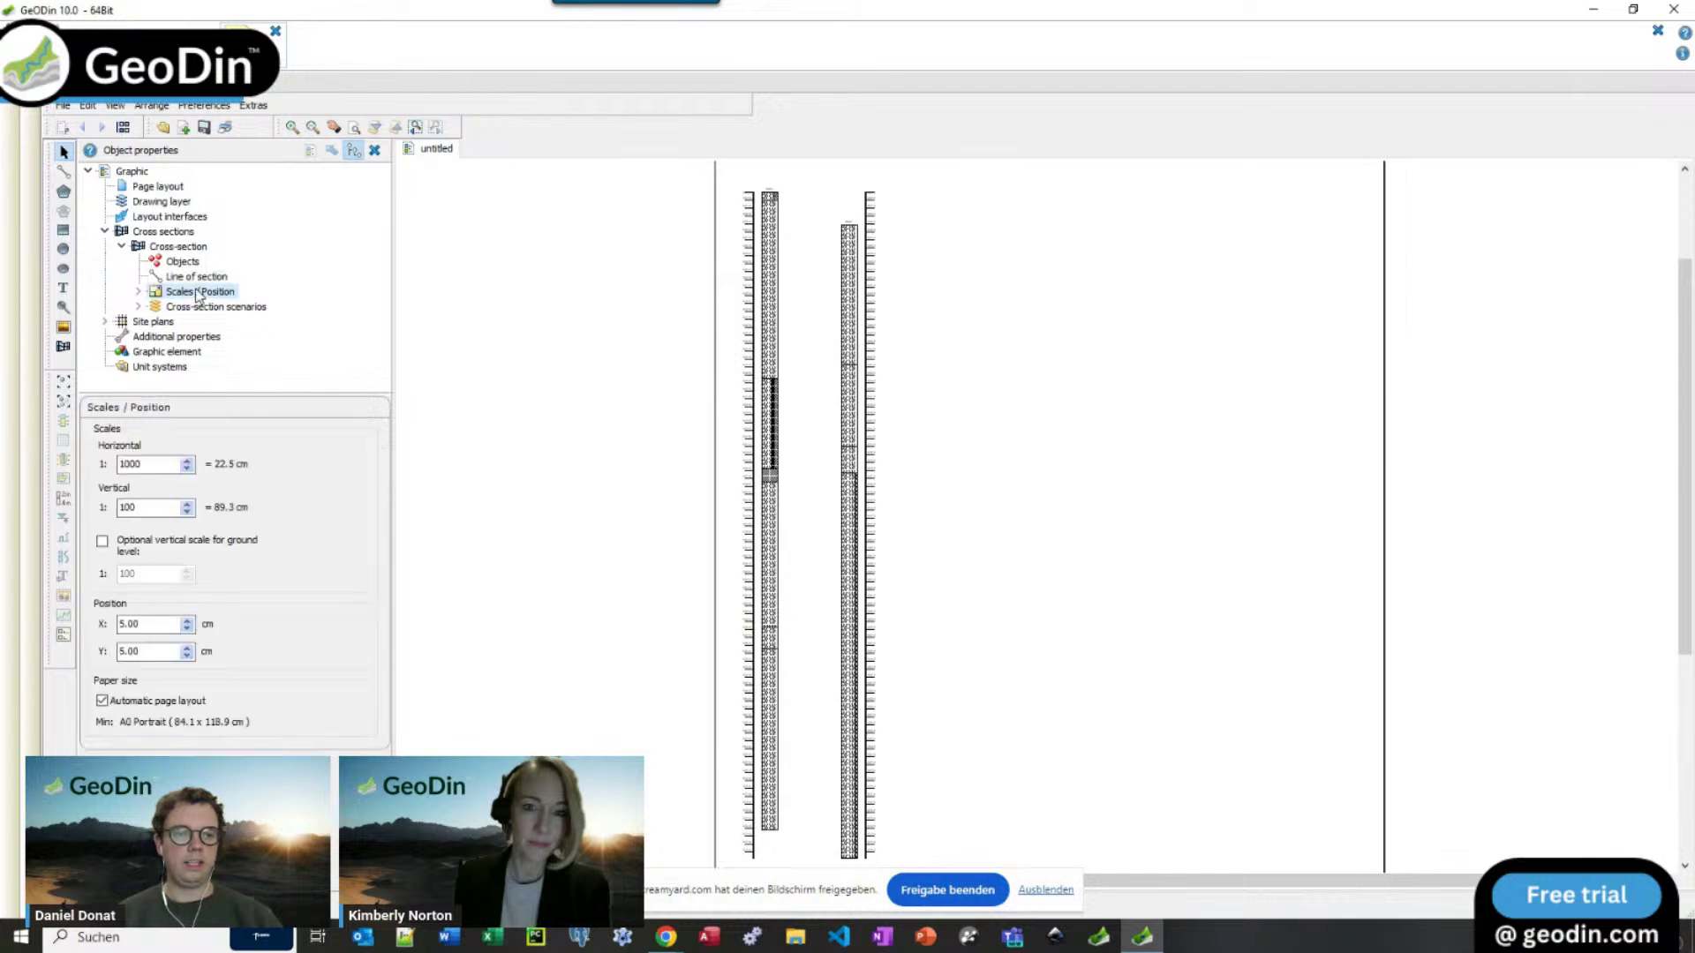
click(186, 469)
click(186, 469)
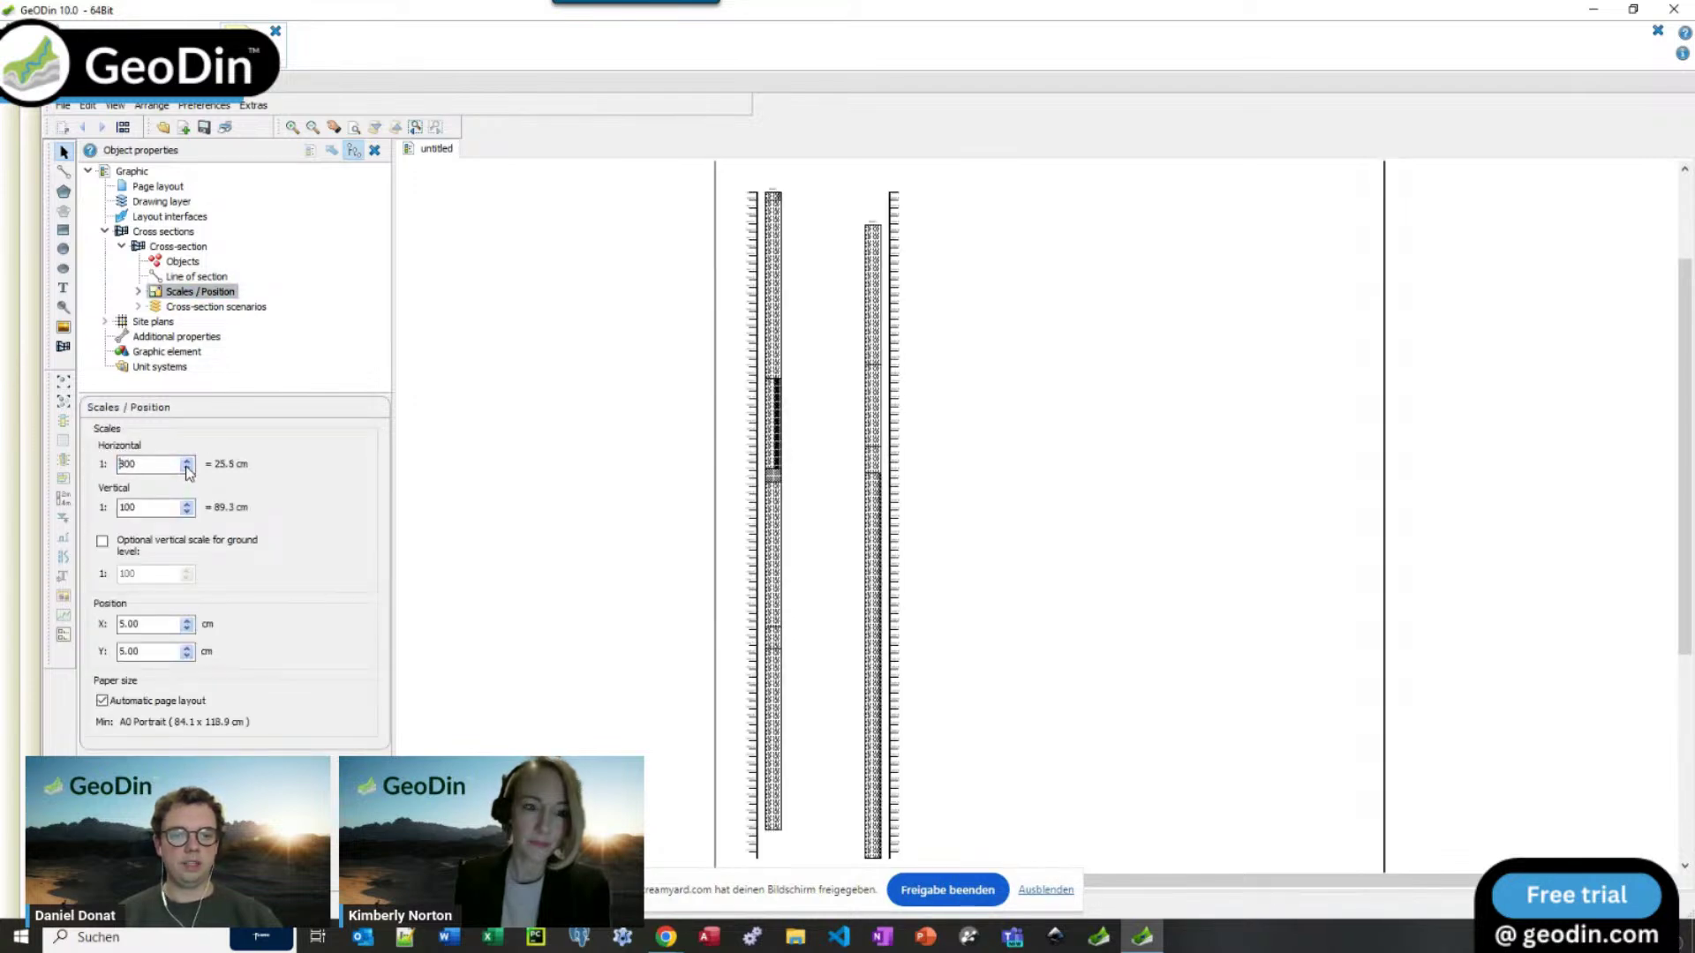
click(186, 469)
click(188, 511)
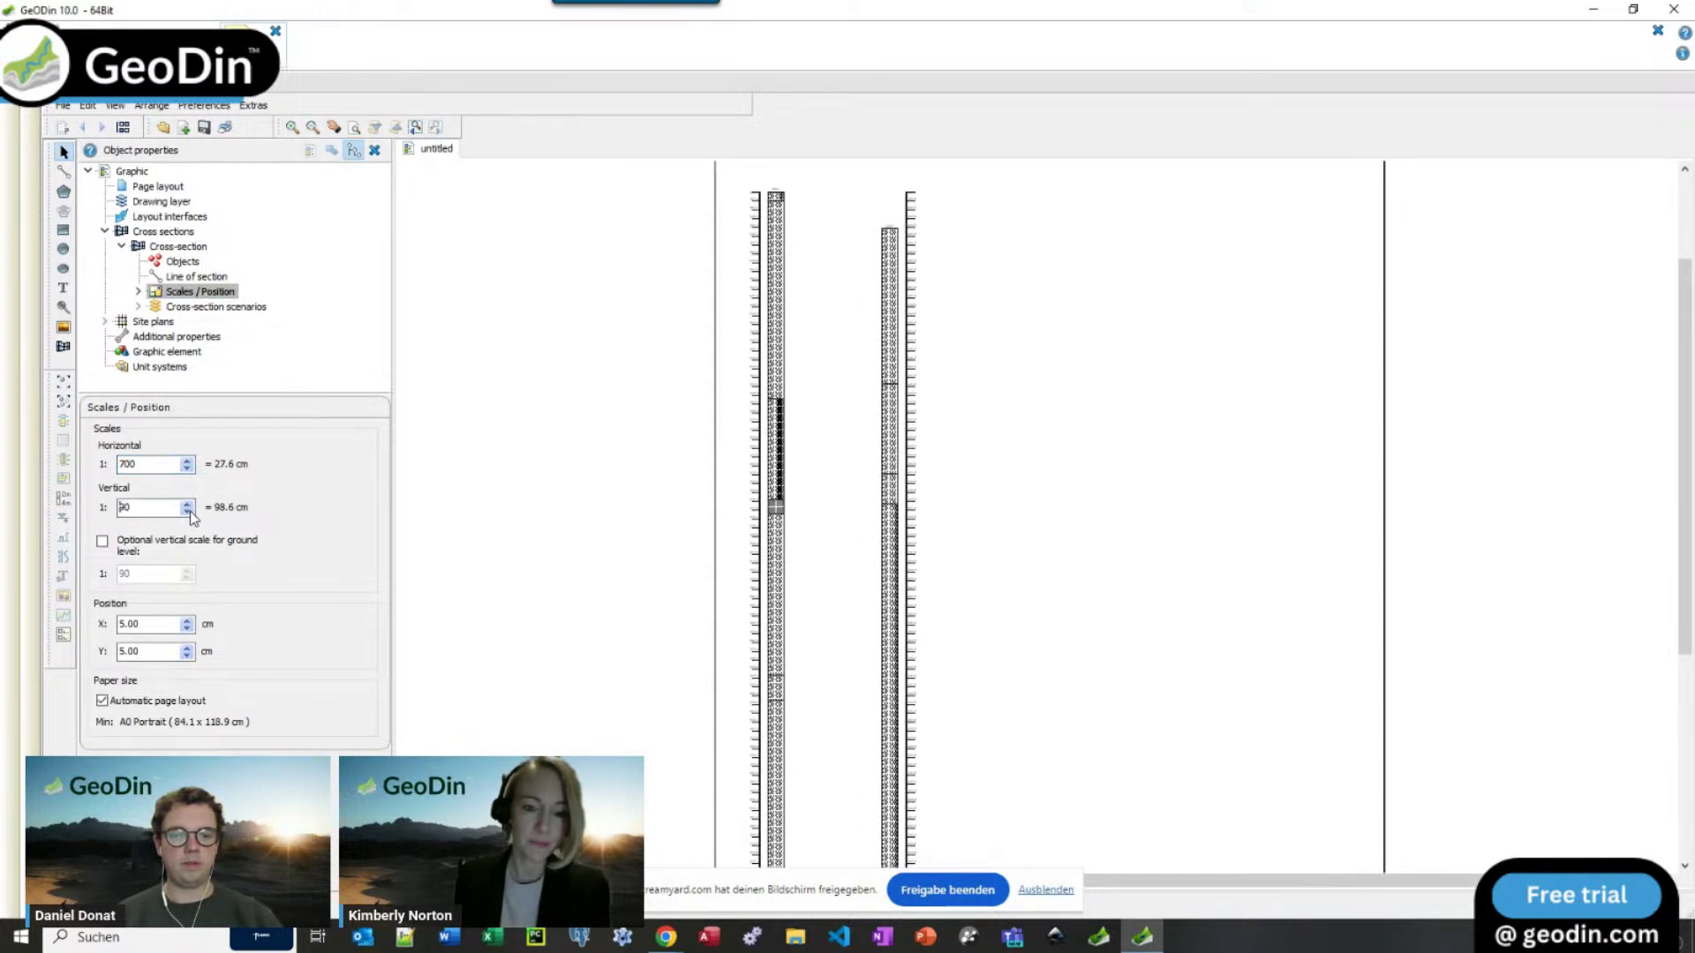
Step: Join the uppermost dotted layer of BH03 with the uppermost layer of BH02, accepting the suggested dotted fill
click(694, 238)
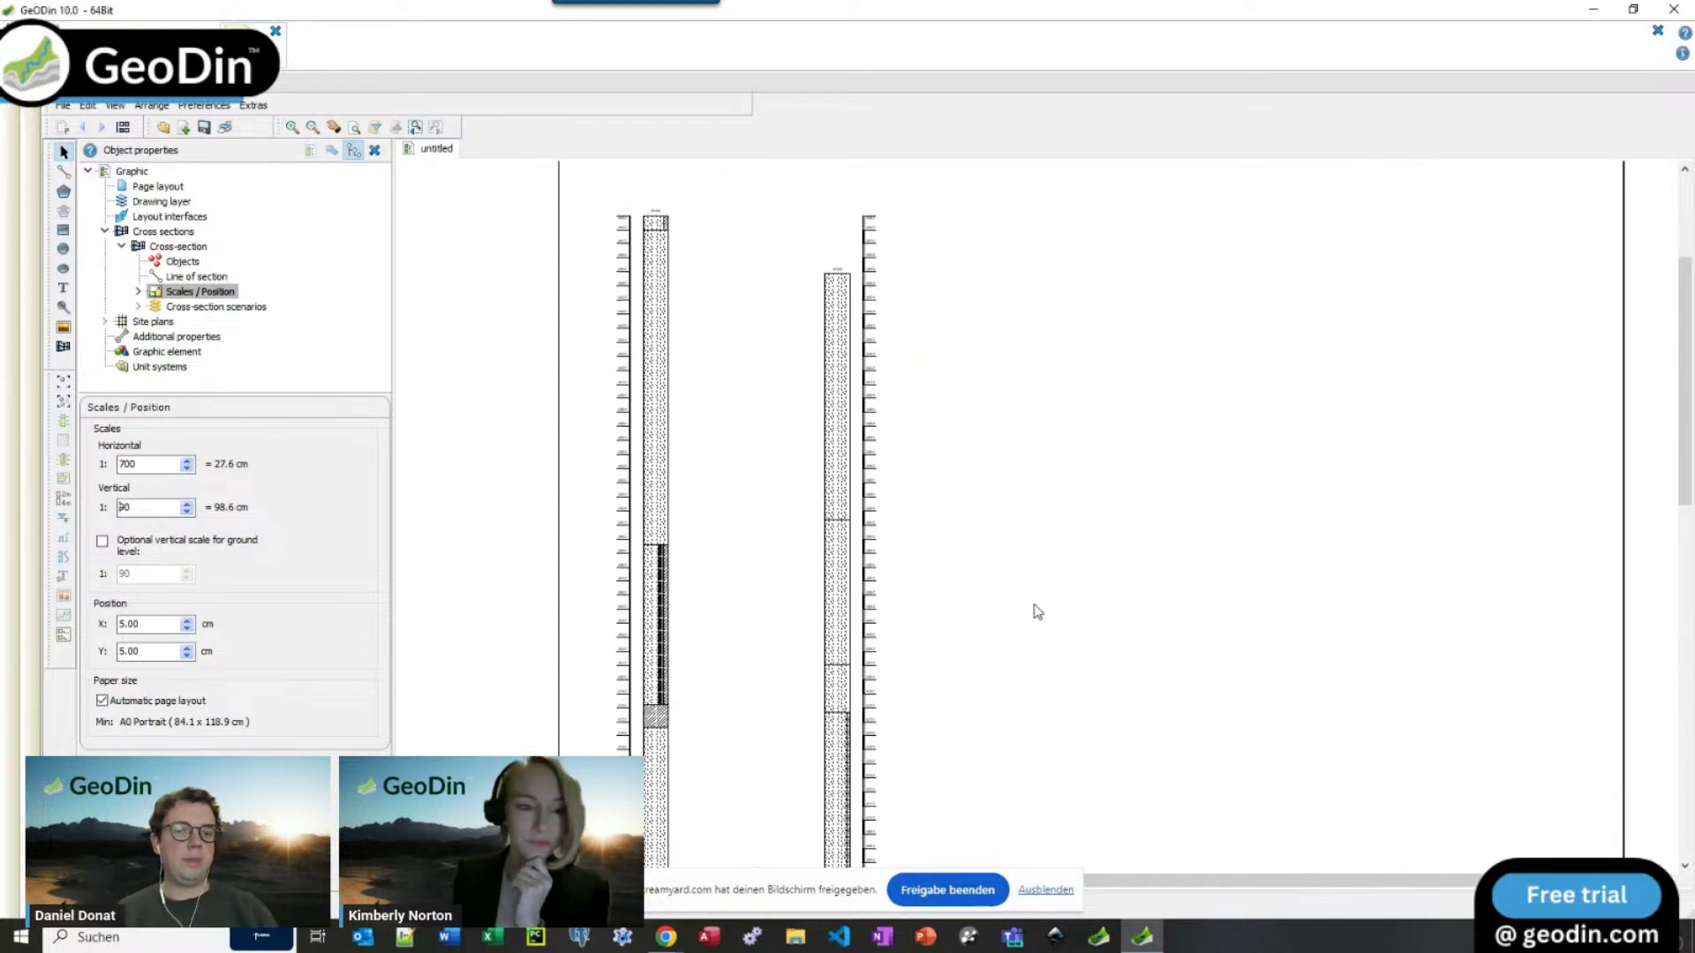
scroll(679, 415, up, 3)
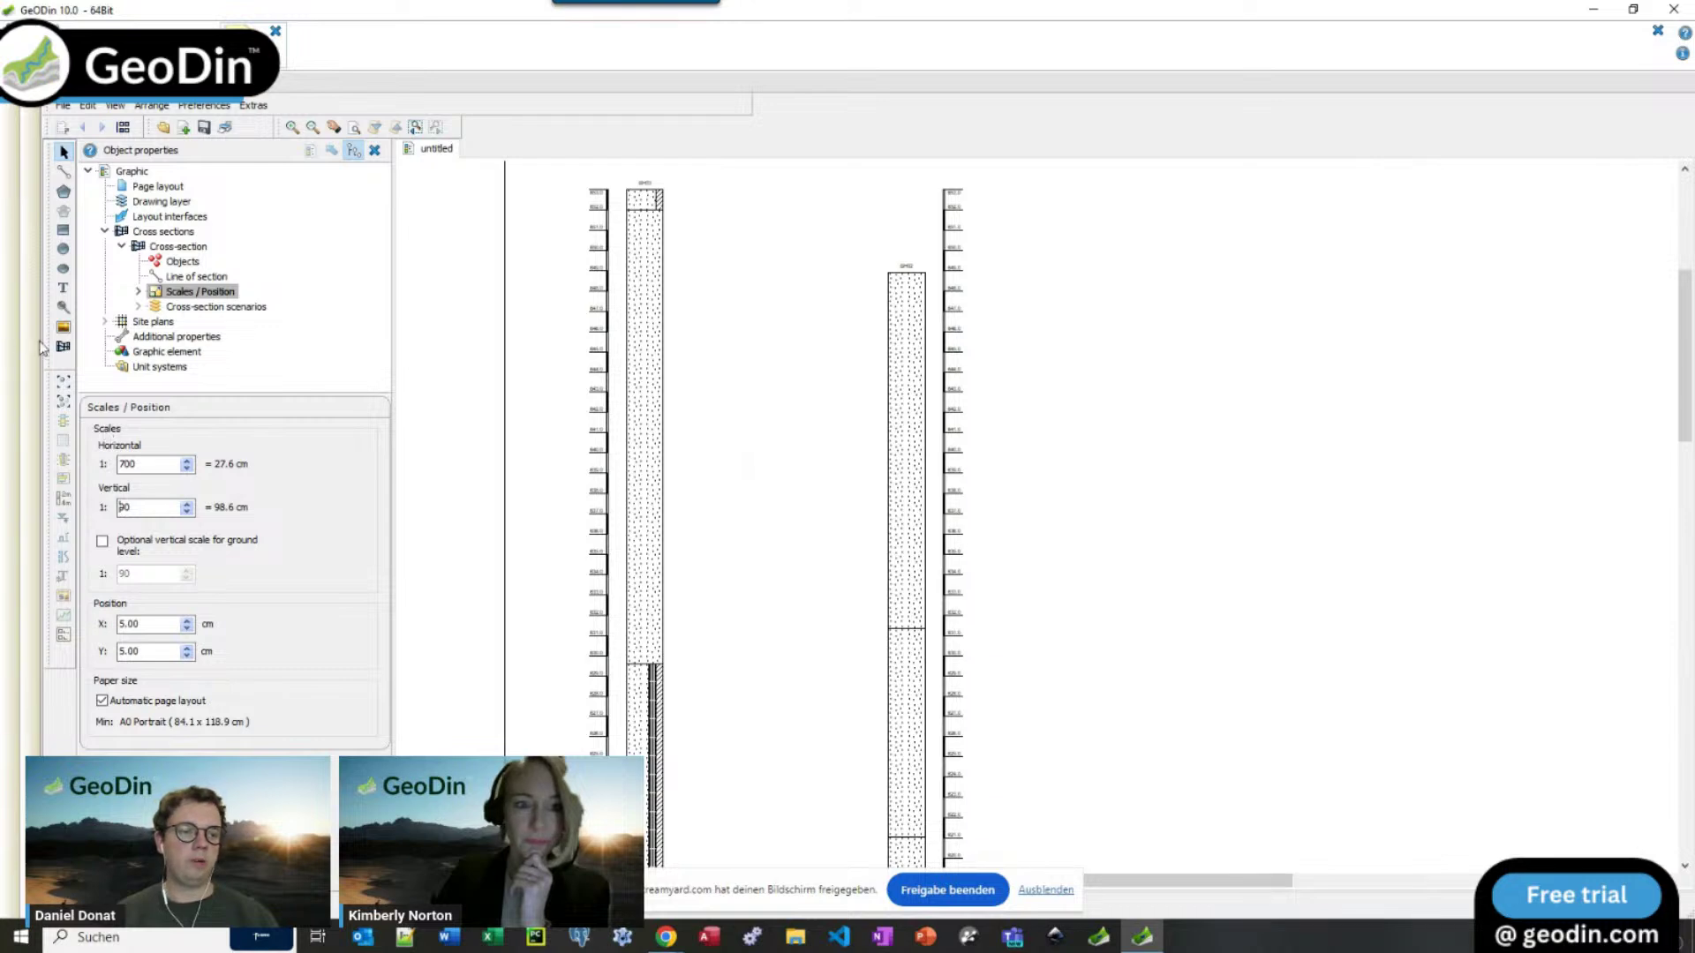
click(63, 351)
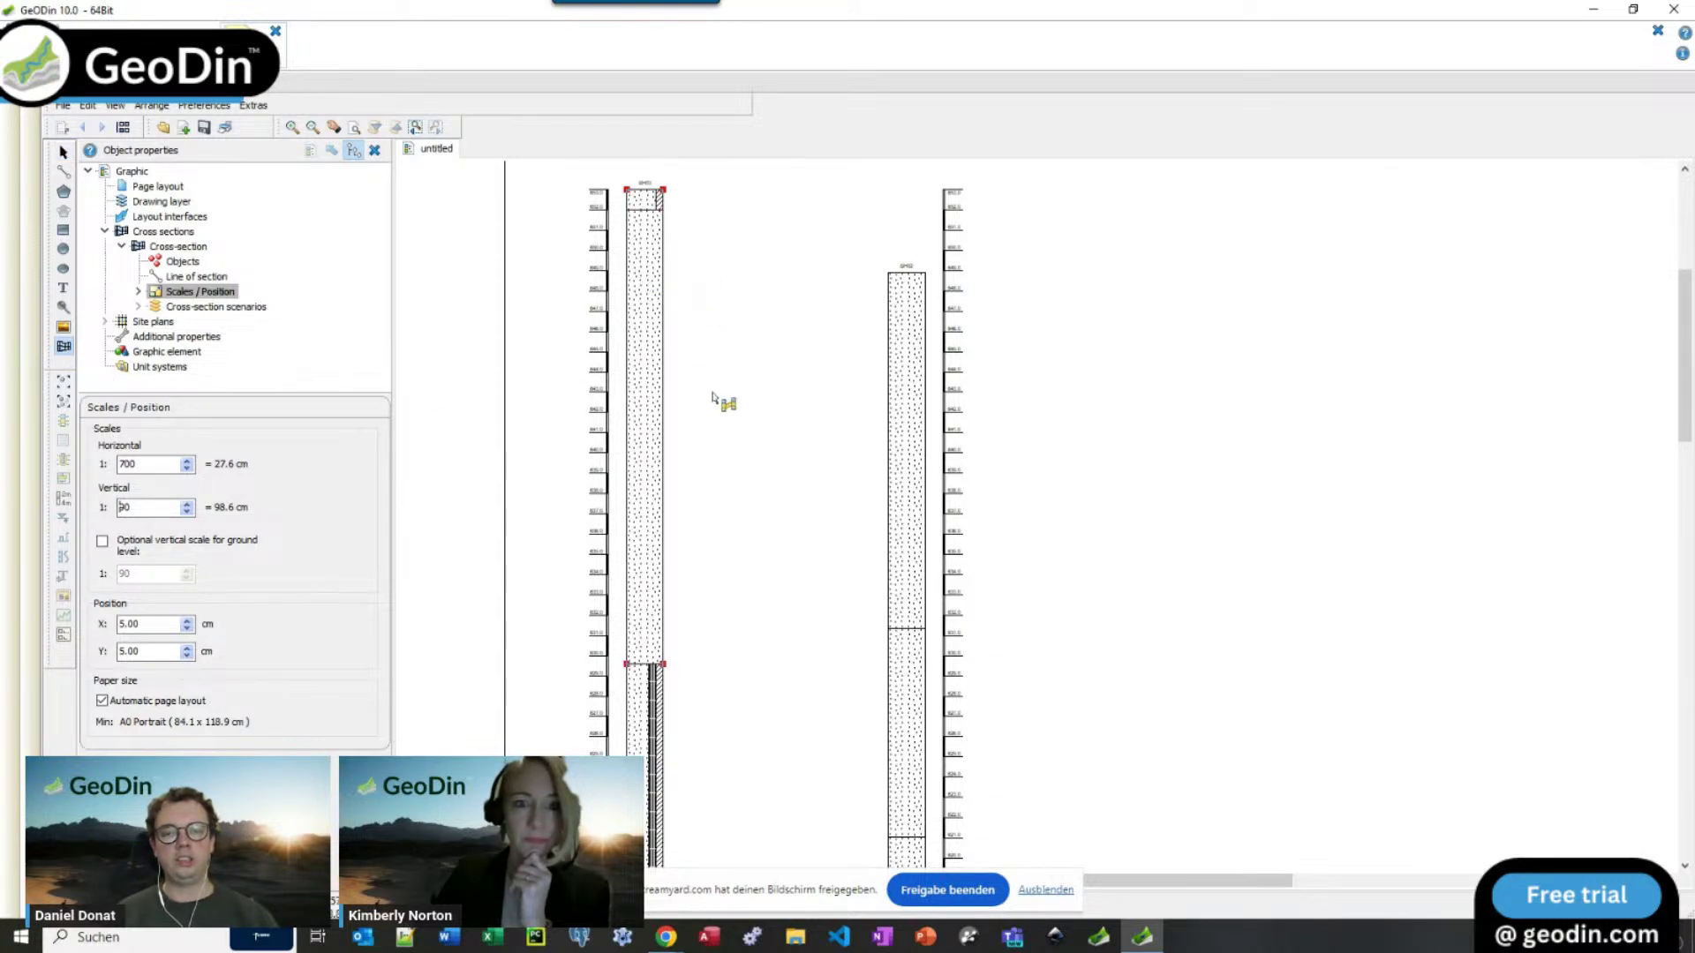
scroll(914, 468, down, 1)
click(913, 468)
click(924, 459)
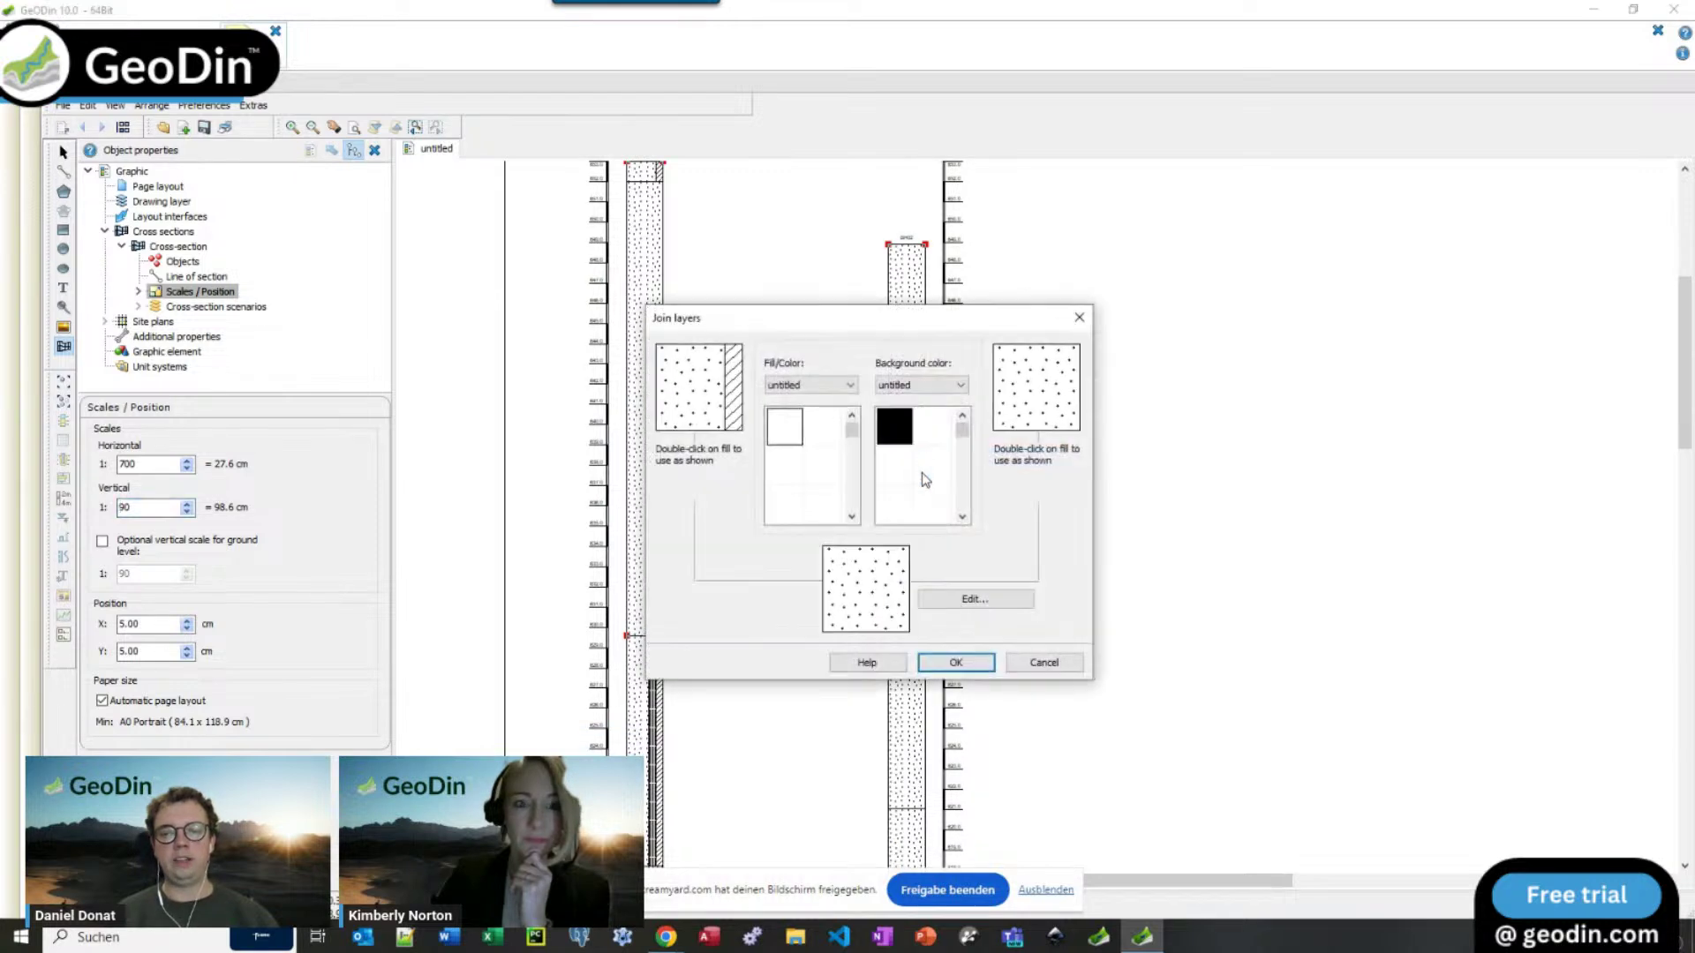
click(942, 663)
Step: Join the dotted layers beneath BH03's hatched layer with the lower layers of BH02, accepting the suggested fill
scroll(700, 587, down, 5)
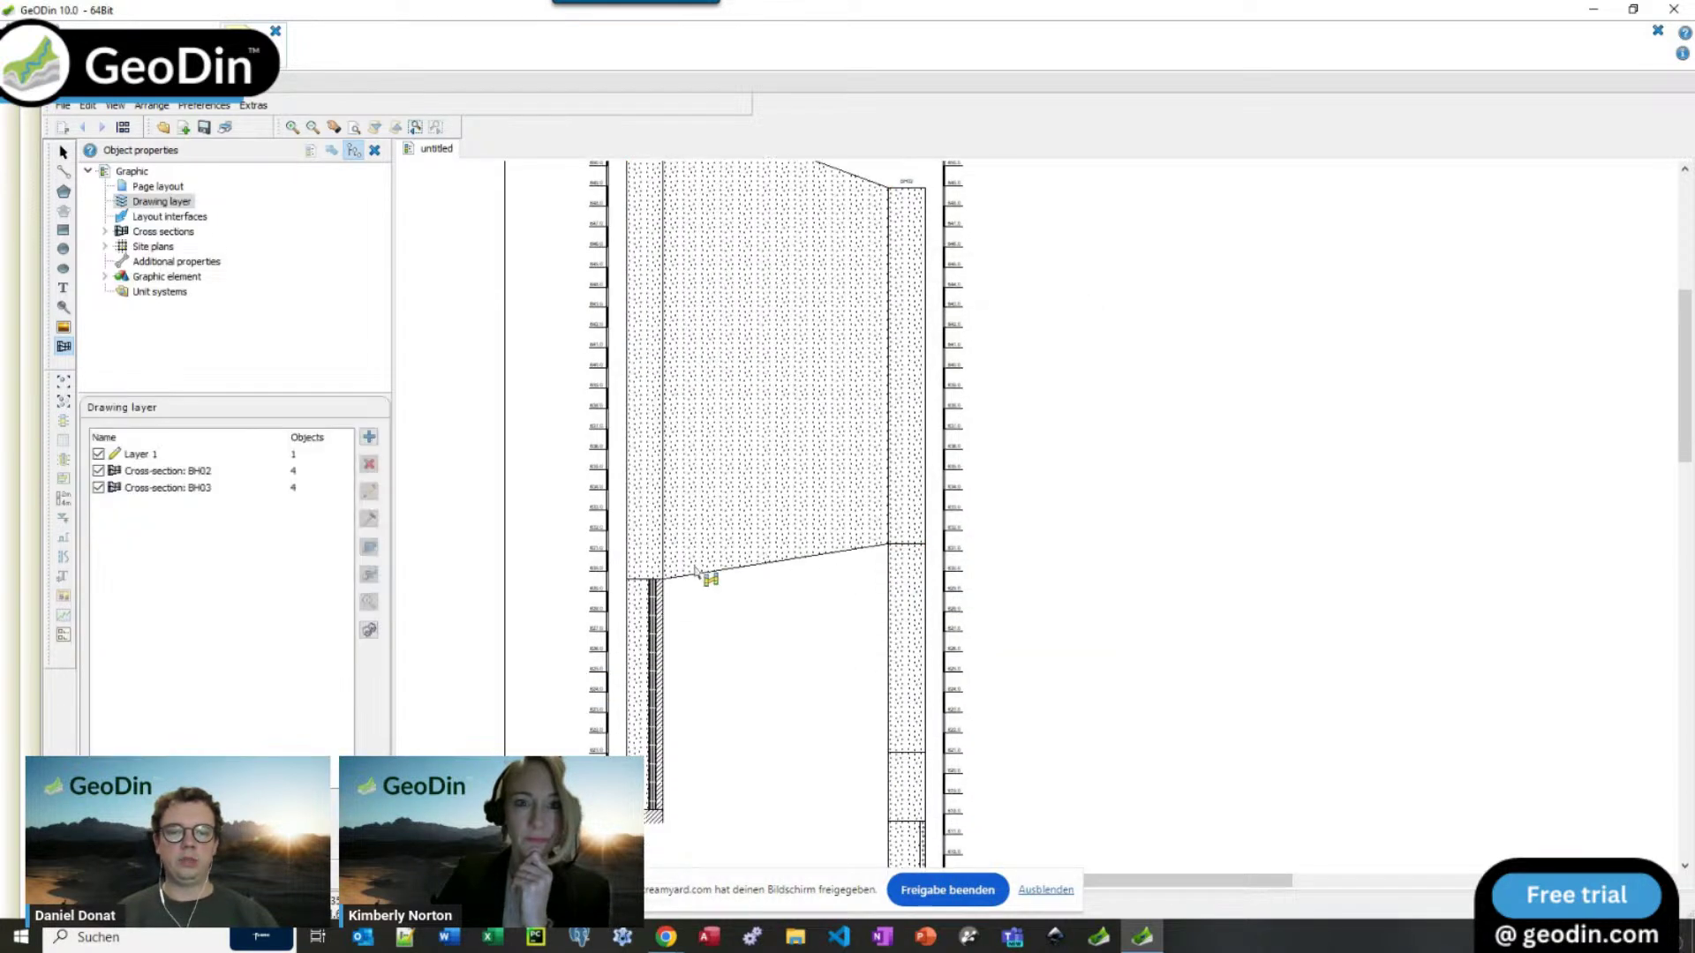
scroll(679, 570, down, 7)
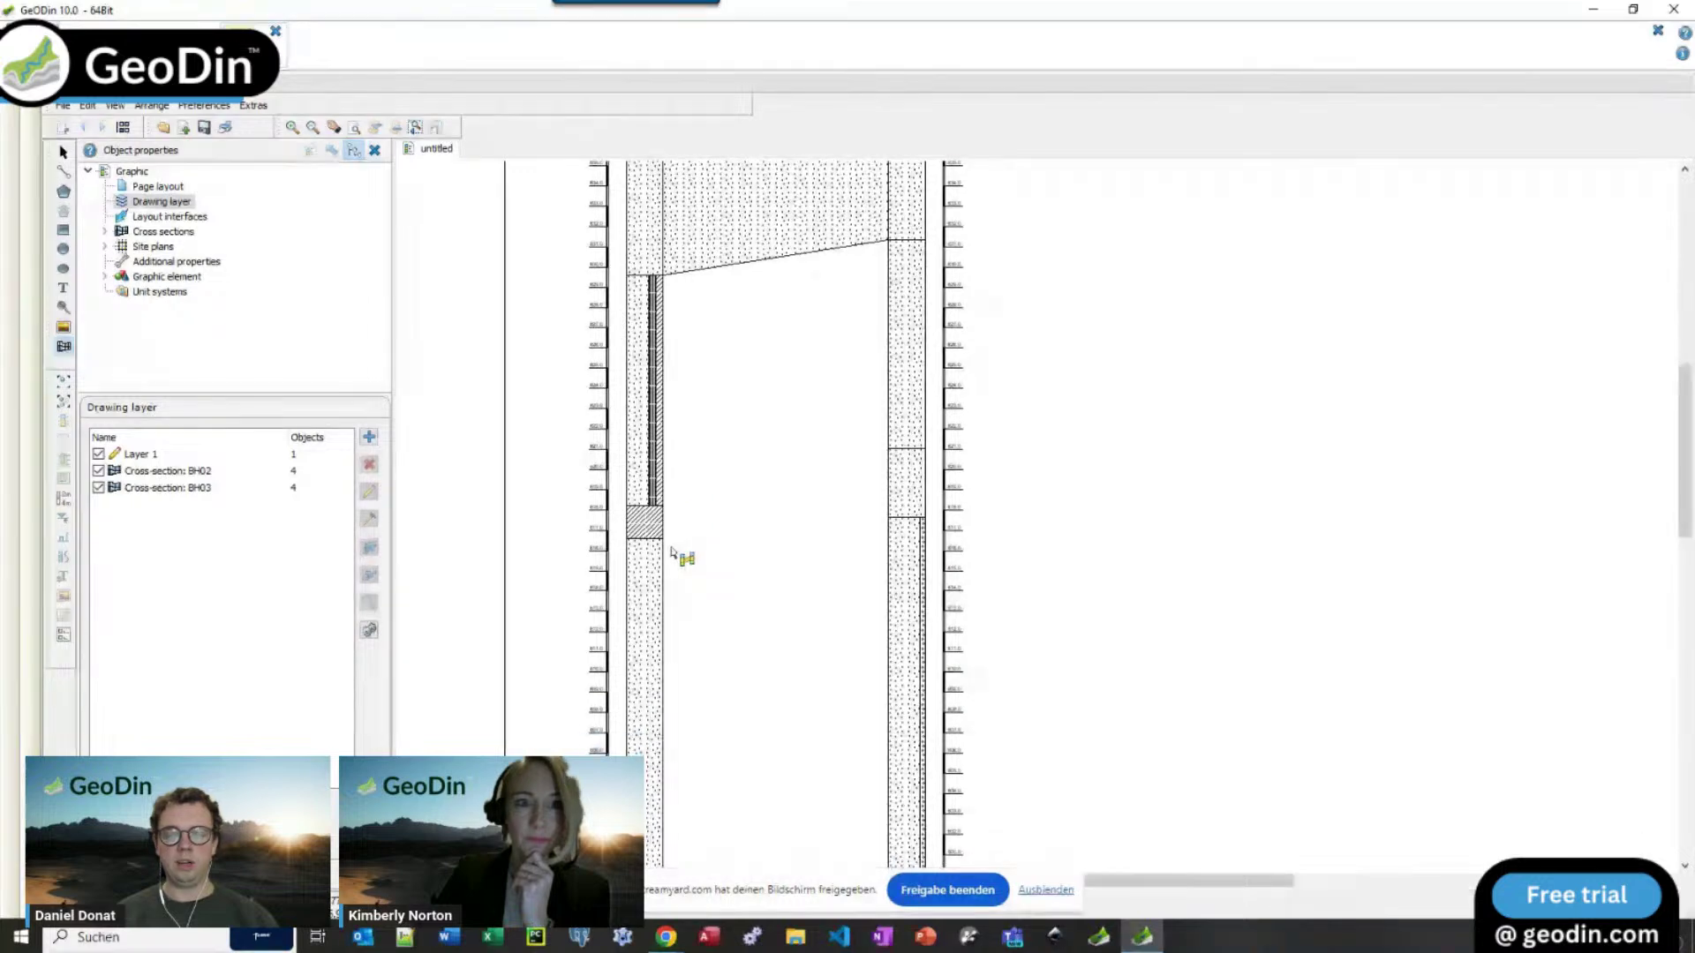
scroll(733, 598, down, 1)
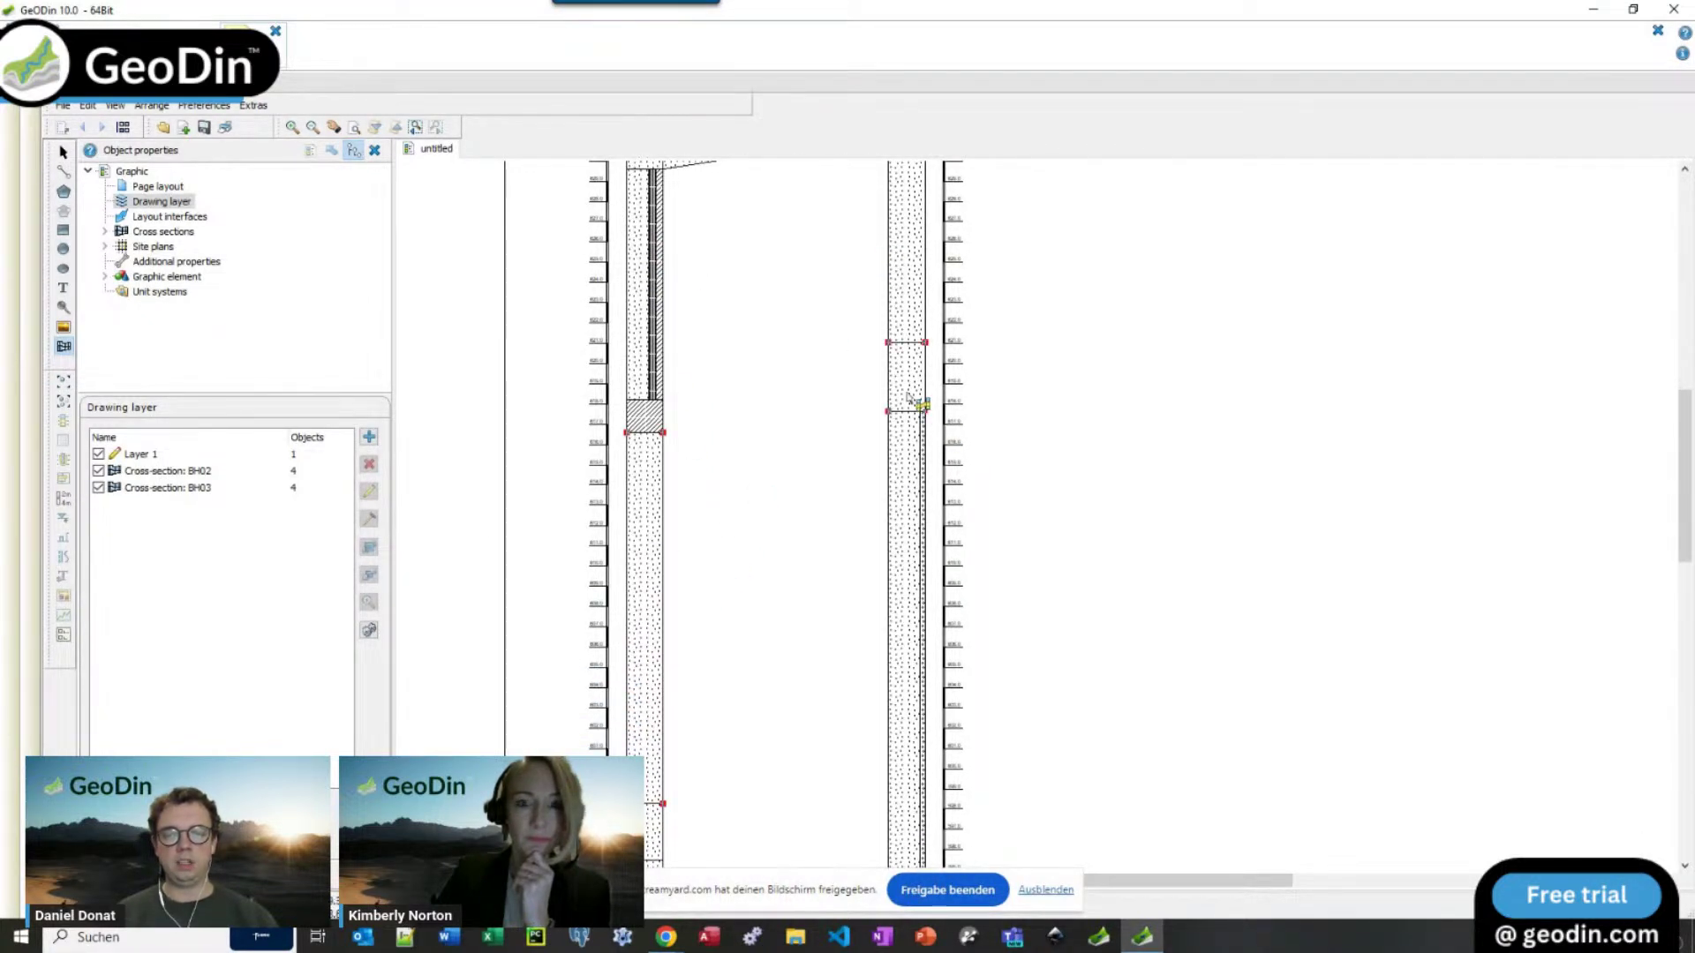
scroll(682, 739, down, 1)
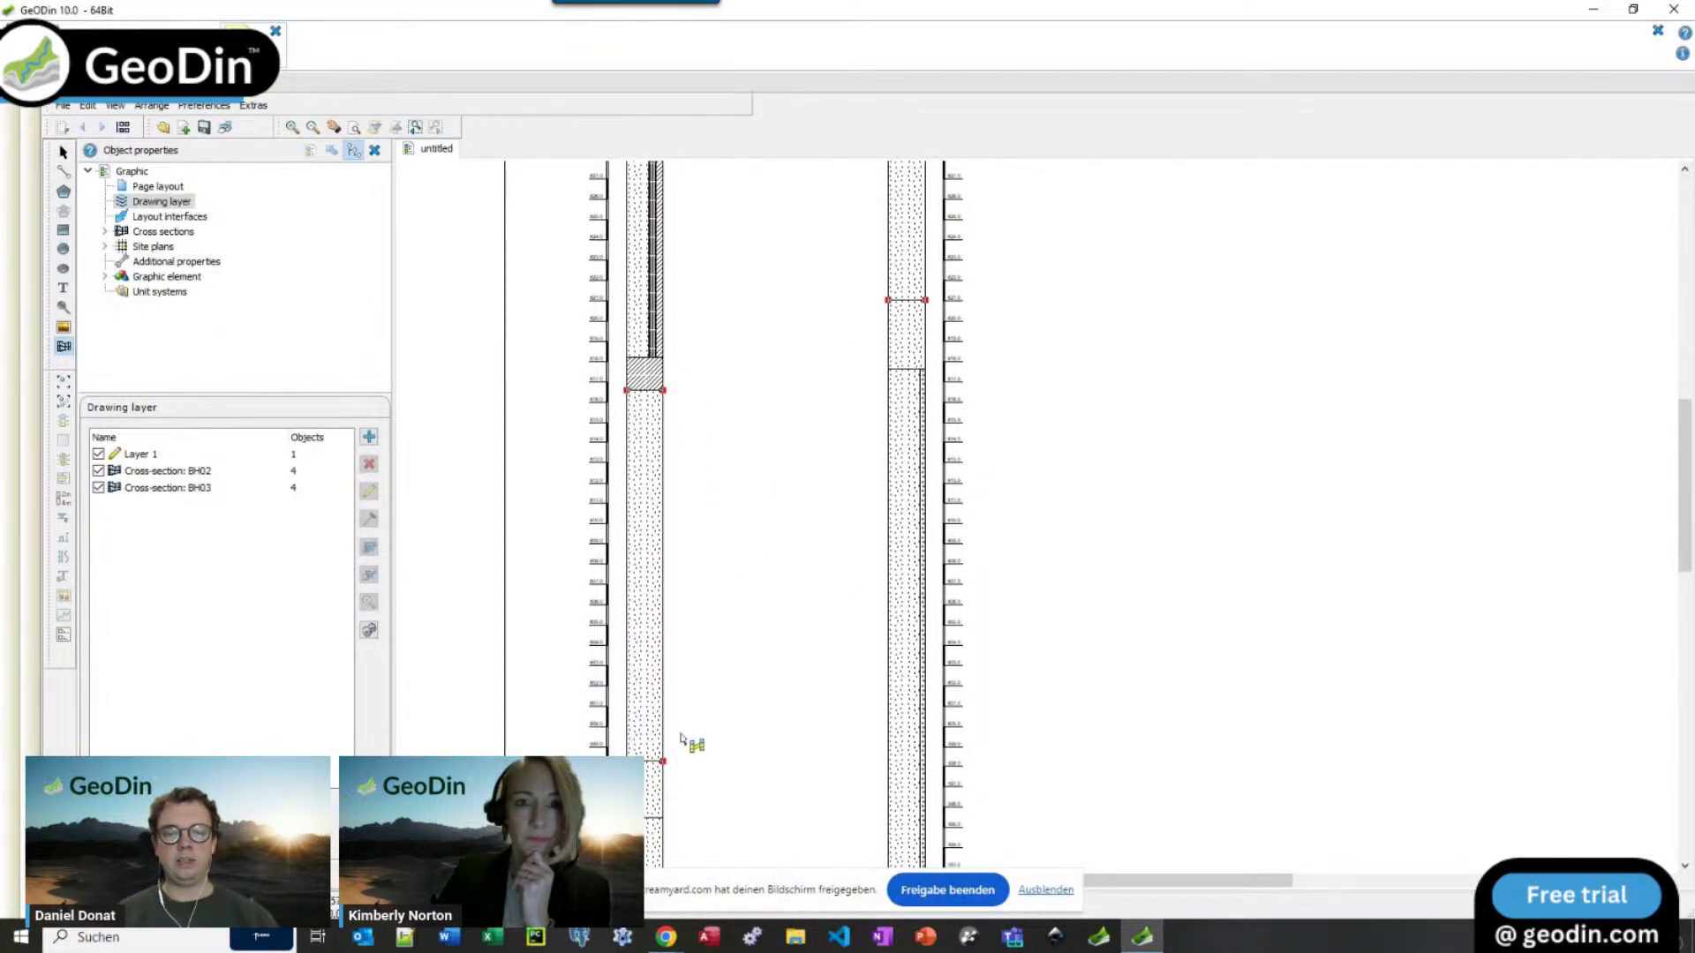
scroll(679, 398, down, 1)
right_click(644, 499)
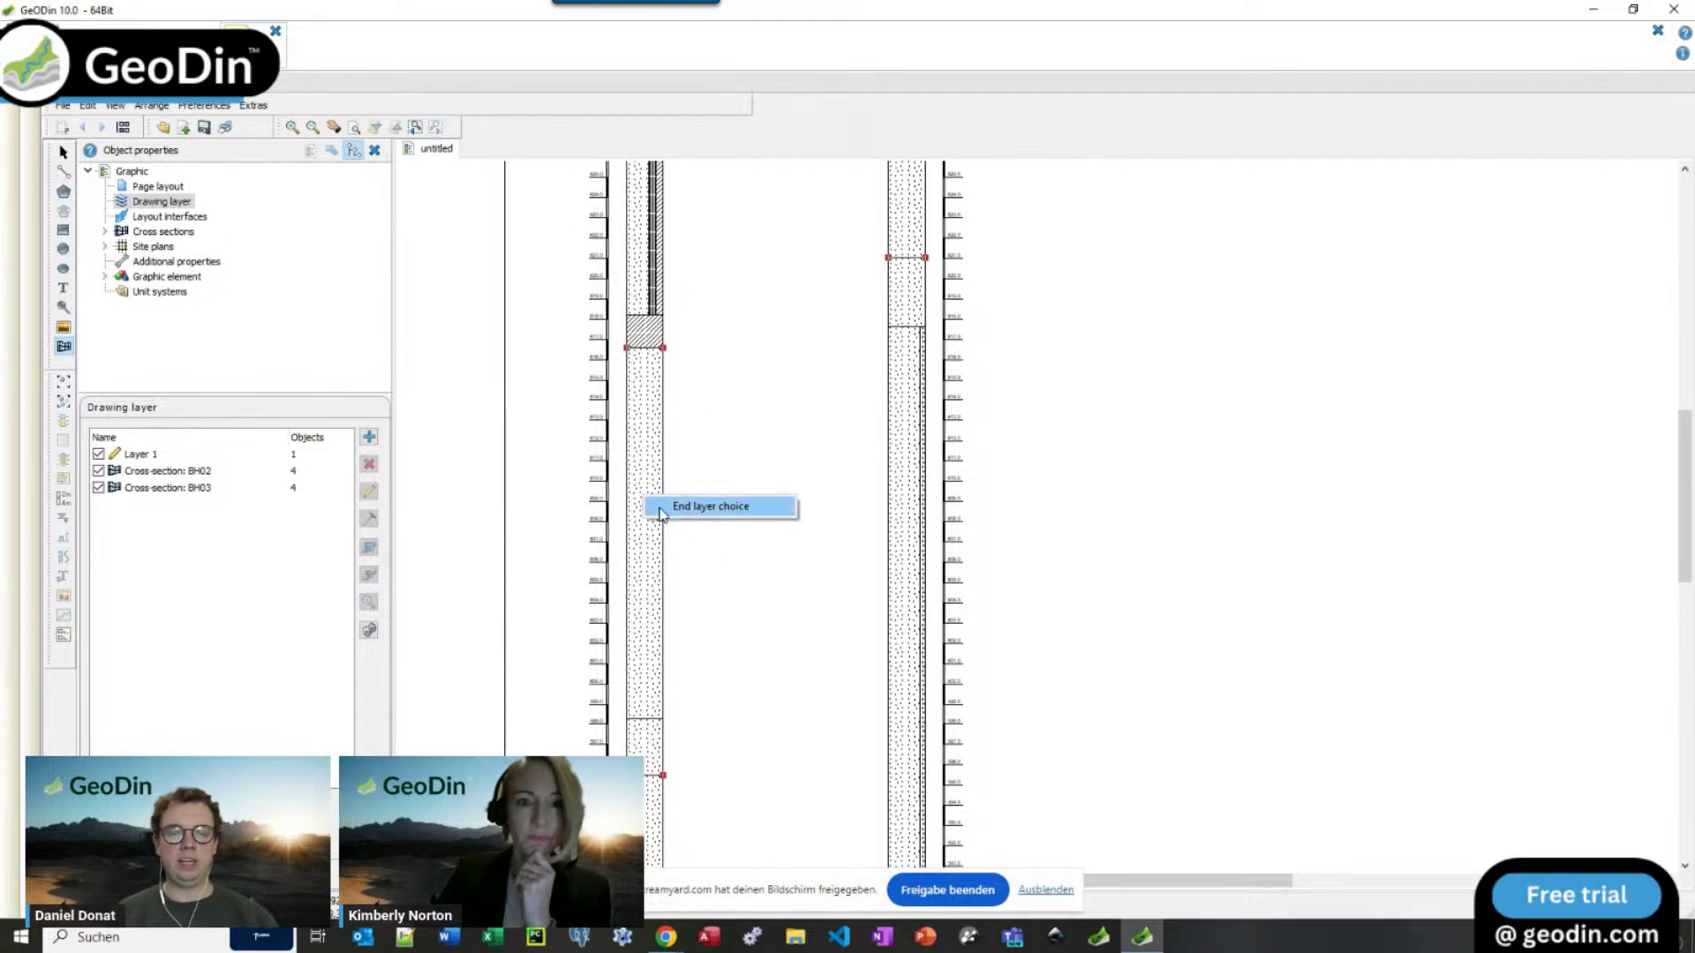
click(664, 510)
click(956, 662)
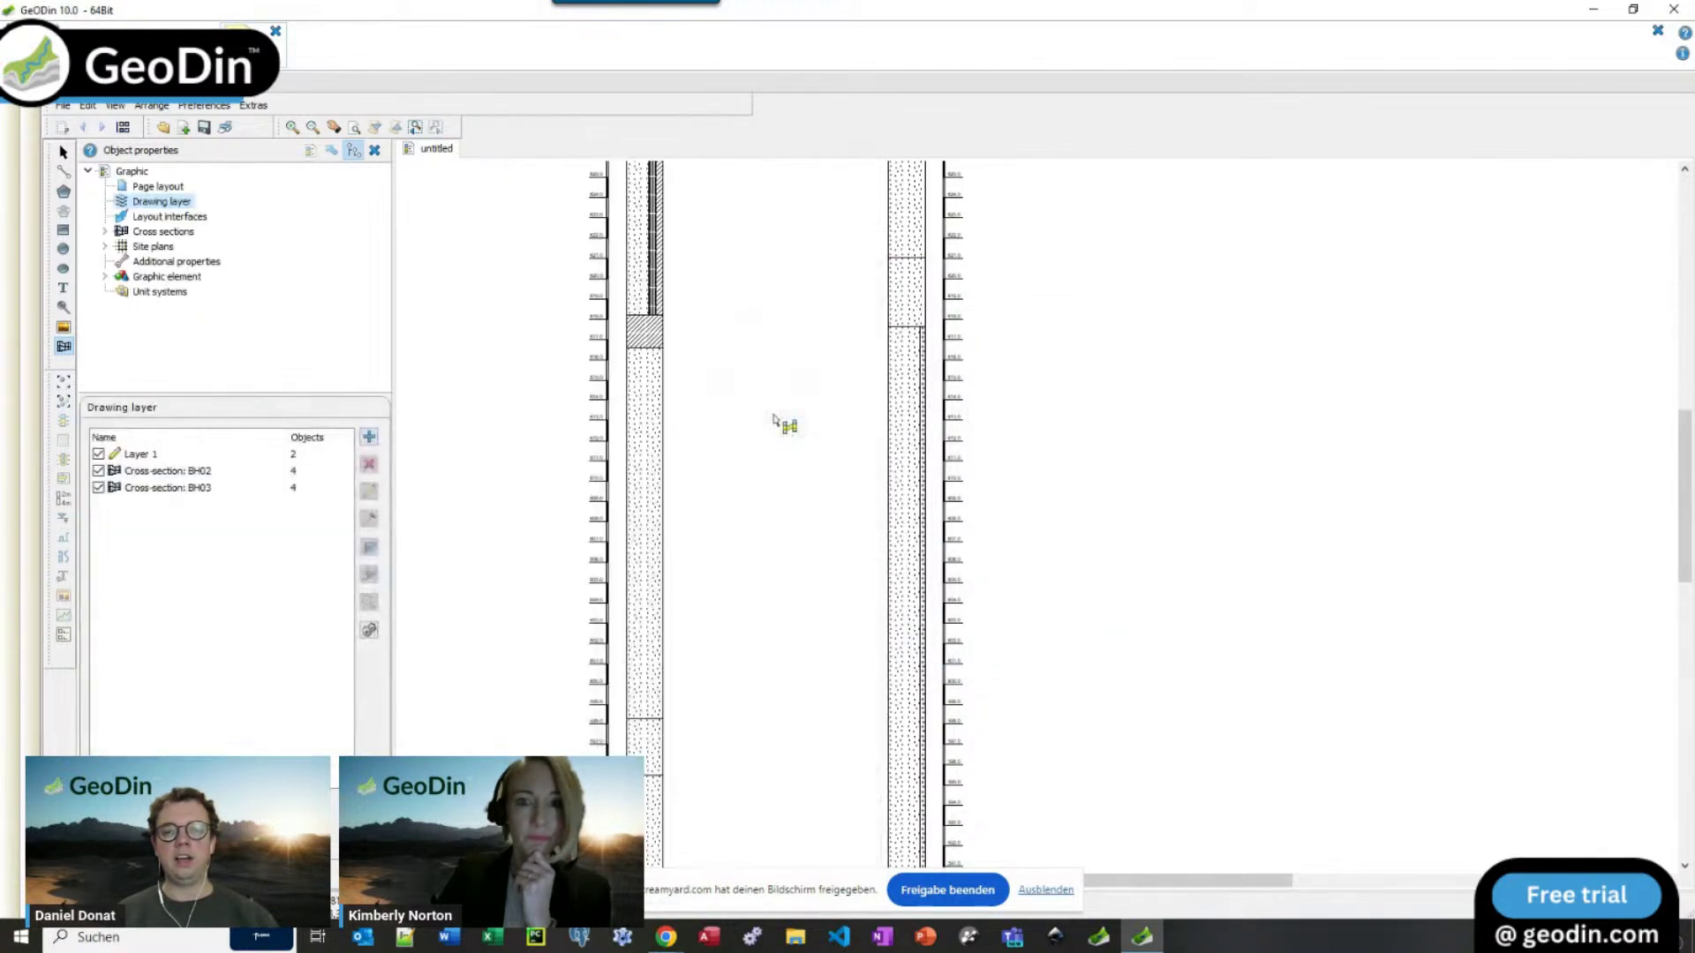
scroll(750, 397, up, 6)
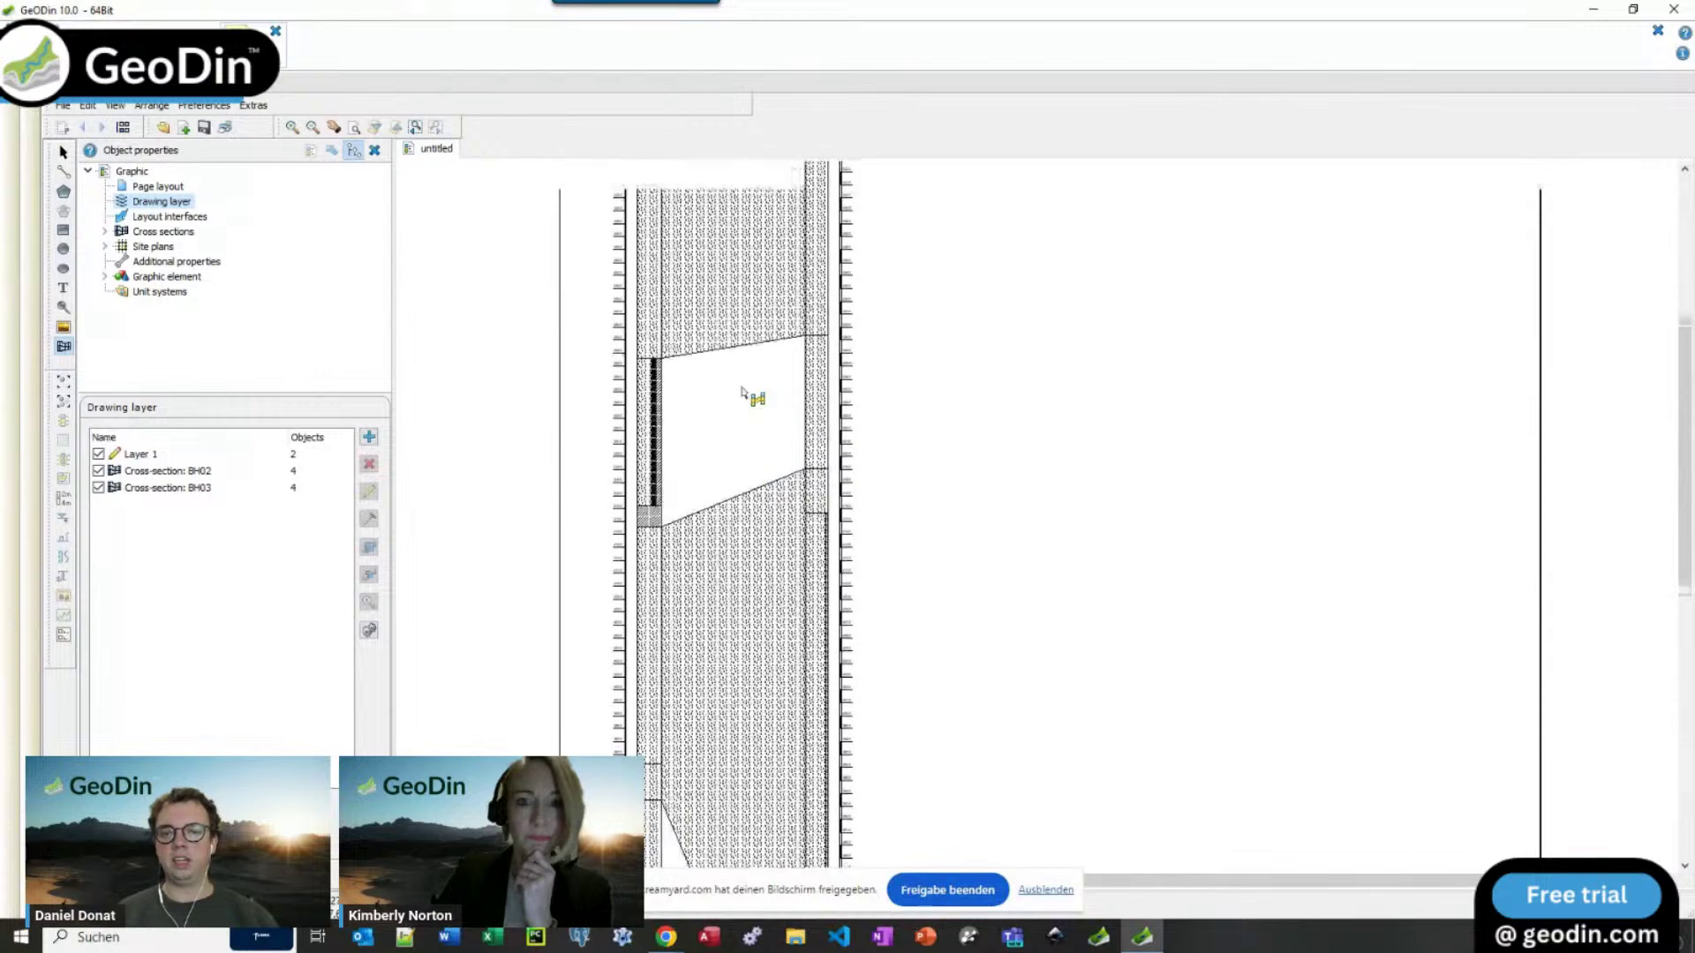
scroll(746, 399, up, 1)
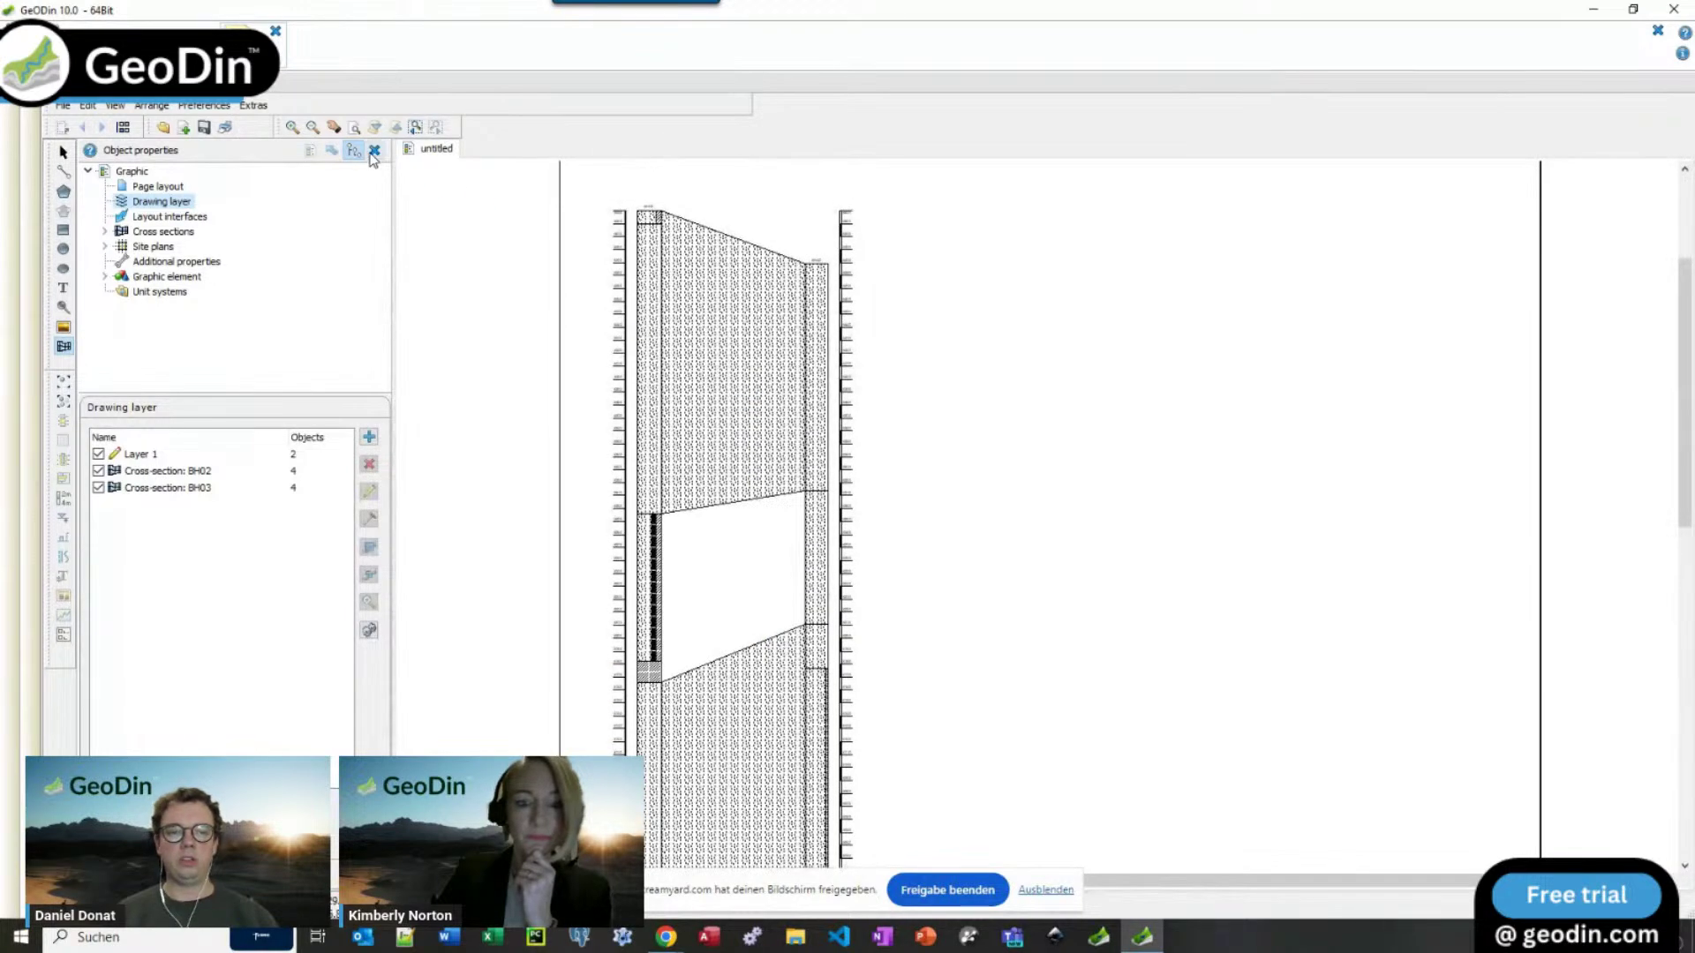
Step: Close the cross-section graphic with the object-link option, discard its changes, and show the object and method lists again
click(356, 129)
click(10, 30)
click(676, 44)
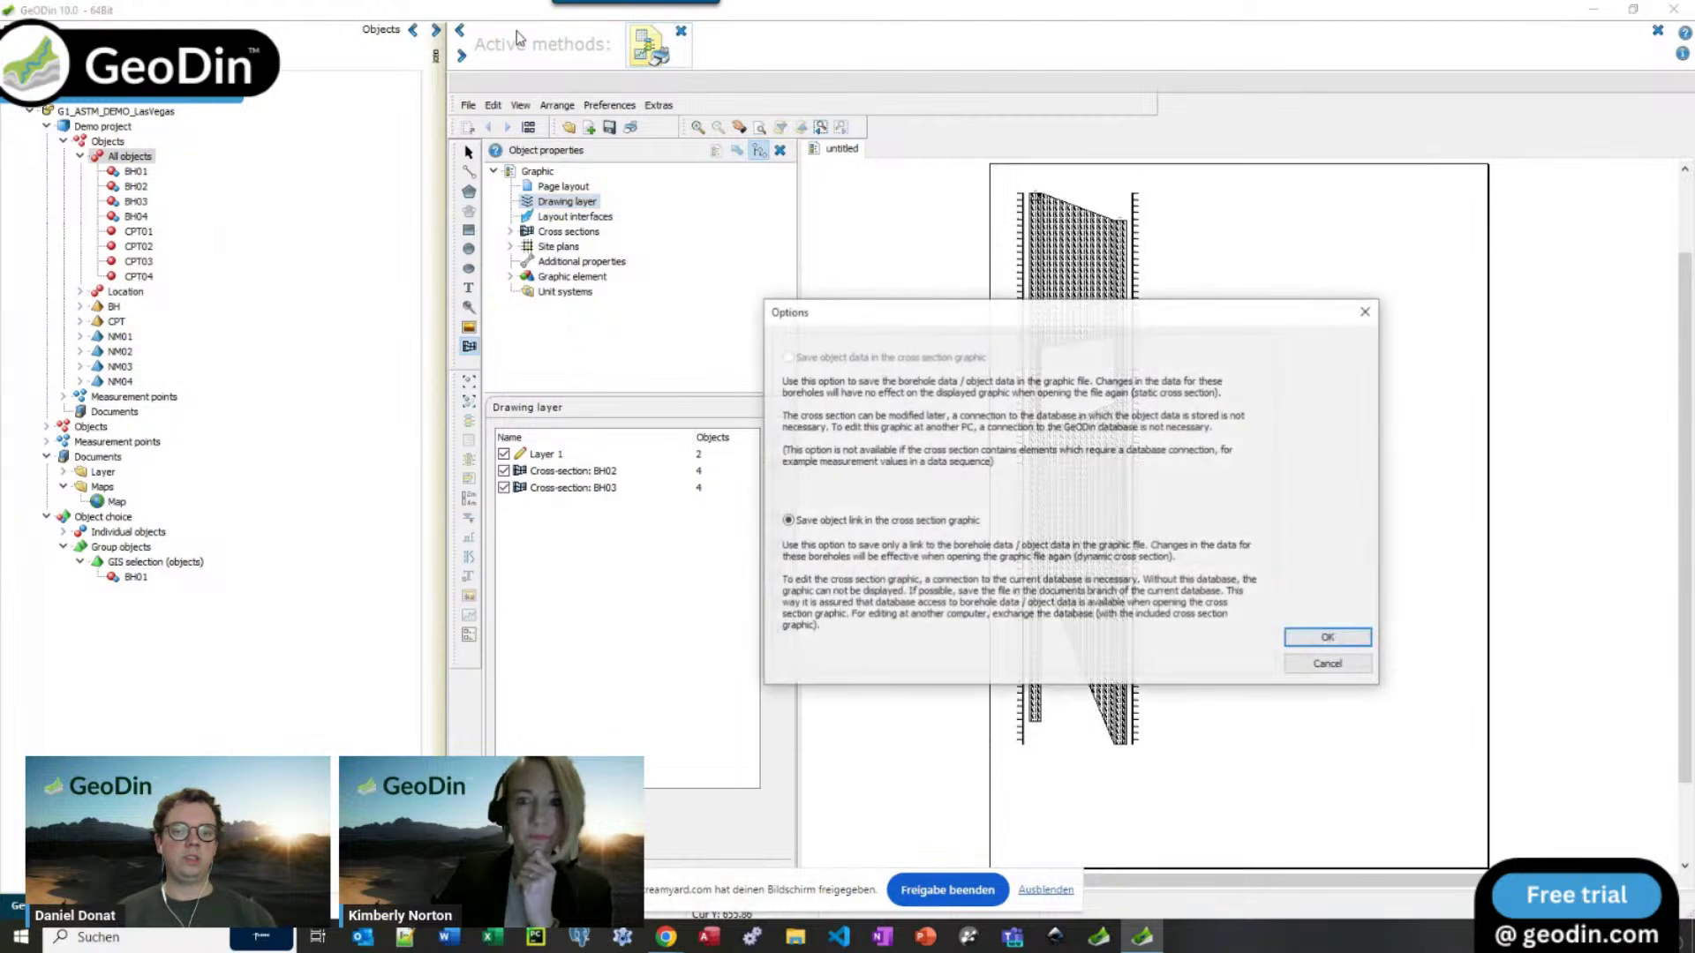
click(1328, 638)
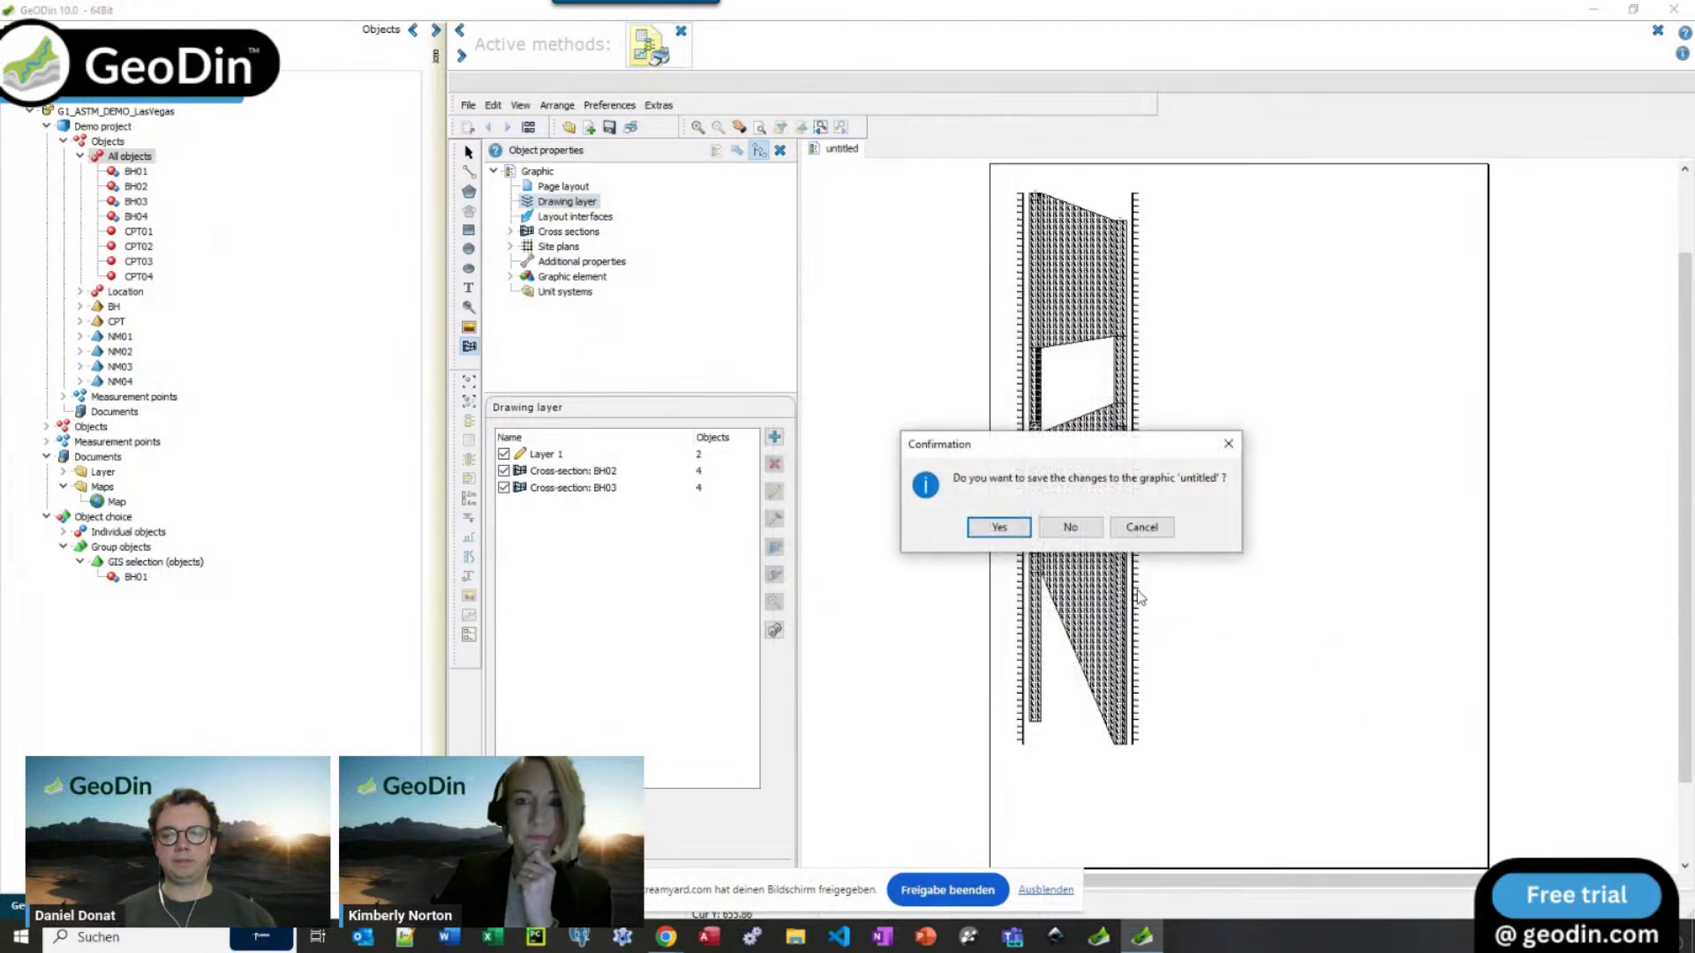
click(1076, 530)
click(436, 31)
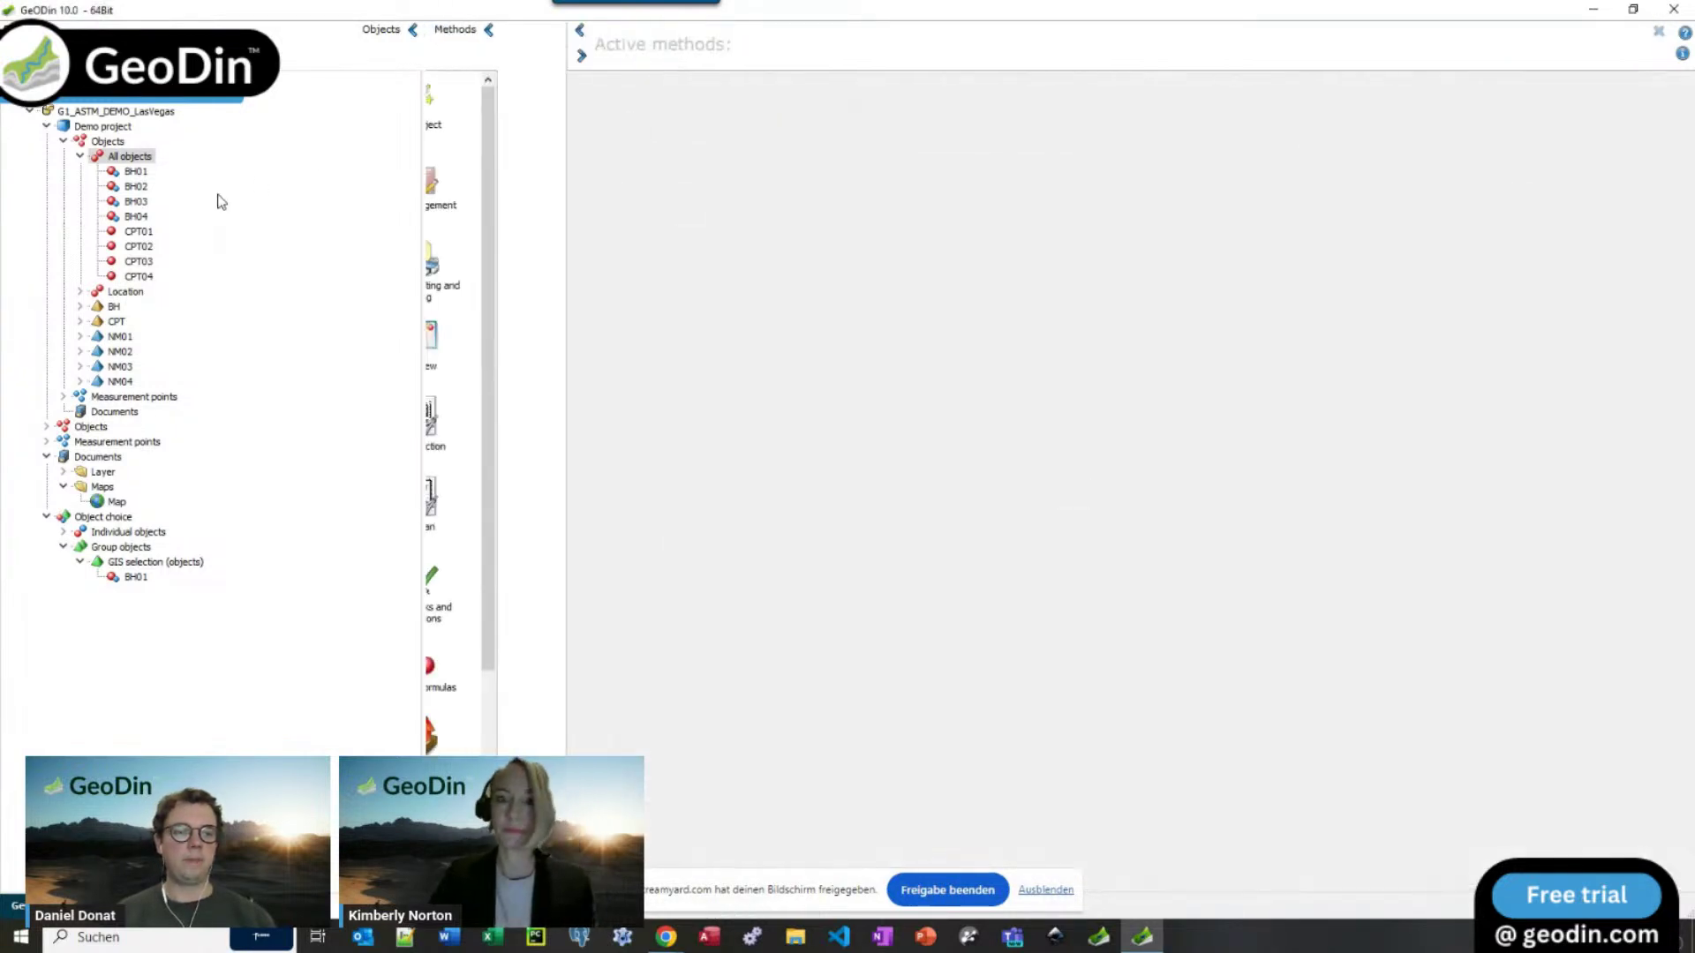
Step: Open the measurement data of borehole BH03 in edit mode and try to export the WC table to a file
click(136, 201)
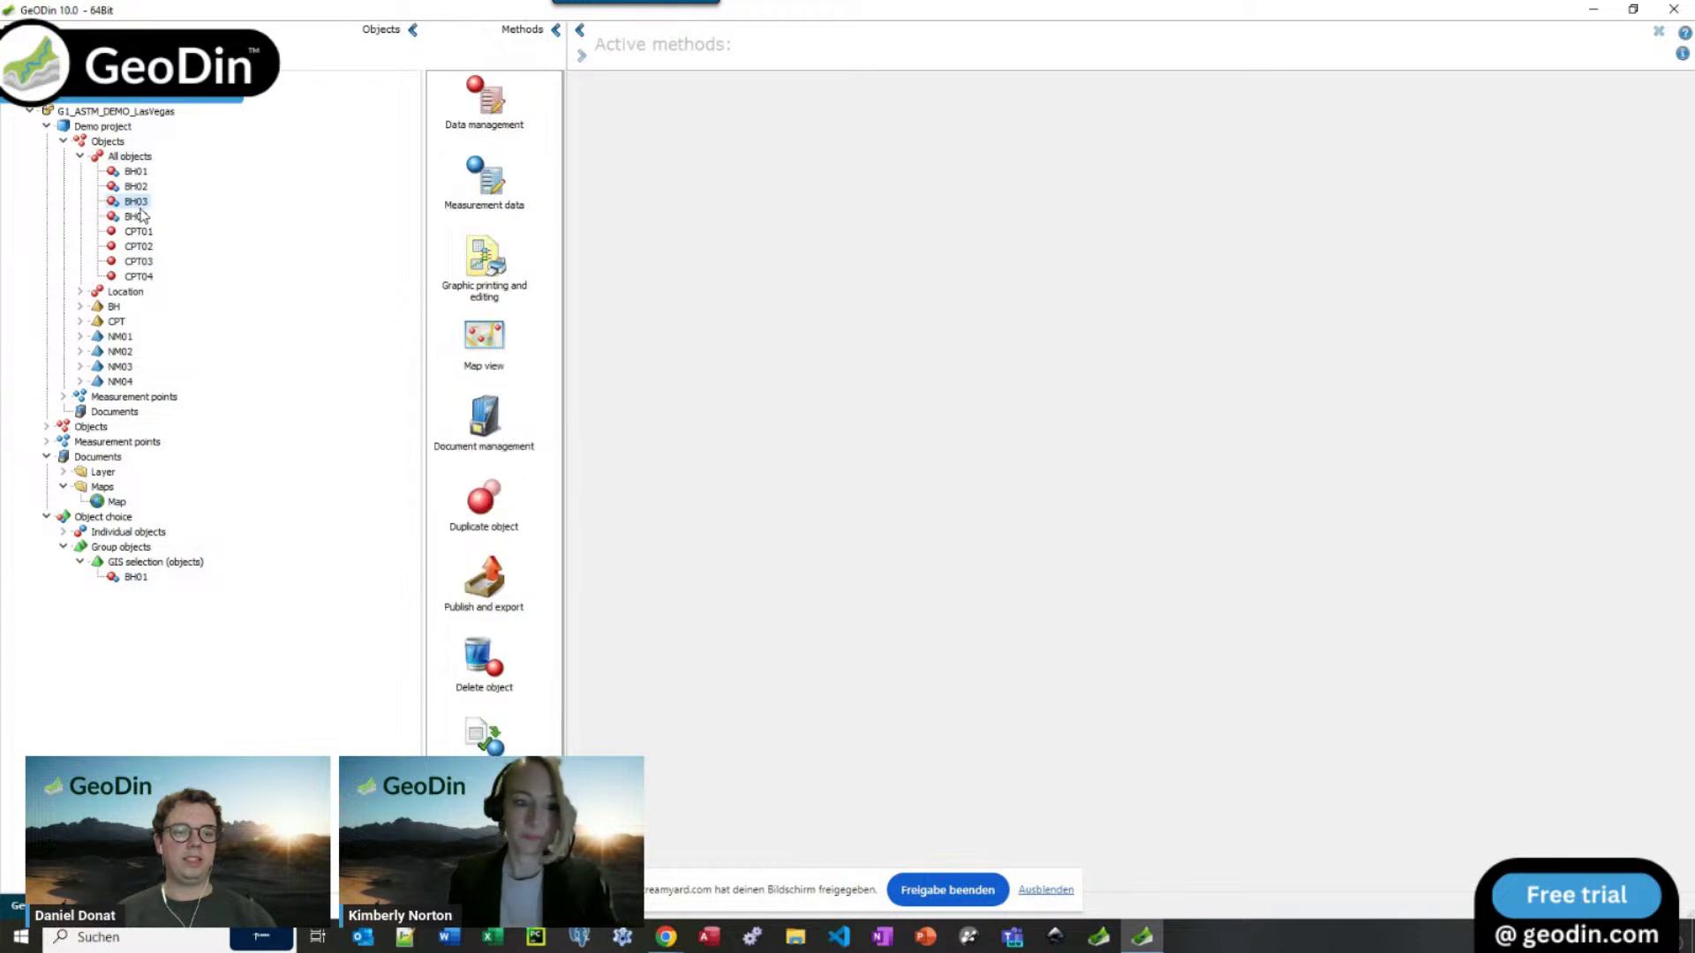
click(479, 193)
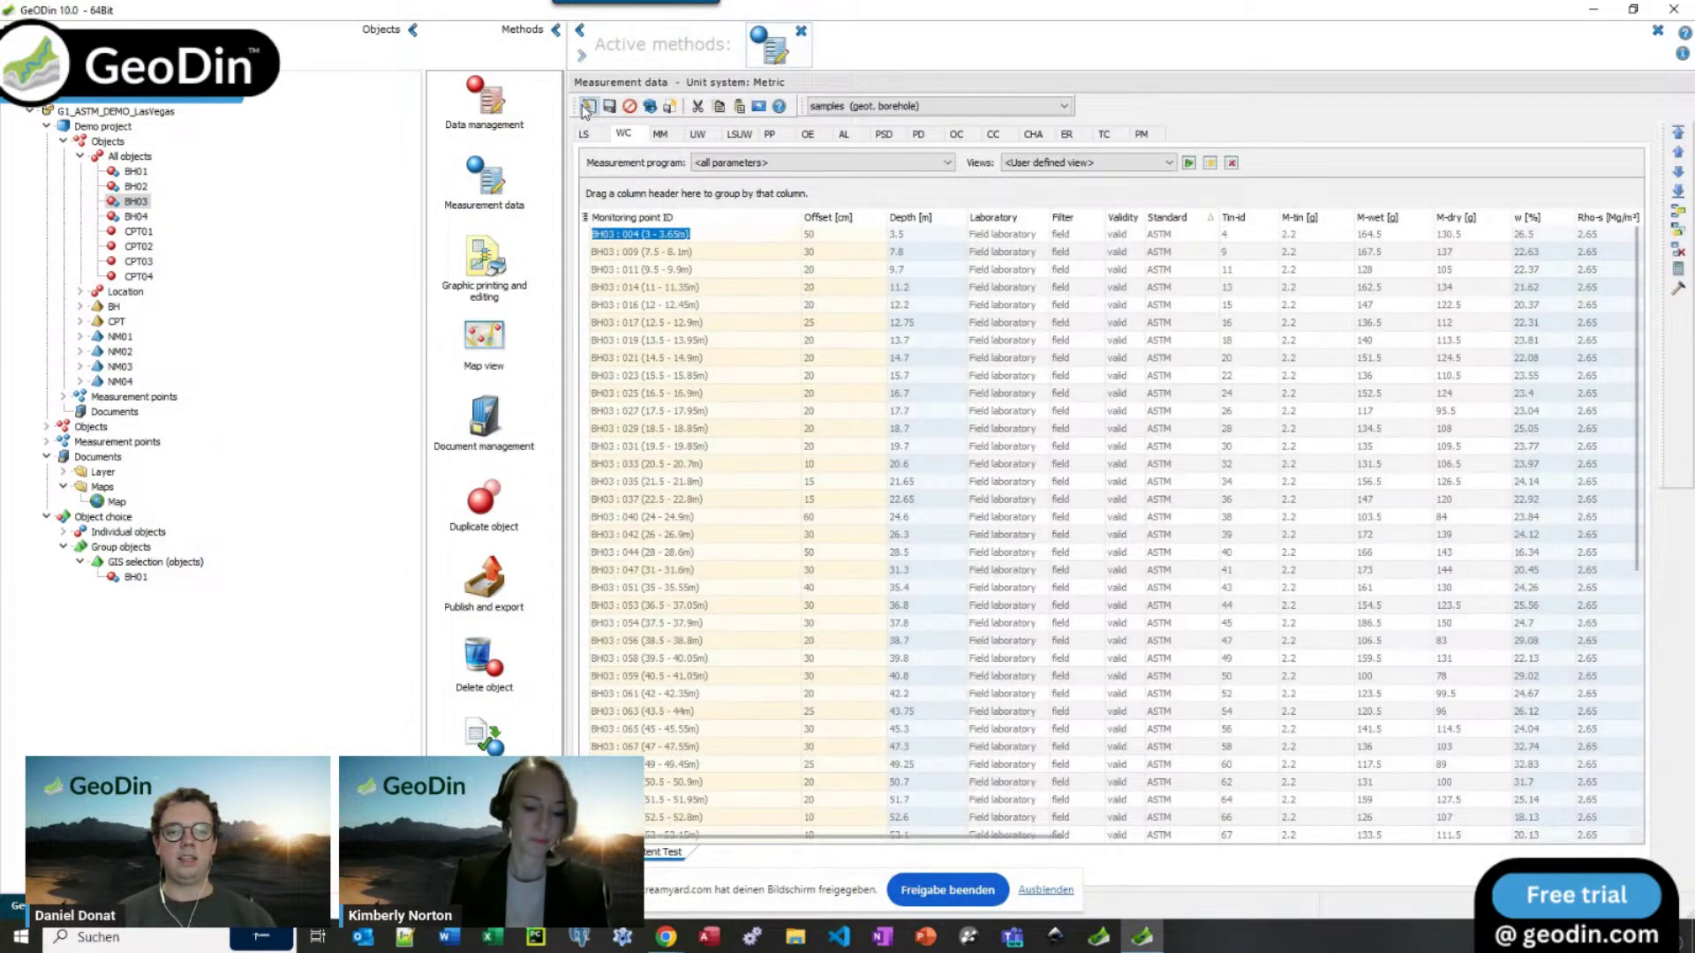
click(585, 106)
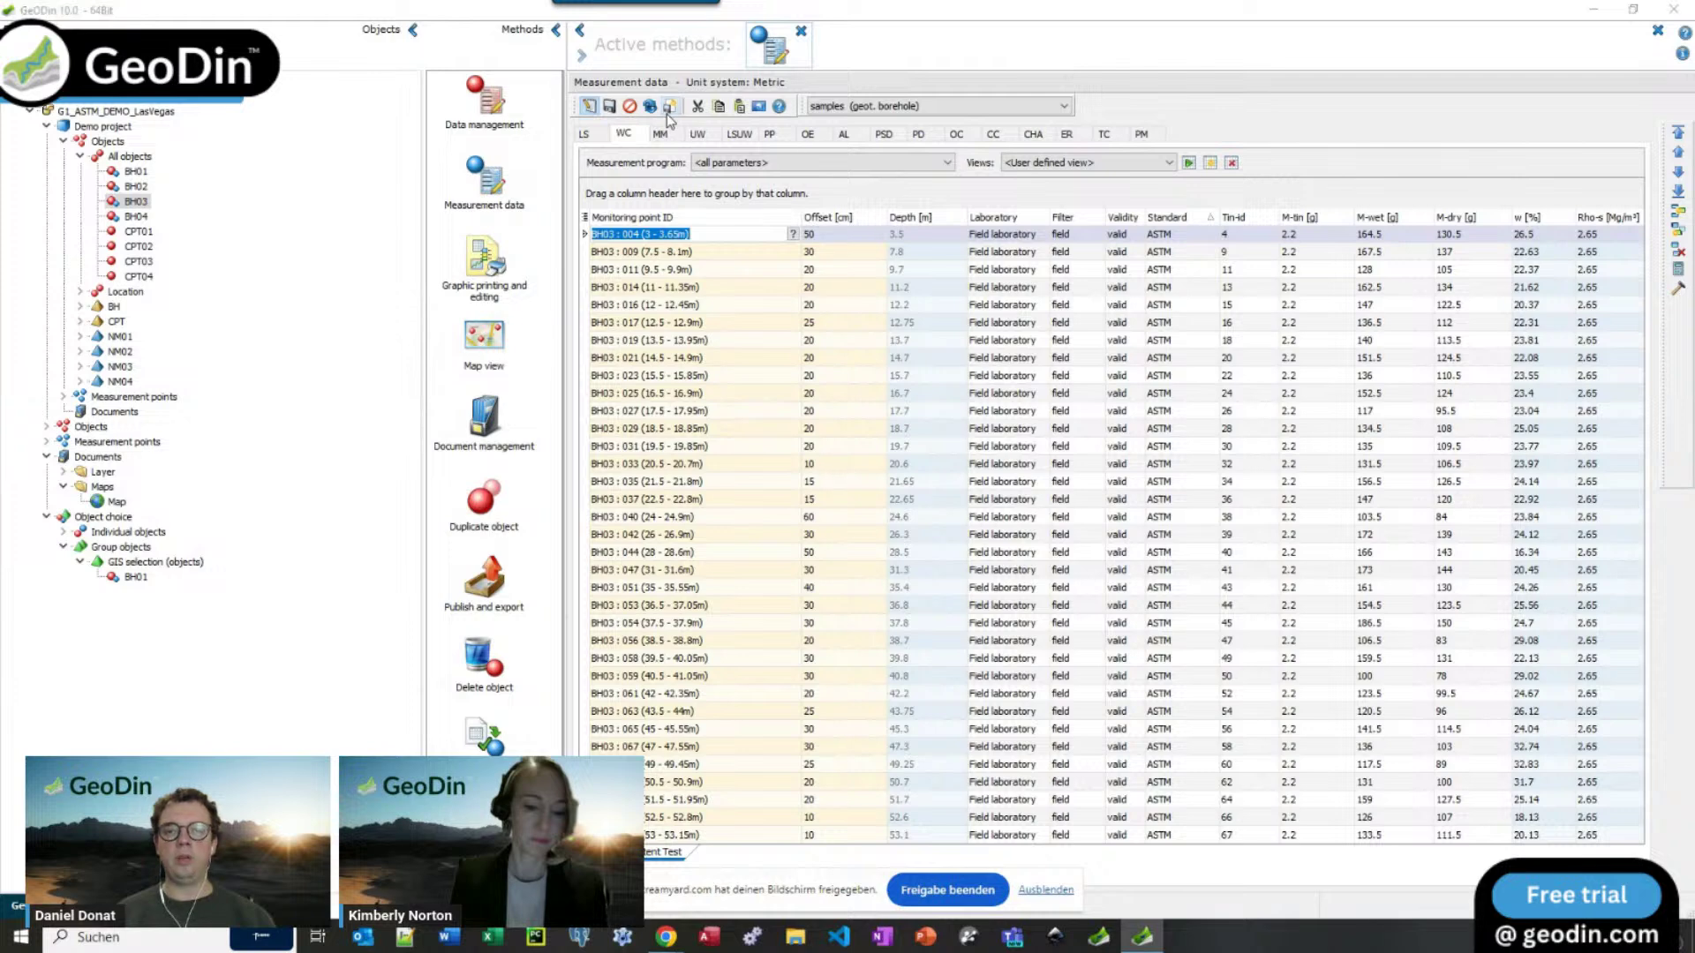
click(668, 111)
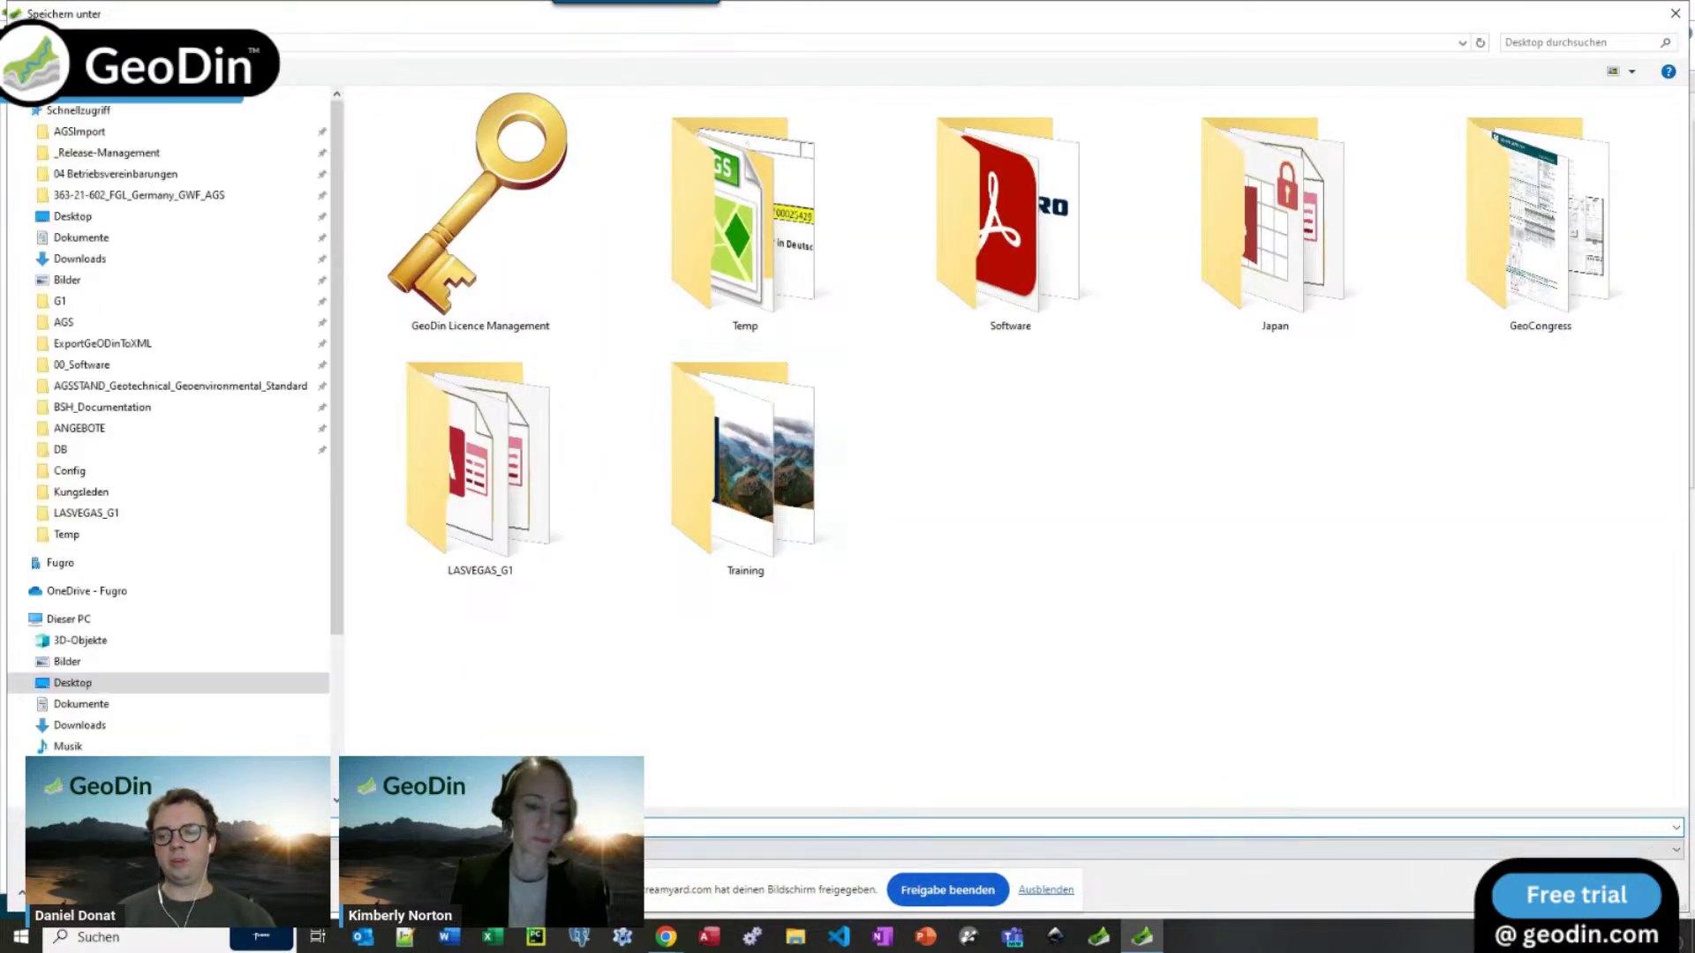
key(Escape)
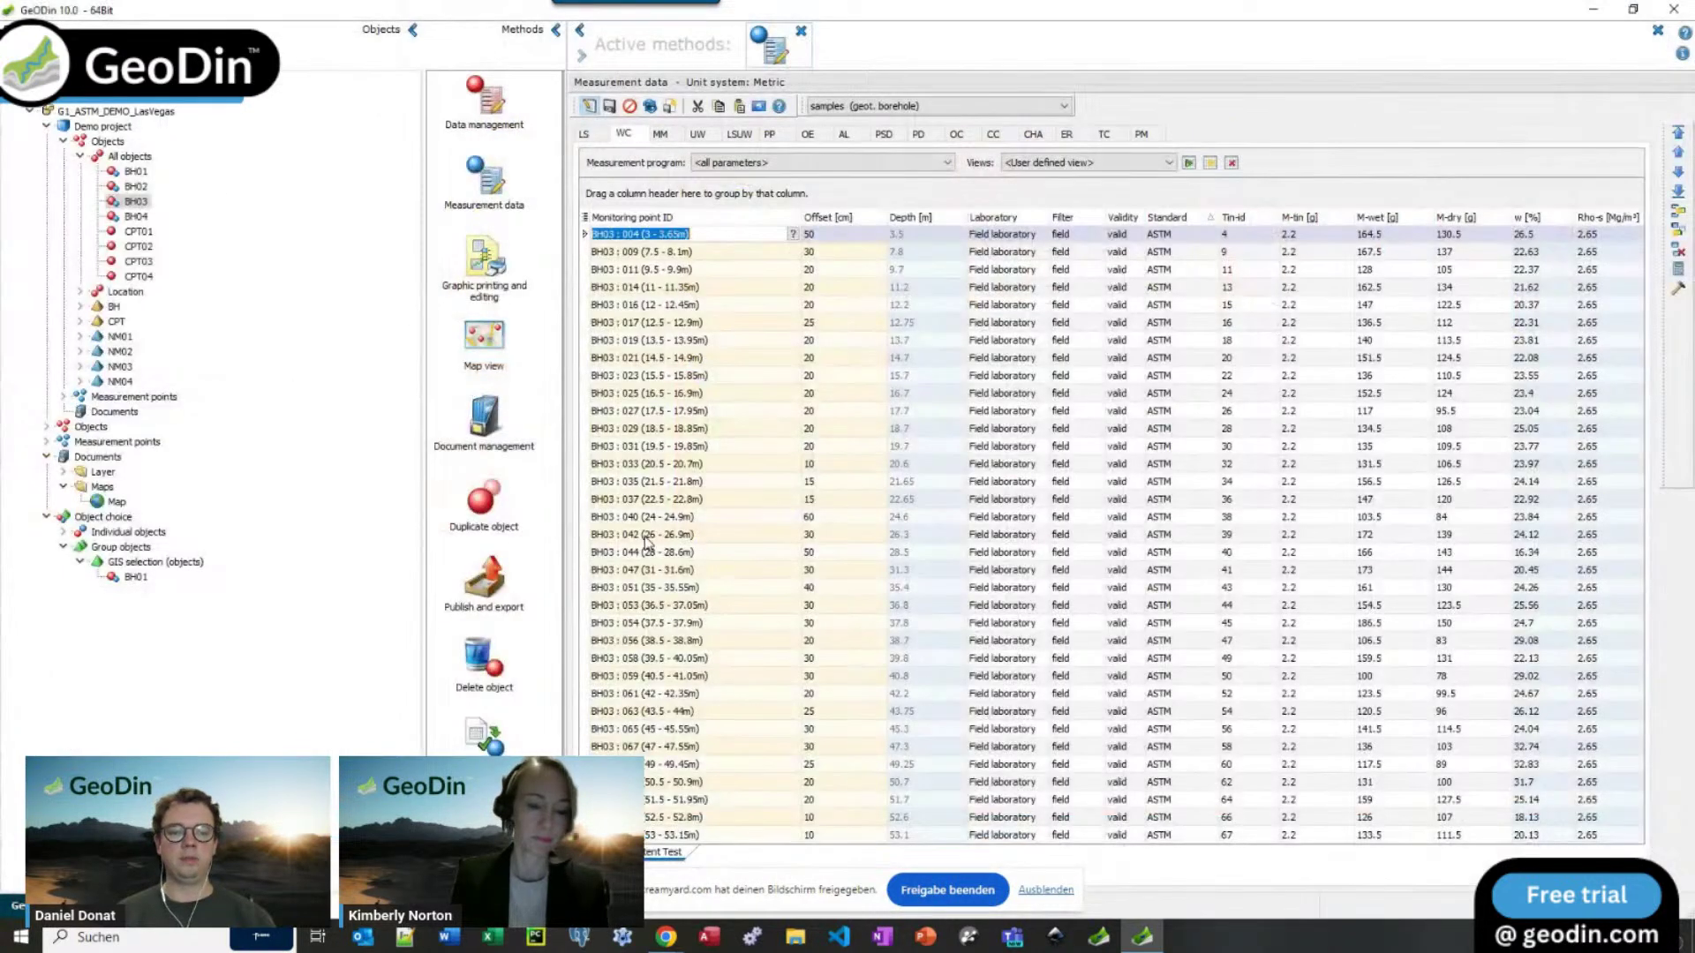